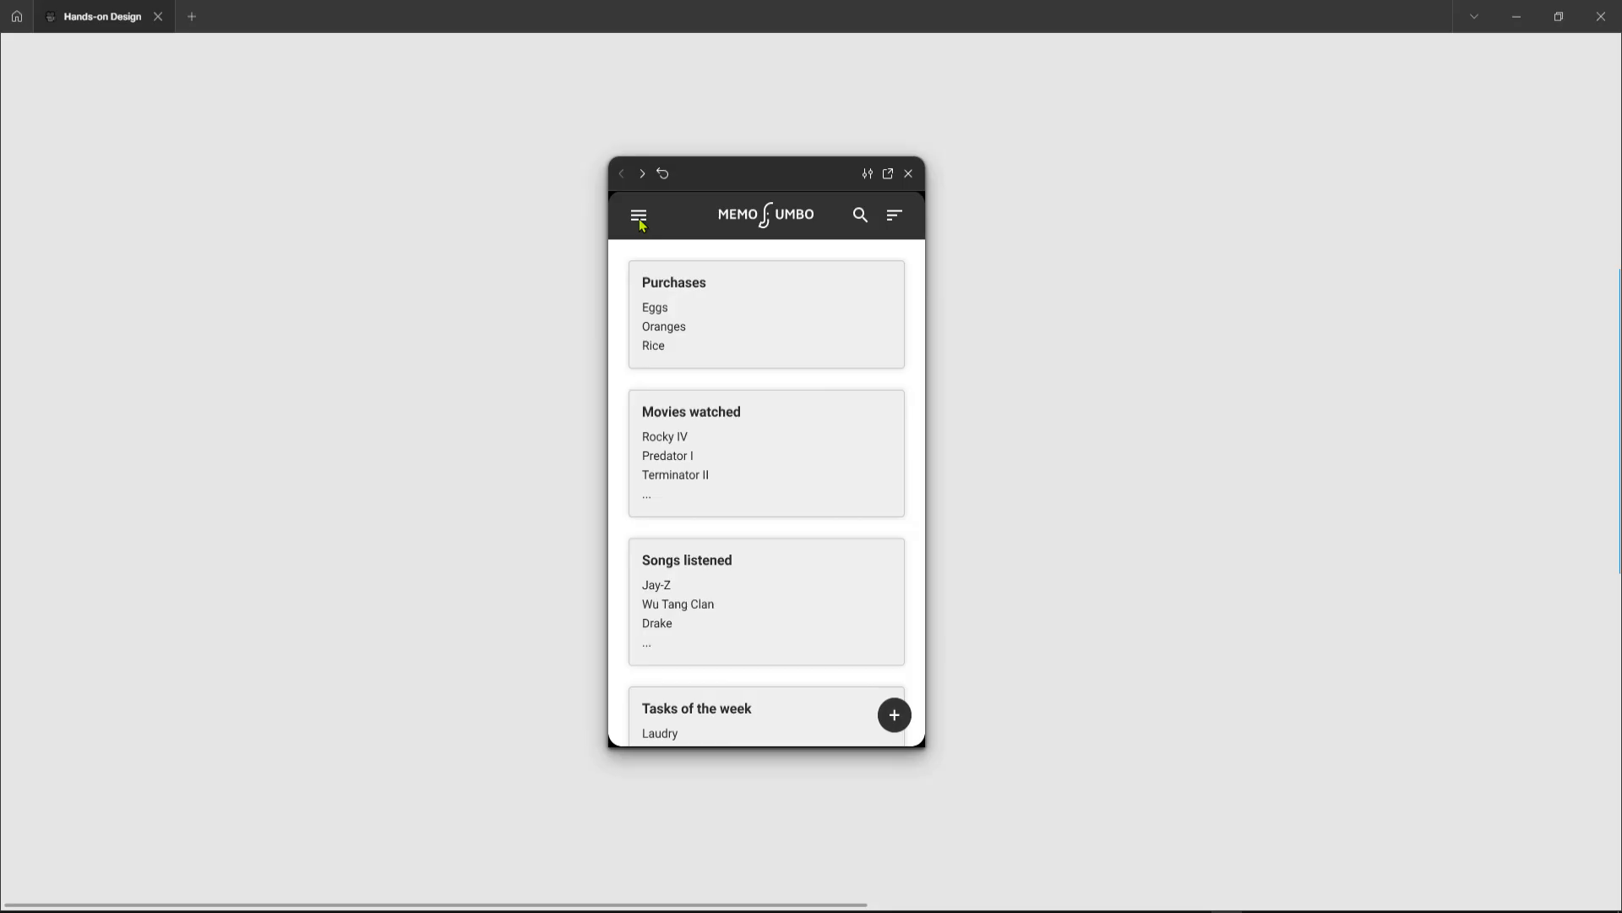
Step: Preview the prototype's backup flow, going from the home menu to Backups and creating a backup
left_click(640, 220)
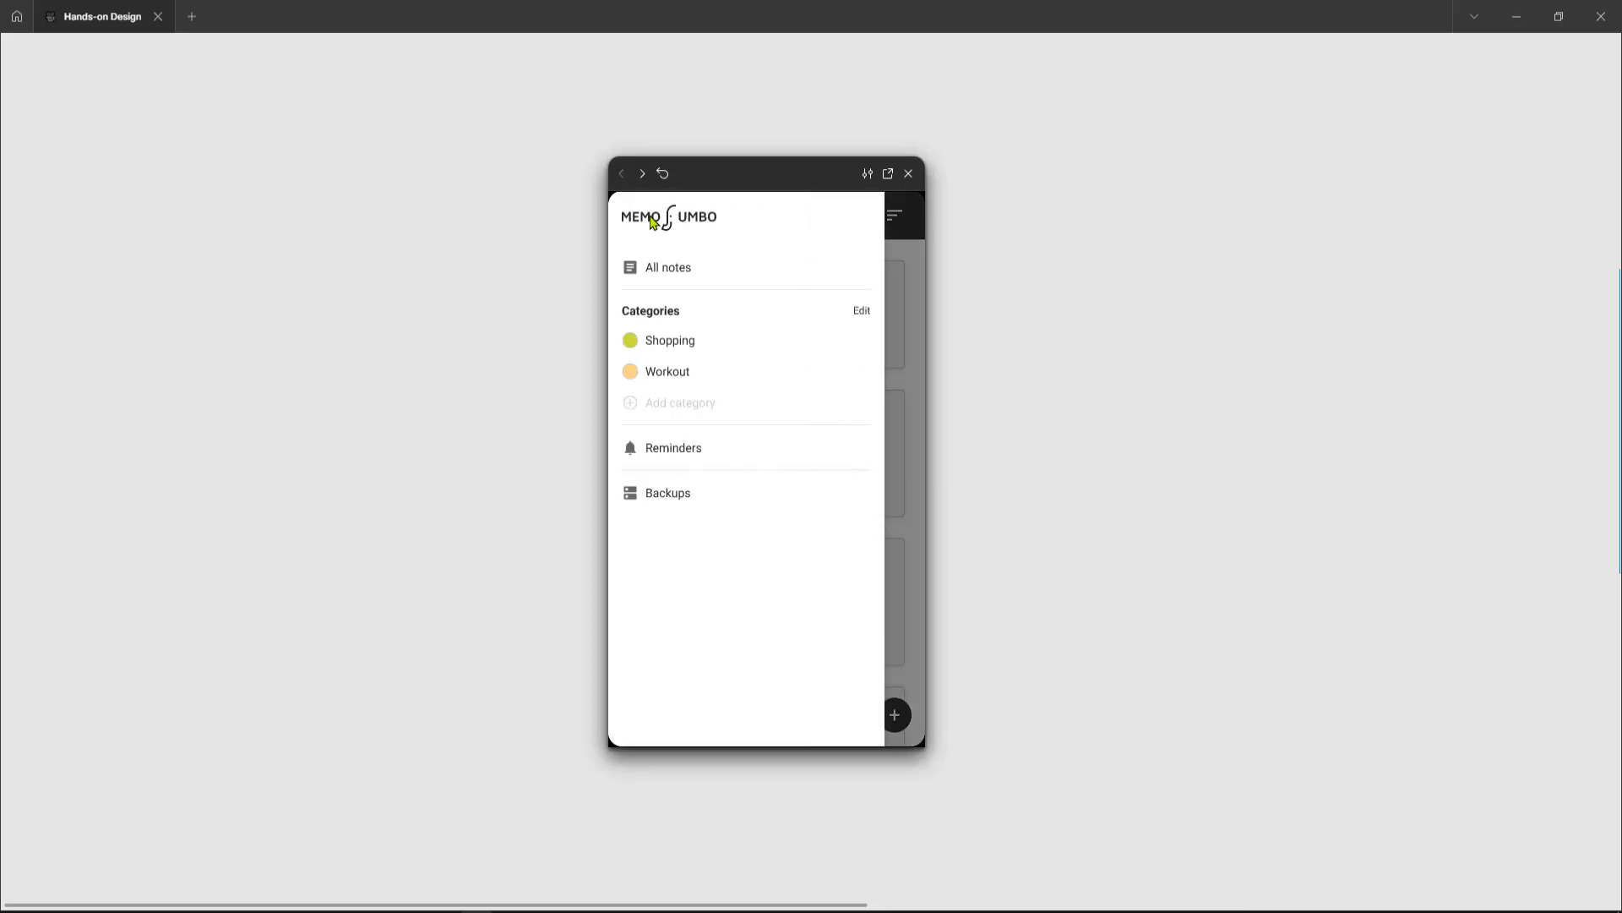
left_click(672, 506)
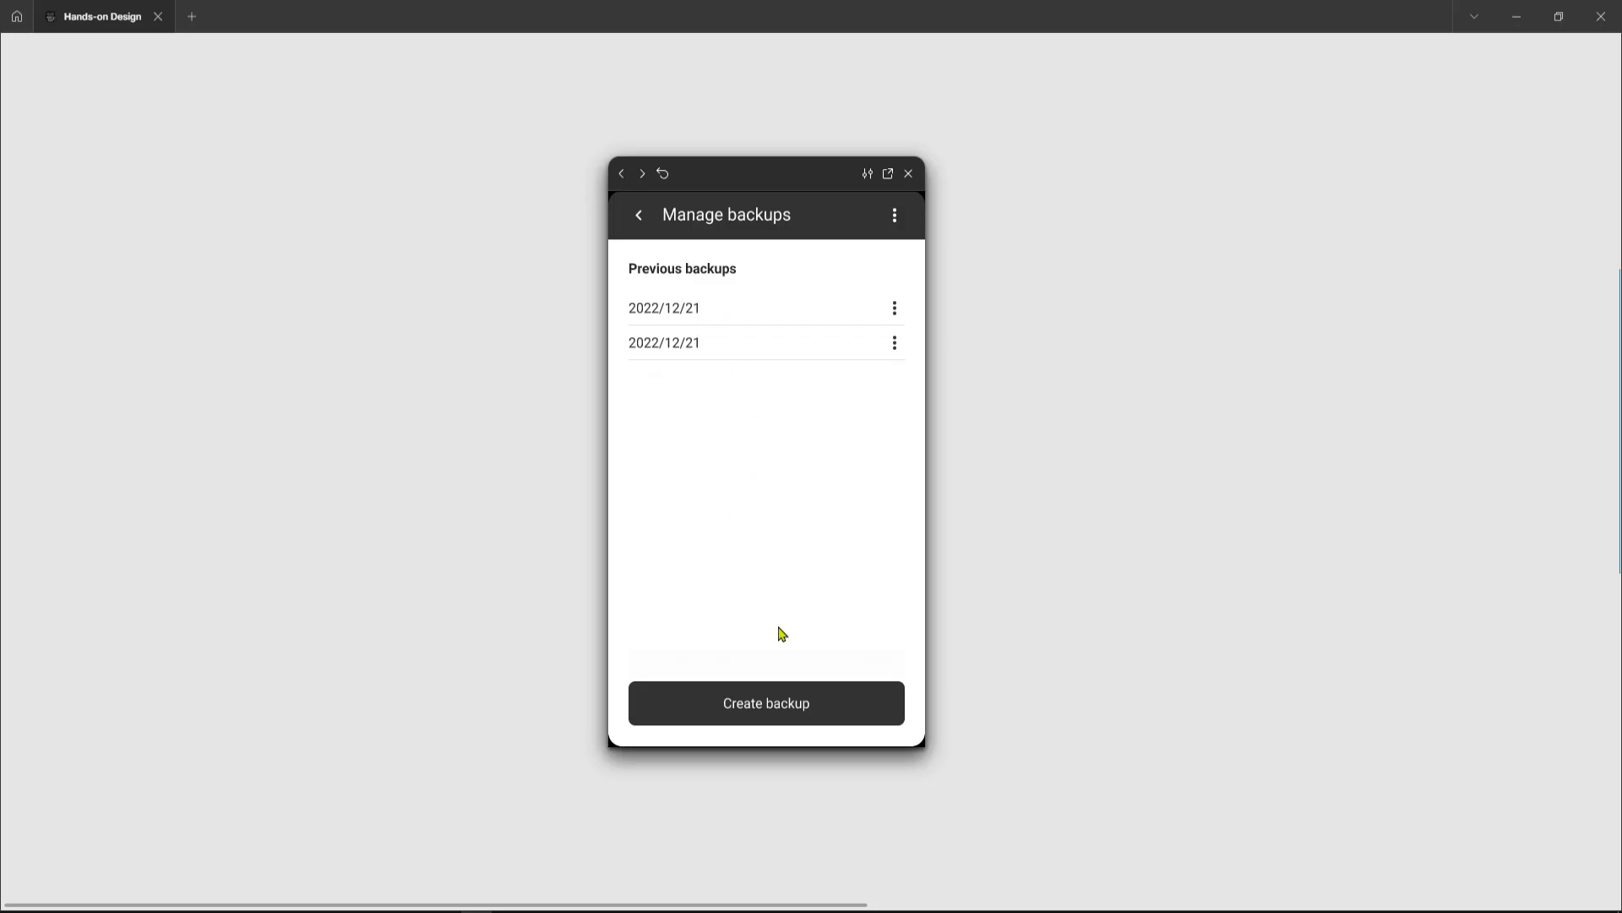
left_click(818, 716)
left_click(638, 220)
left_click(639, 219)
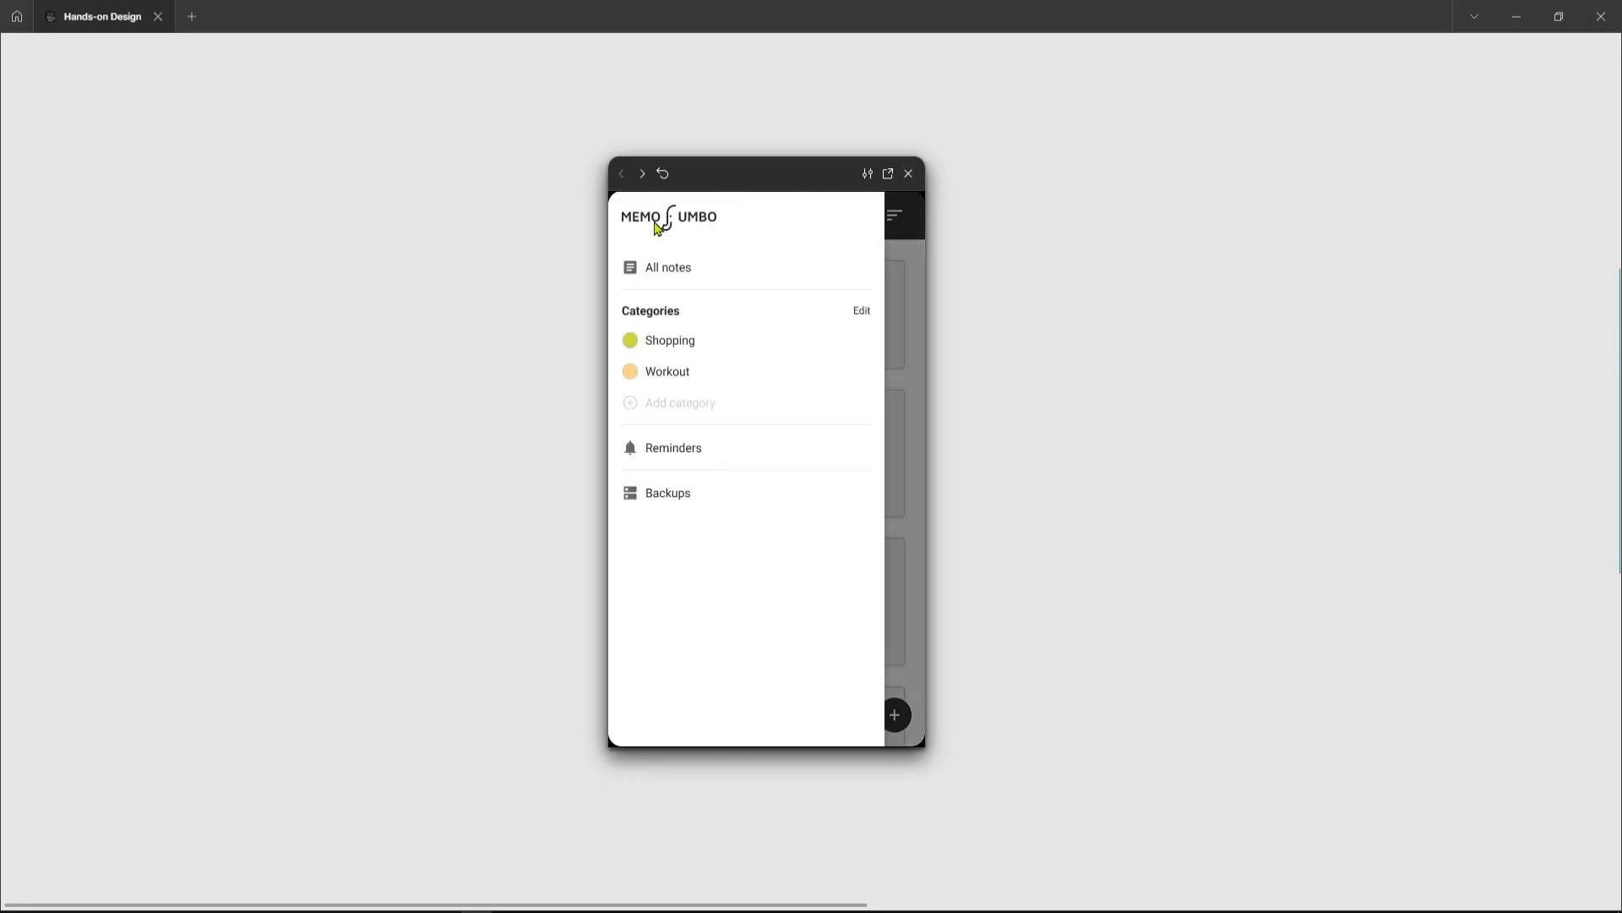
Step: Run the backup flow again, creating a backup and undoing it, and close the preview
left_click(686, 493)
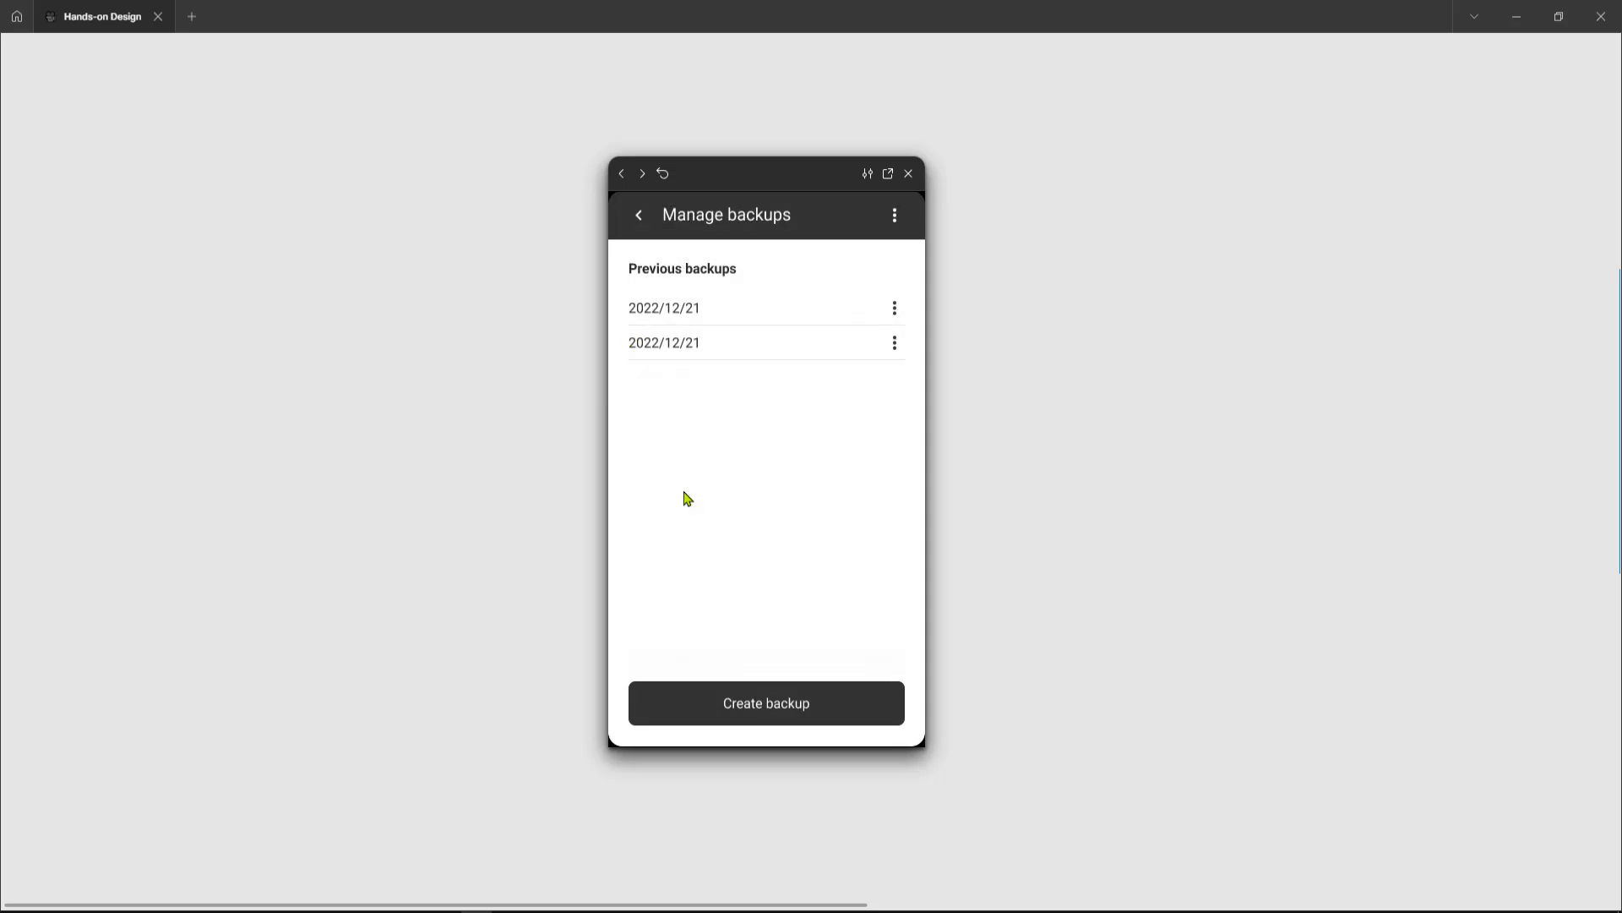
left_click(791, 710)
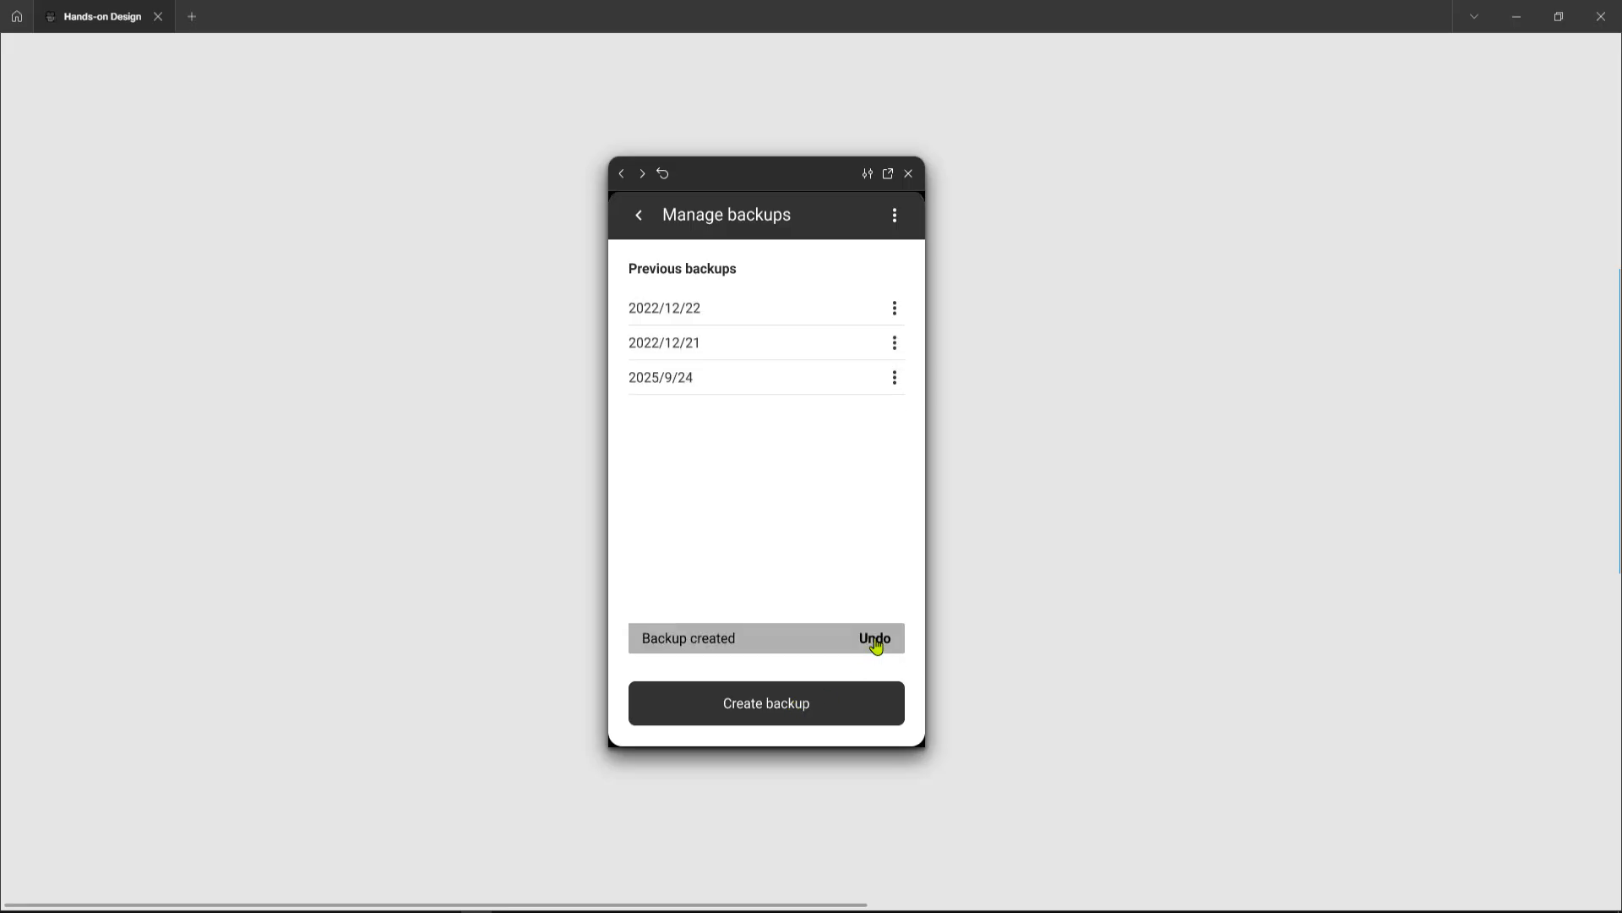
left_click(876, 645)
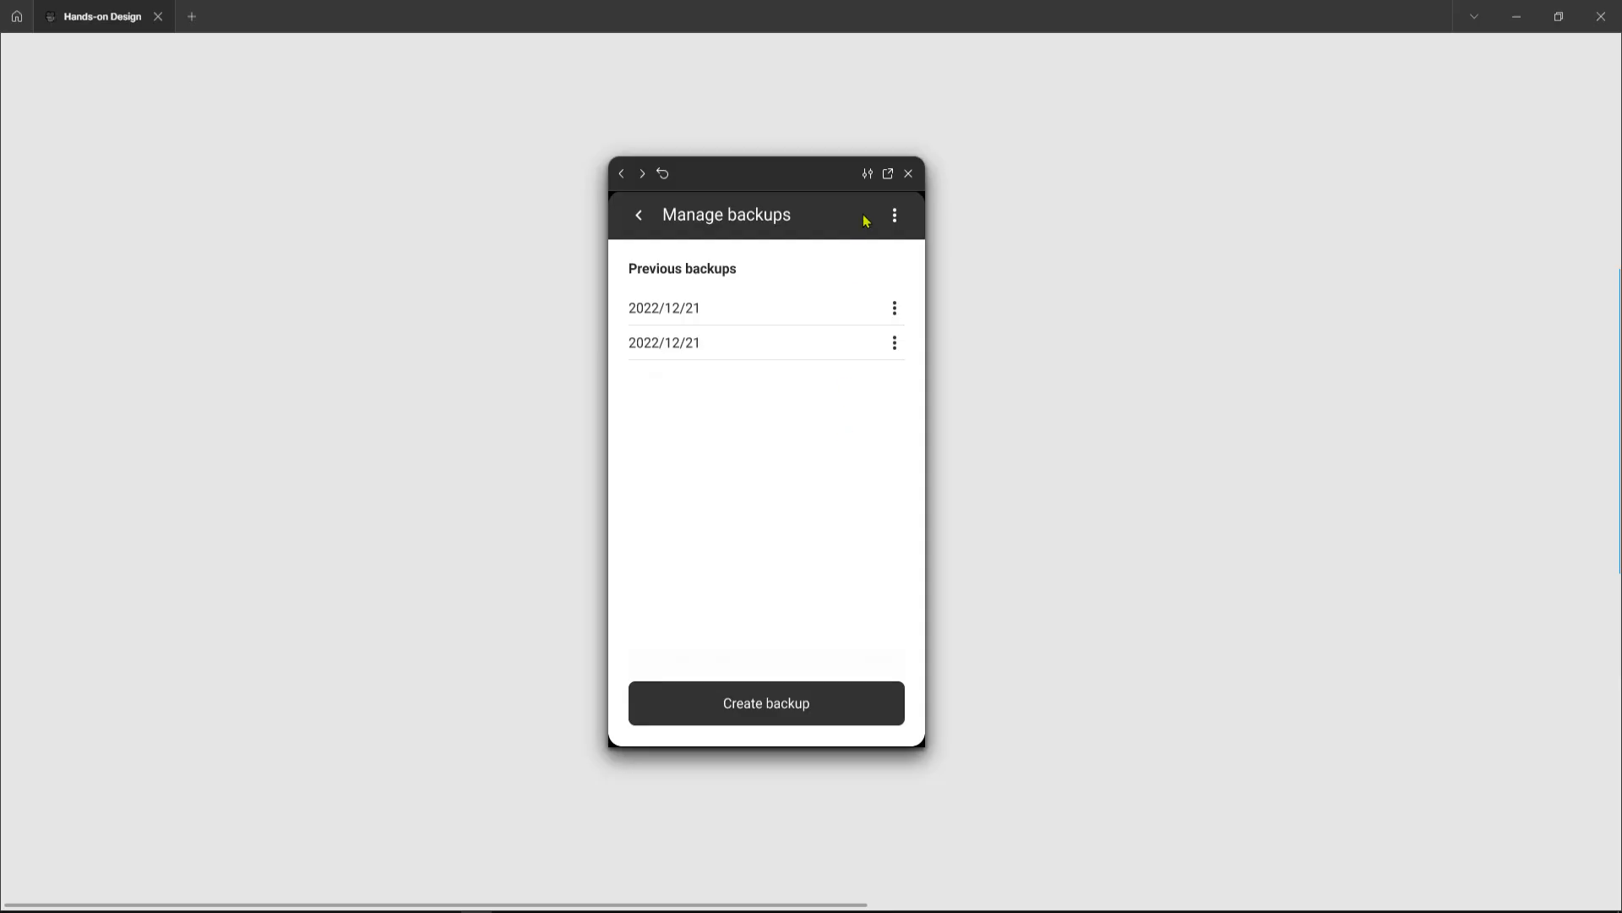
left_click(909, 175)
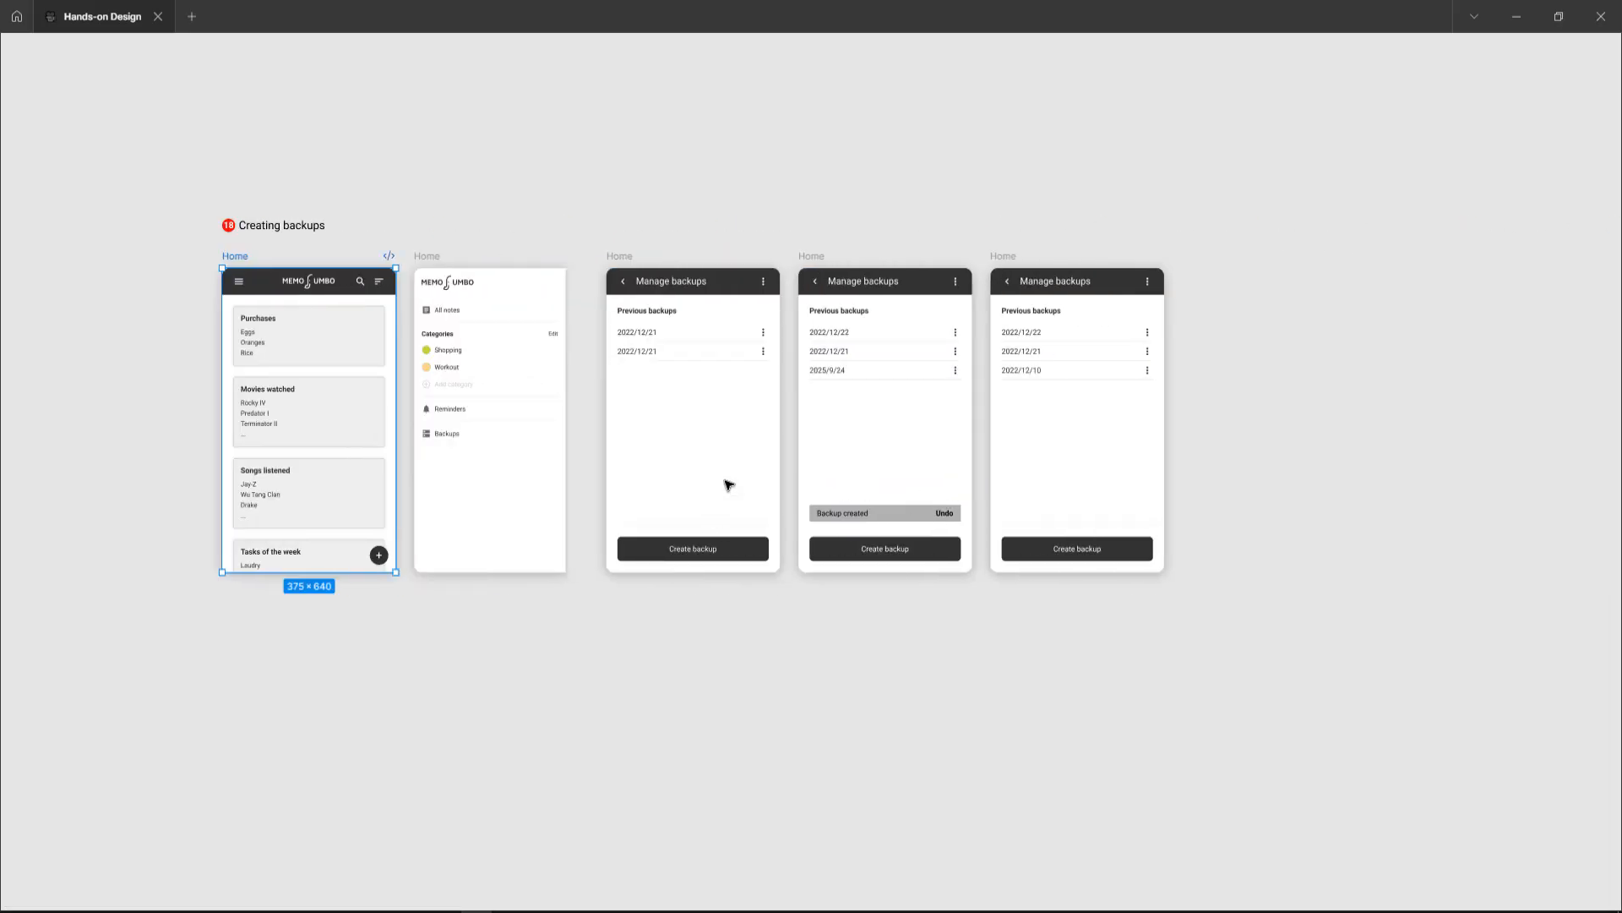
Step: Replace the last backup date in the final Manage backups frame with 2025/9/24, taken from the previous frame
scroll(816, 371, "up", 3)
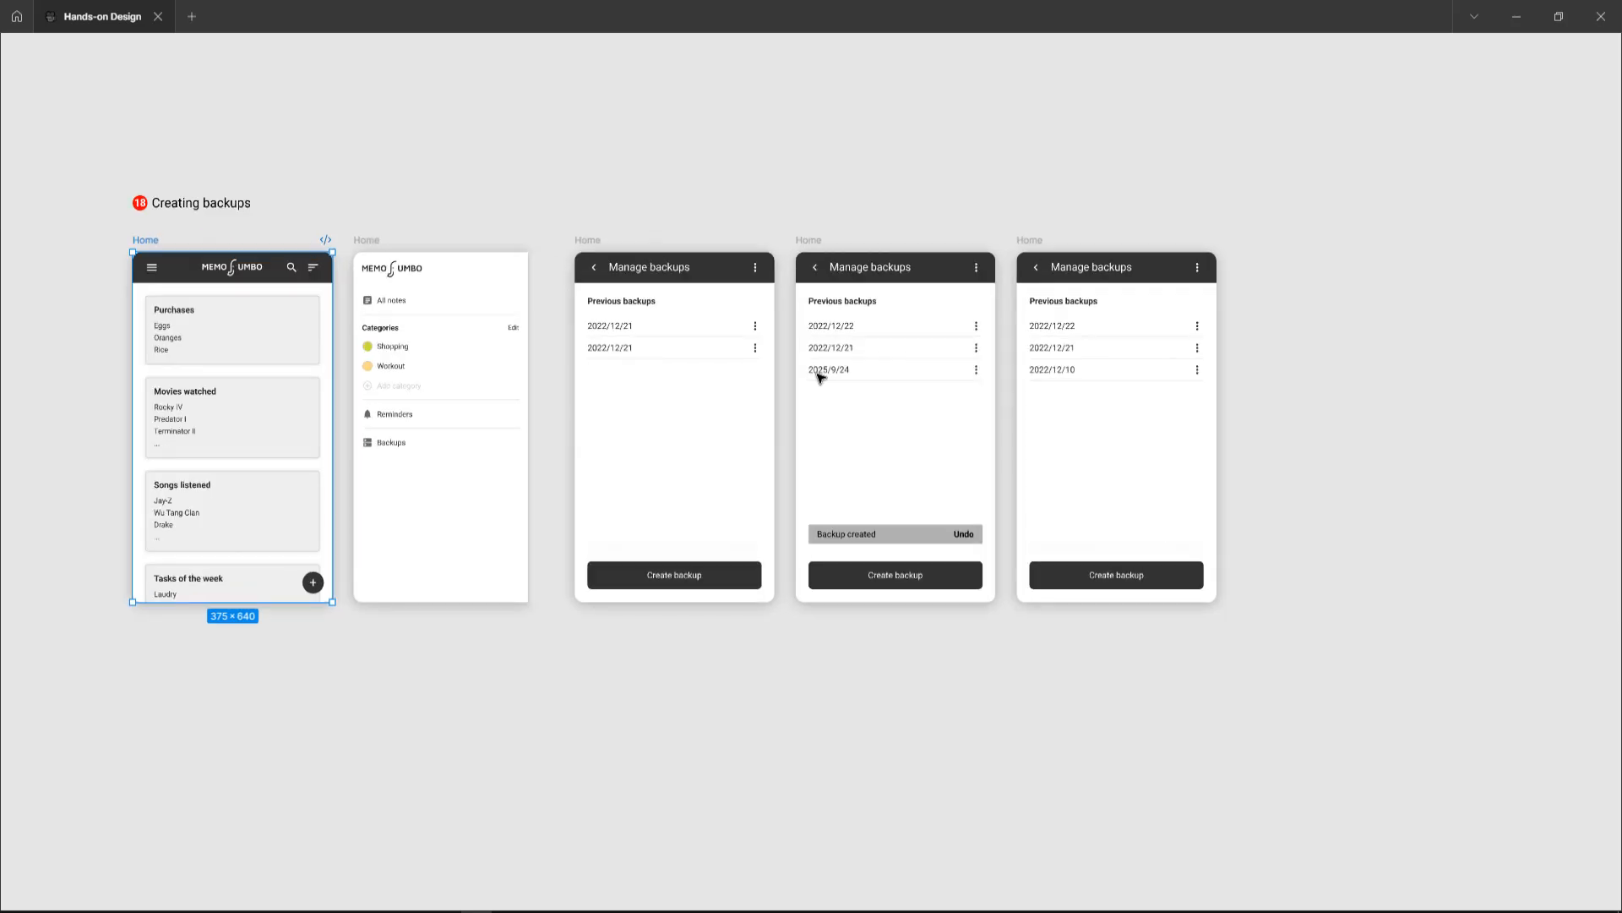
scroll(861, 369, "up", 3)
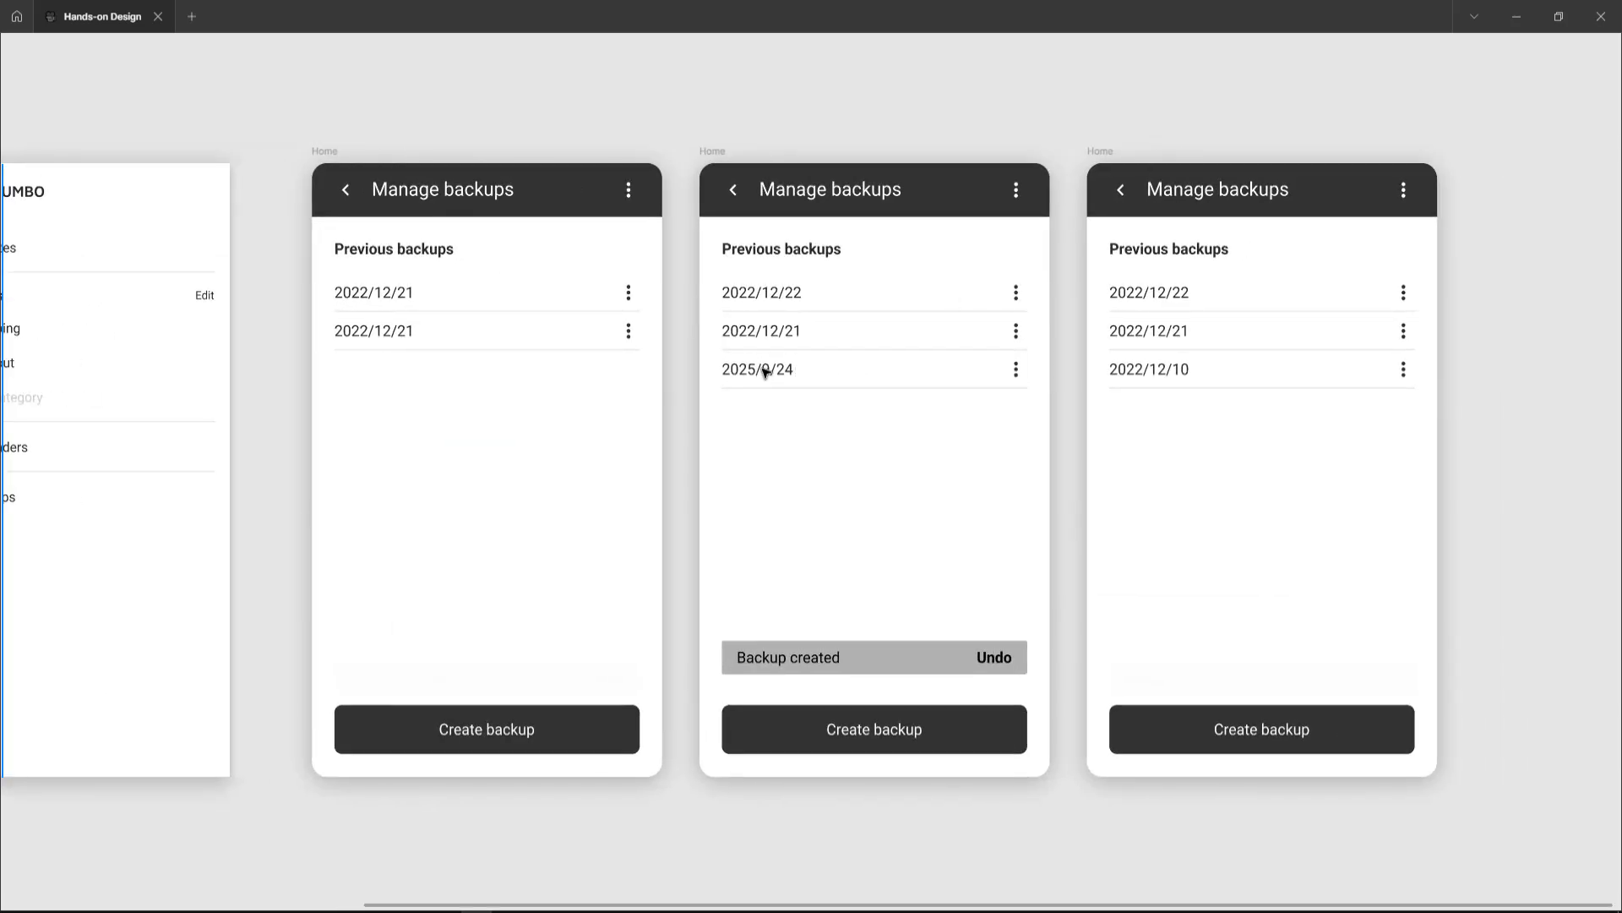
left_click(763, 372)
double_click(763, 370)
key("ctrl+c")
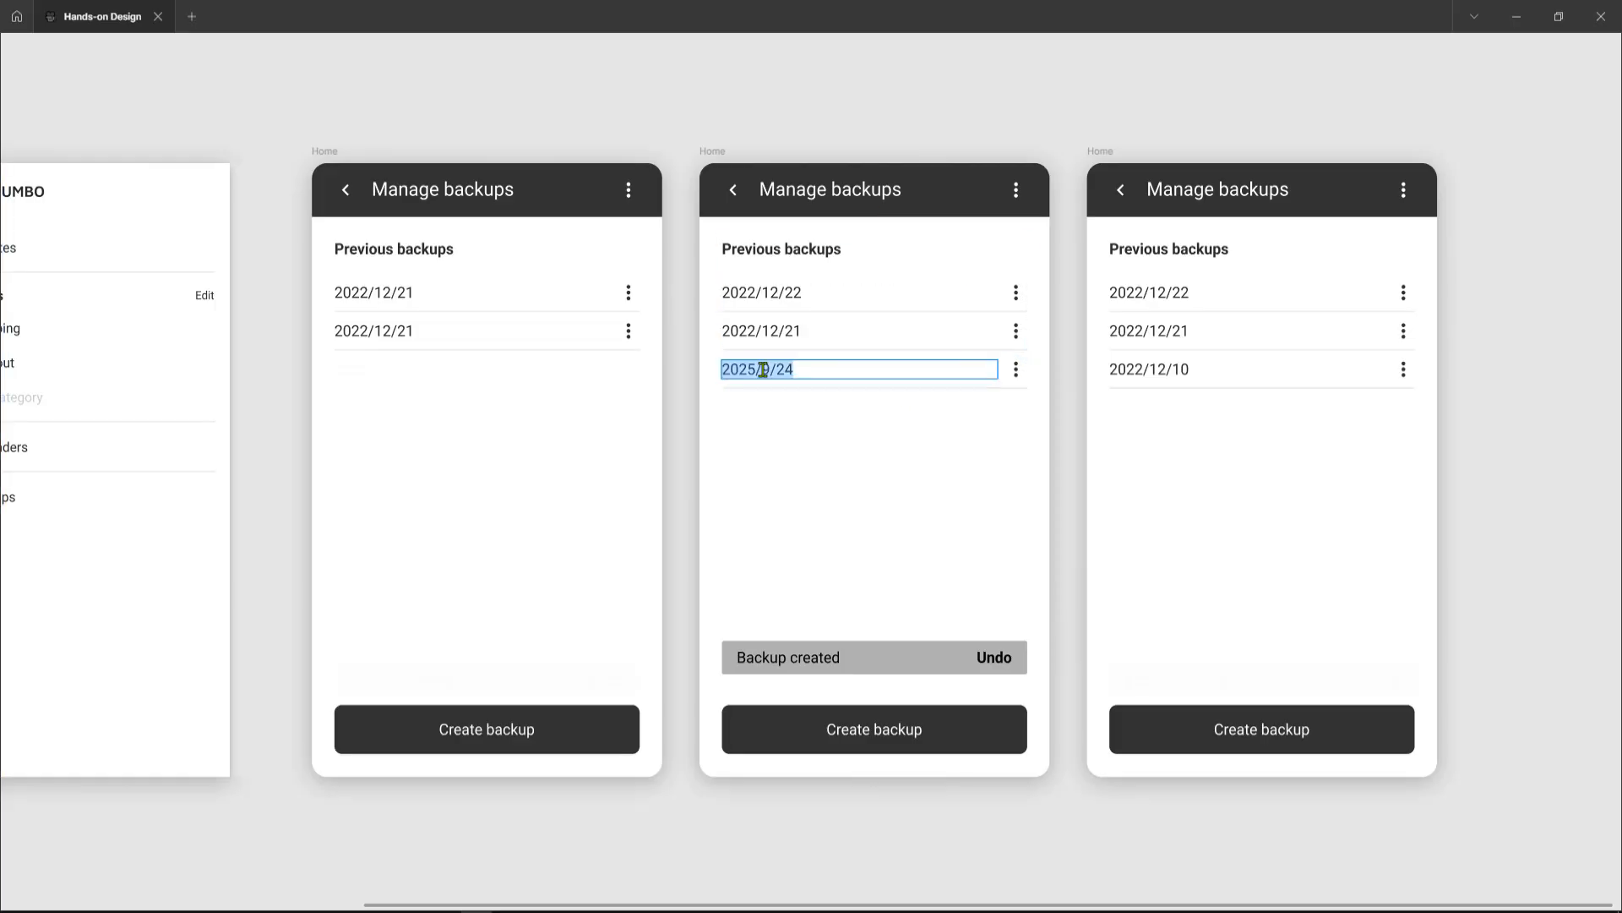
double_click(1135, 370)
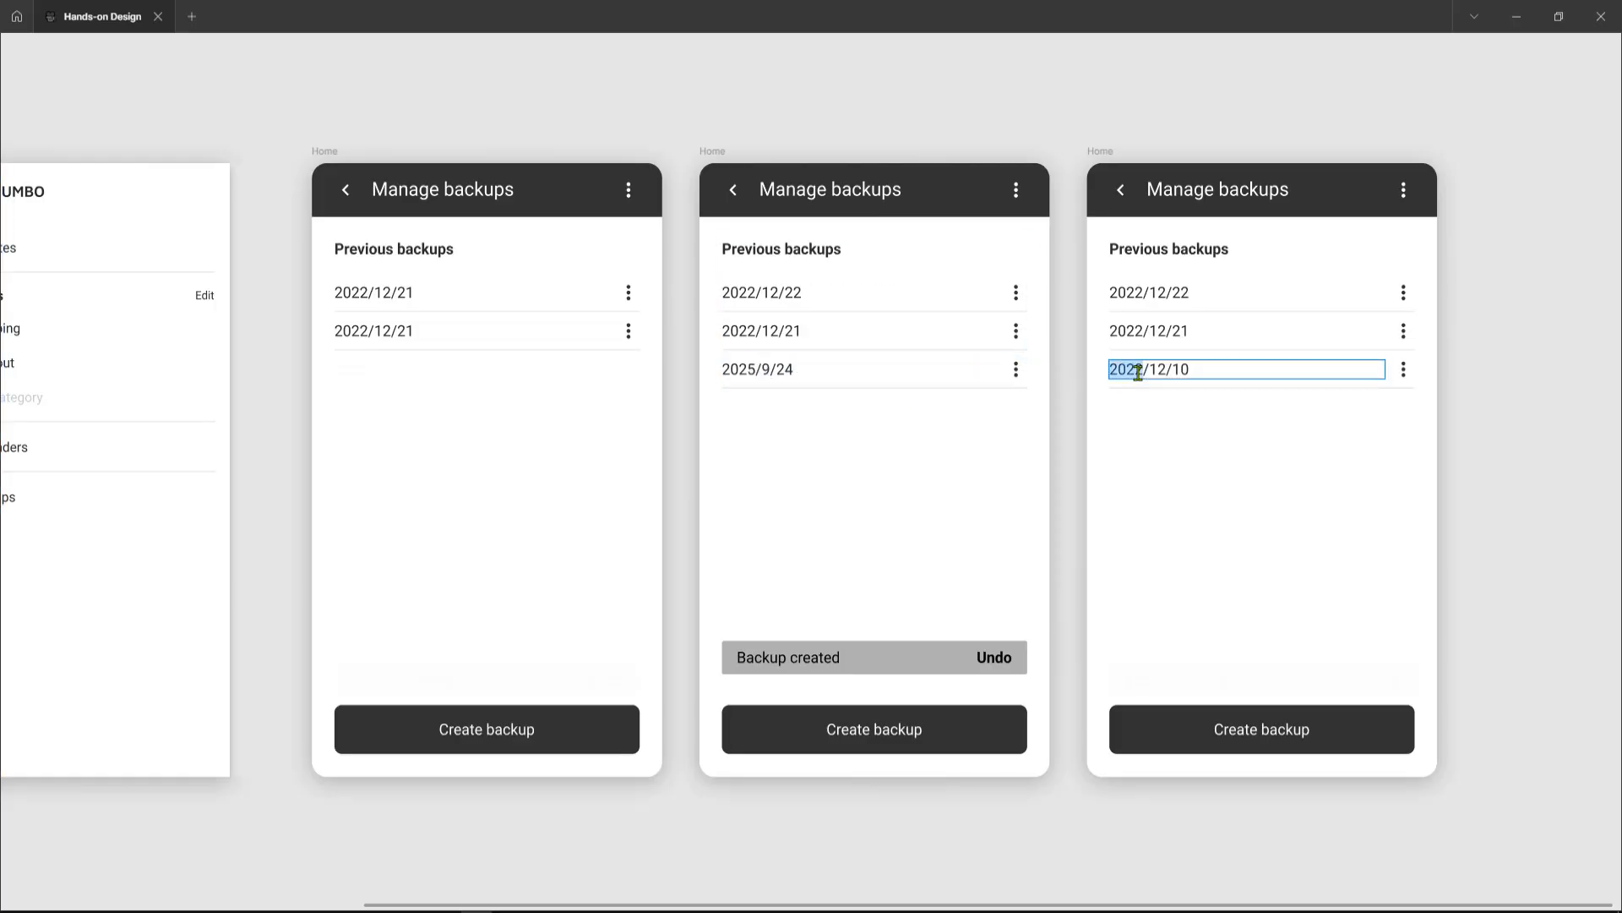
key("ctrl+v")
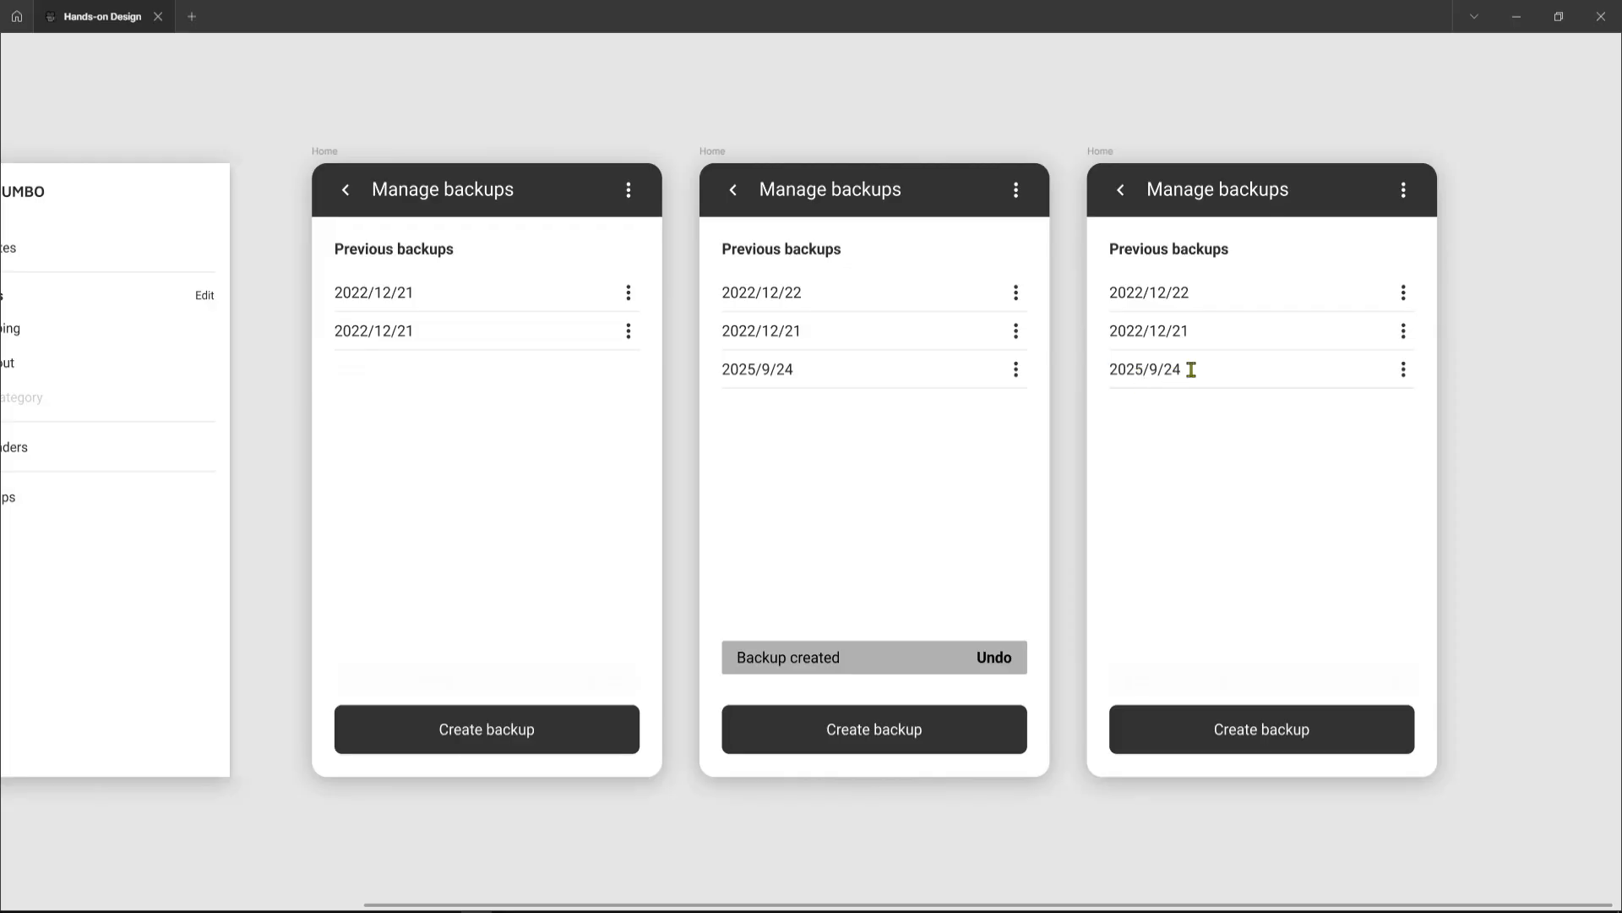
Step: Inspect the empty date text layer below the backups list in the first Manage backups frame
double_click(373, 372)
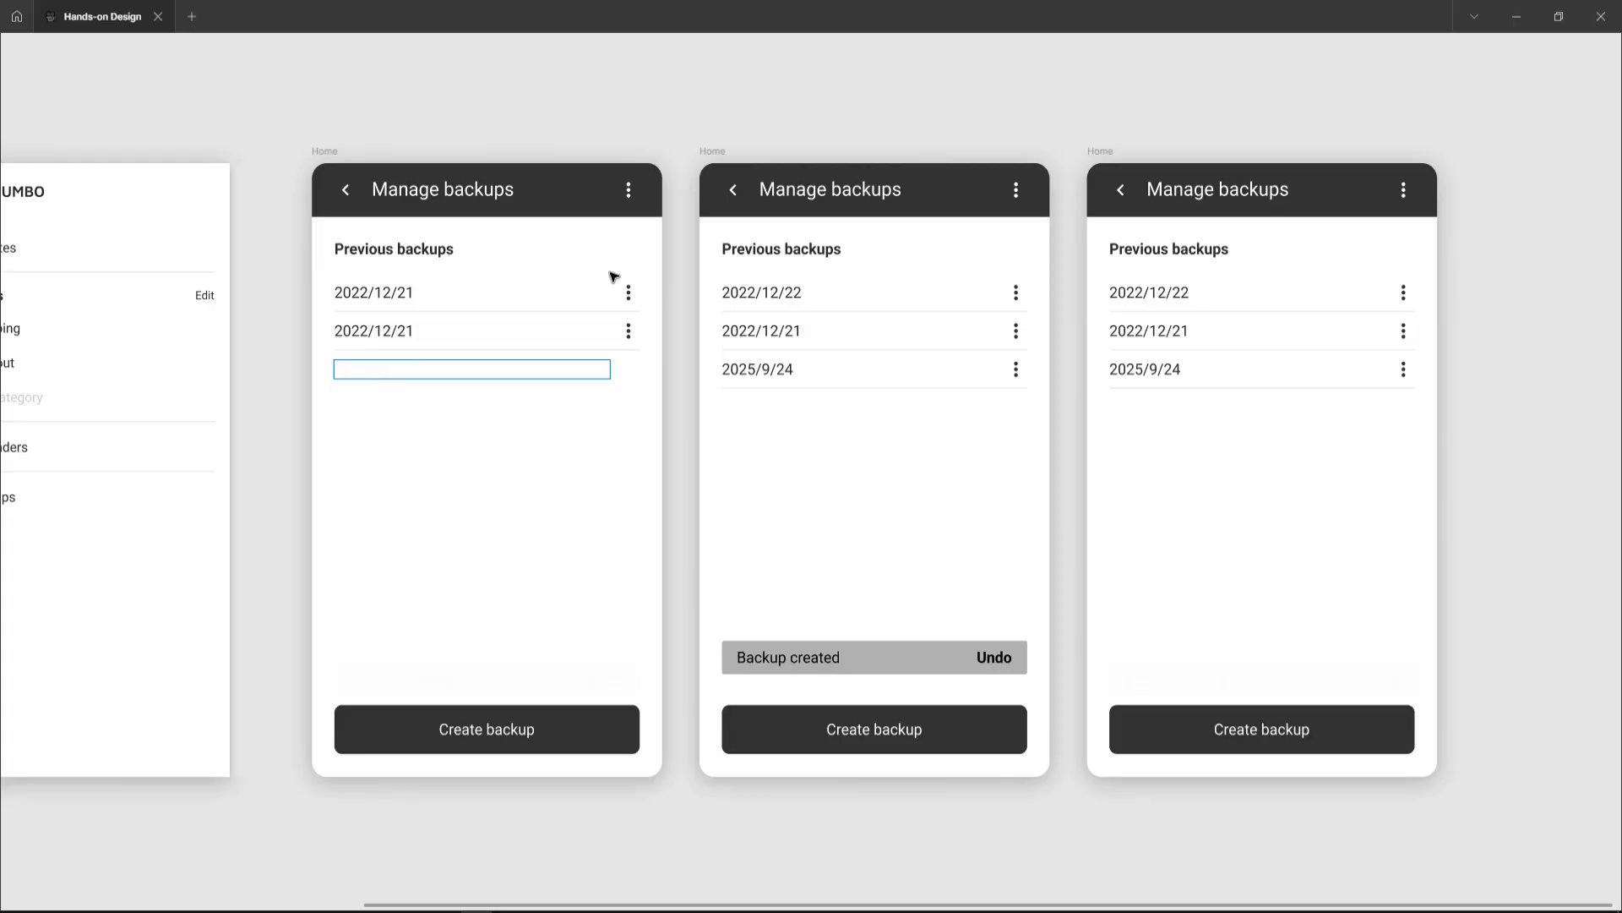
key("Escape")
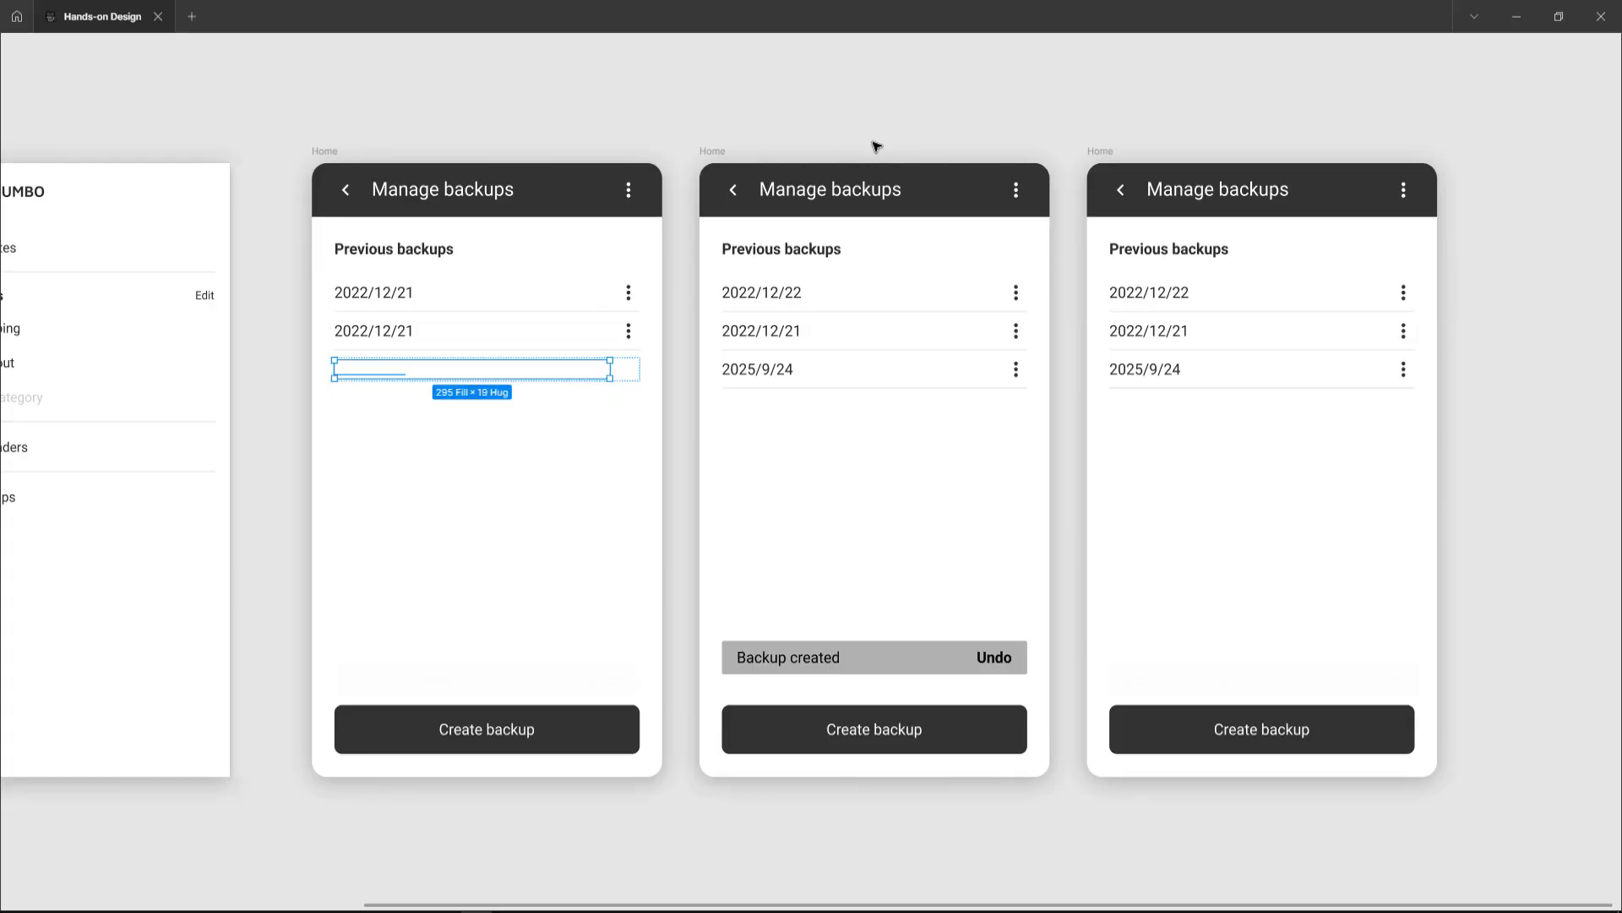
scroll(874, 145, "down", 3)
scroll(874, 144, "left", 2)
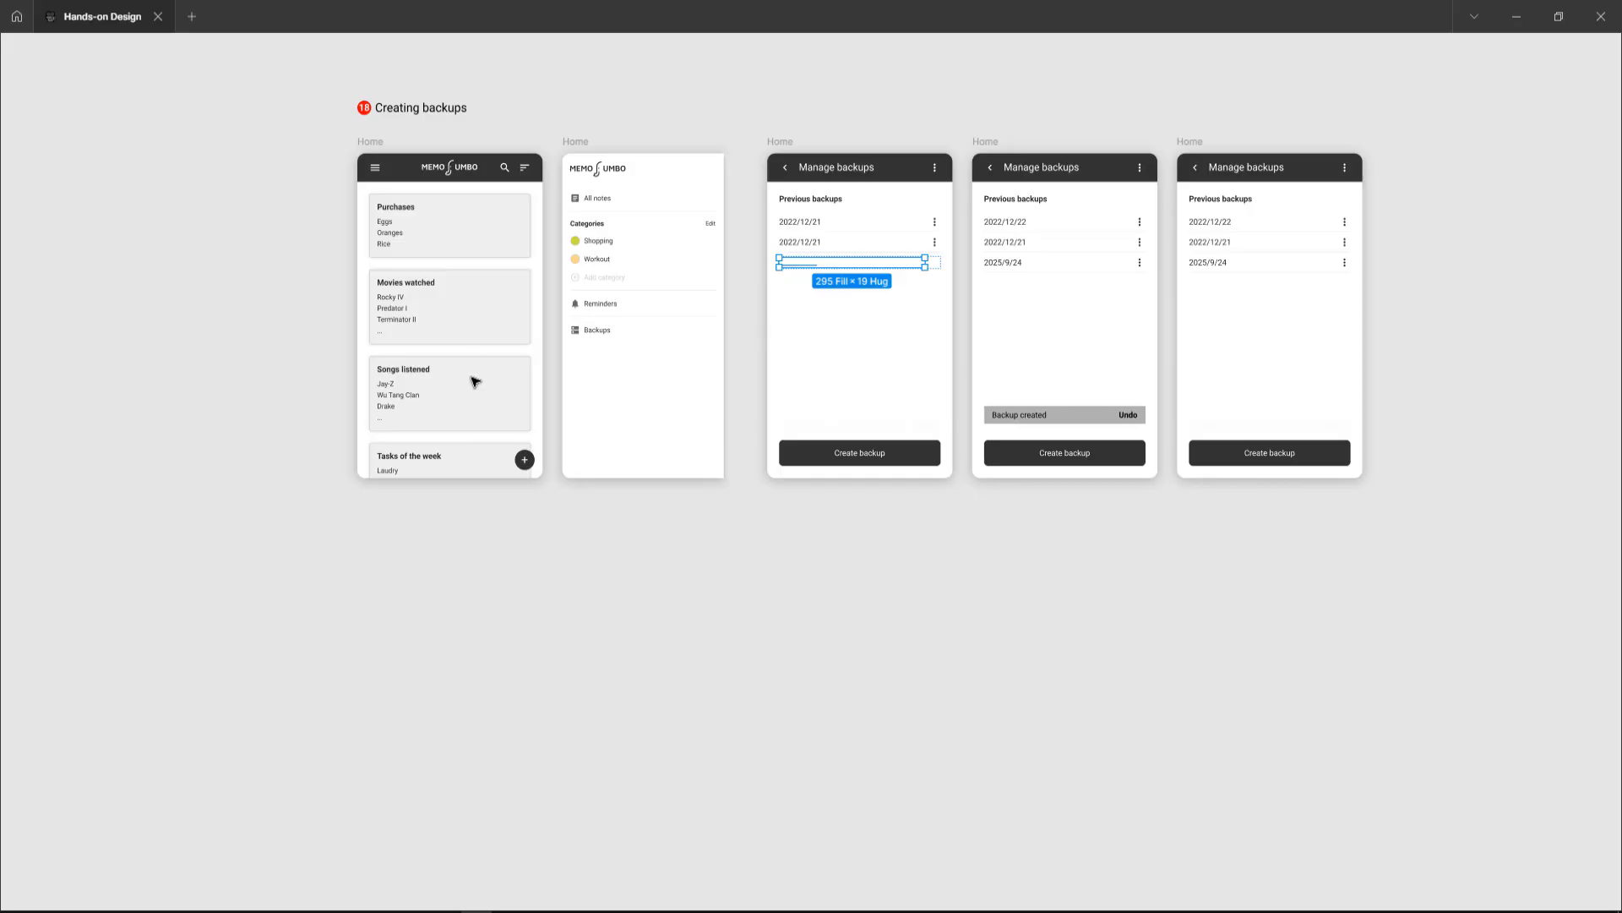
scroll(471, 377, "up", 3)
scroll(524, 449, "up", 2)
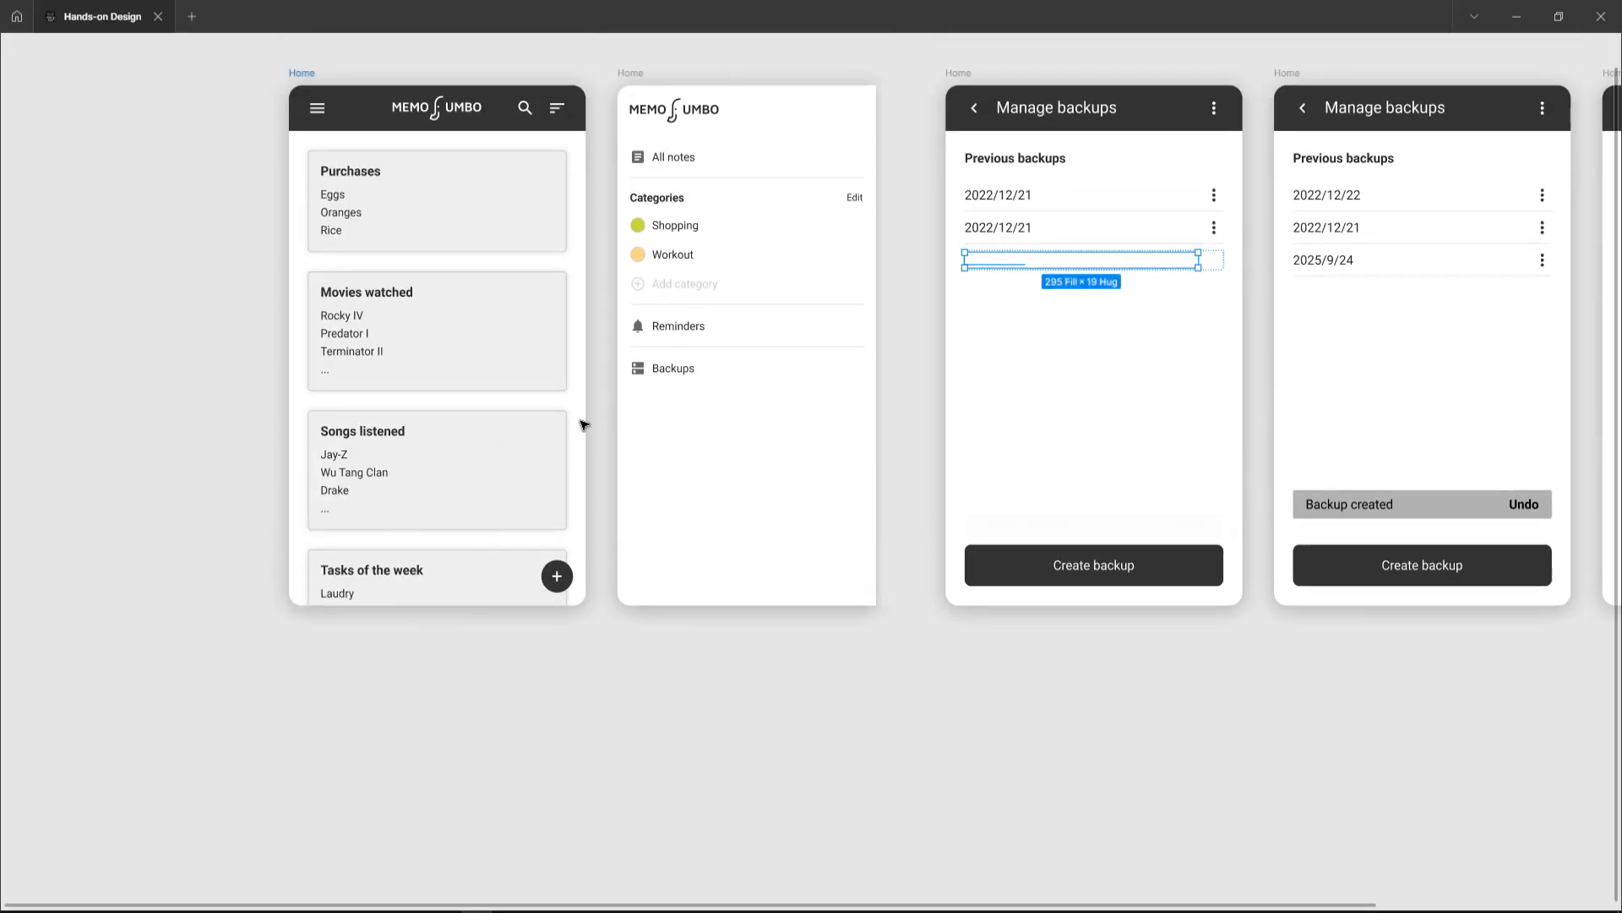
Step: Preview the prototype from the Home frame, opening Backups from the menu and creating a backup
left_click(589, 530)
key("shift+space")
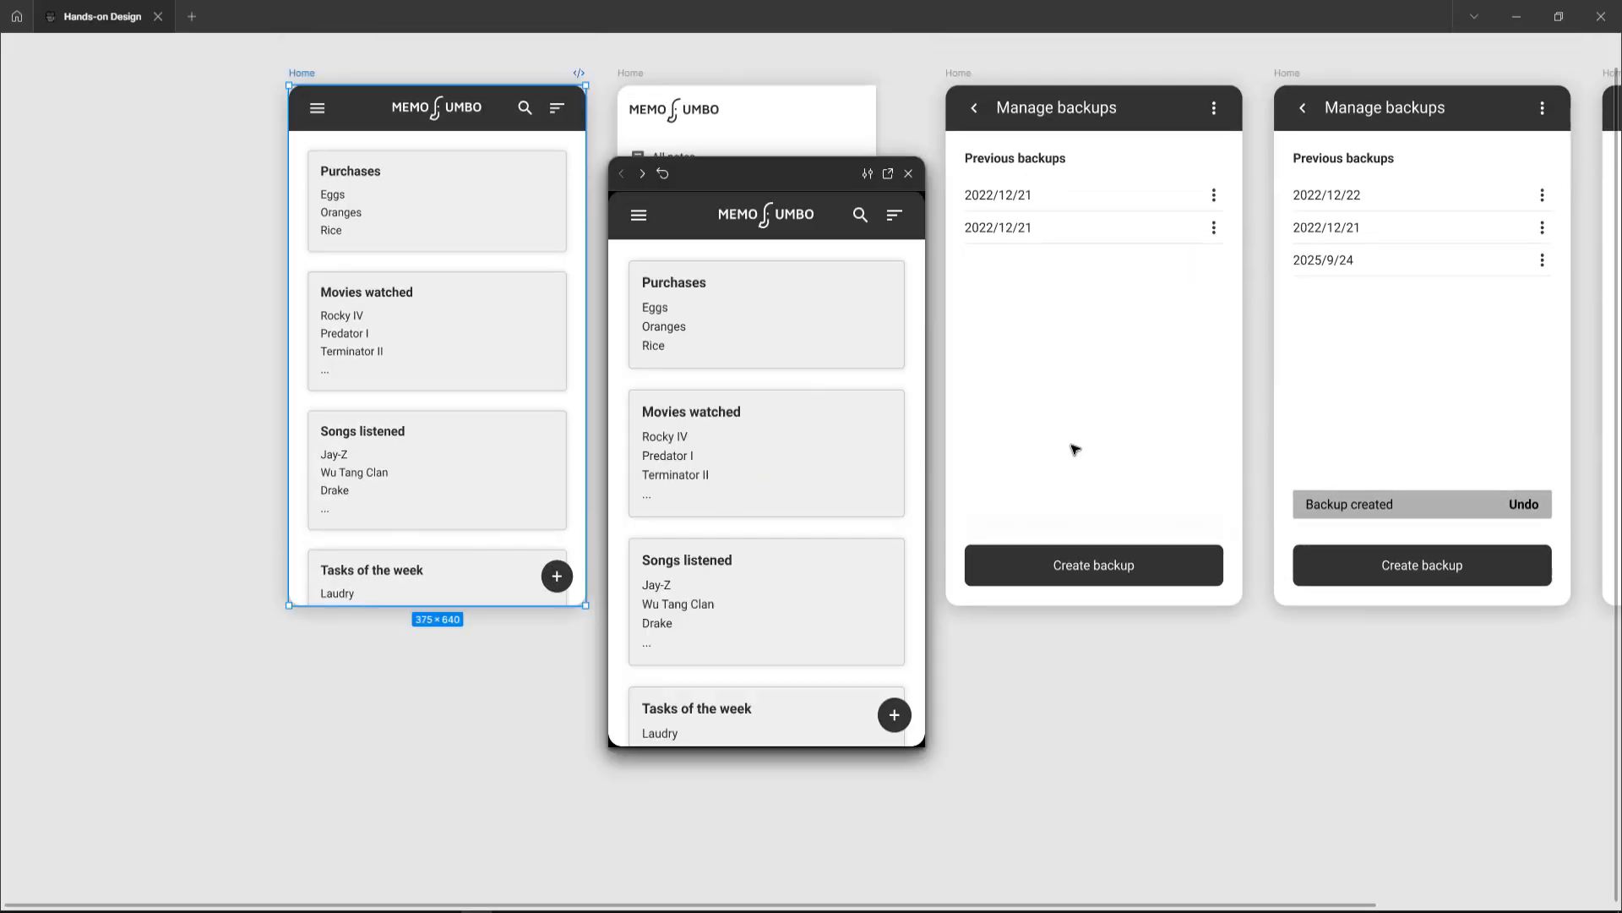
scroll(1072, 449, "left", 10)
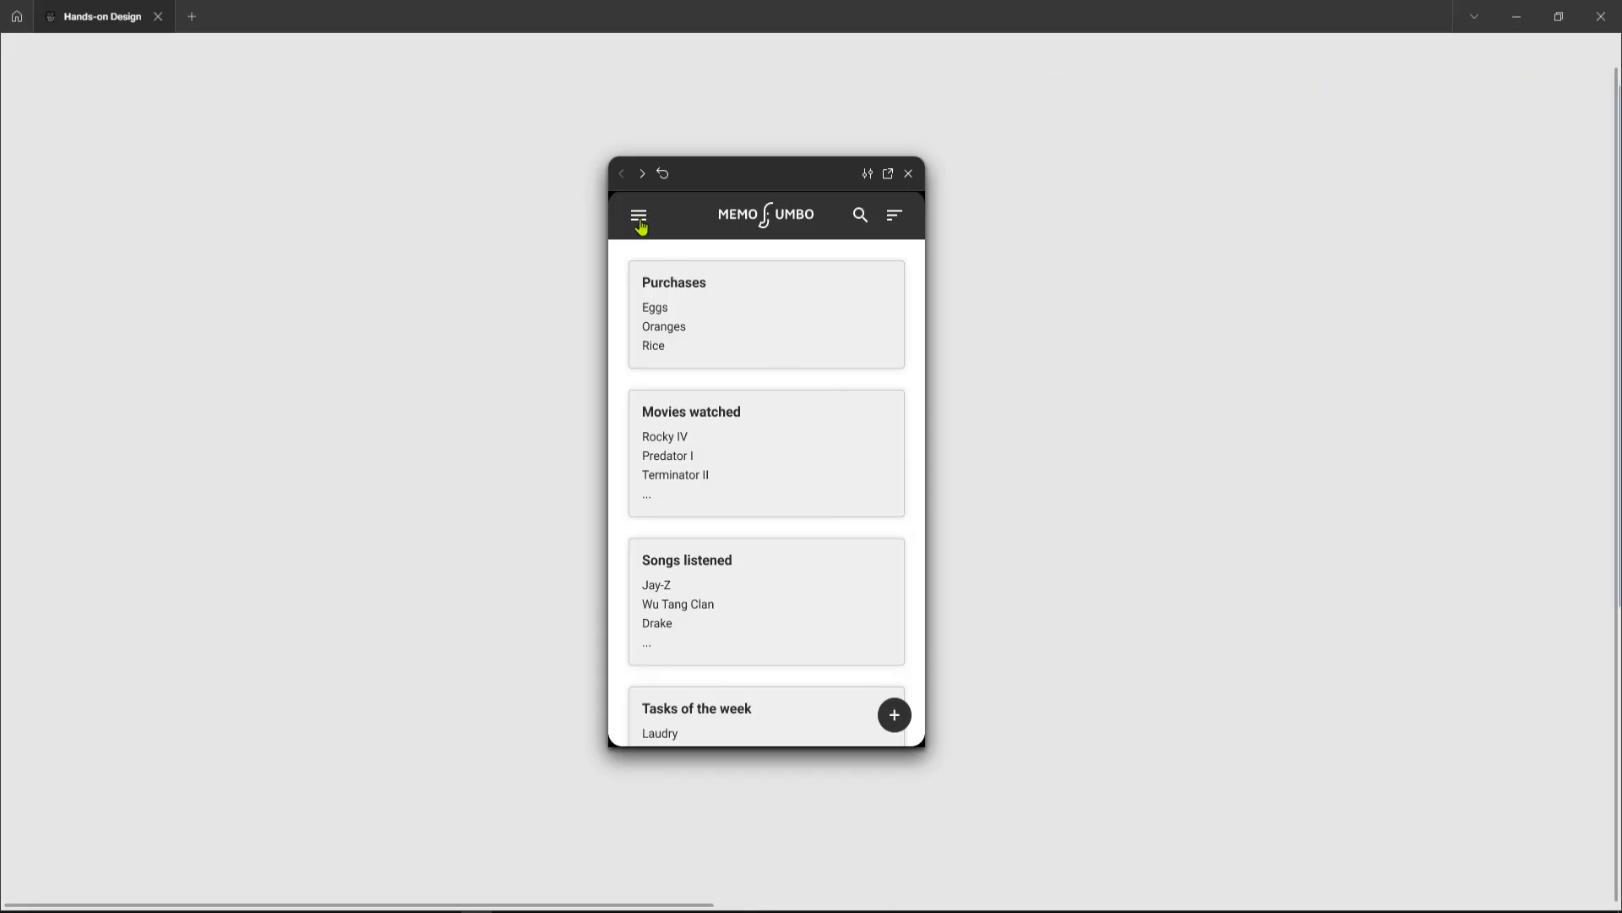
left_click(640, 218)
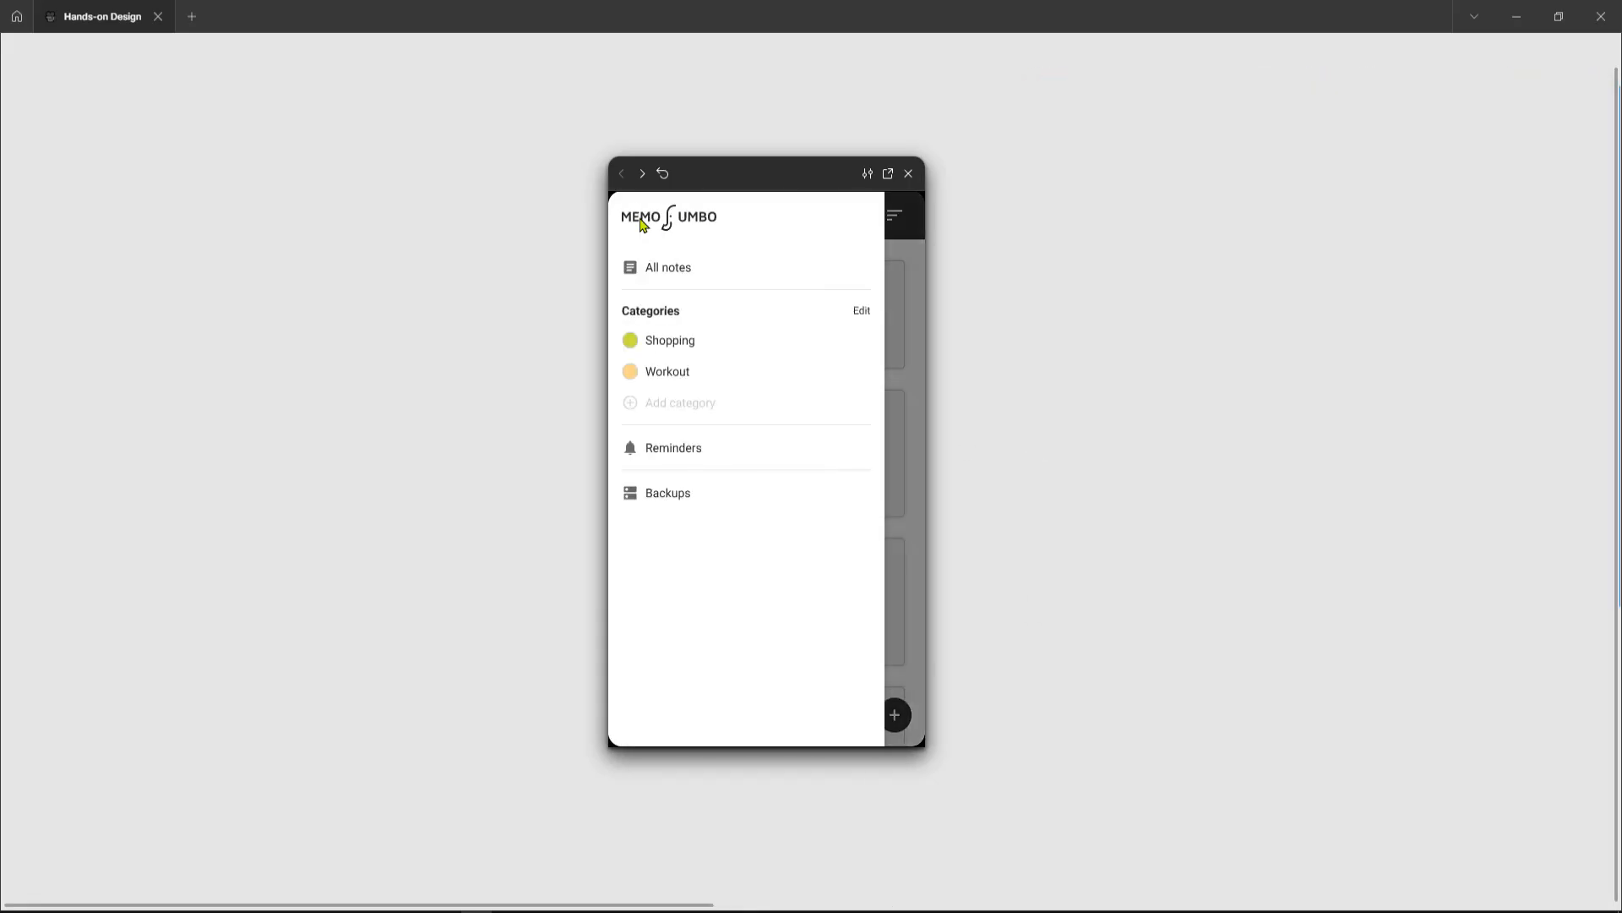
left_click(679, 506)
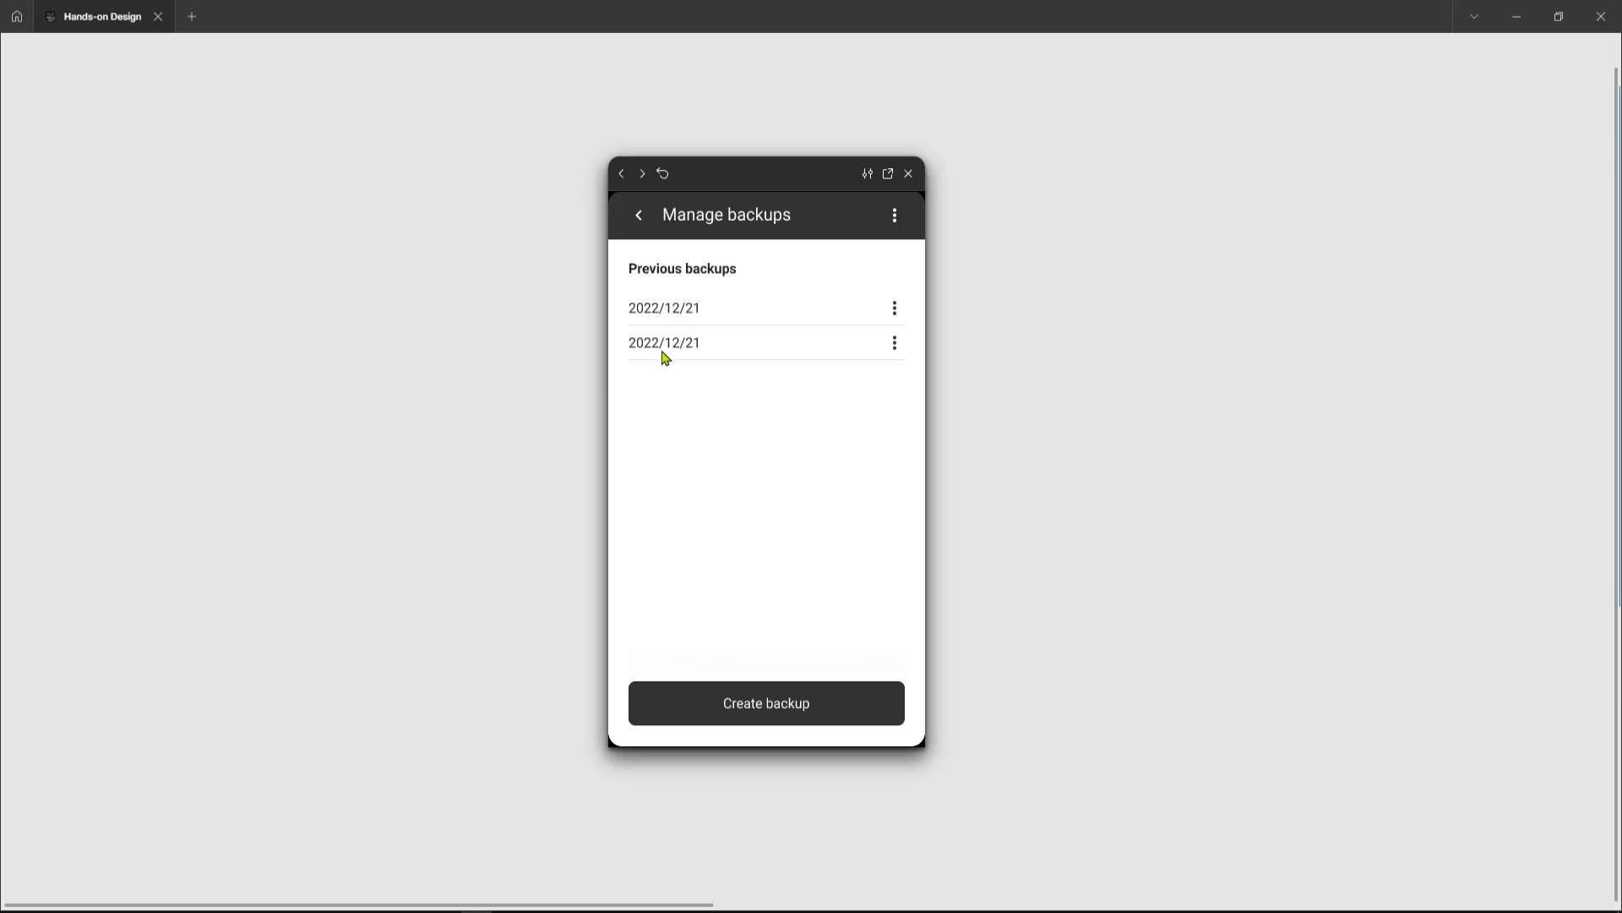
left_click(813, 709)
left_click(909, 172)
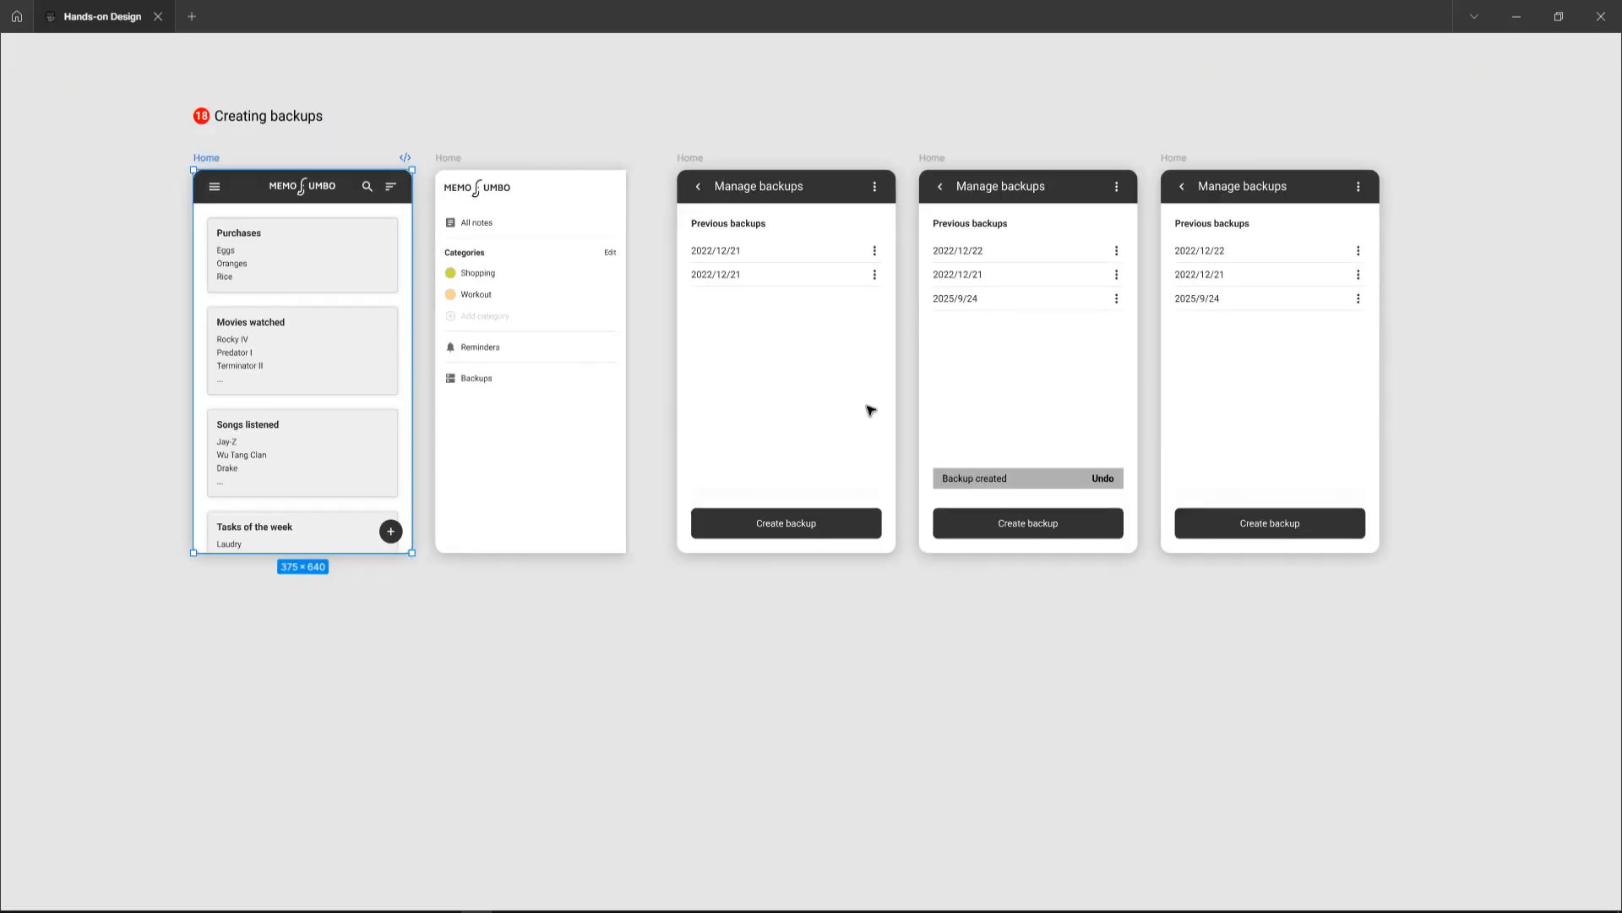
scroll(870, 409, "left", 1)
scroll(530, 432, "up", 5)
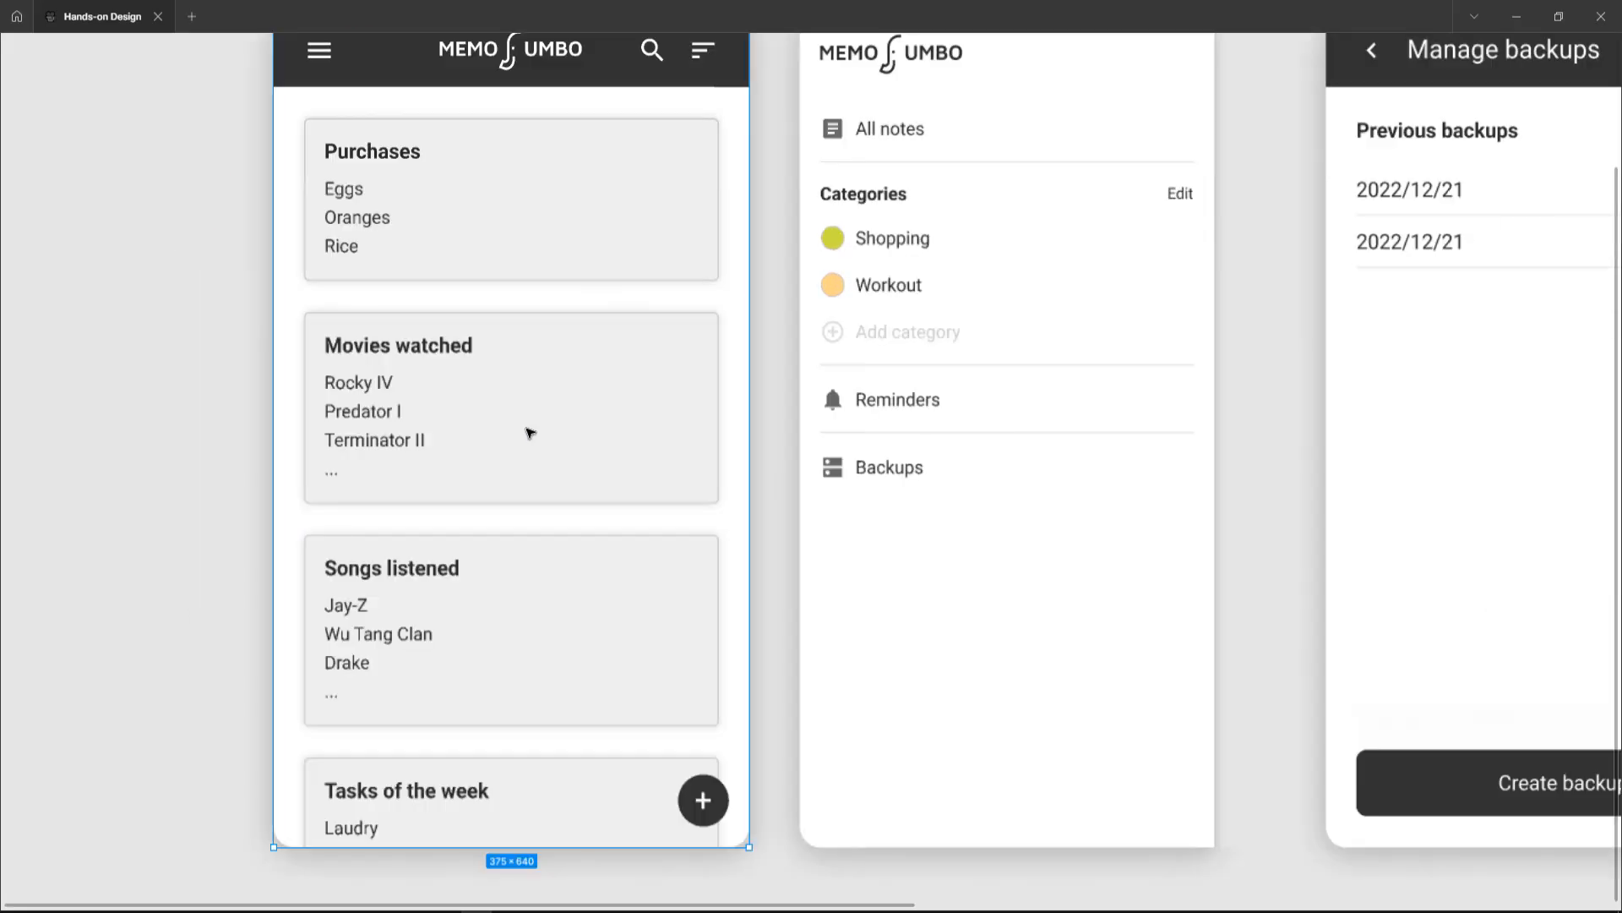
scroll(530, 432, "up", 1)
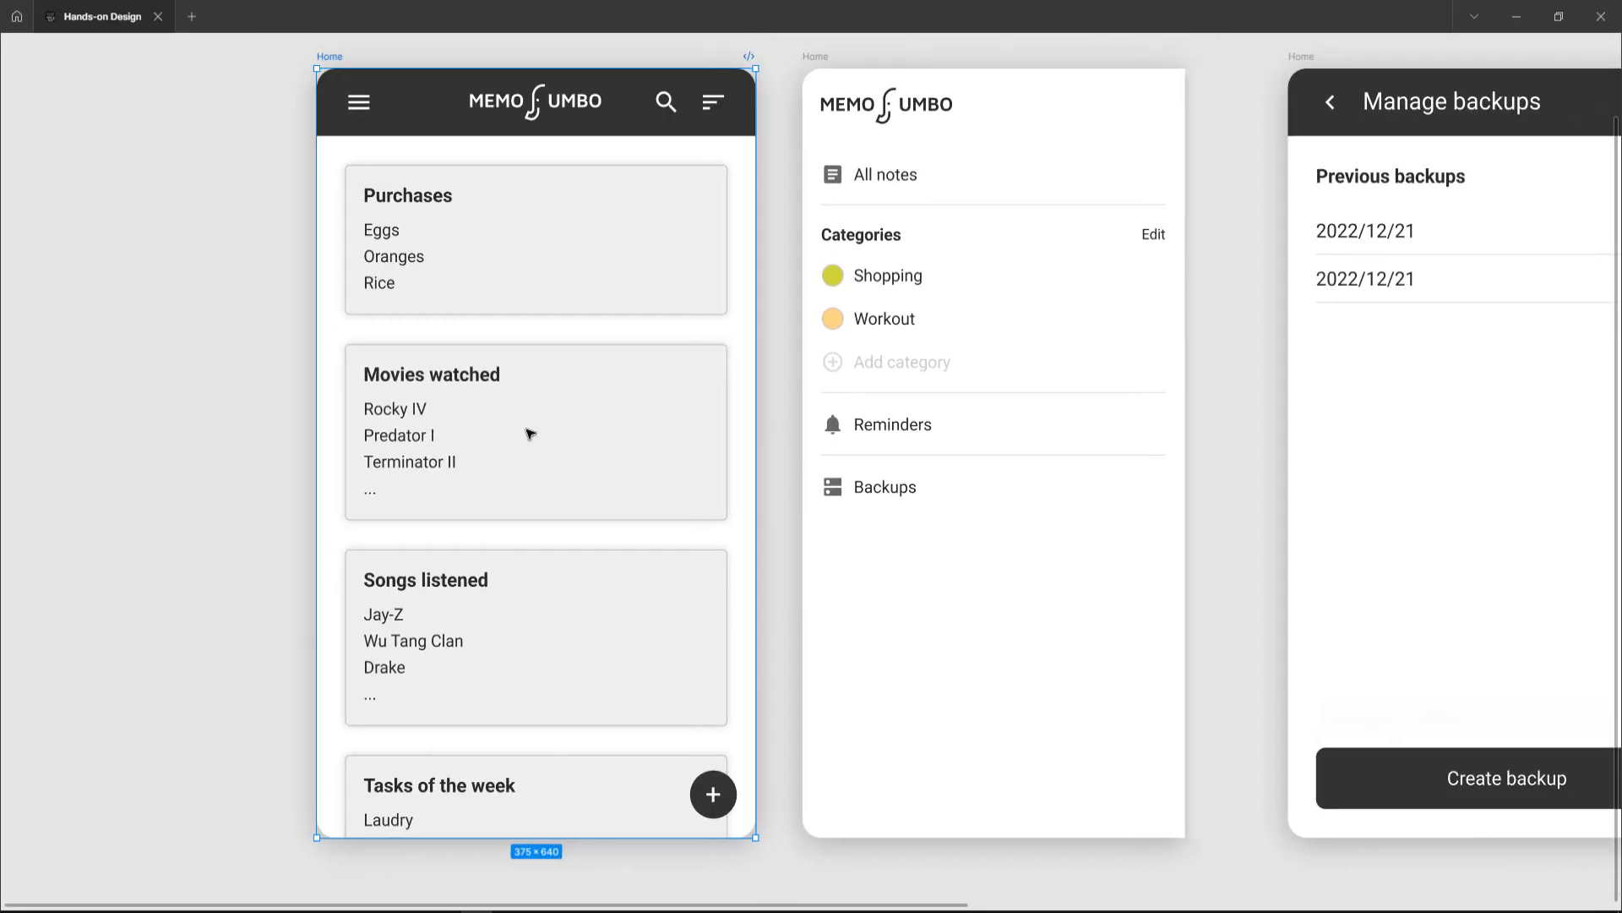
left_click(263, 409)
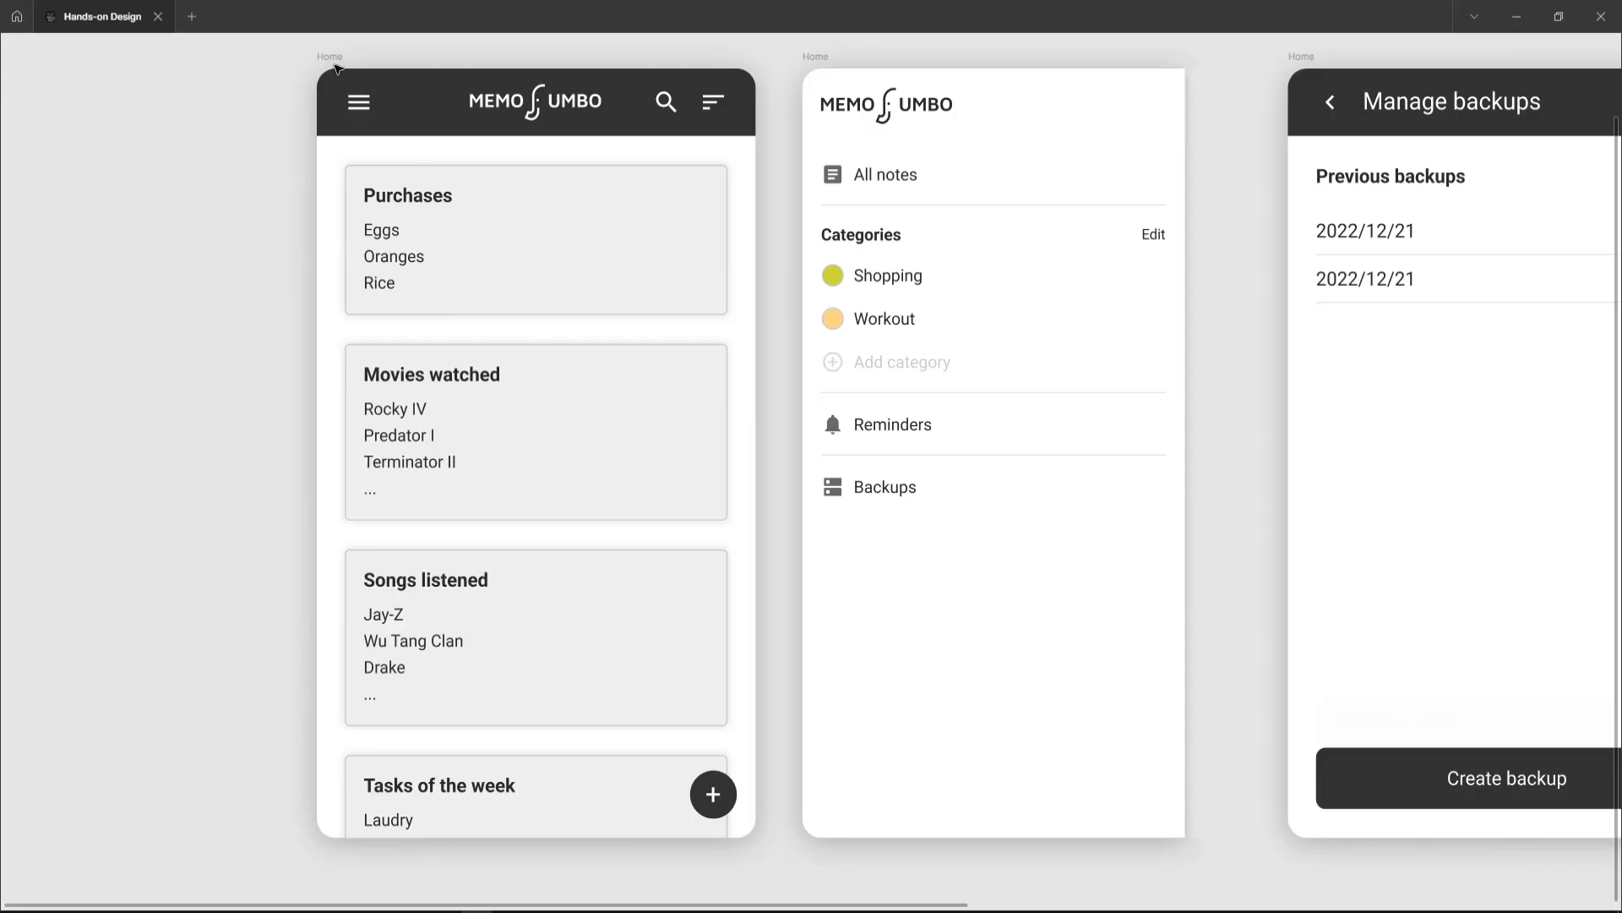
left_click(331, 59)
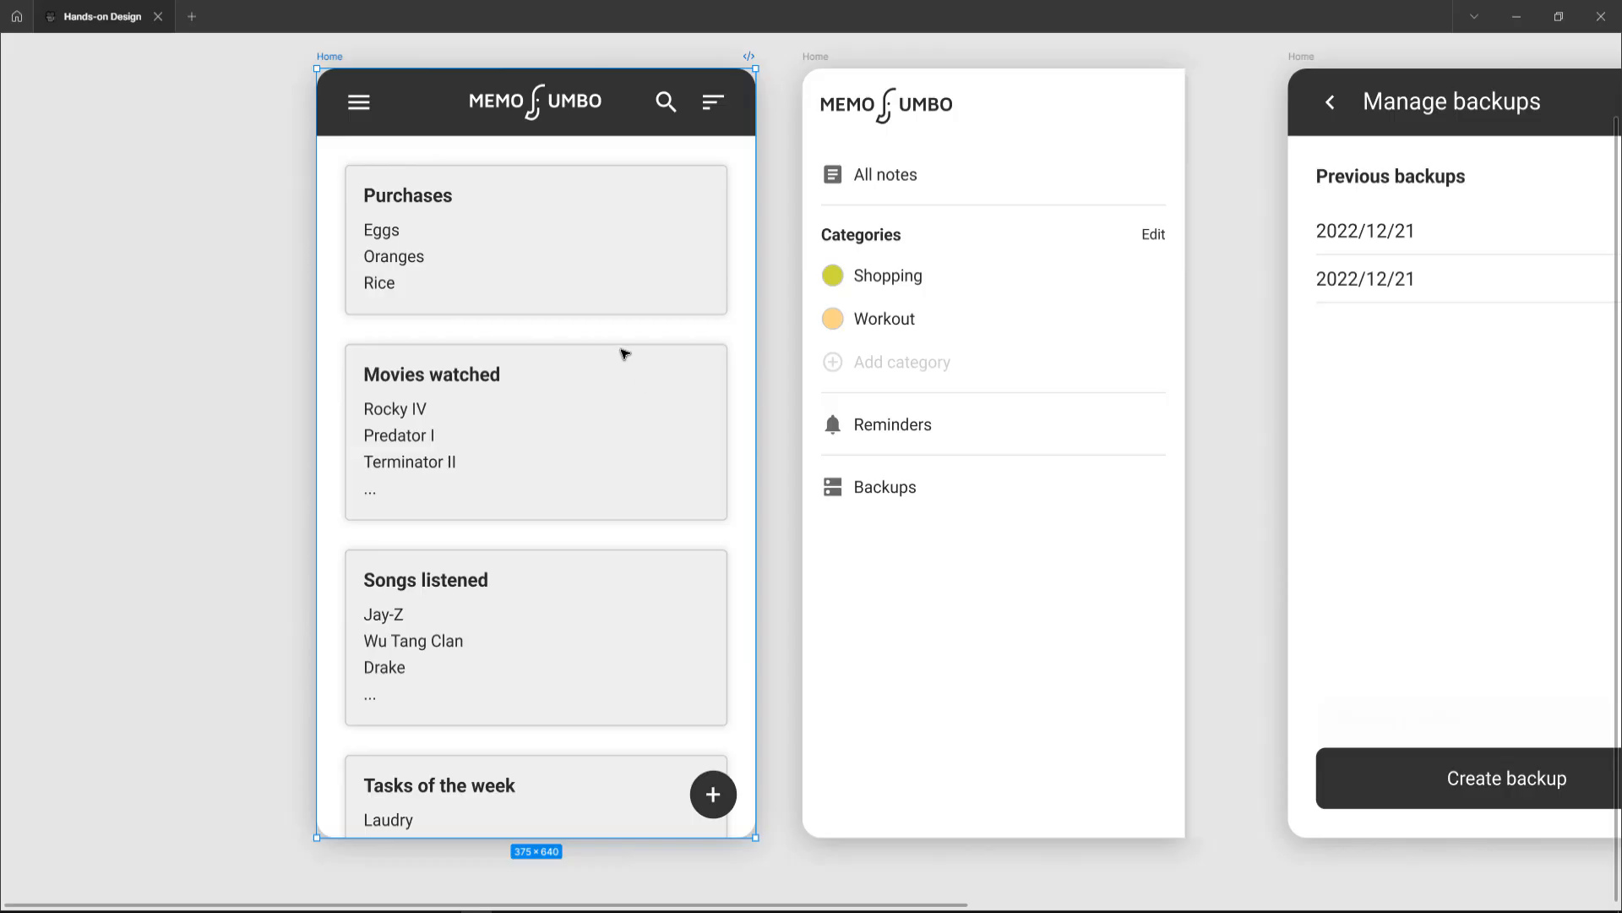
Step: Select the menu drawer frame and hide its white fill
scroll(627, 349, "right", 3)
scroll(626, 349, "right", 5)
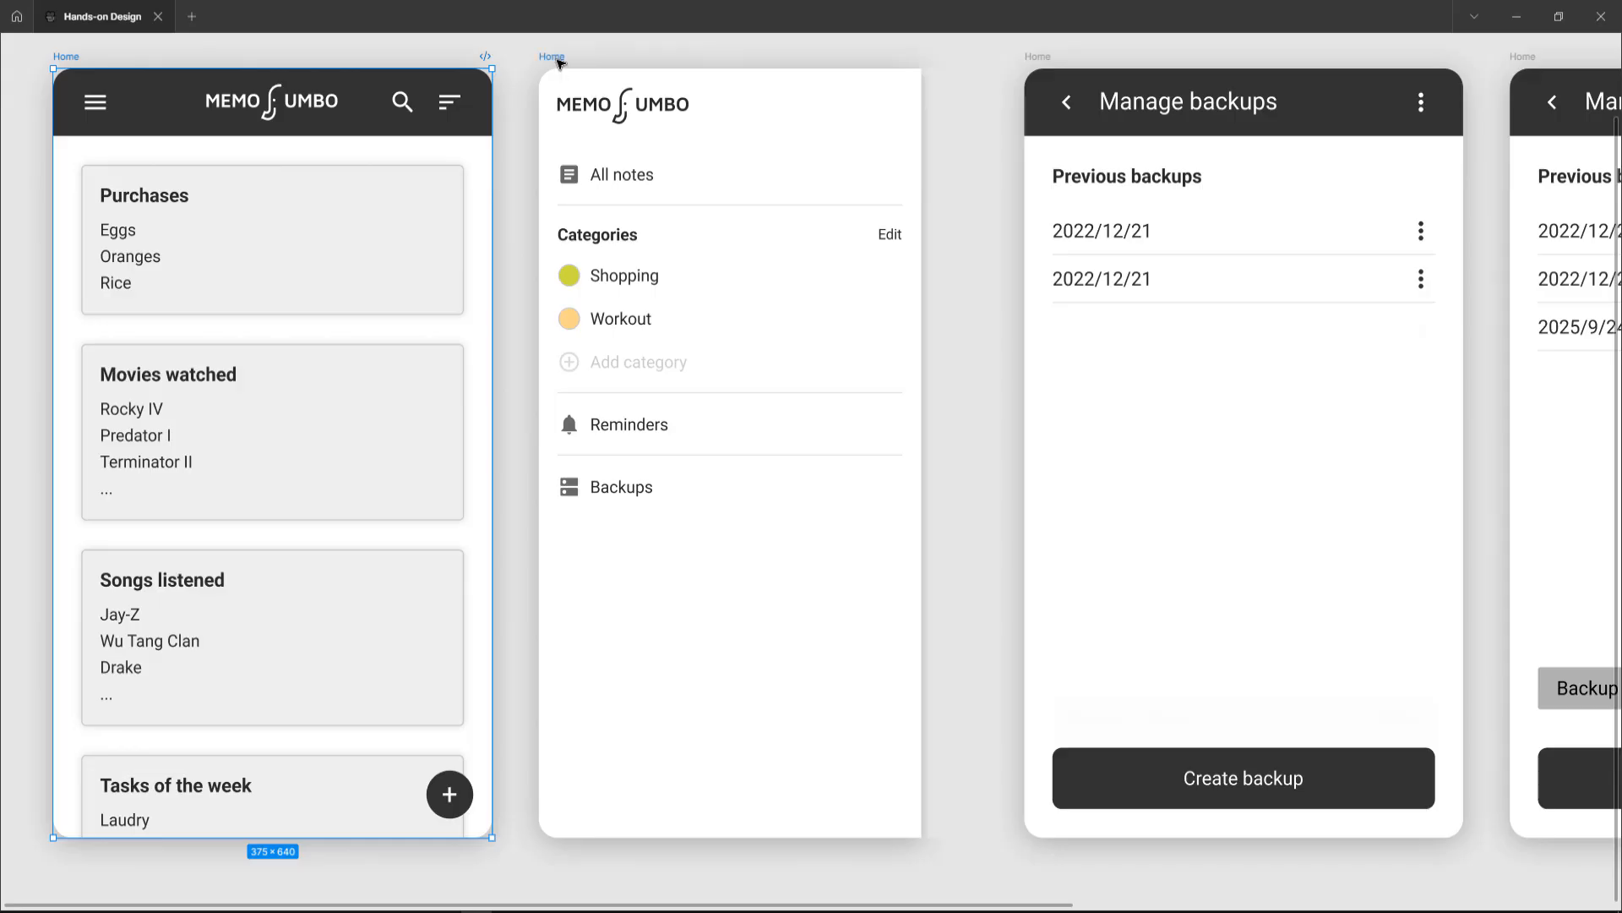
left_click(558, 60)
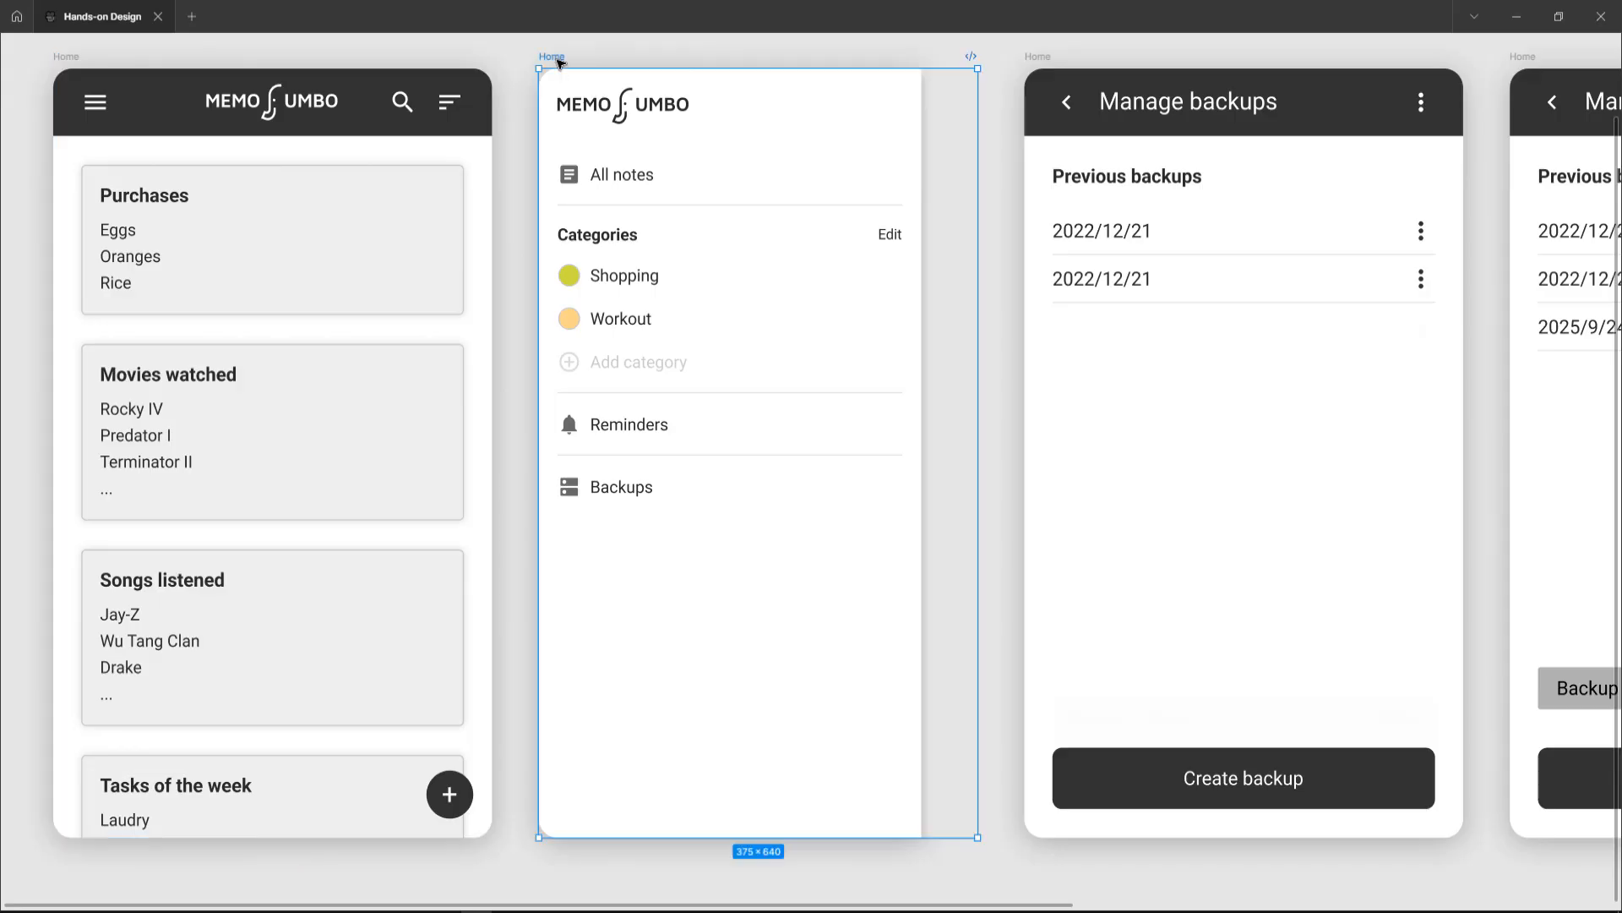
key("ctrl+backslash")
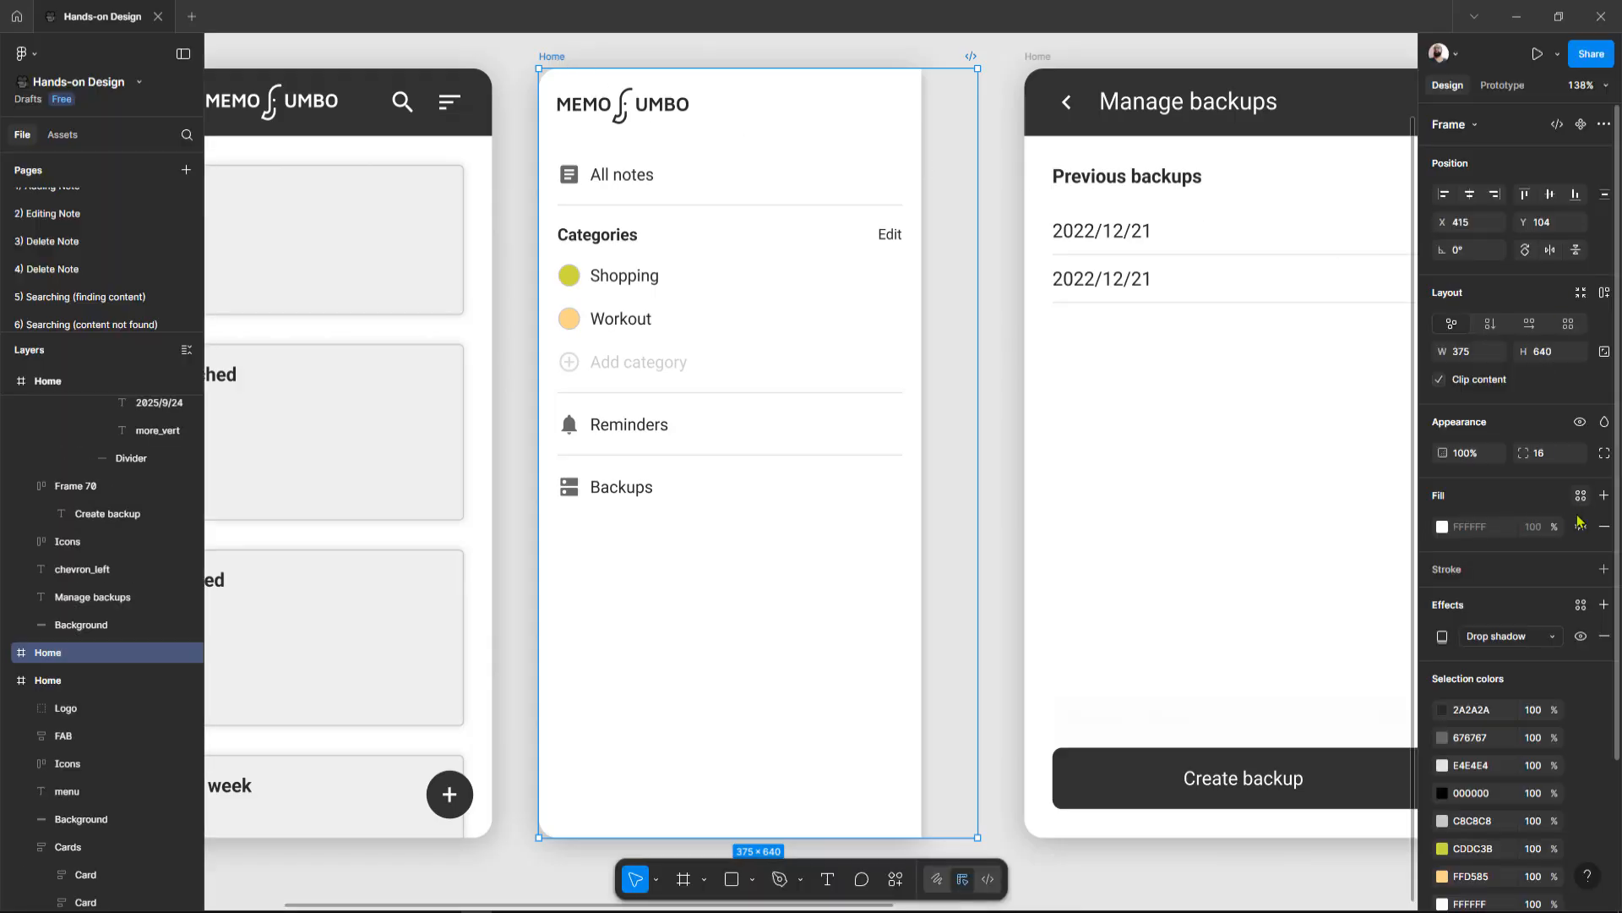
left_click(1579, 525)
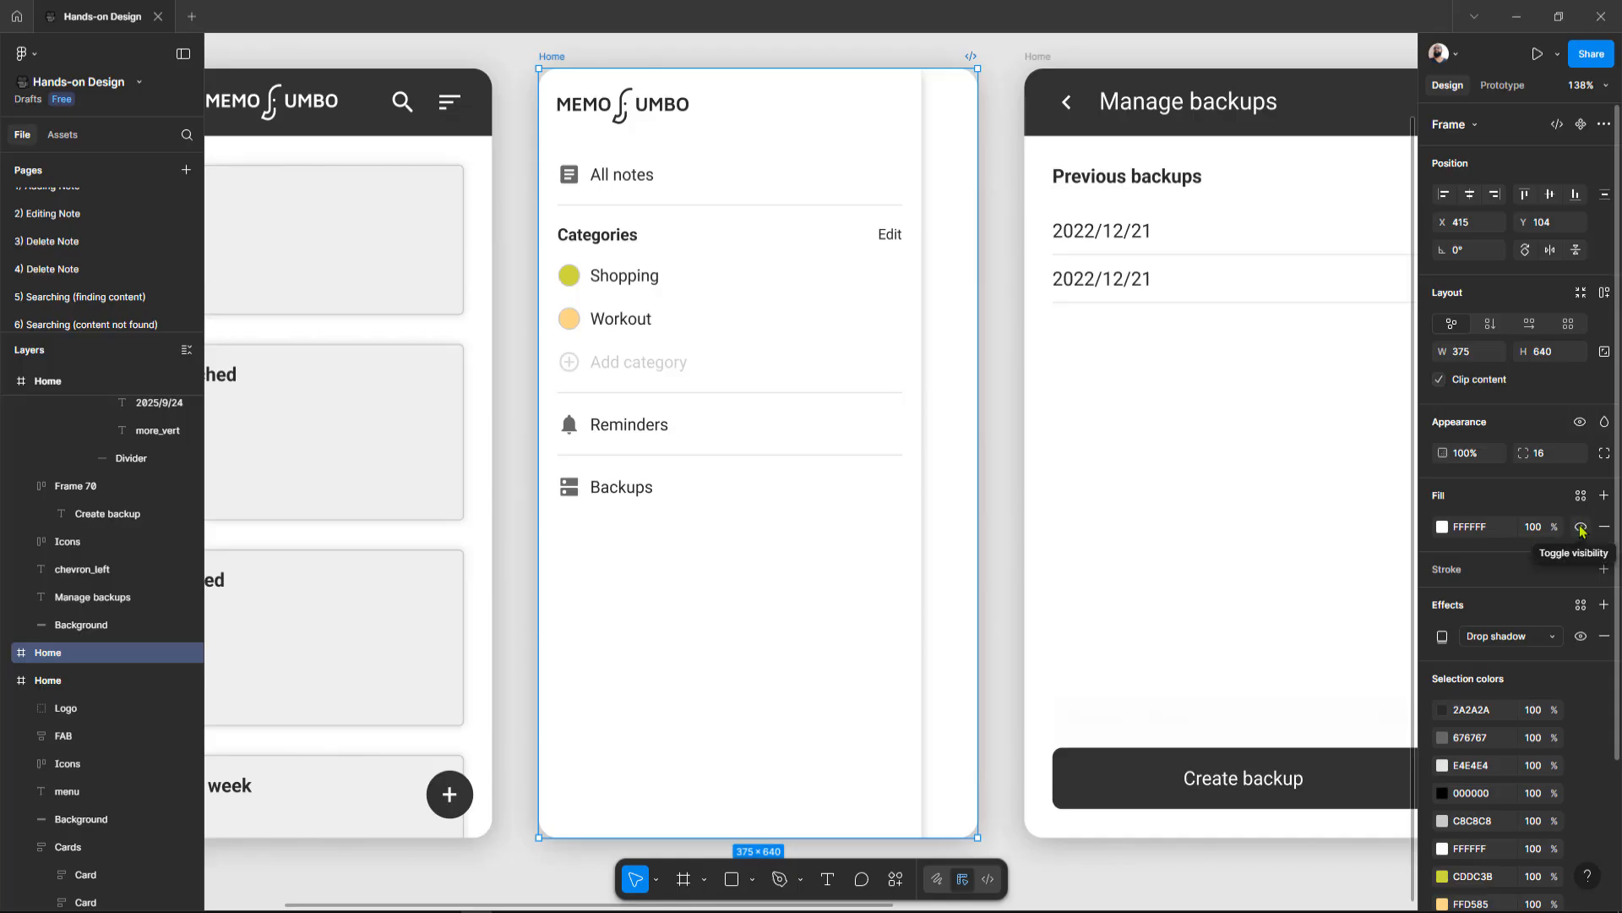
left_click(1581, 527)
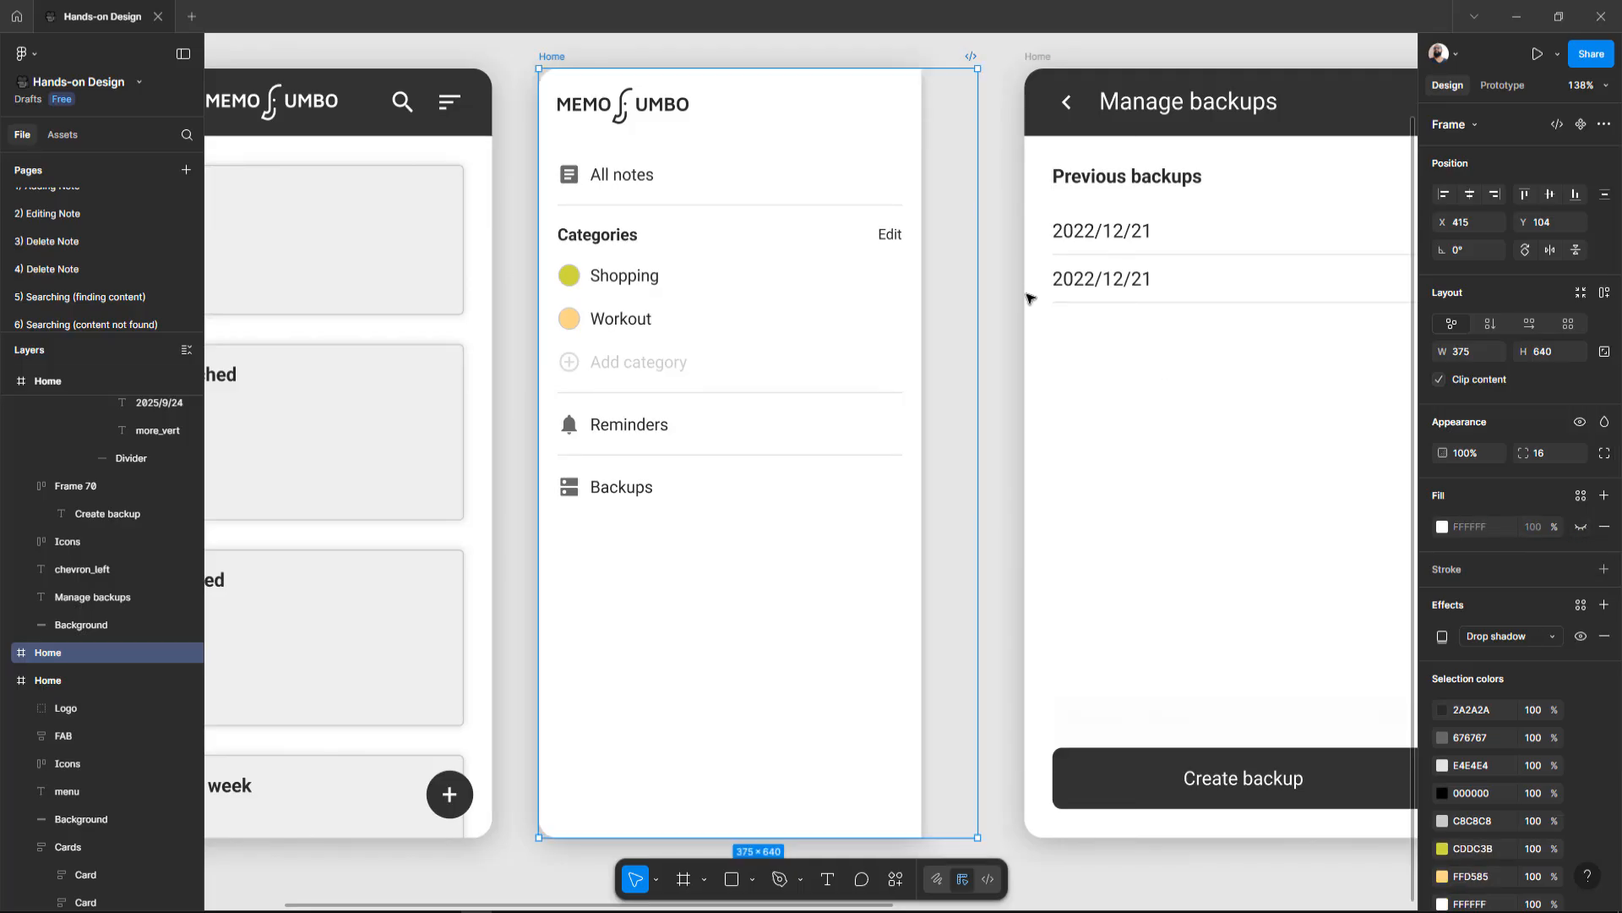
Step: Try moving the menu drawer frame on top of the Home frame, then undo the move
scroll(1025, 290, "down", 5)
scroll(1025, 290, "left", 1)
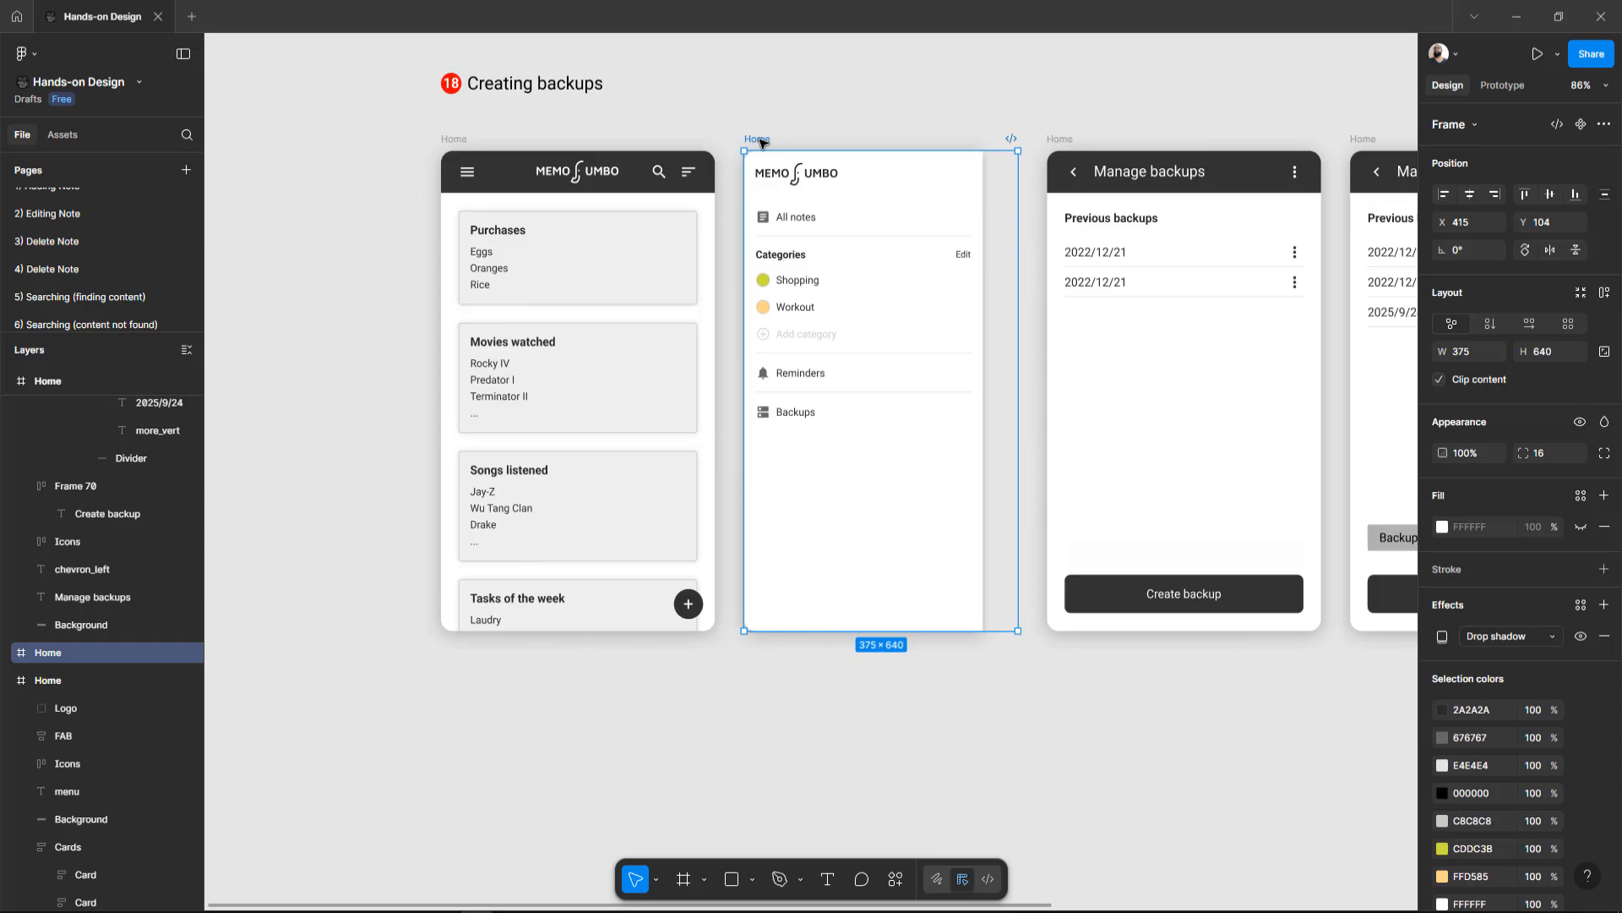
left_click_drag(760, 142, 461, 142)
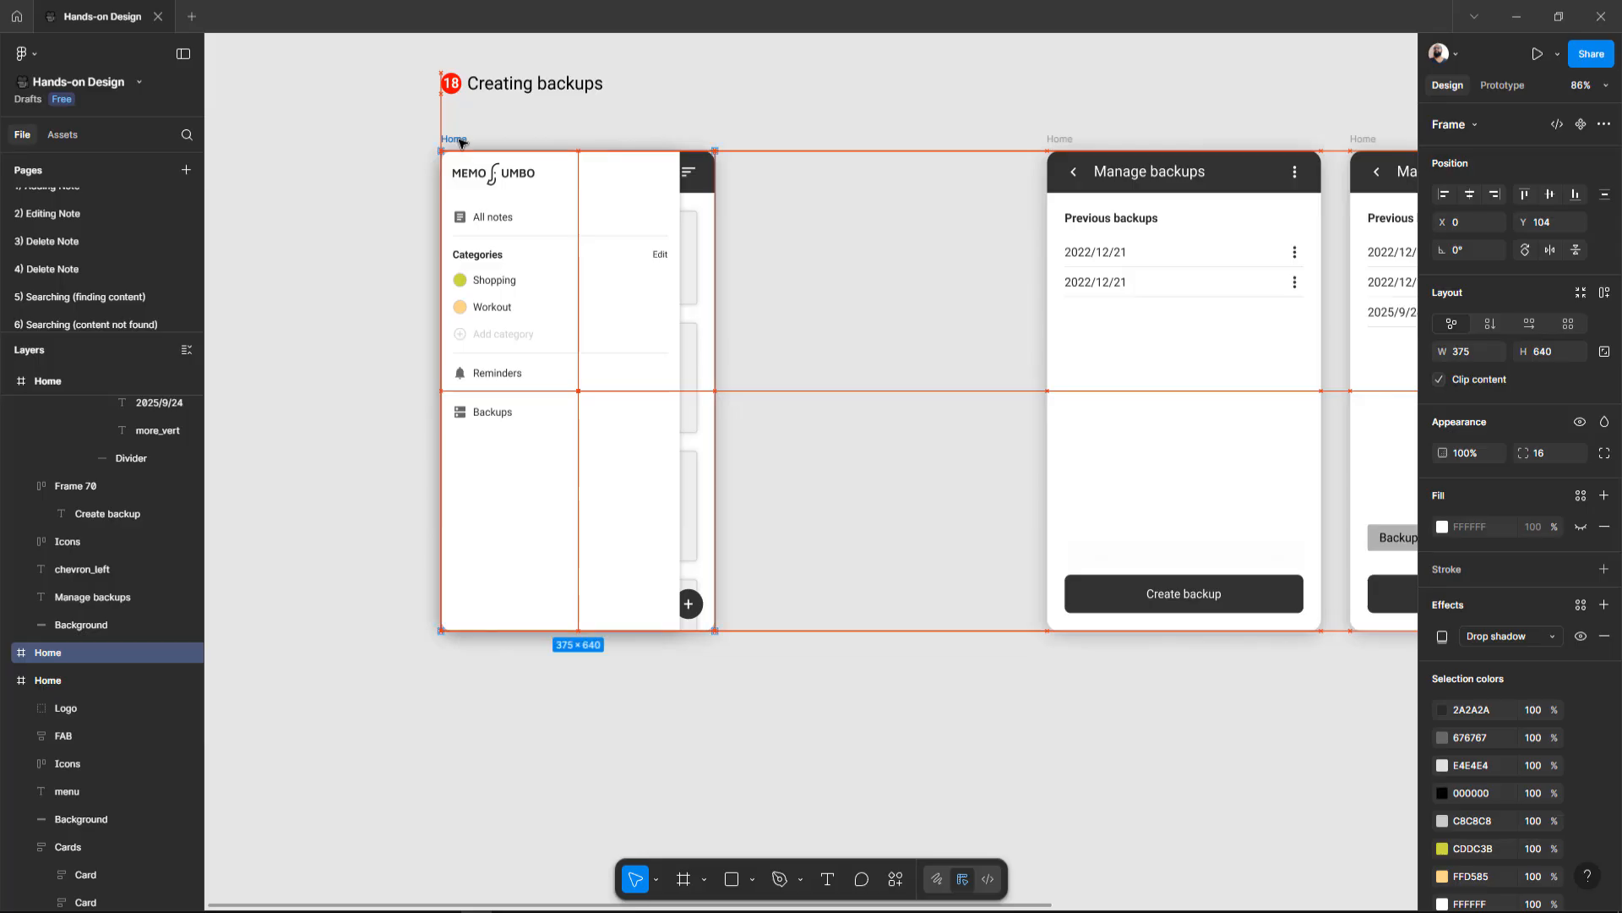
key("ctrl+z")
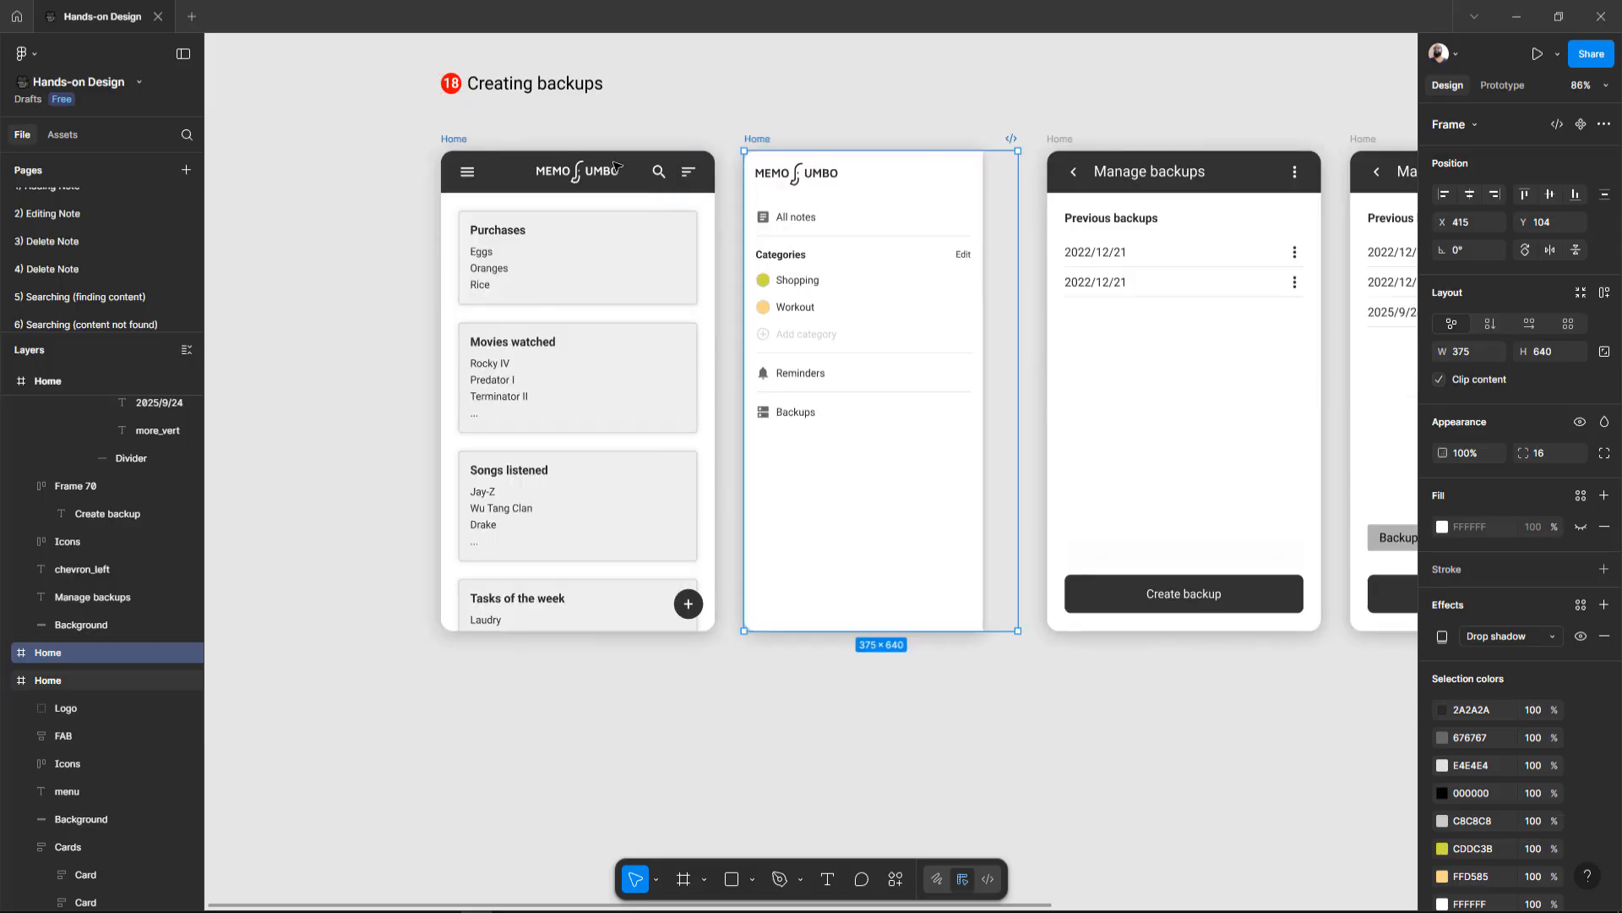
scroll(887, 218, "up", 1)
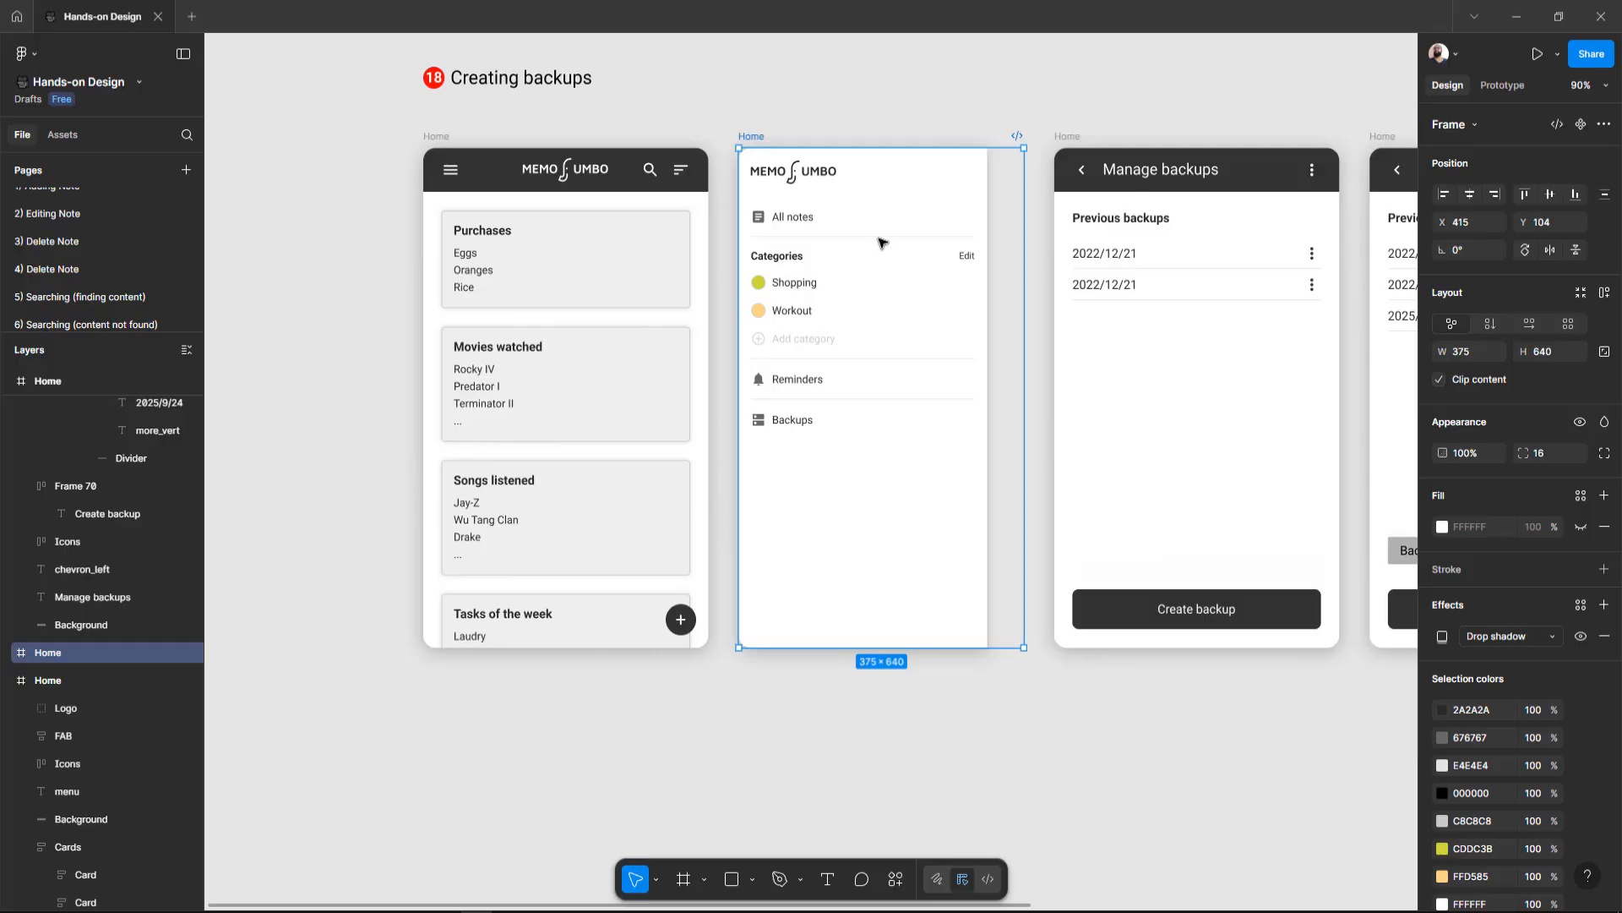
Step: Hide the interface panels and pan across the Home, menu drawer and Manage backups frames to compare them
scroll(880, 243, "up", 2)
scroll(824, 210, "up", 2)
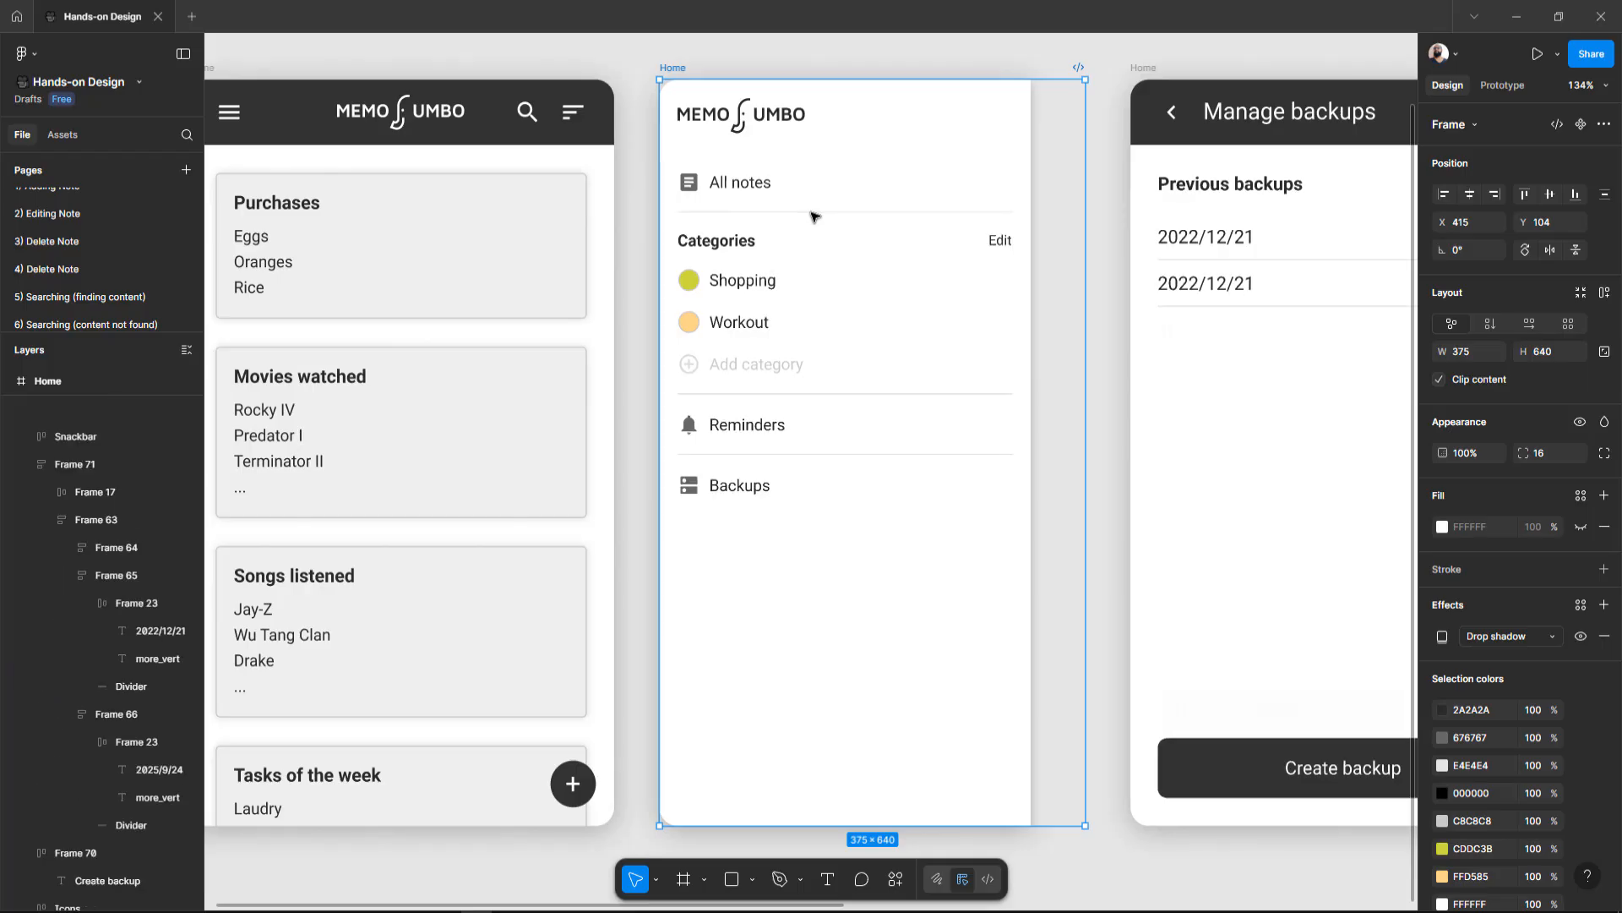
left_click(1112, 354)
key("ctrl+backslash")
scroll(1112, 354, "right", 6)
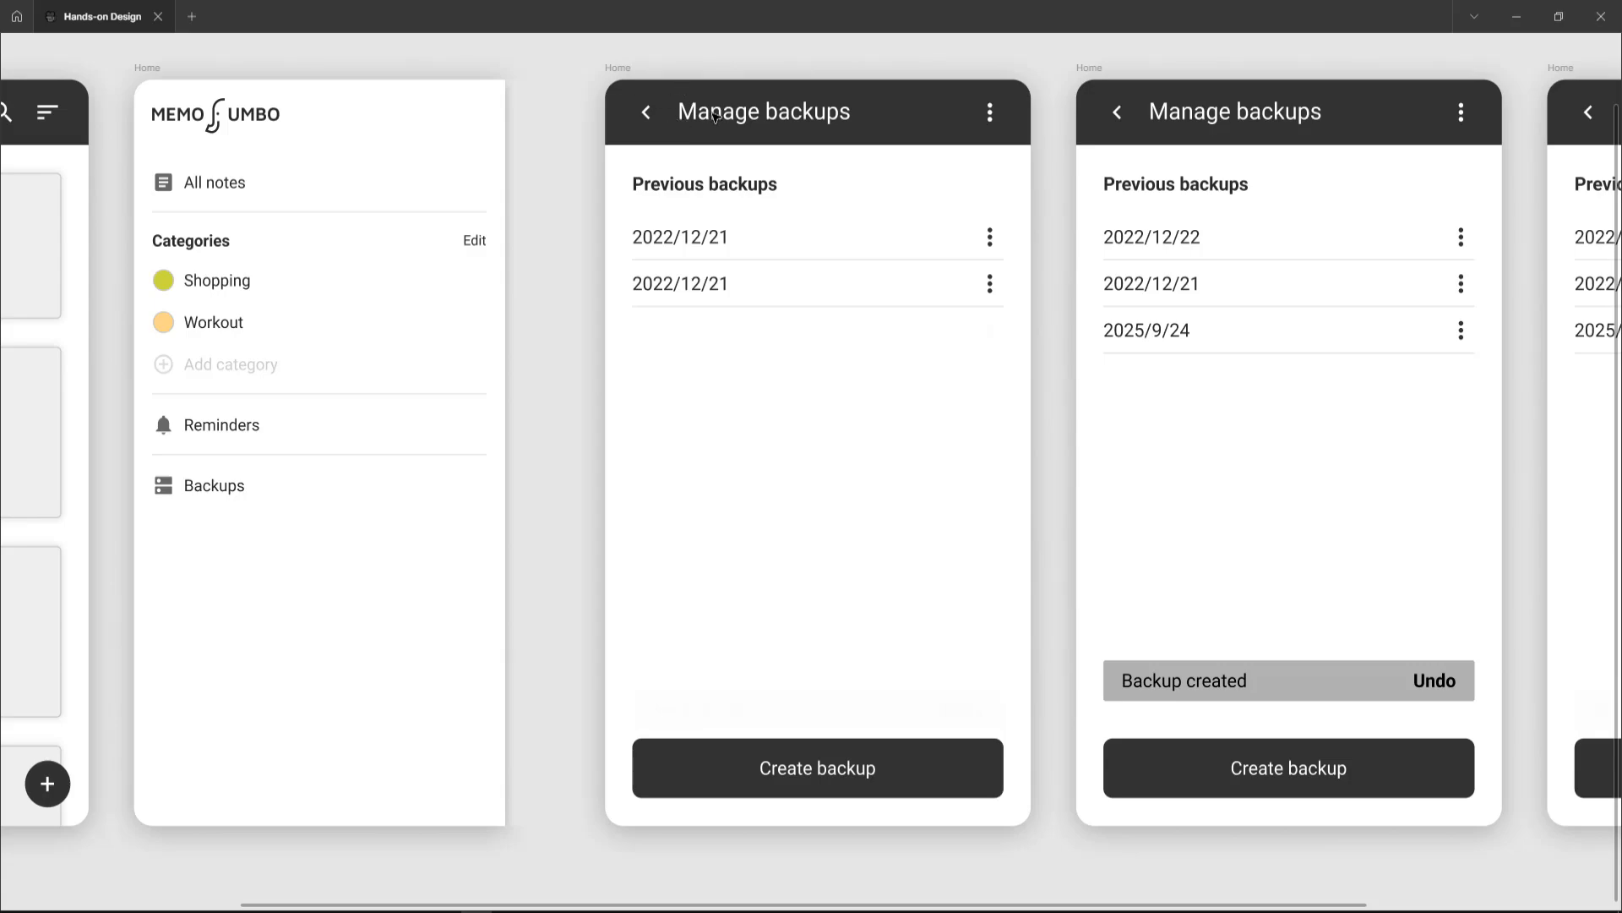
scroll(715, 116, "left", 5)
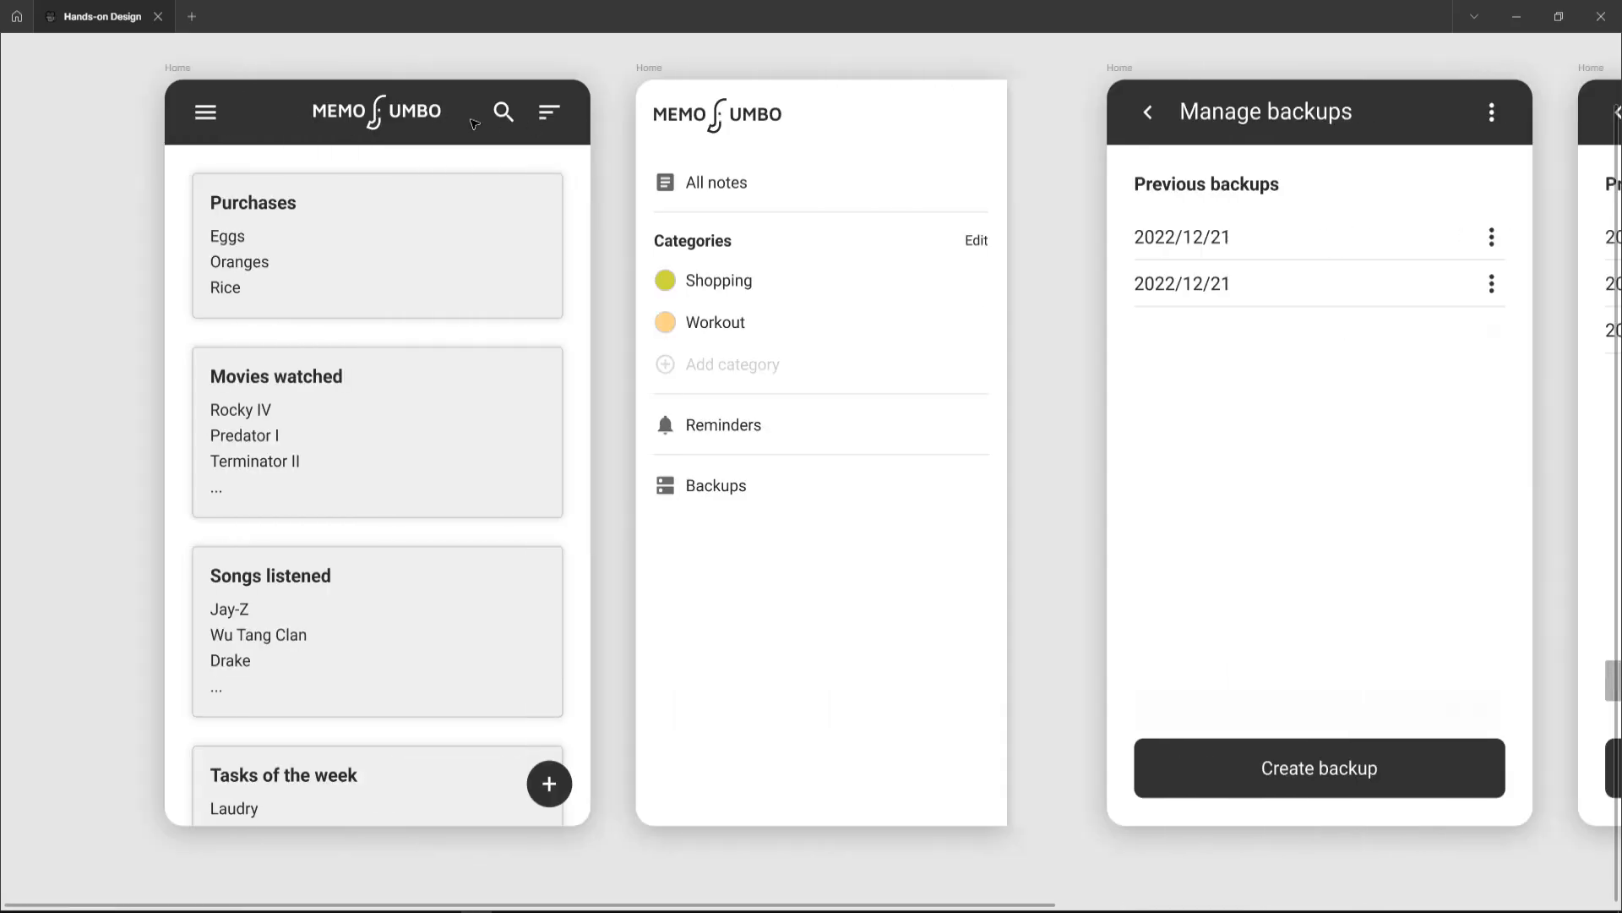
scroll(811, 177, "right", 4)
scroll(785, 114, "left", 3)
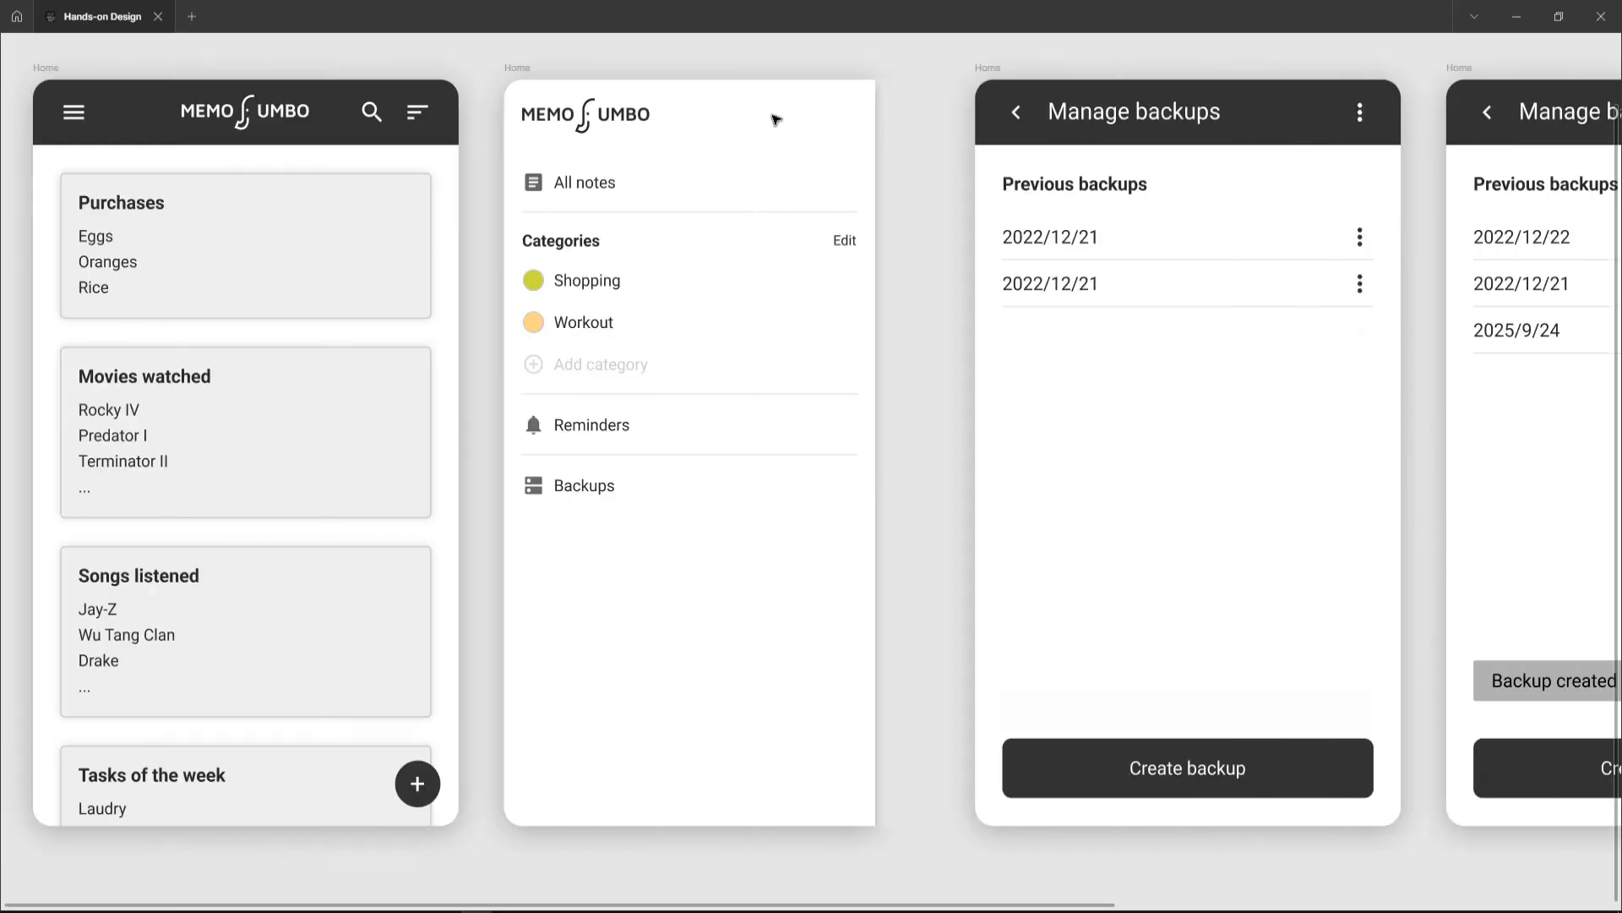
scroll(776, 119, "left", 4)
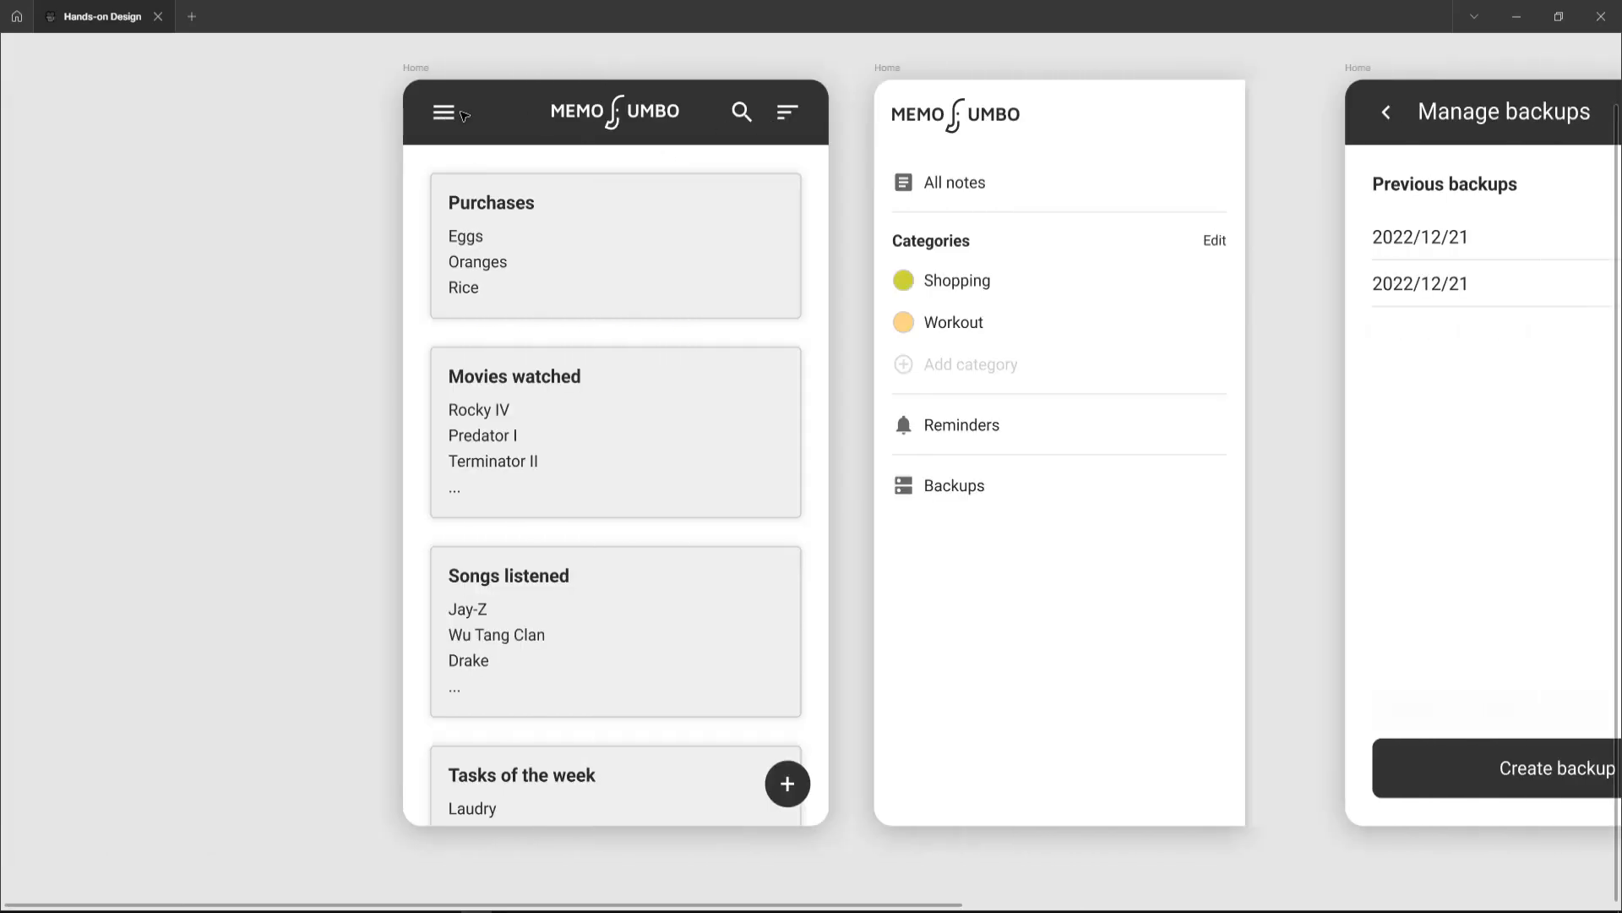
scroll(805, 159, "right", 6)
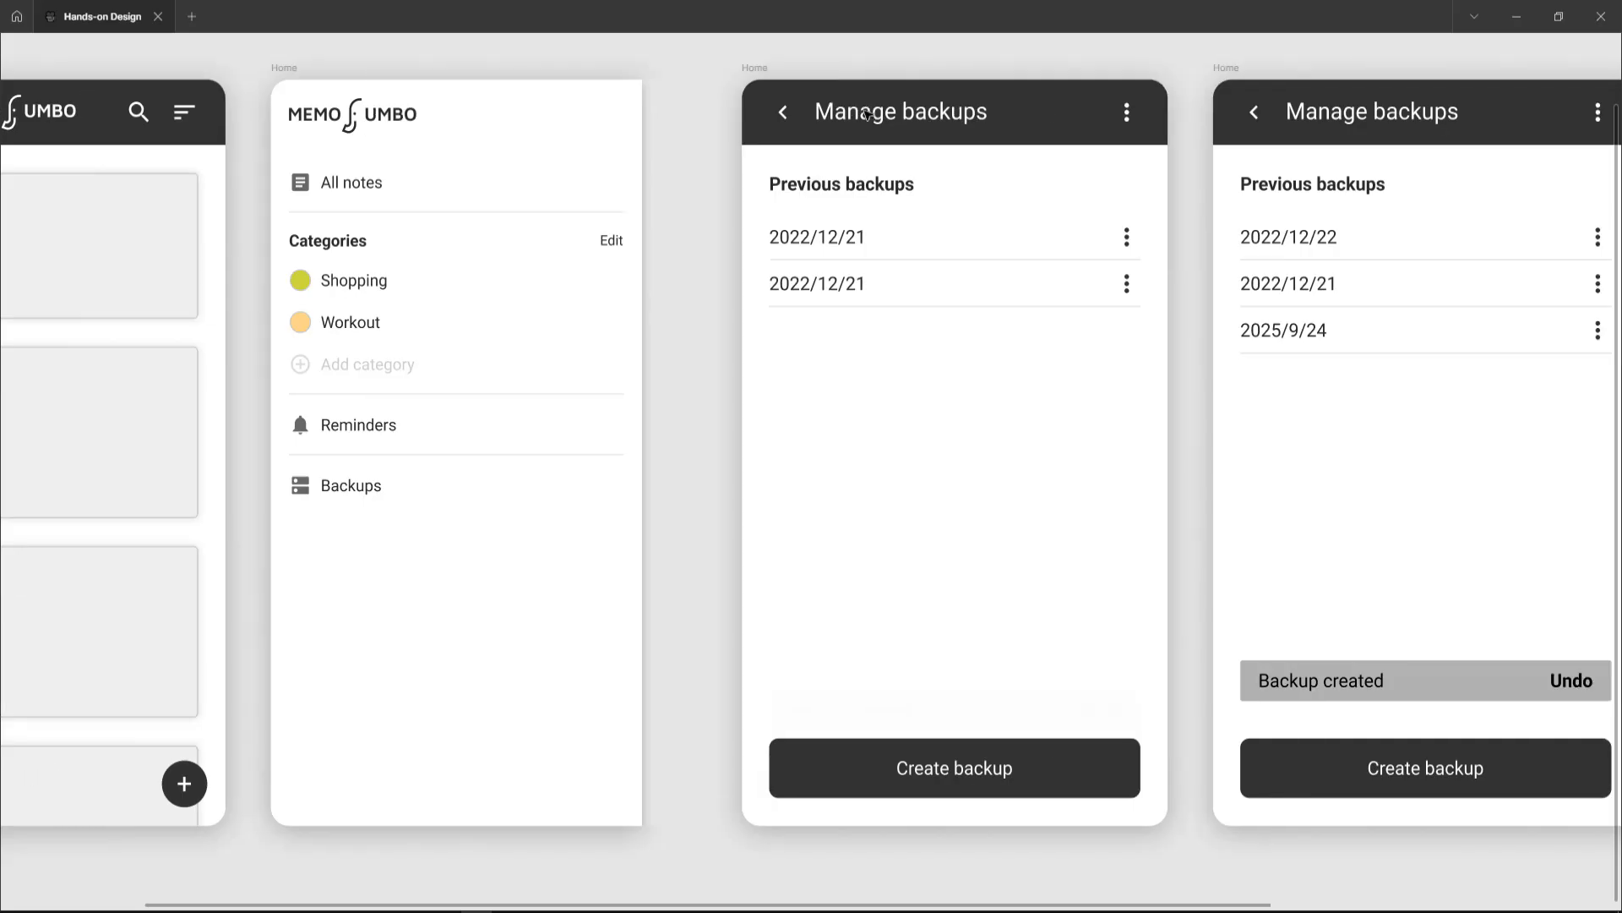
scroll(879, 123, "right", 1)
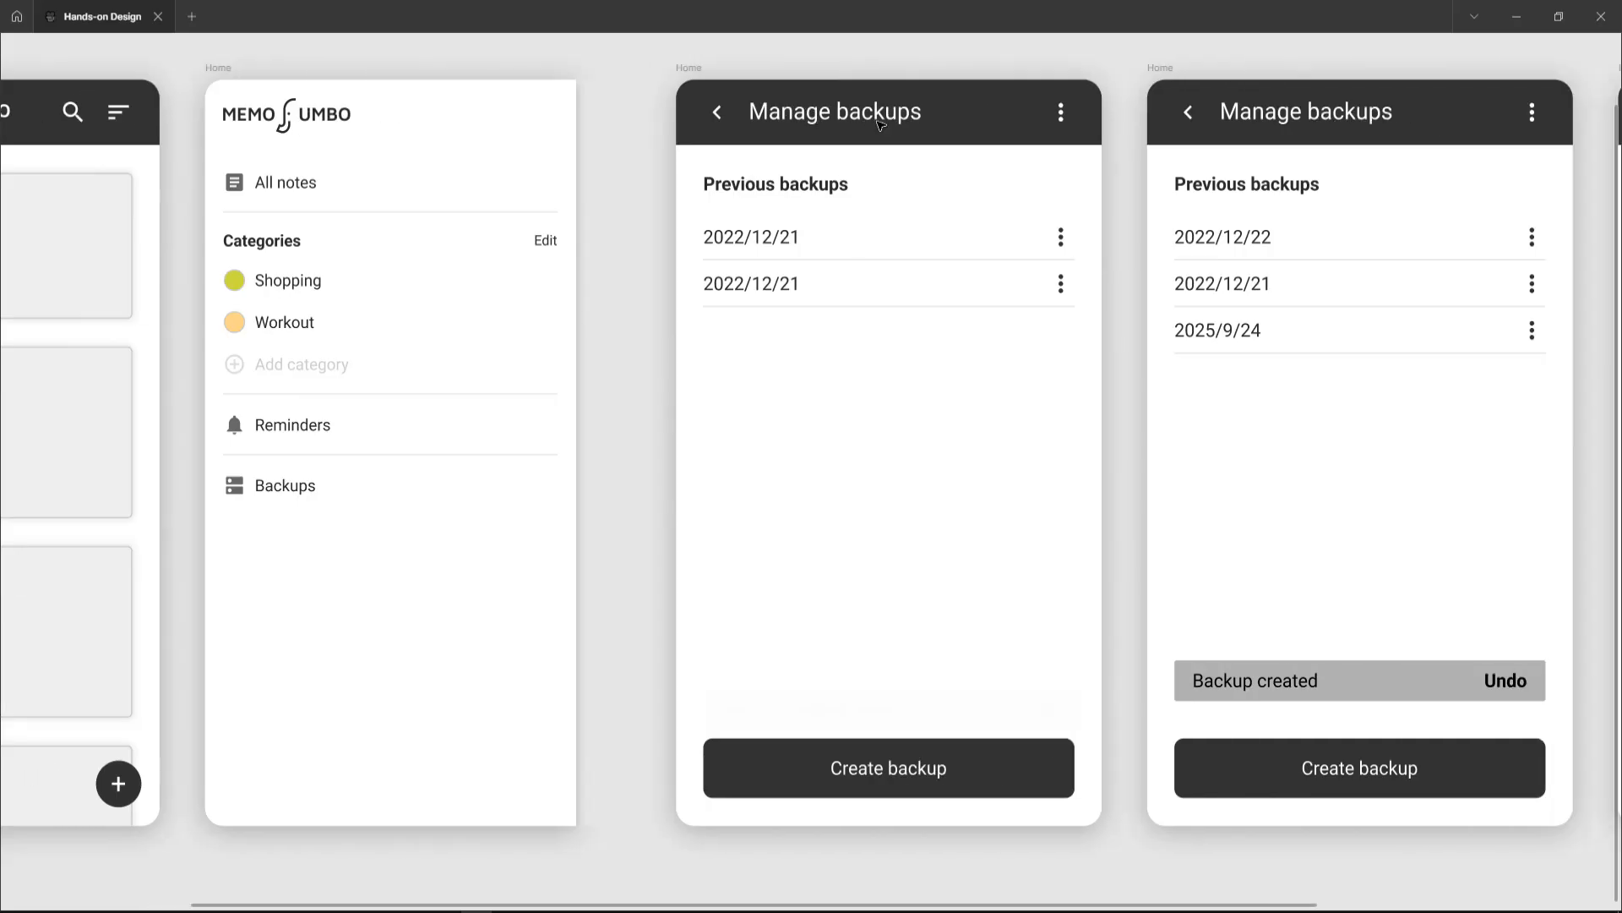
Step: Change the first backup date in the first Manage backups frame to 2022/12/22
left_click(744, 190)
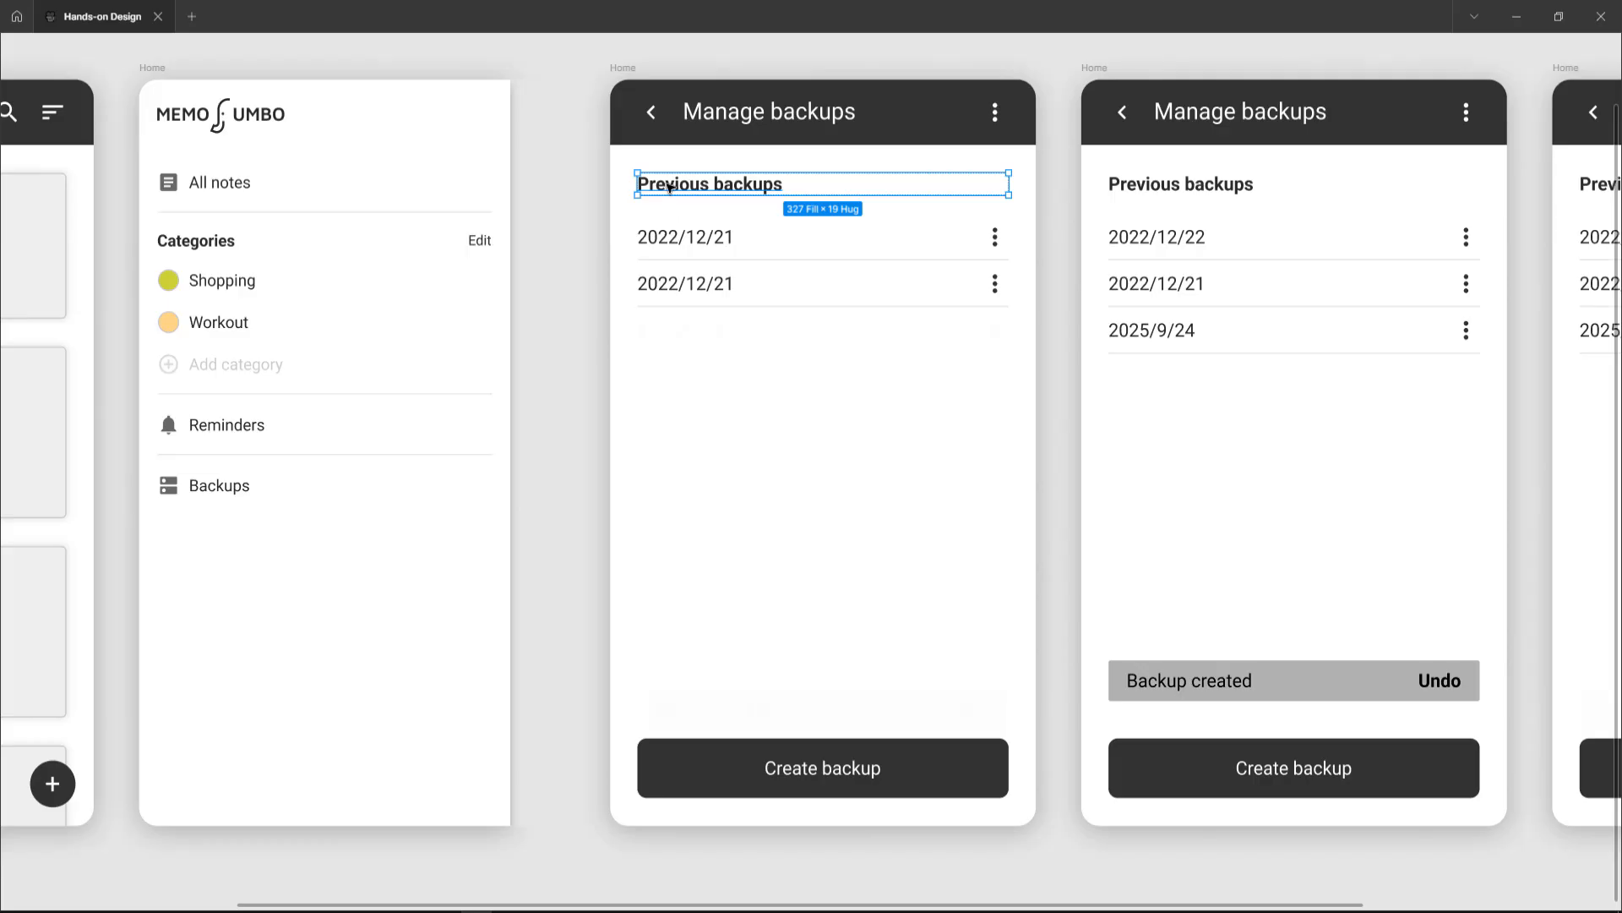
left_click(681, 236)
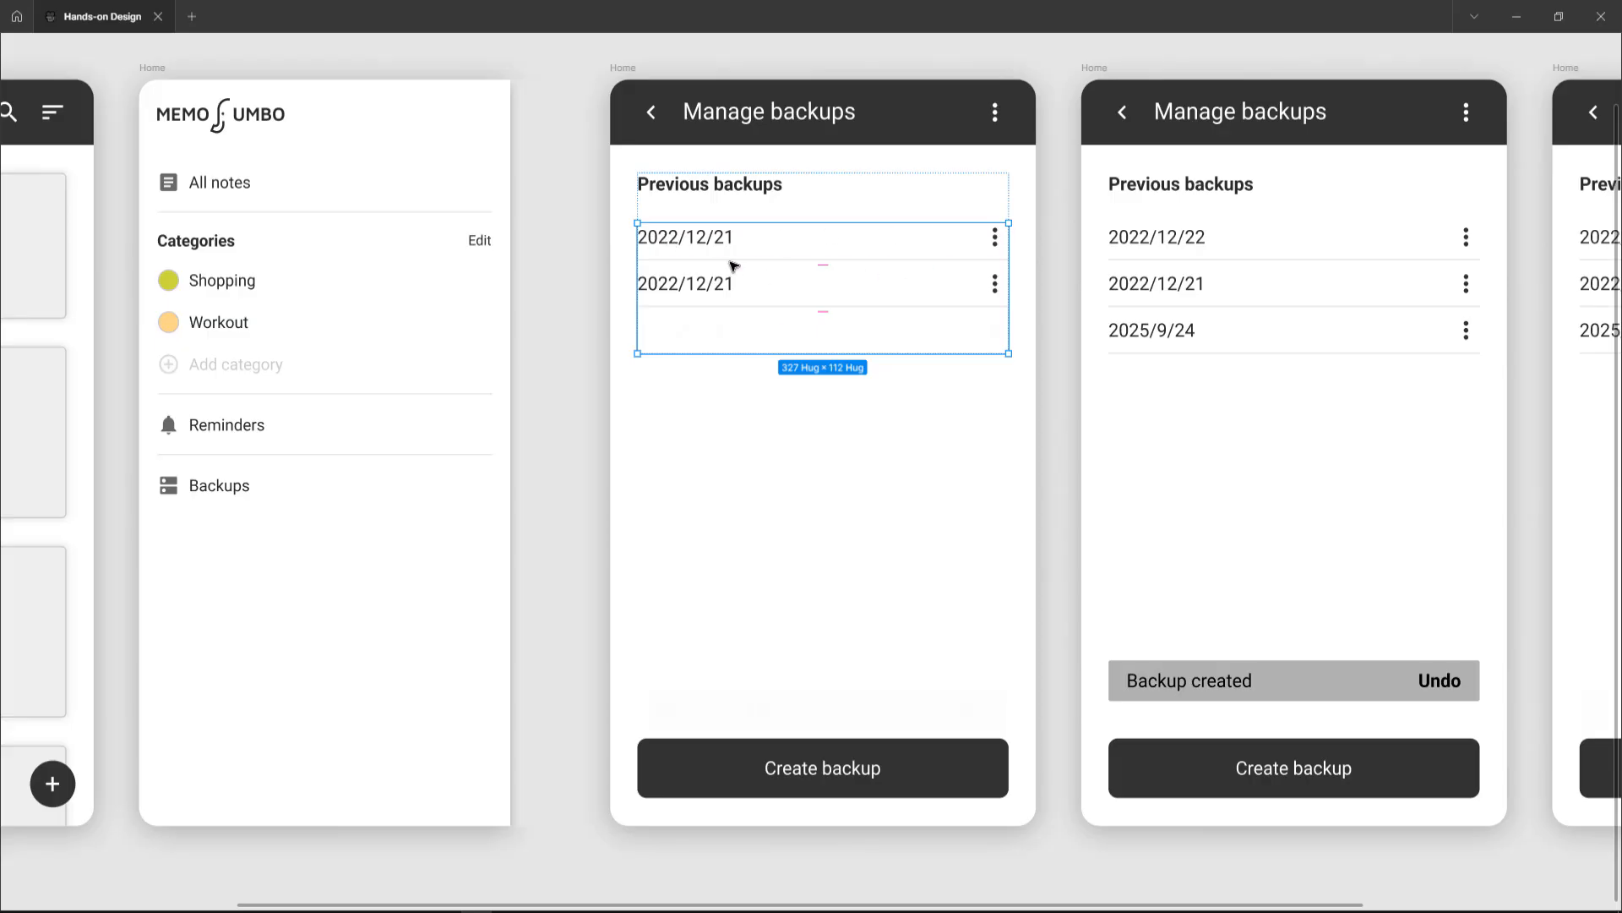
left_click(617, 264)
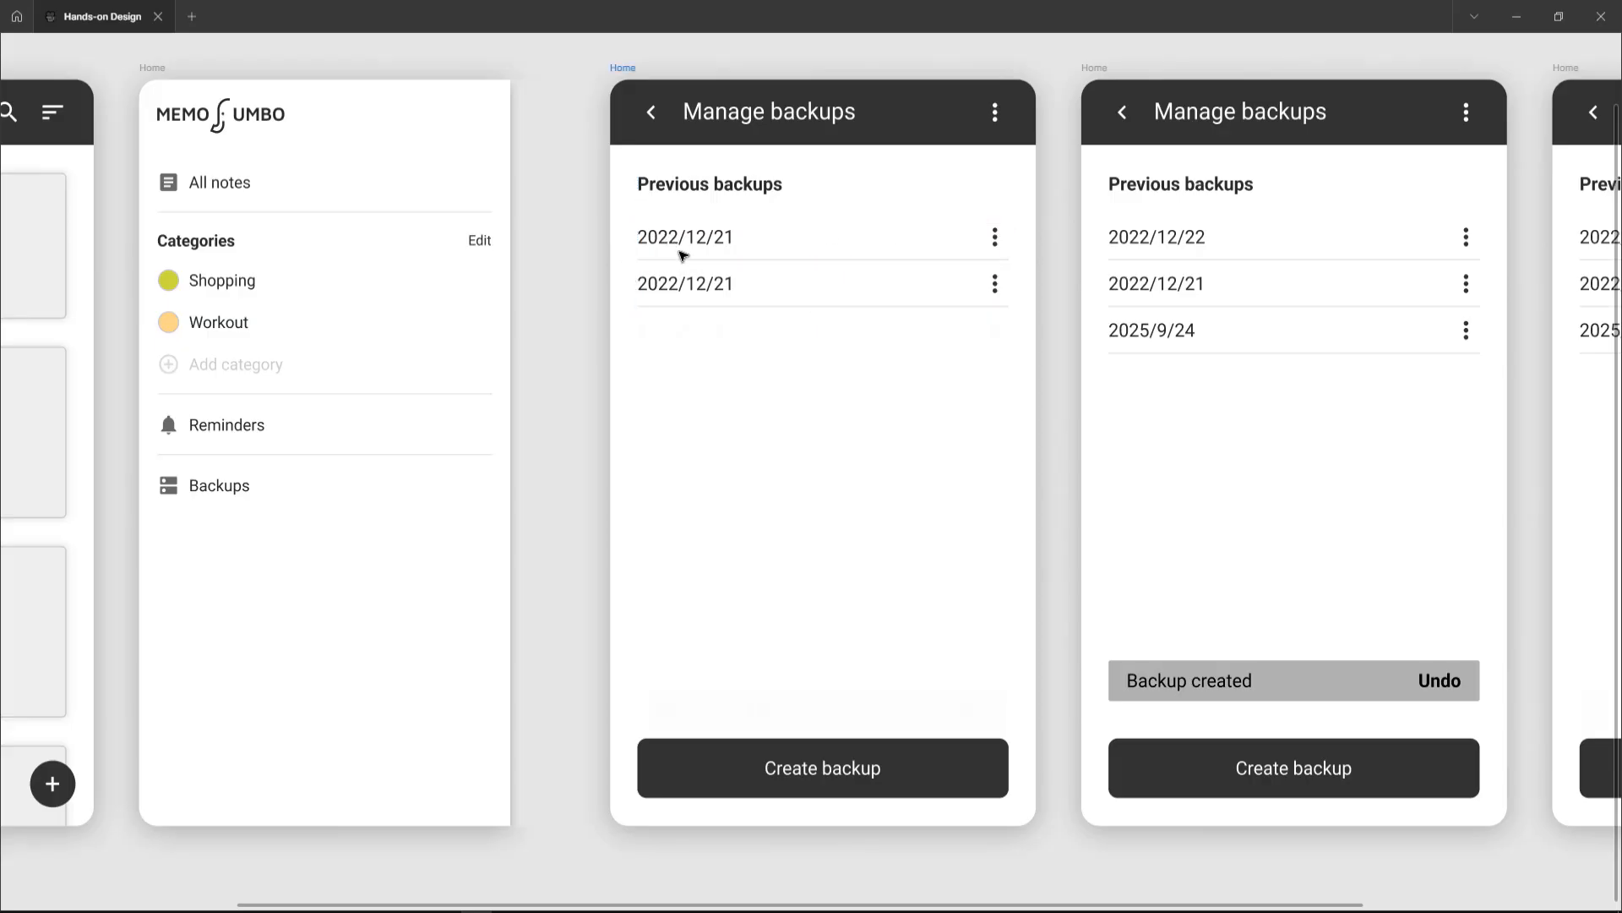
scroll(683, 255, "up", 2)
left_click(698, 237)
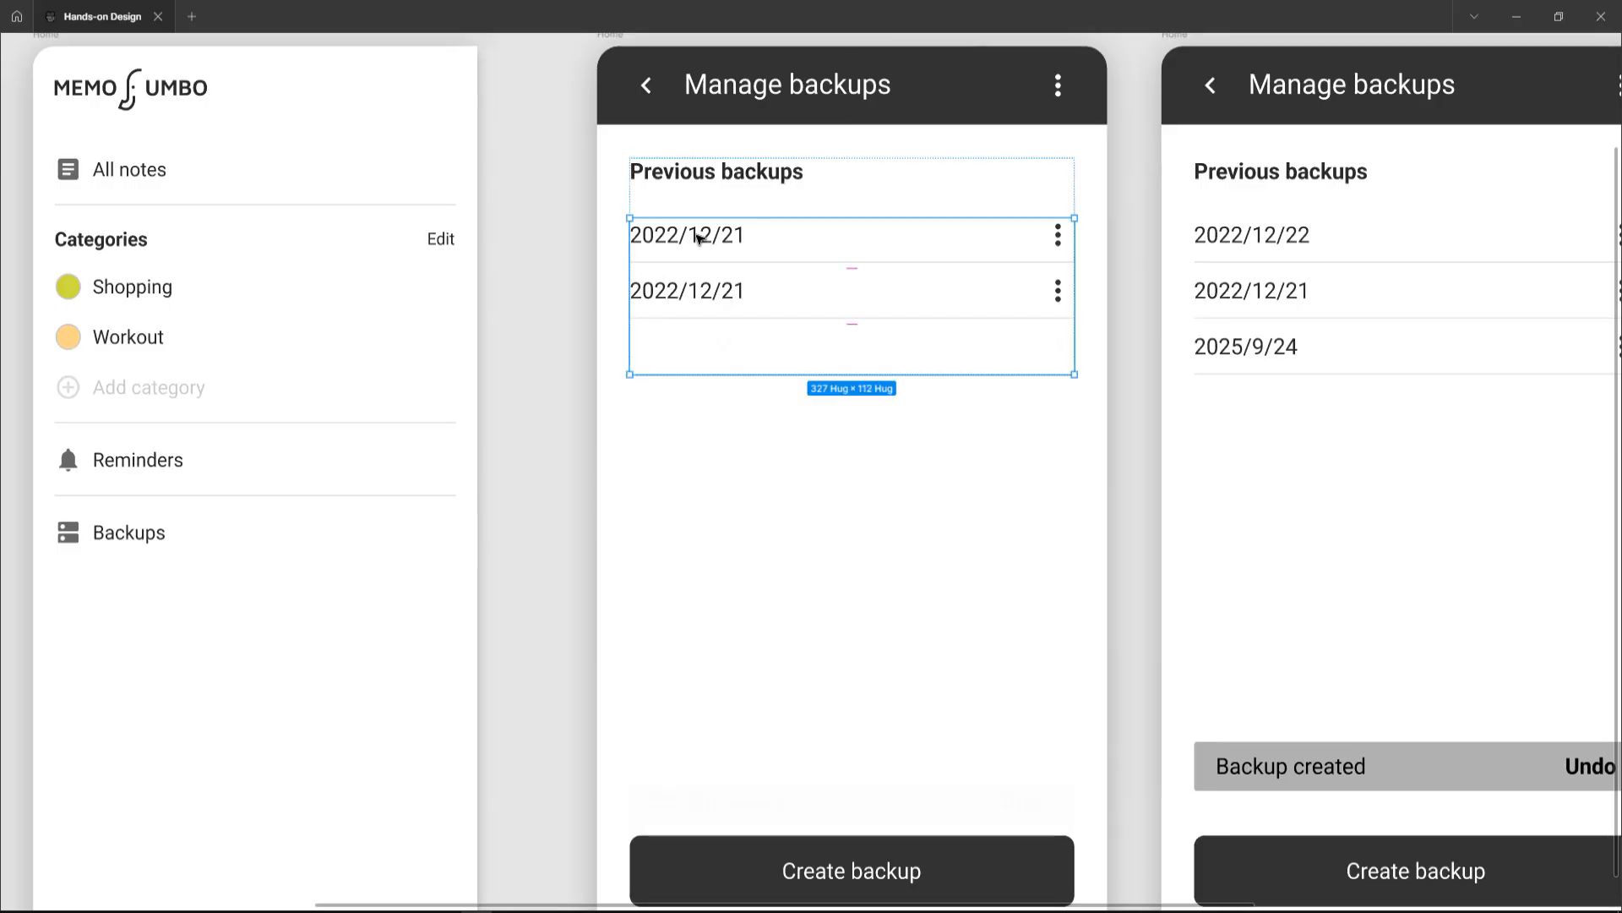
double_click(698, 238)
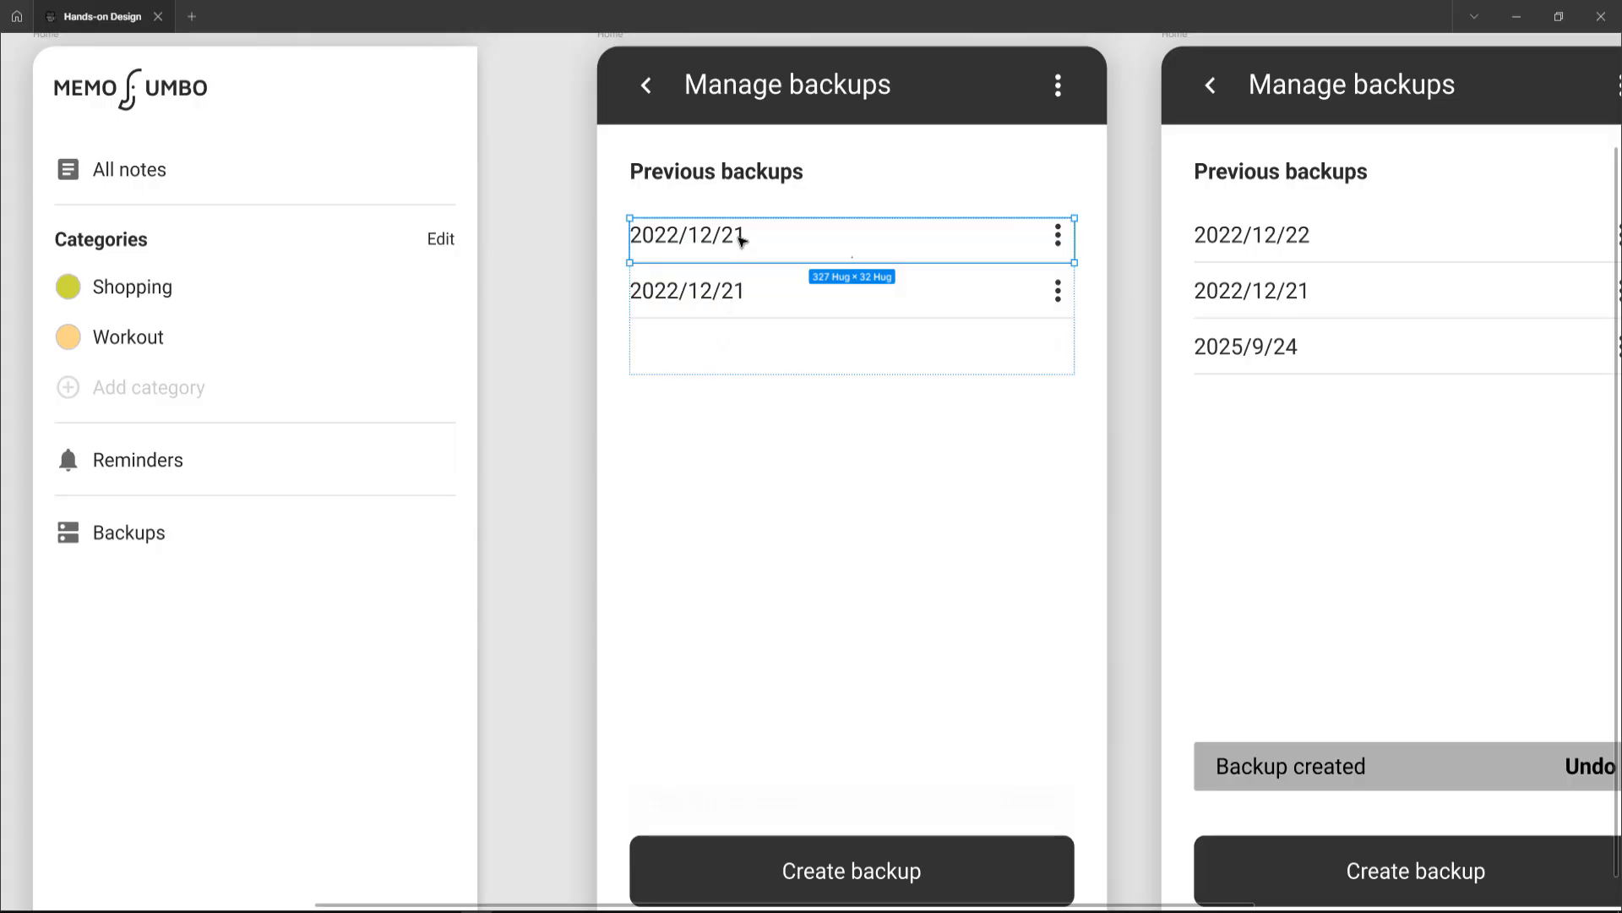
double_click(741, 239)
left_click(738, 238)
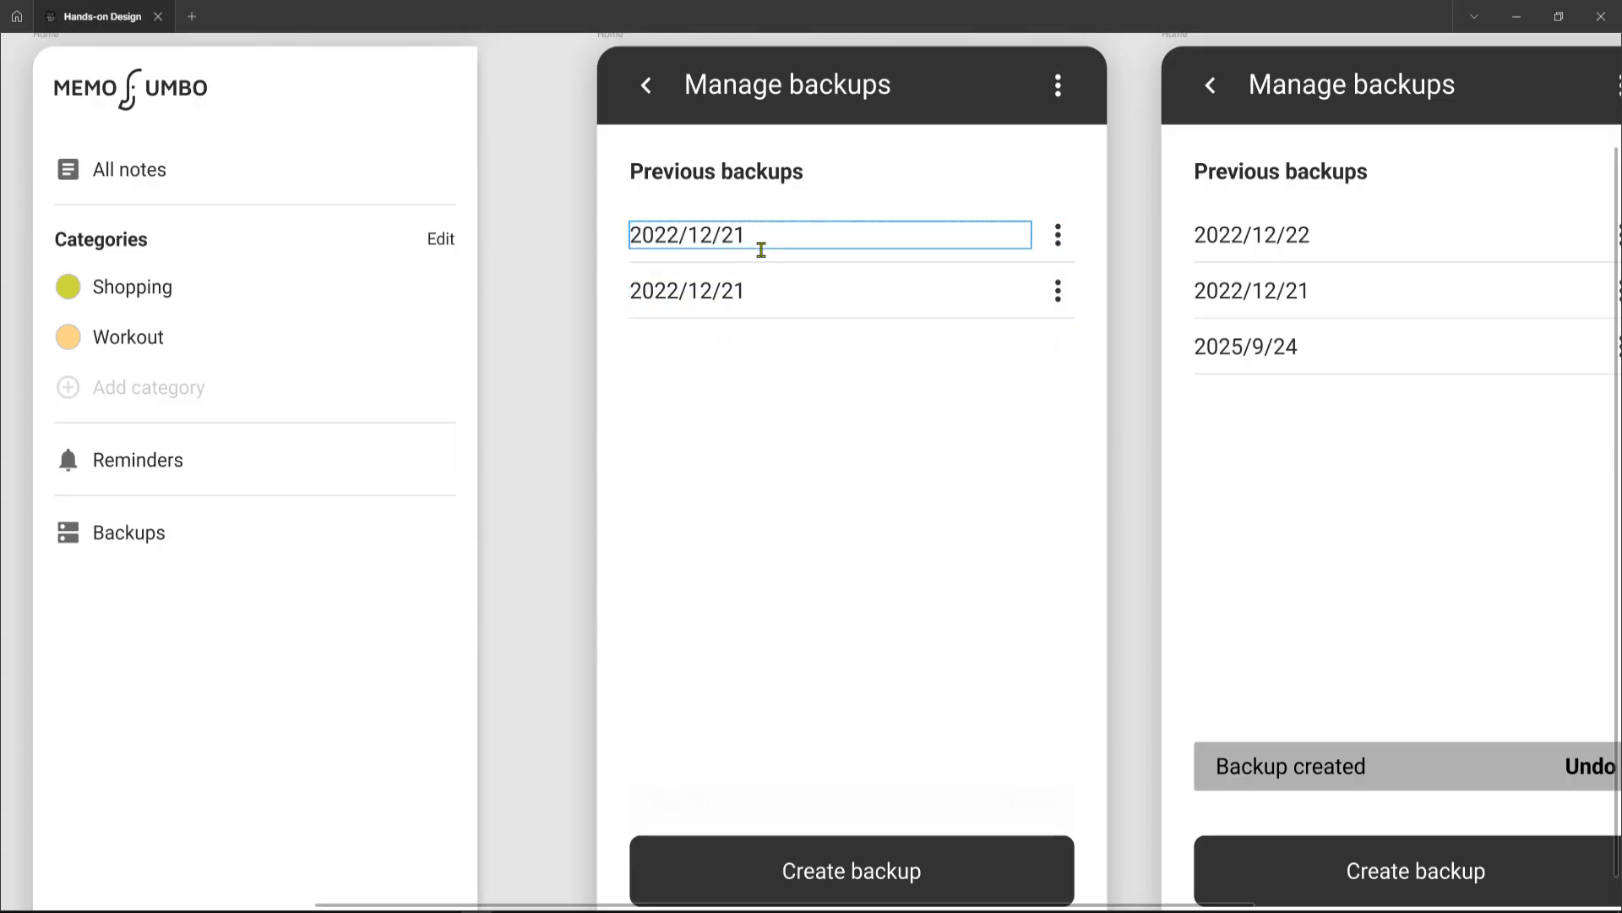
key("shift+Left")
type("2")
key("Escape")
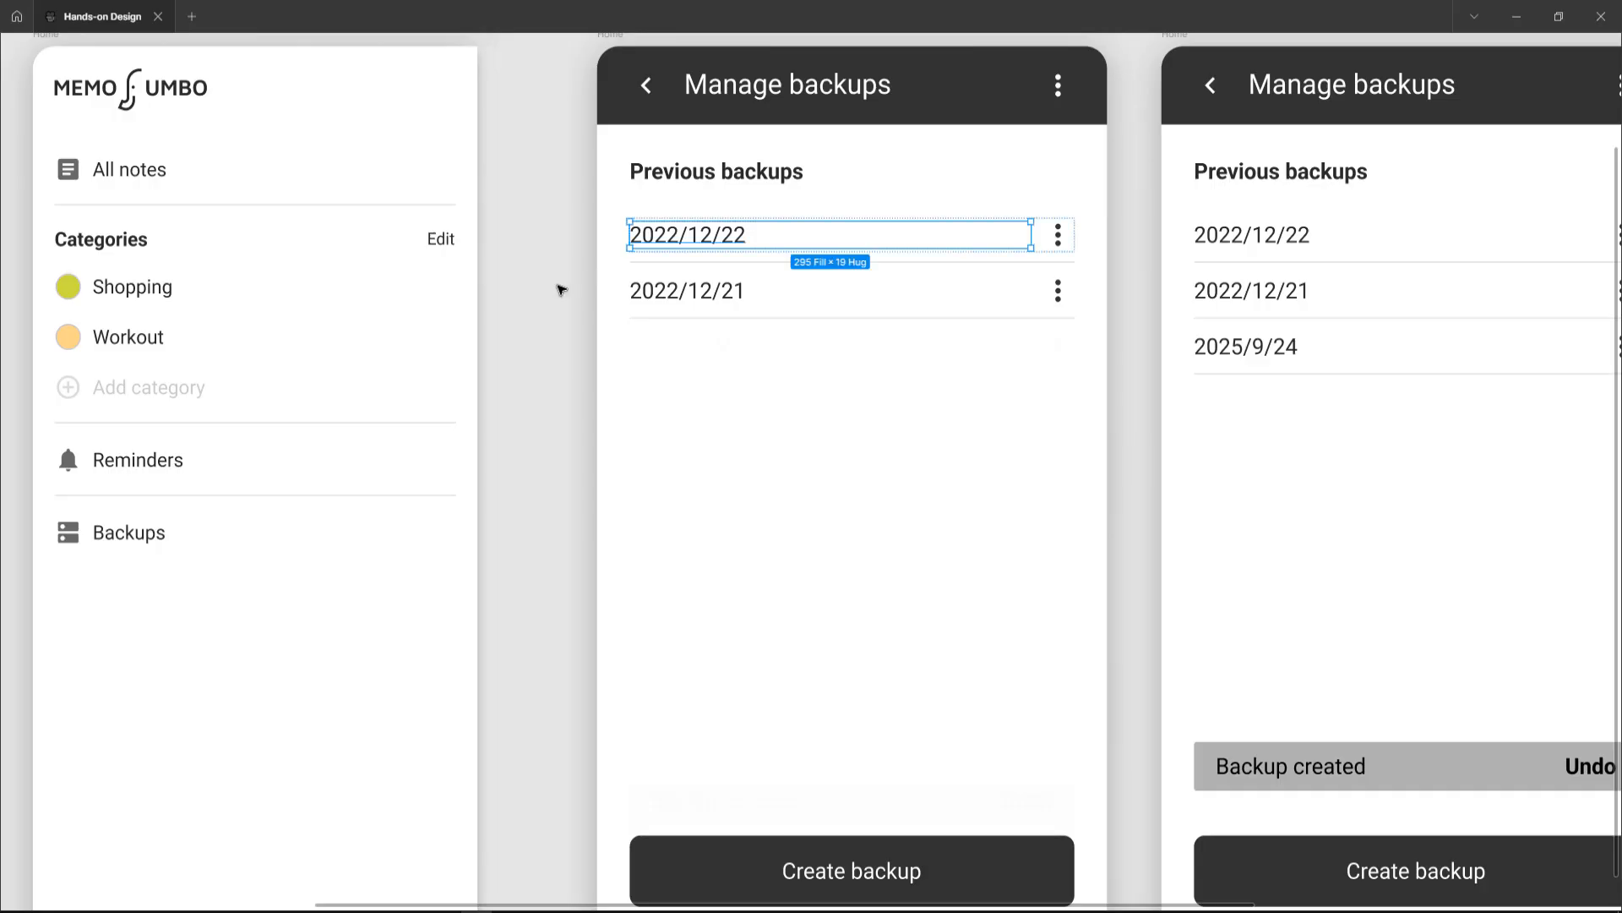
Step: Inspect the first date text layer in the second Manage backups frame and compare the neighbouring frames
scroll(560, 290, "right", 3)
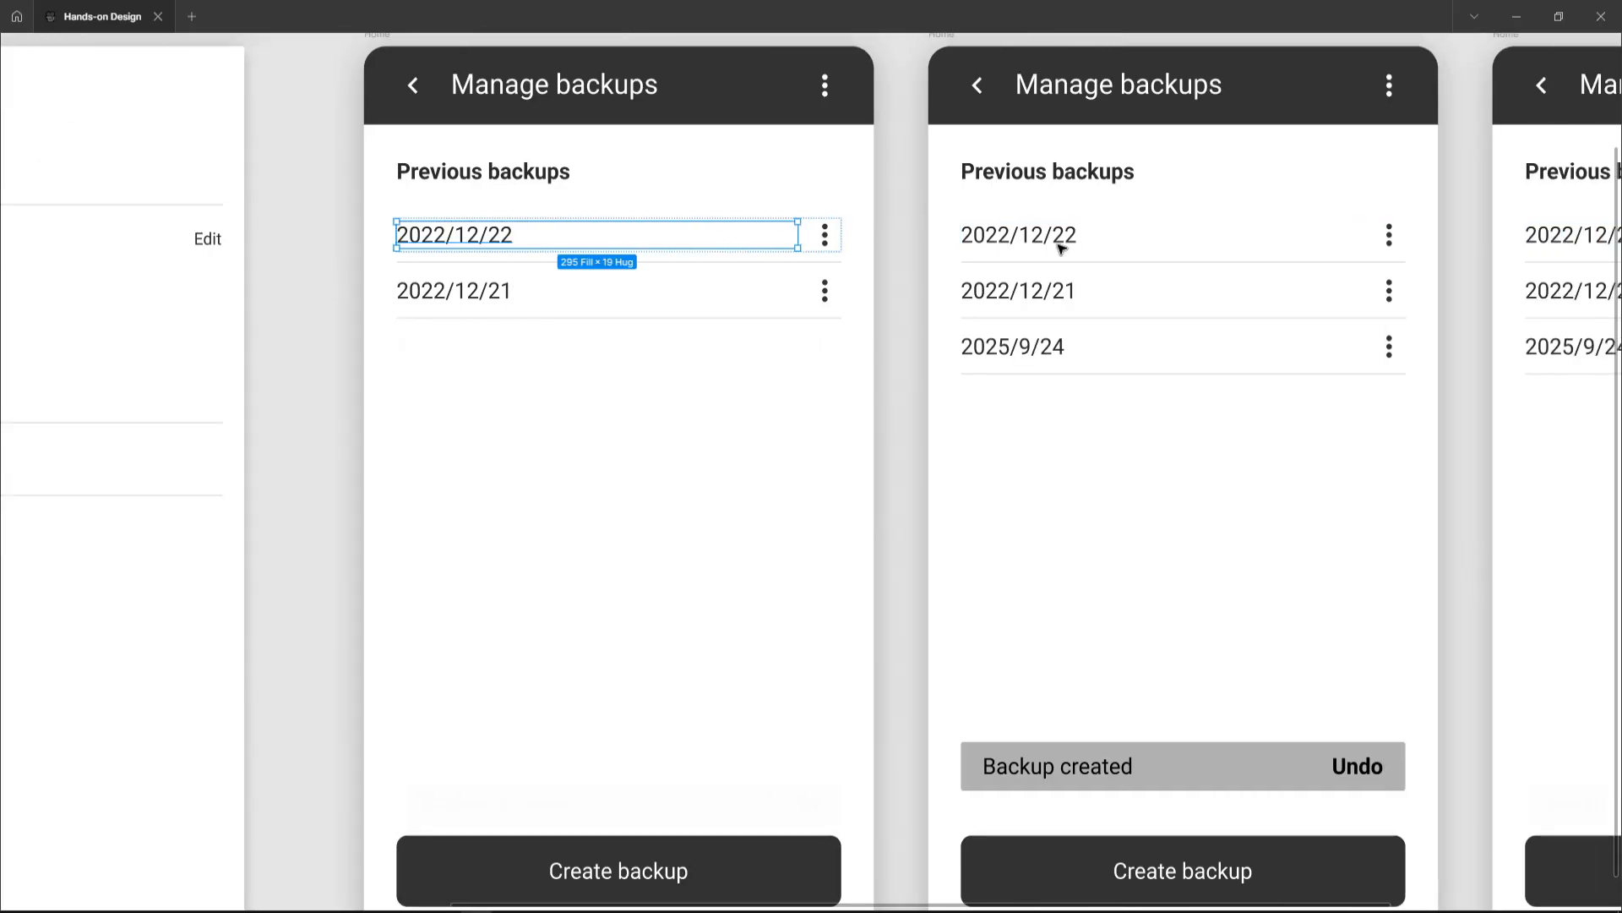
left_click(1059, 244)
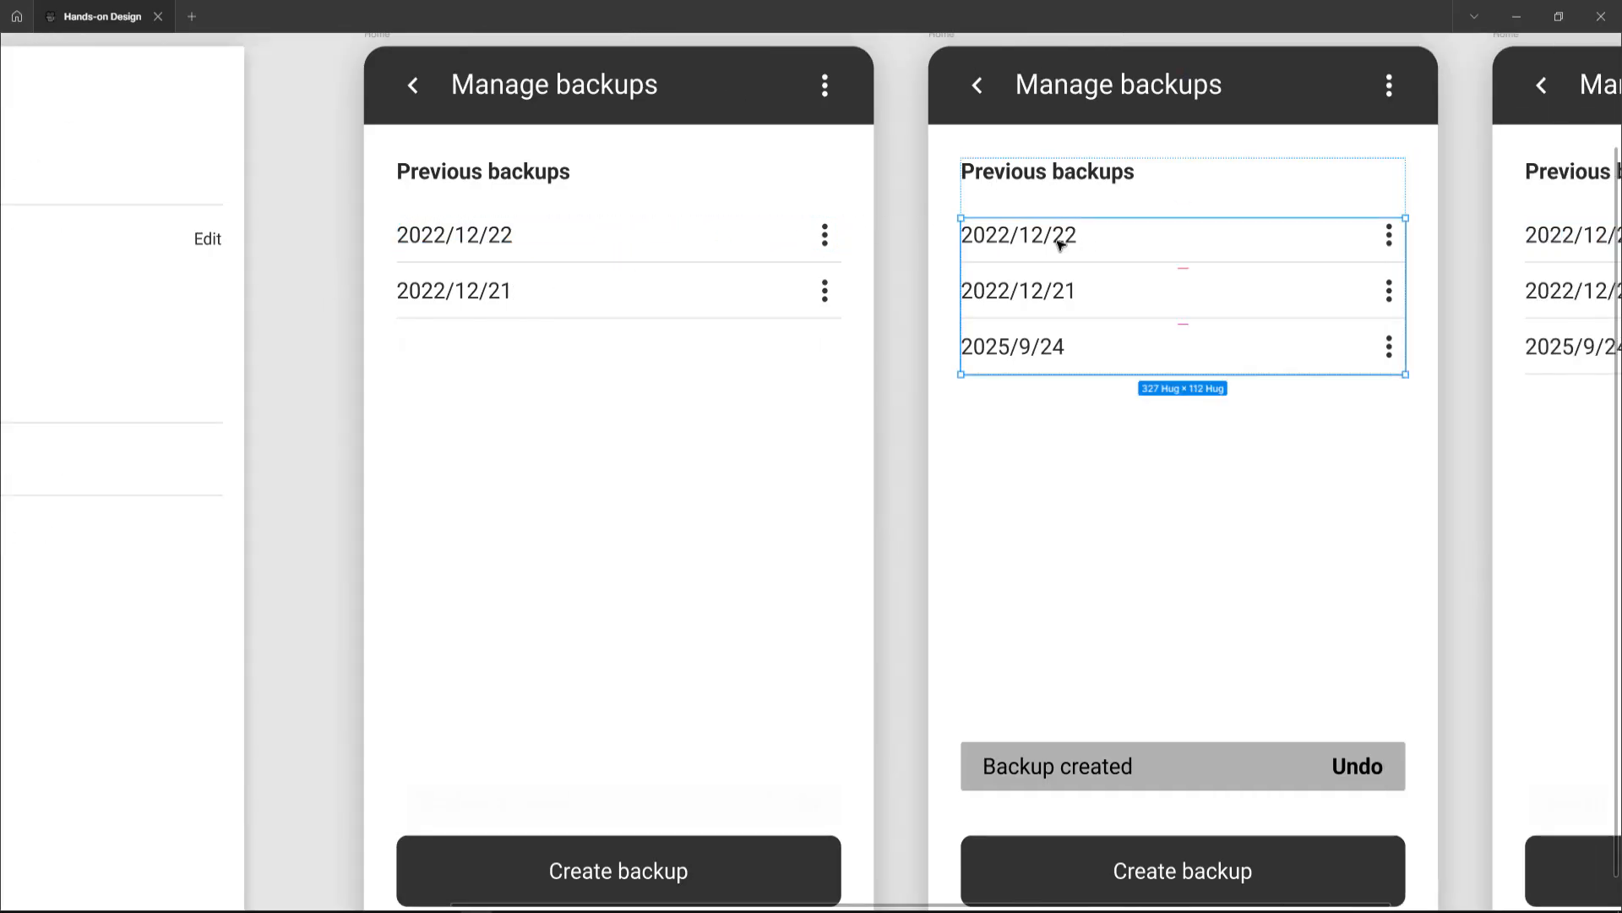
double_click(1059, 244)
double_click(1056, 244)
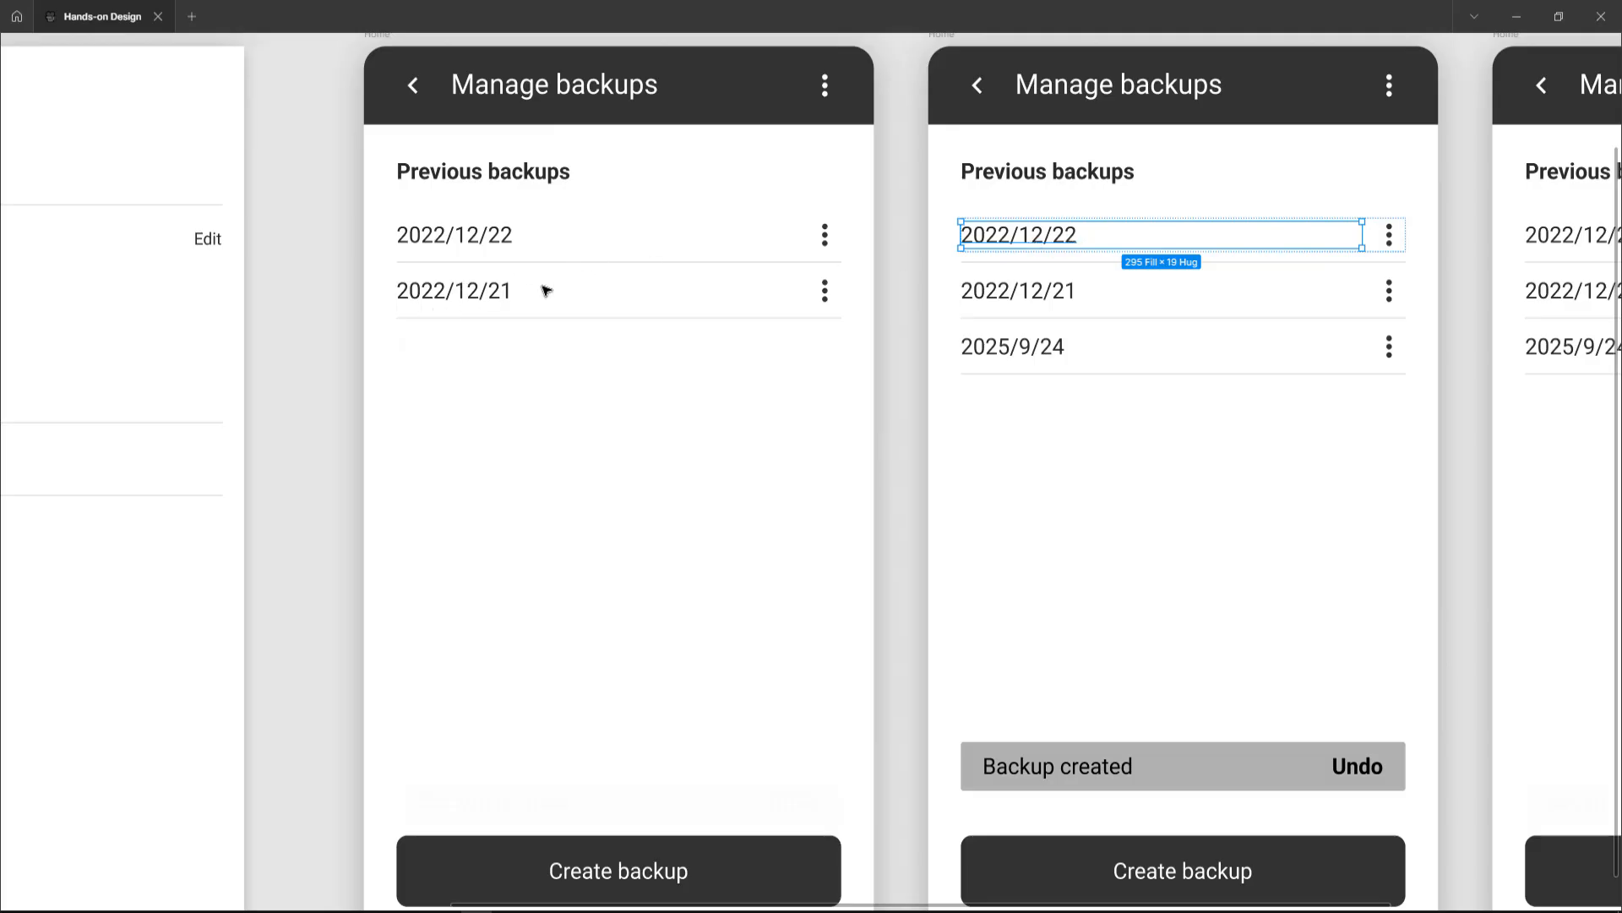
scroll(1111, 300, "right", 5)
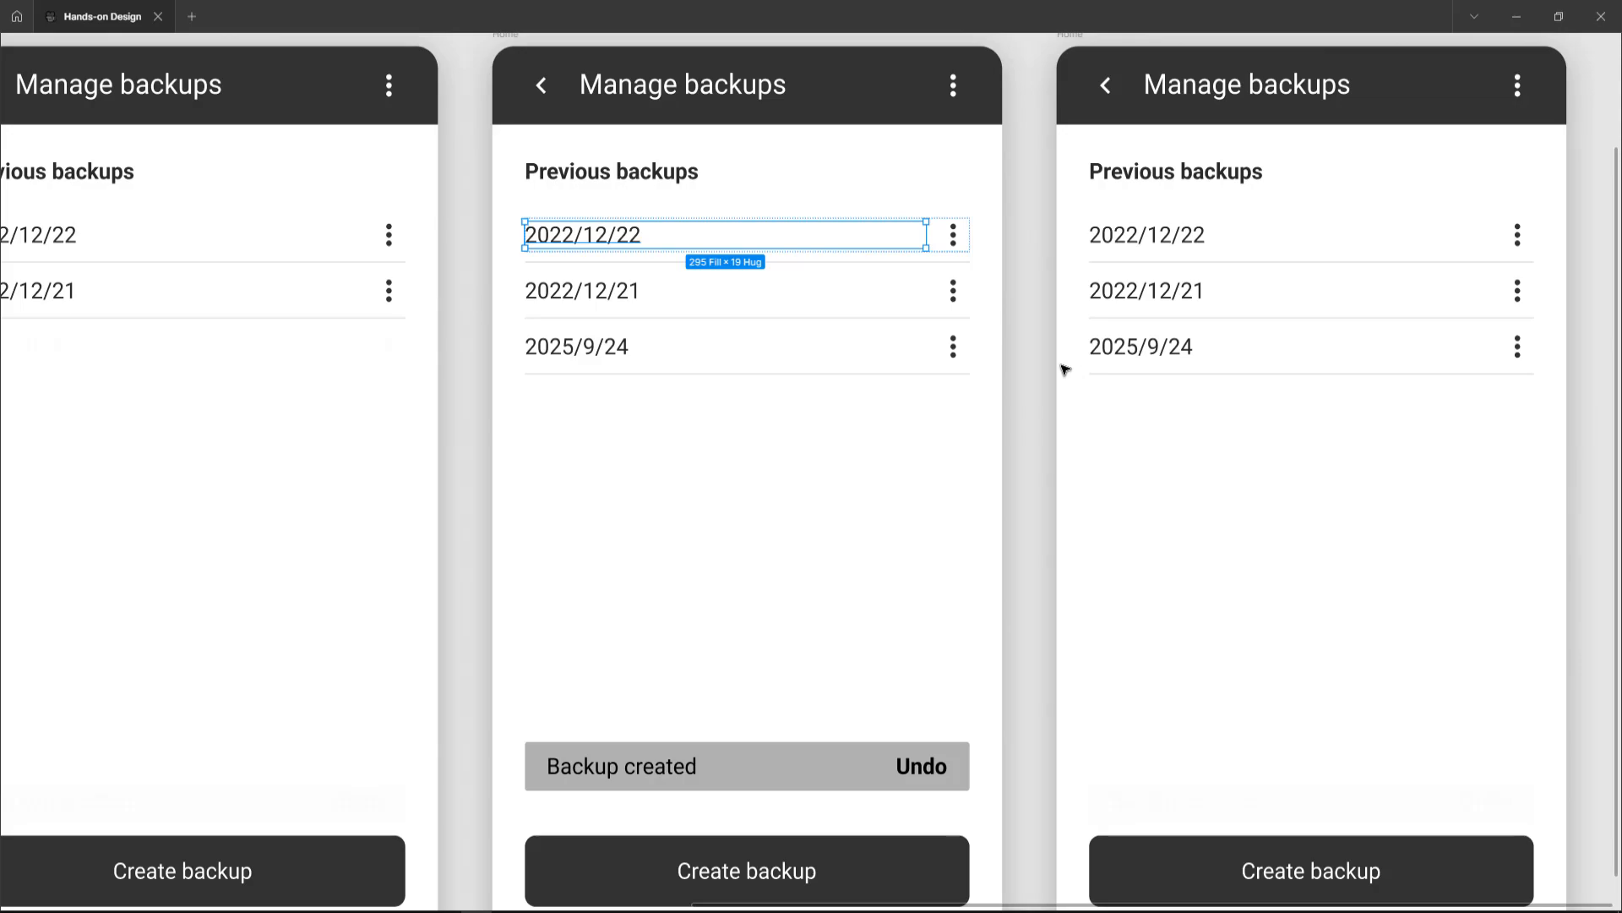
scroll(1064, 369, "down", 3)
scroll(1061, 366, "up", 3)
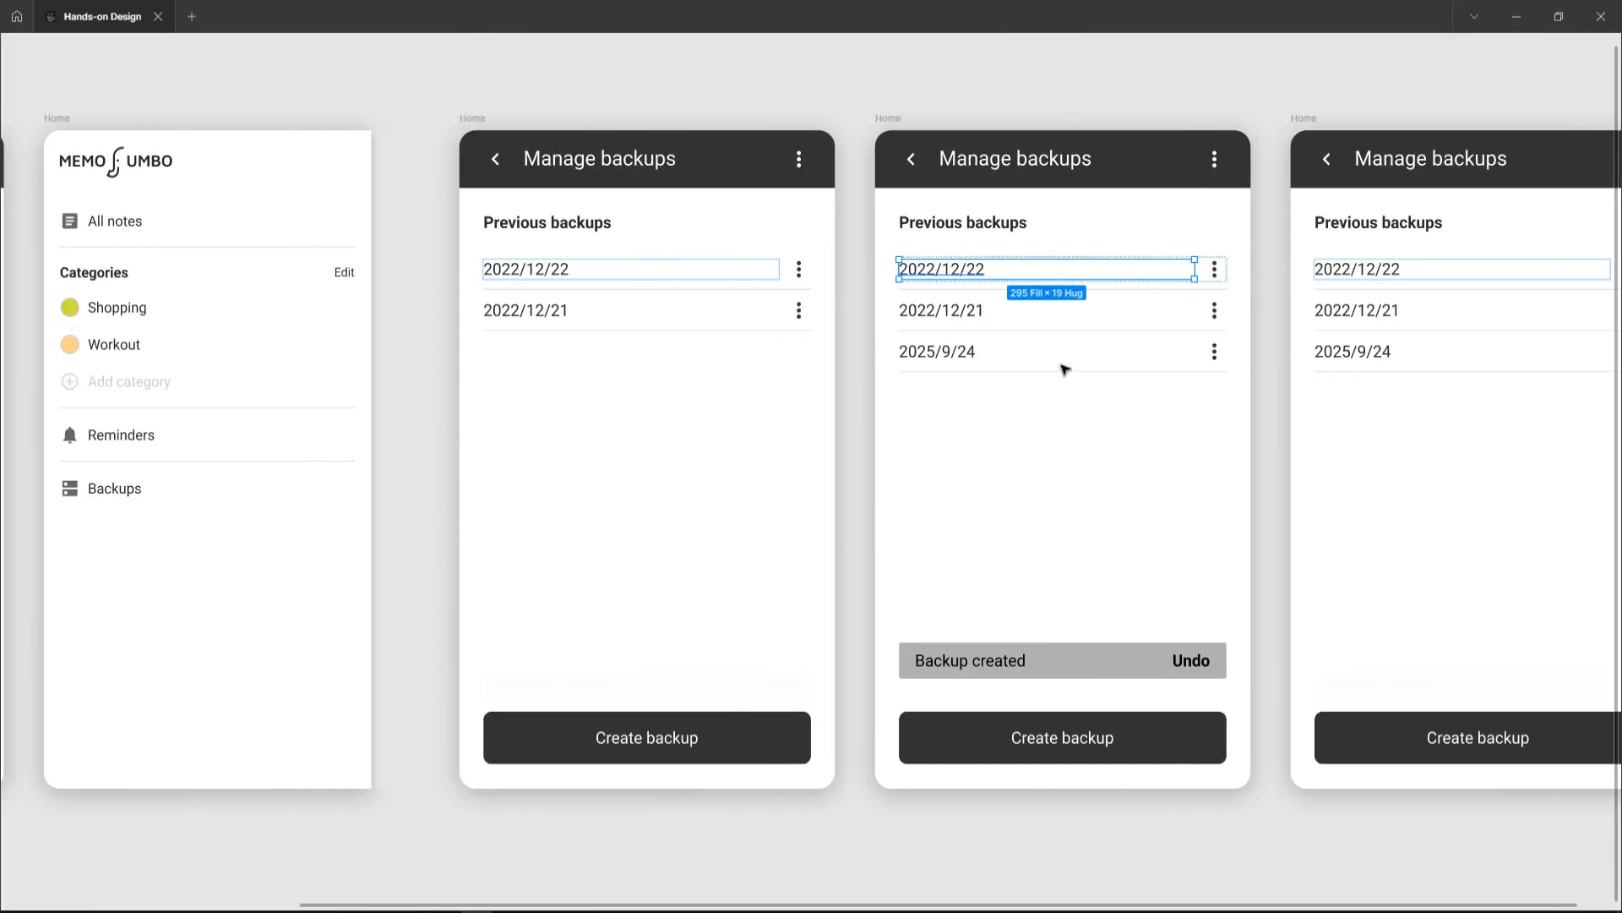
scroll(929, 359, "left", 3)
scroll(828, 349, "down", 1)
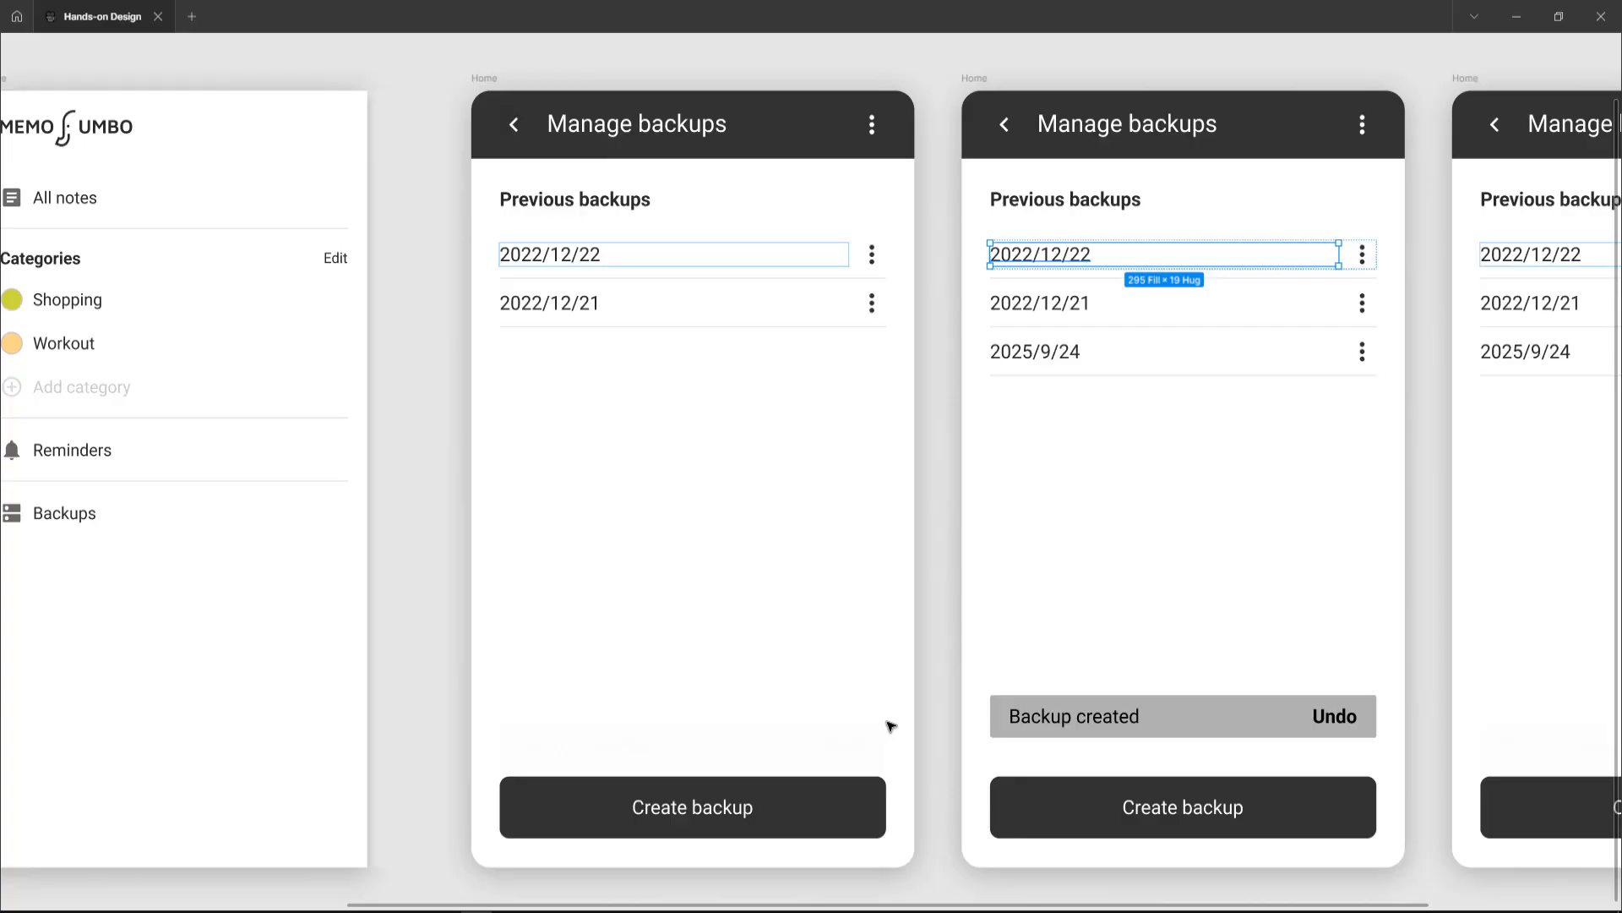
scroll(896, 710, "right", 2)
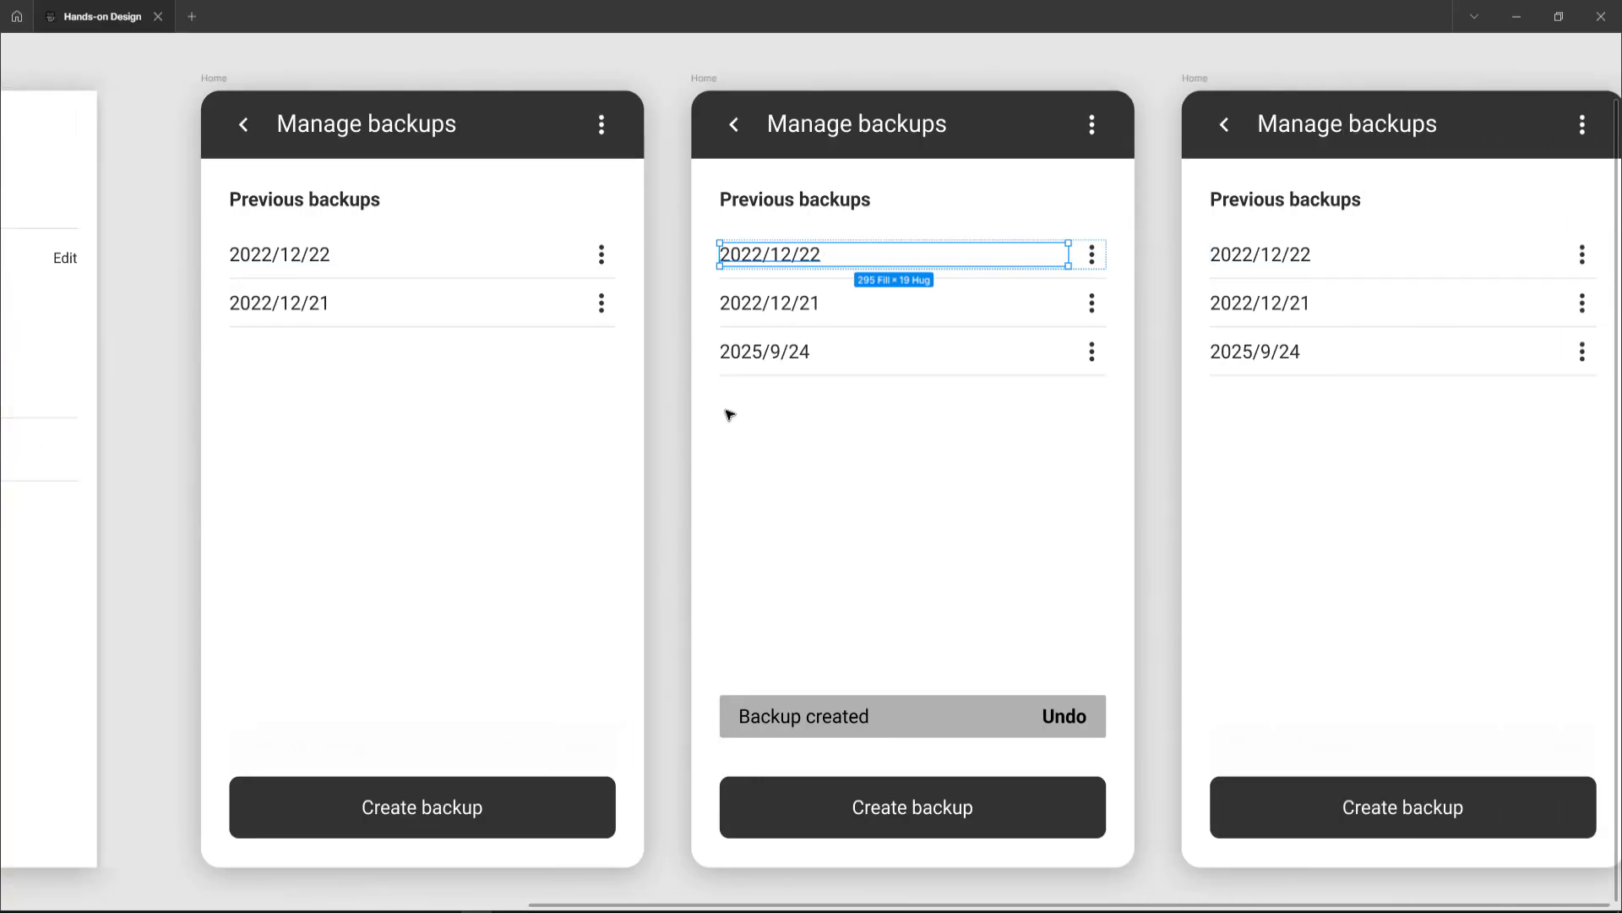
left_click(681, 391)
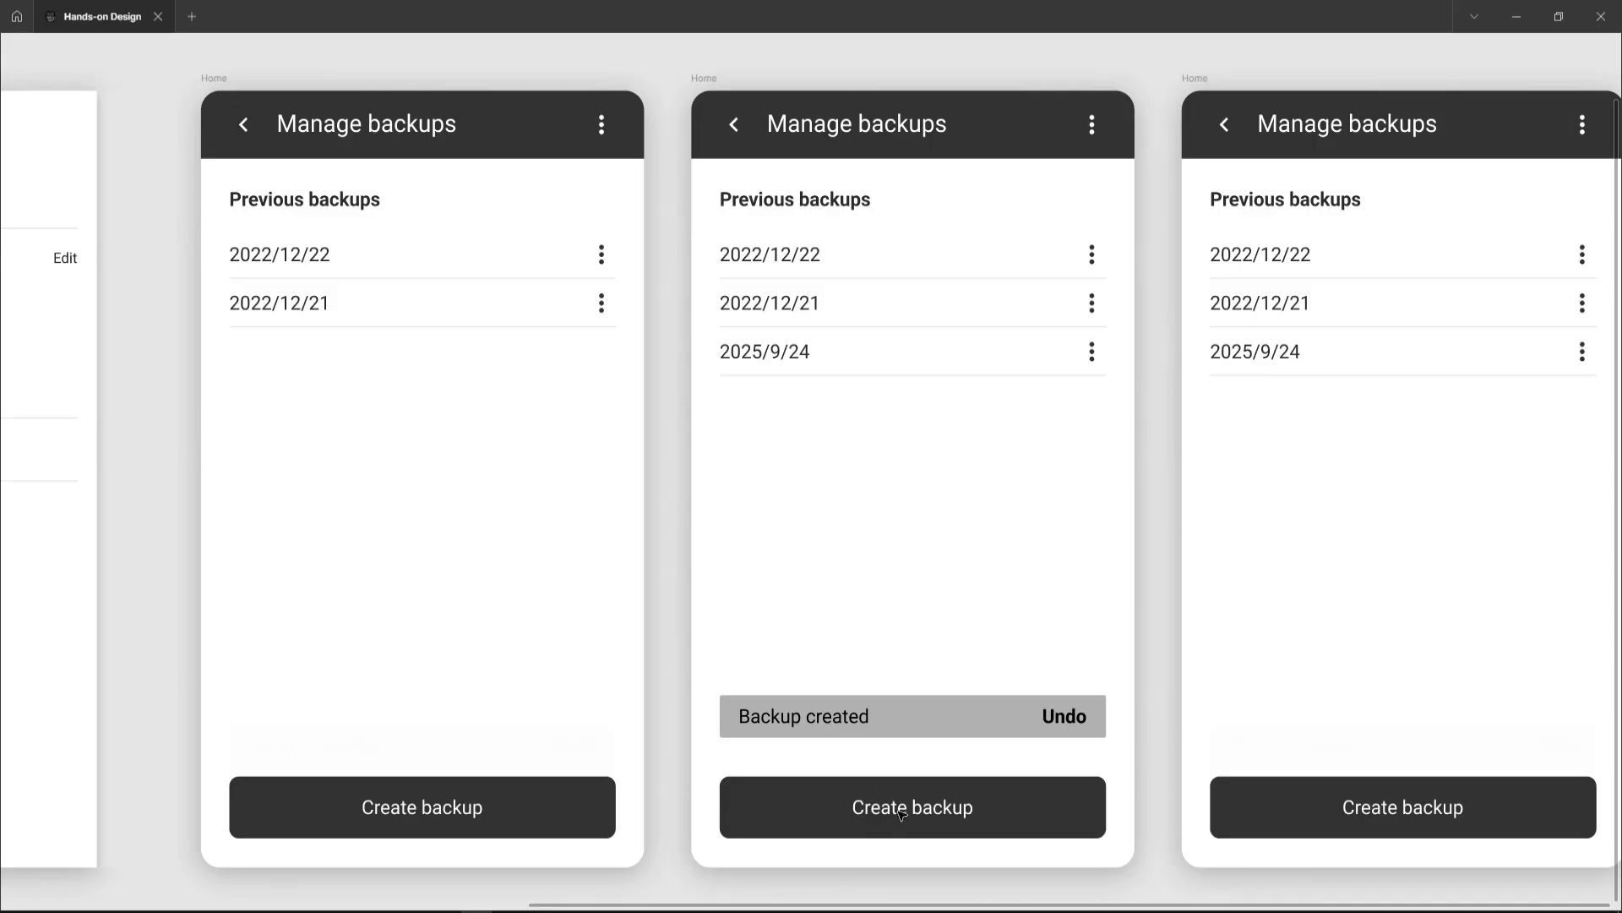
Step: Select the Backup created snackbar in the second Manage backups frame and show the interface panels again
left_click(875, 718)
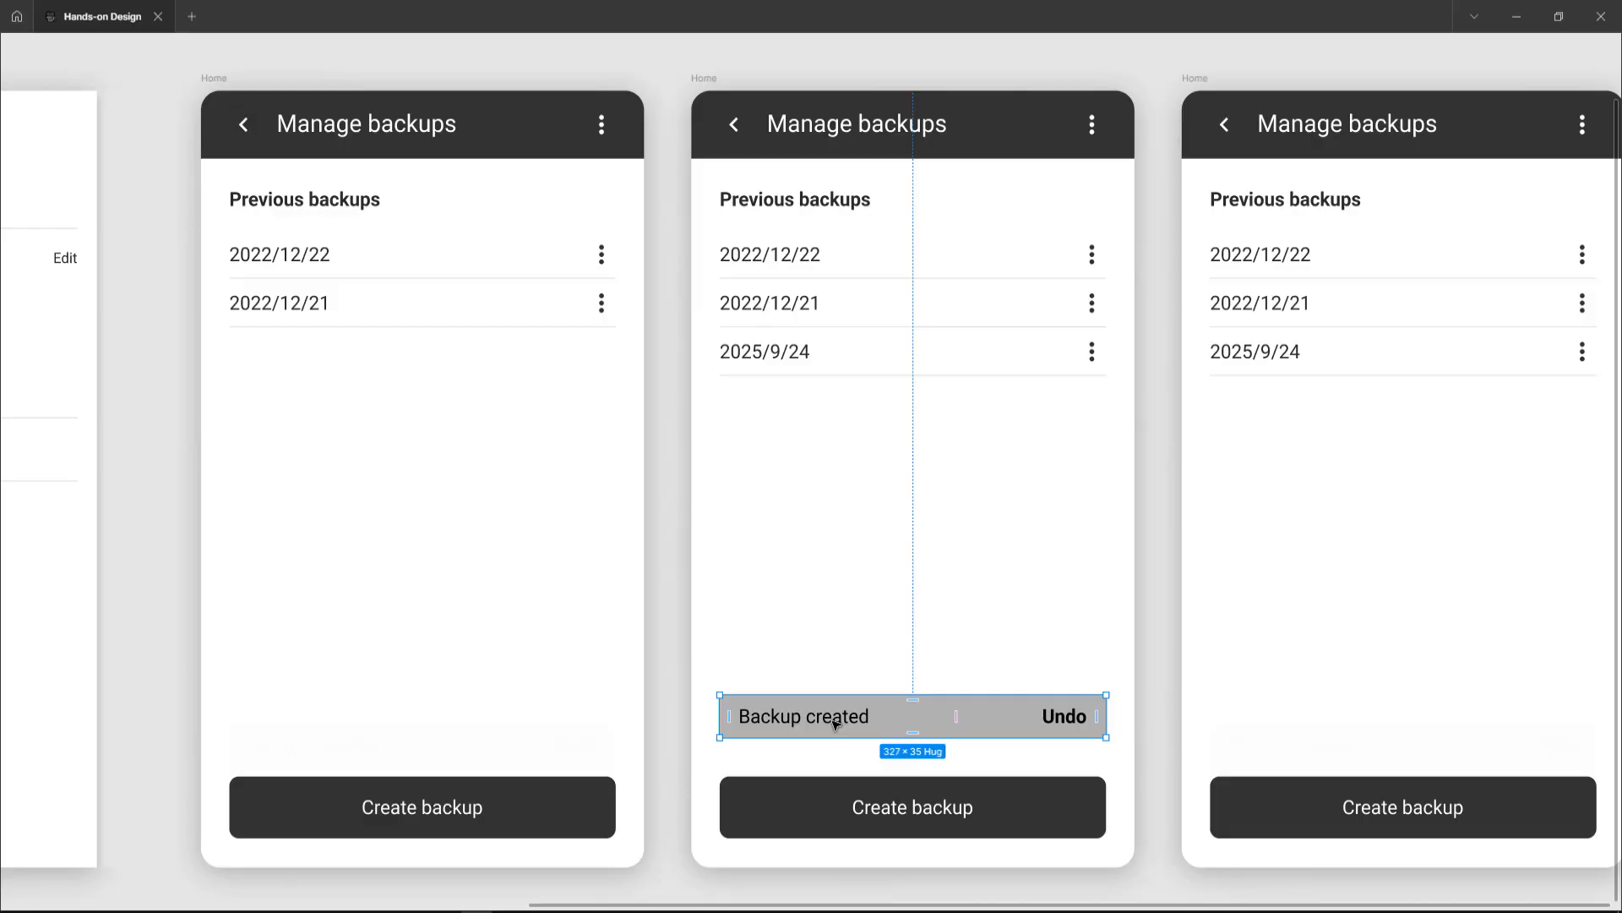
key("ctrl+backslash")
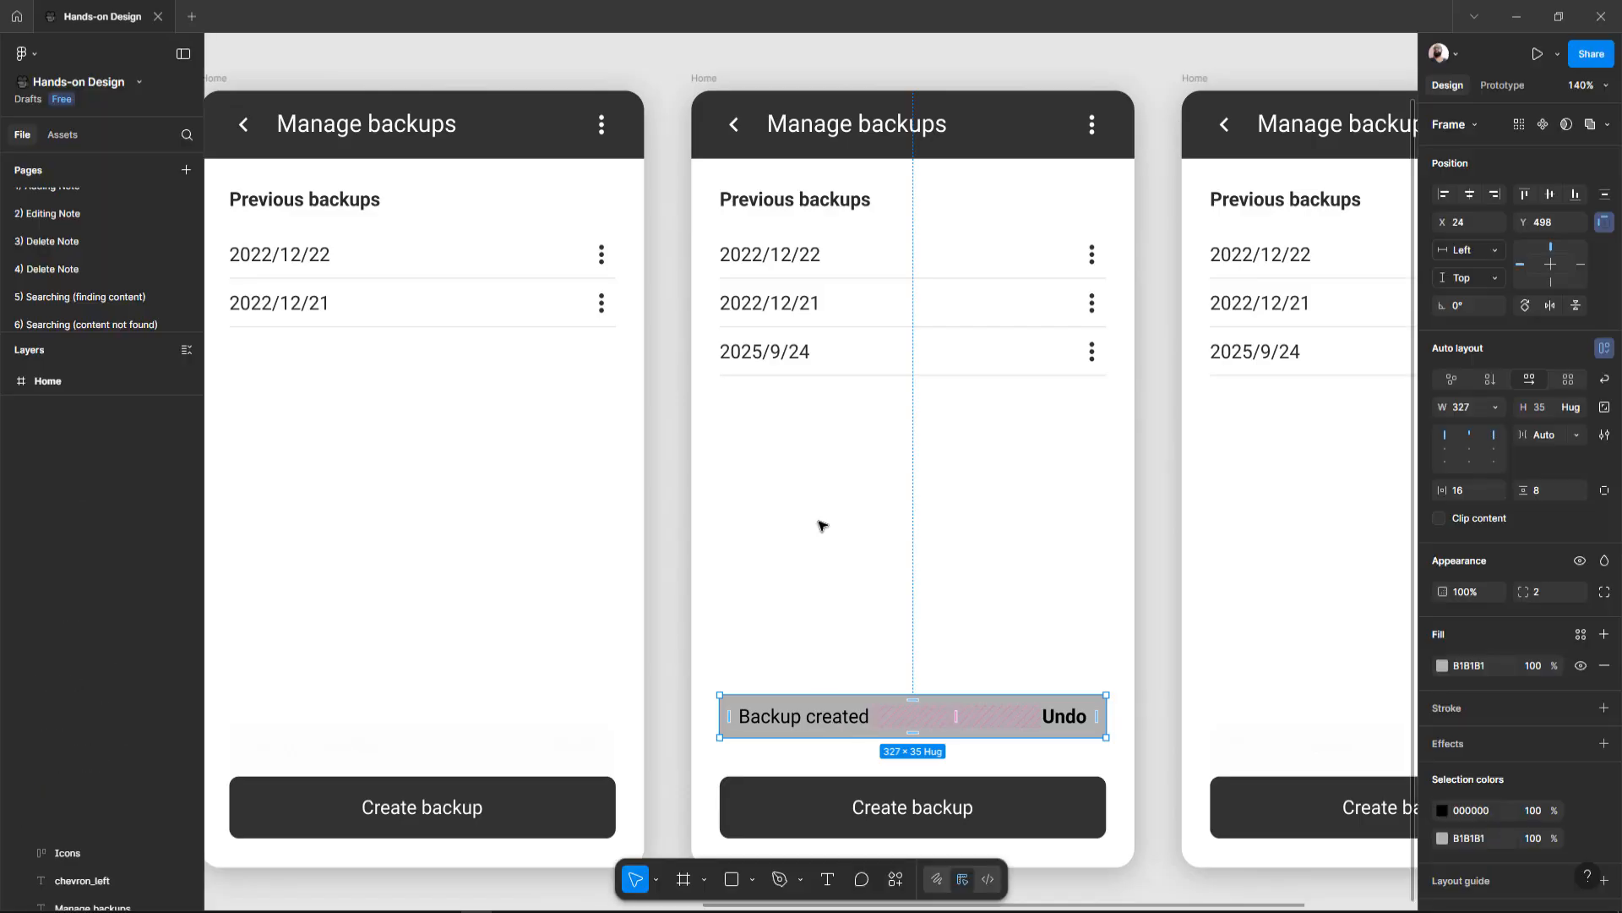
scroll(837, 434, "down", 5)
scroll(837, 434, "left", 6)
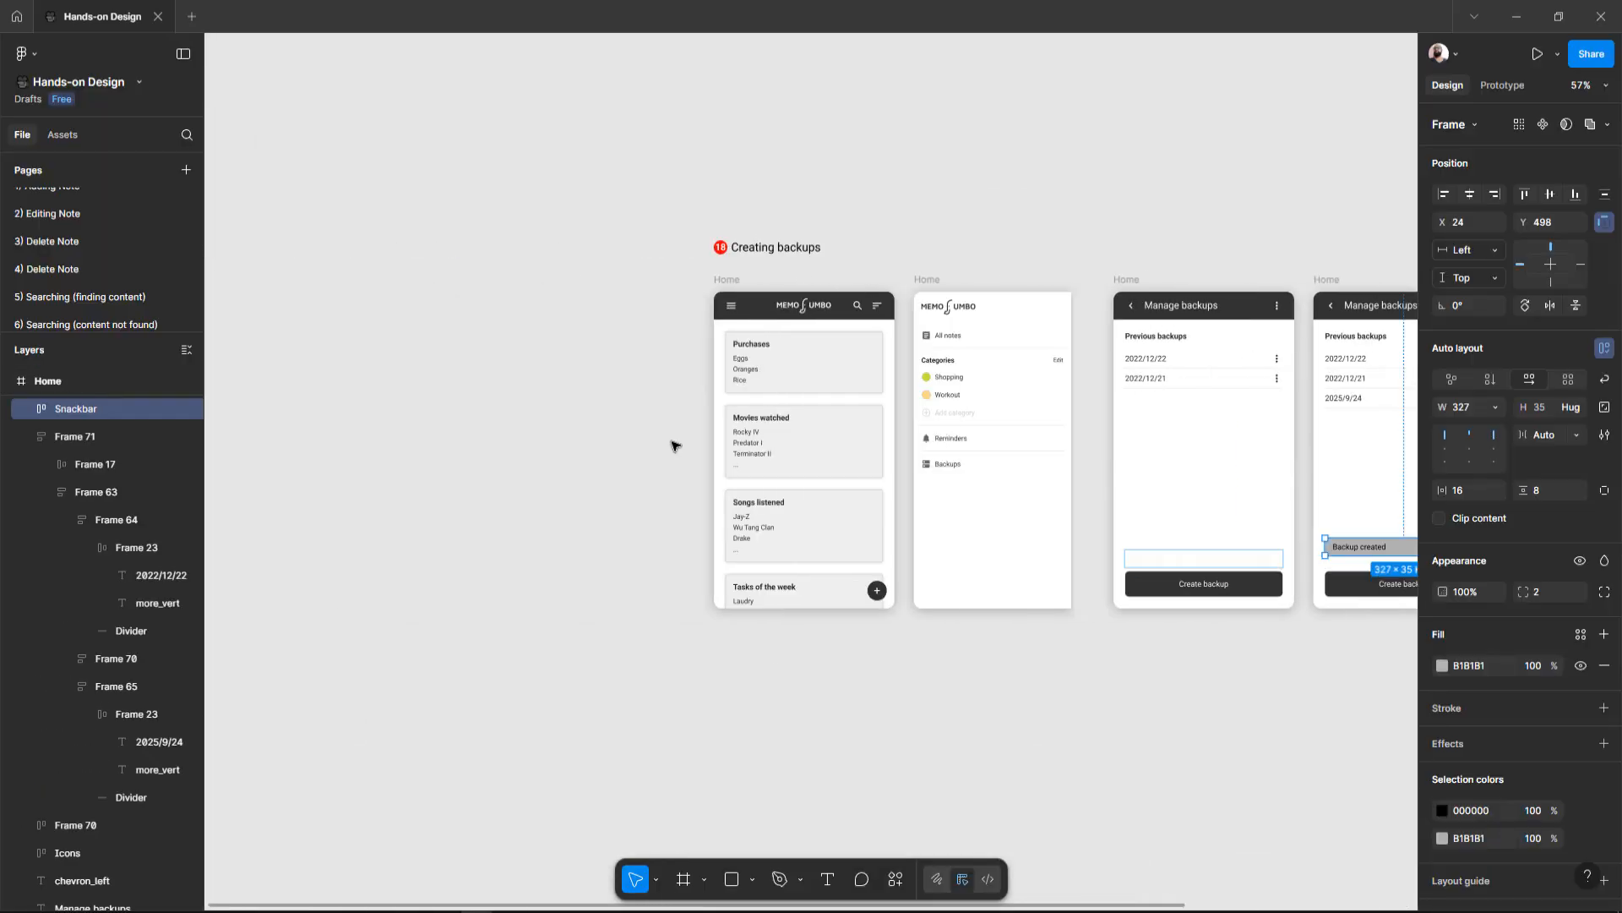
left_click_drag(115, 335, 96, 756)
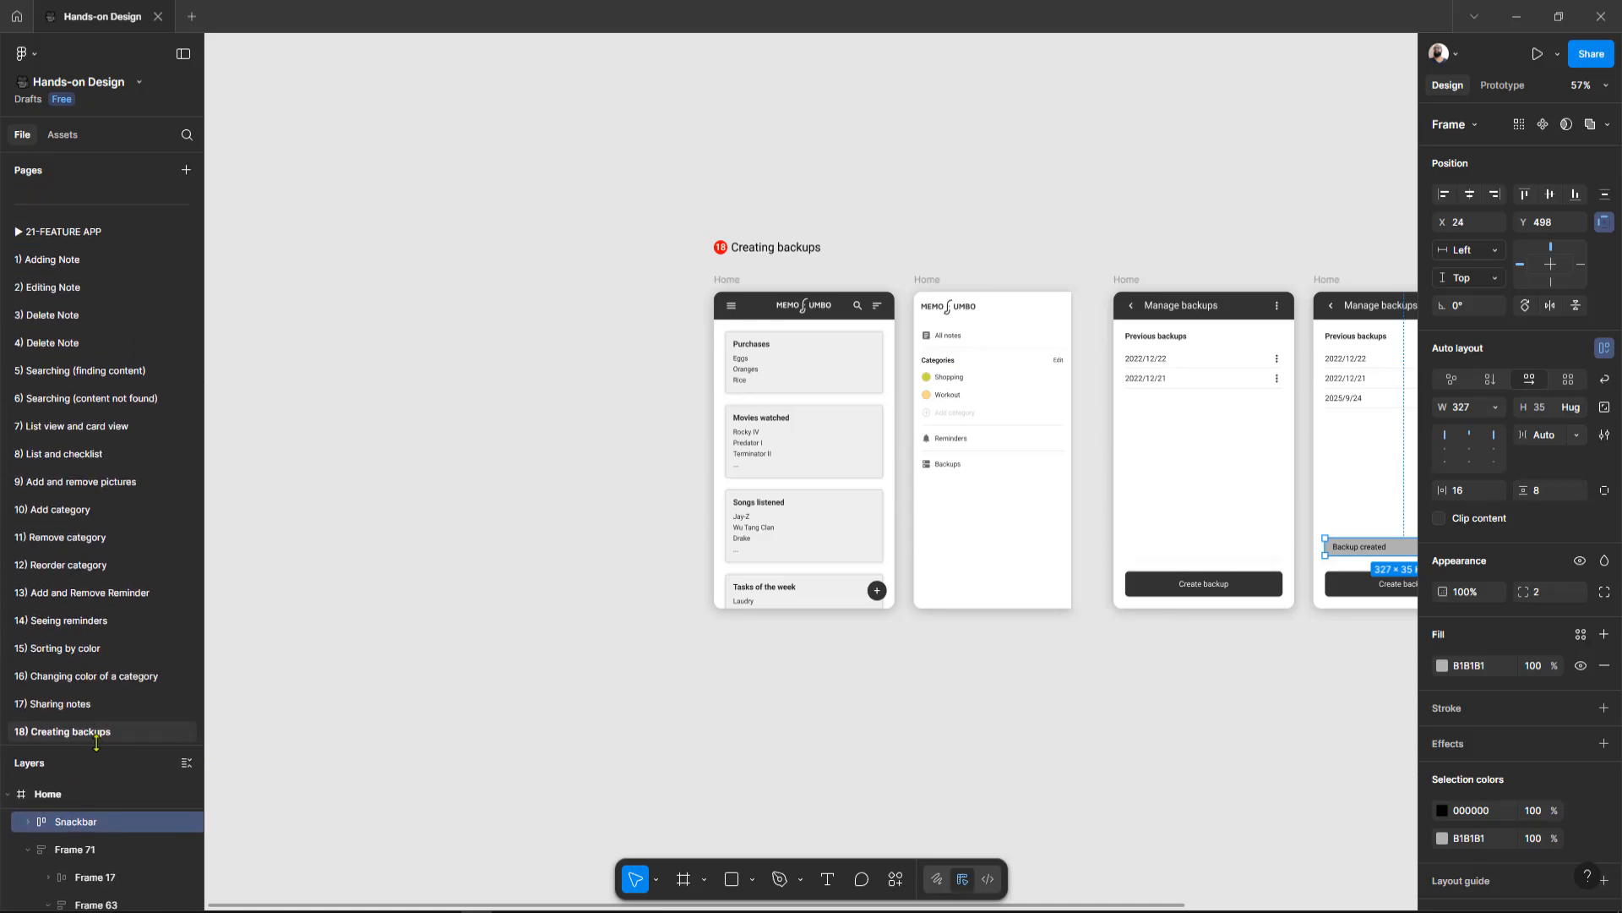
Step: Browse the Adding, Editing and Delete Note pages and inspect the Note deleted snackbar for comparison
left_click(72, 260)
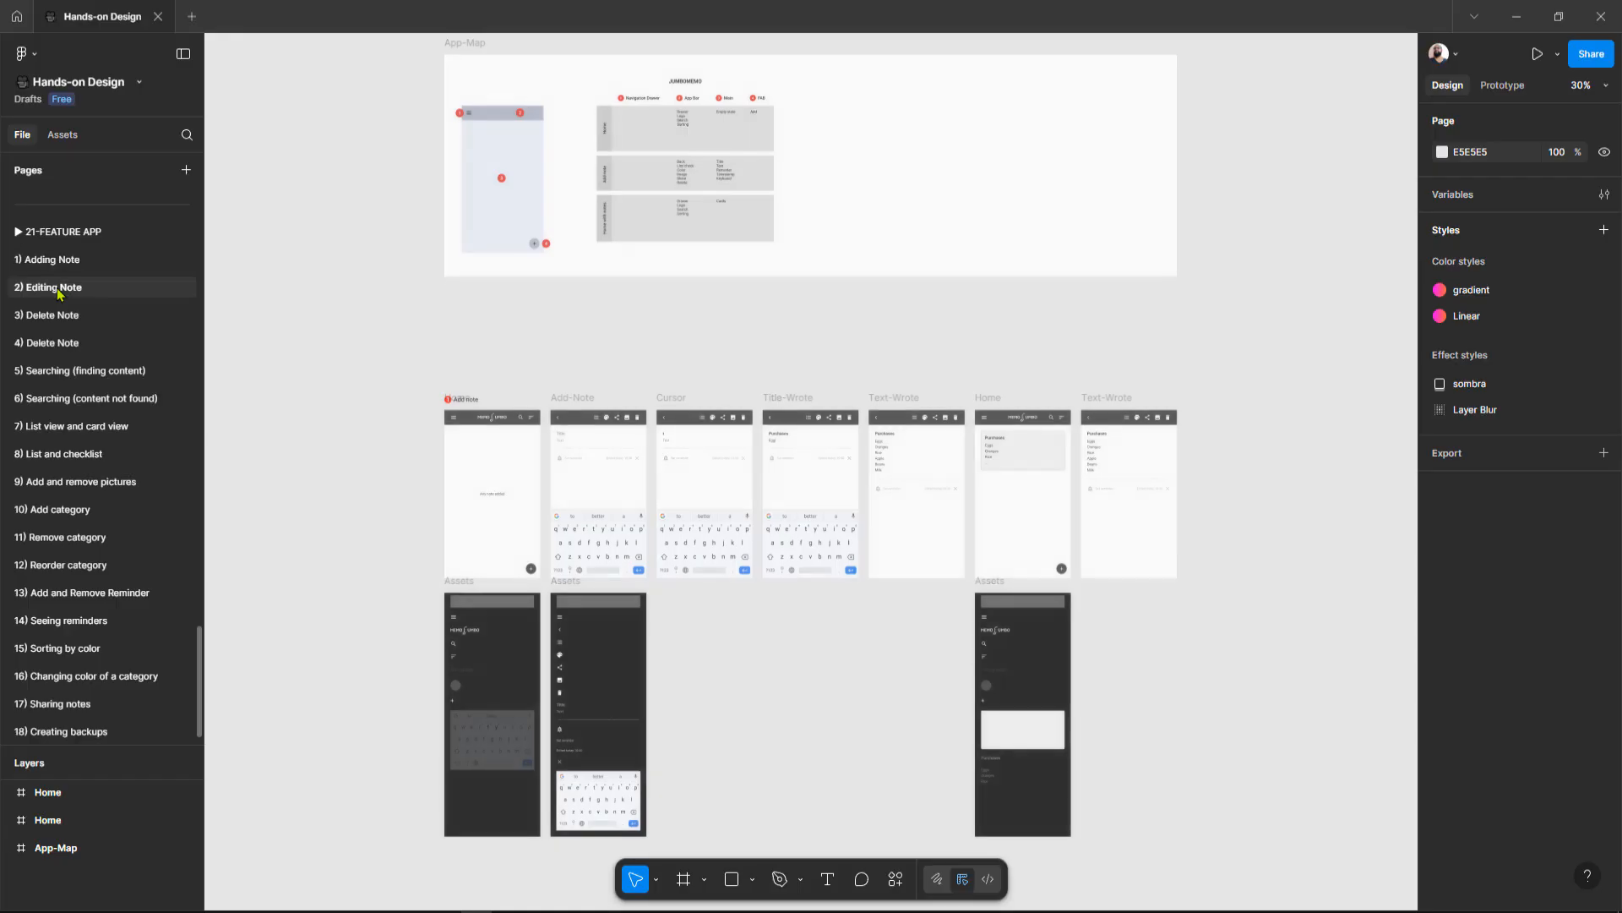
left_click(58, 289)
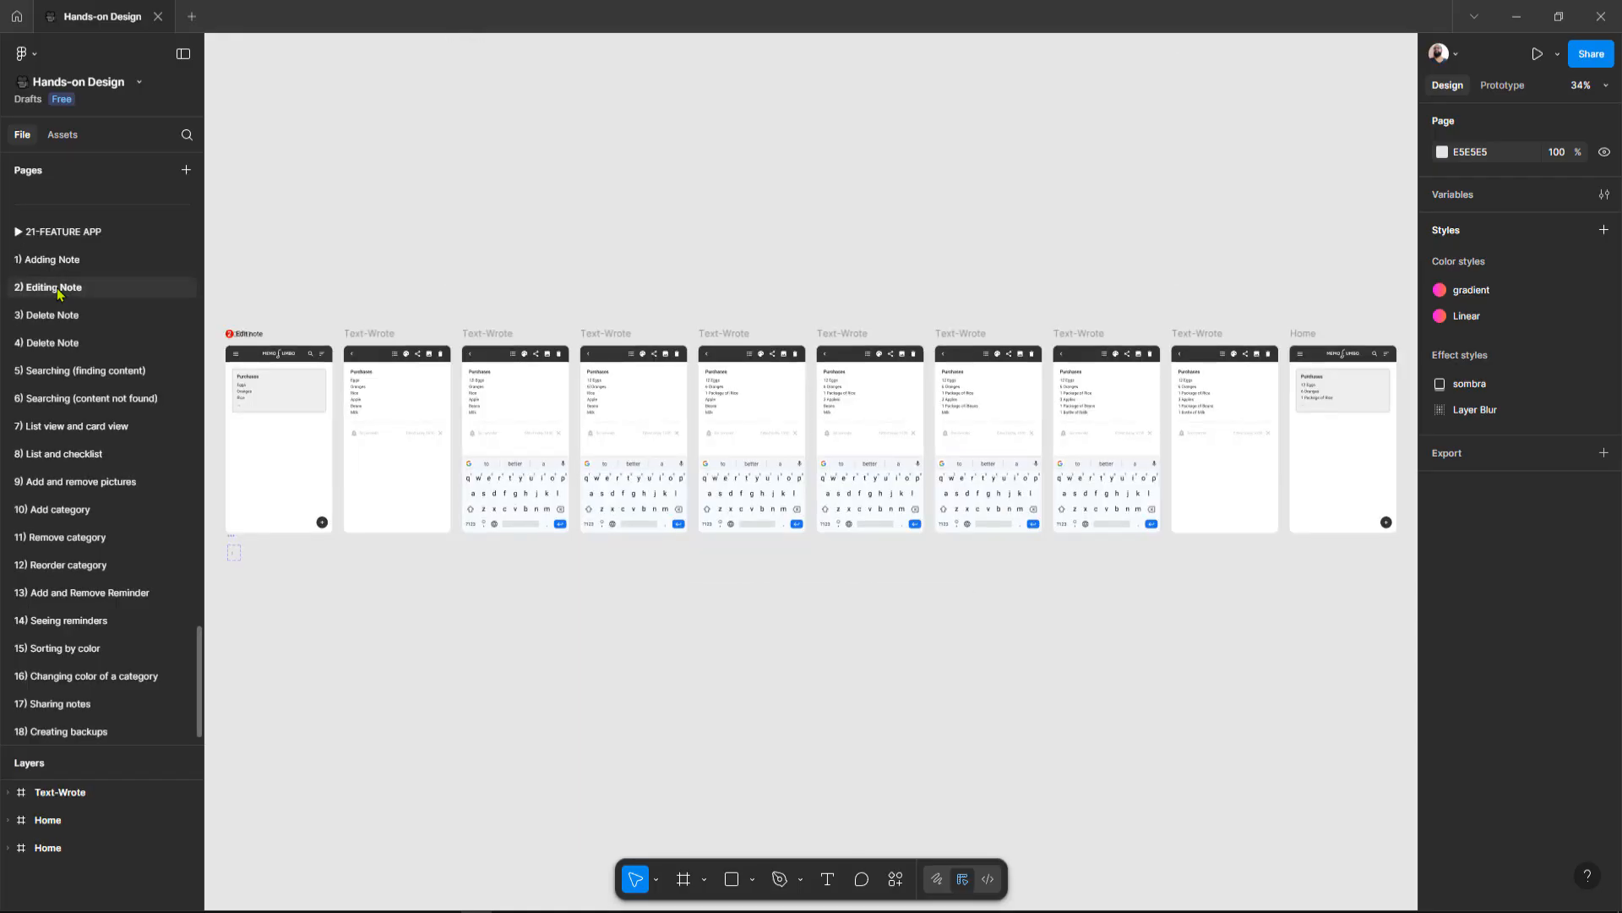
left_click(57, 316)
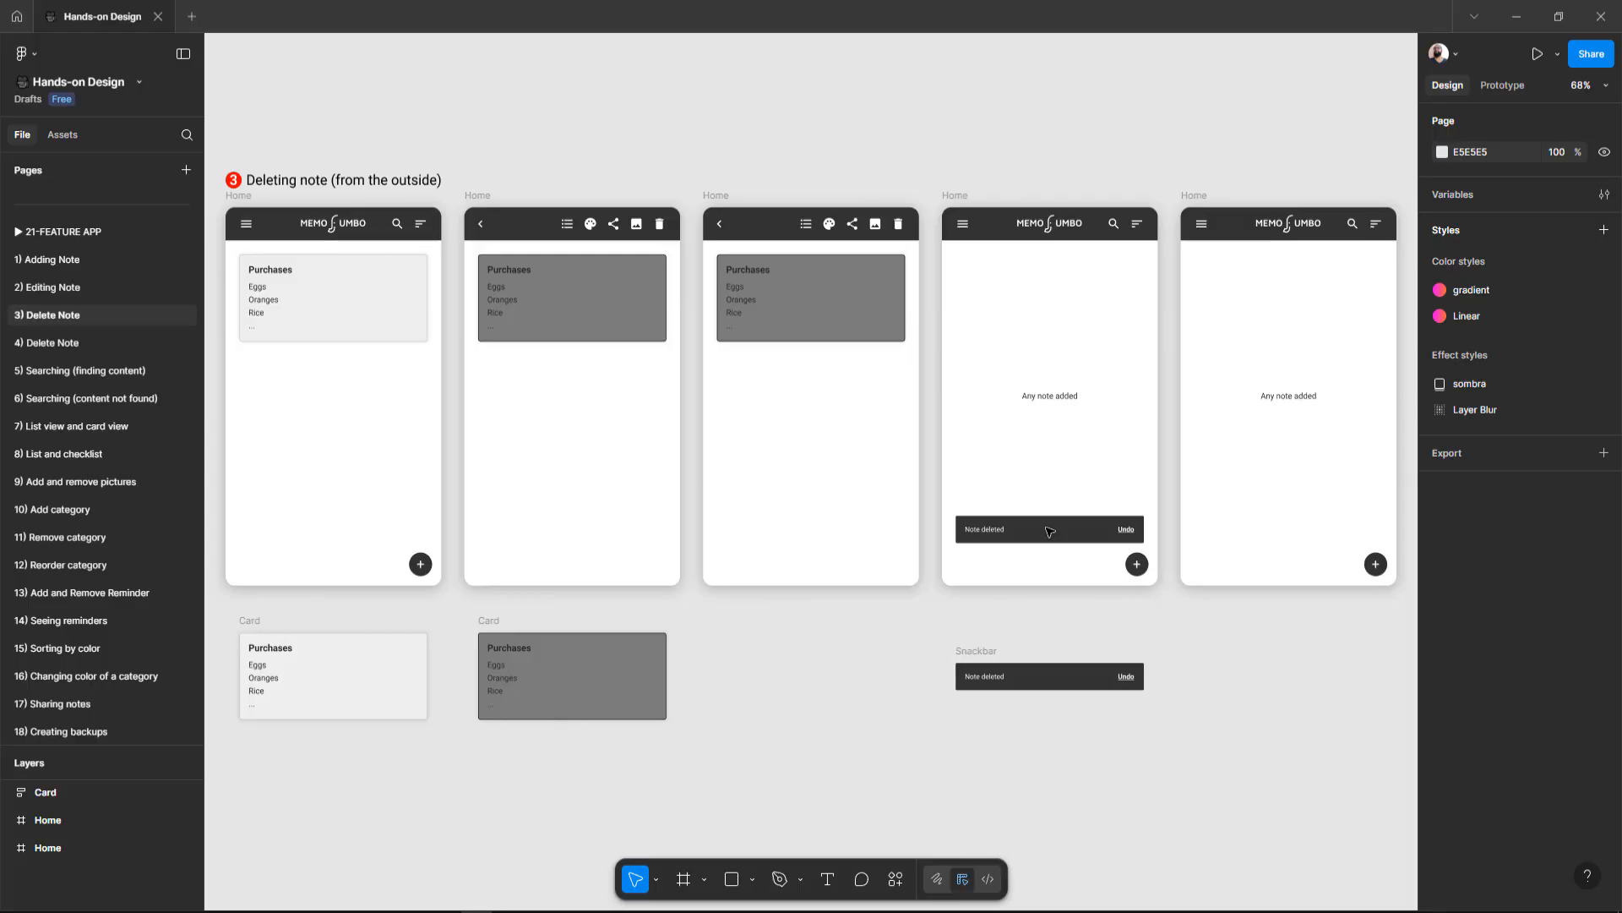
scroll(1048, 531, "right", 3)
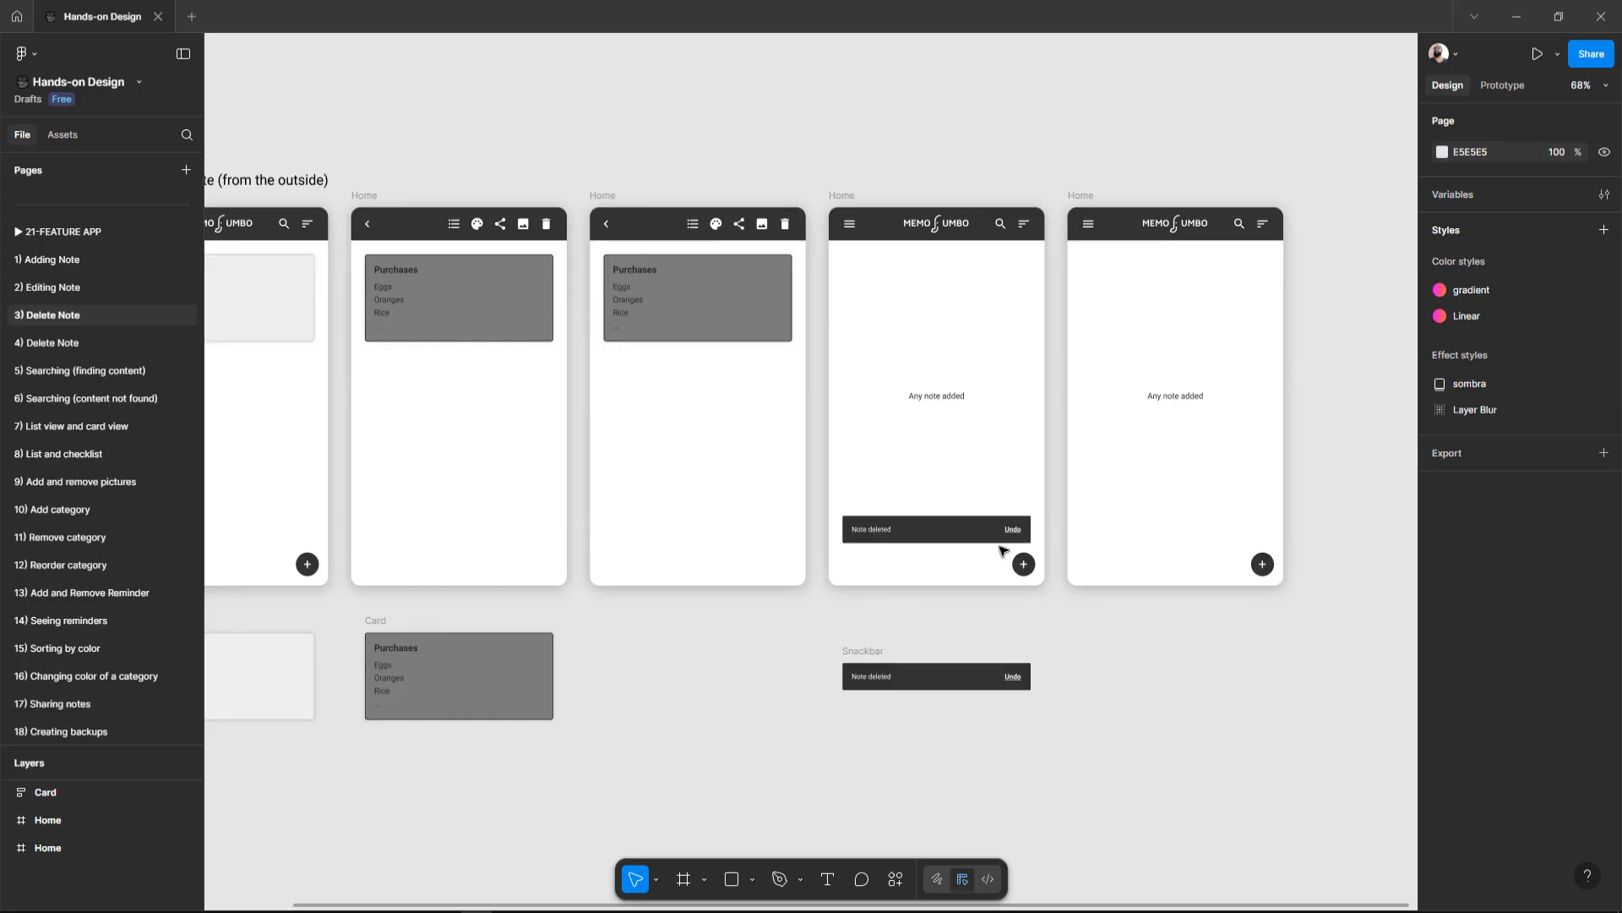
scroll(1005, 548, "up", 5)
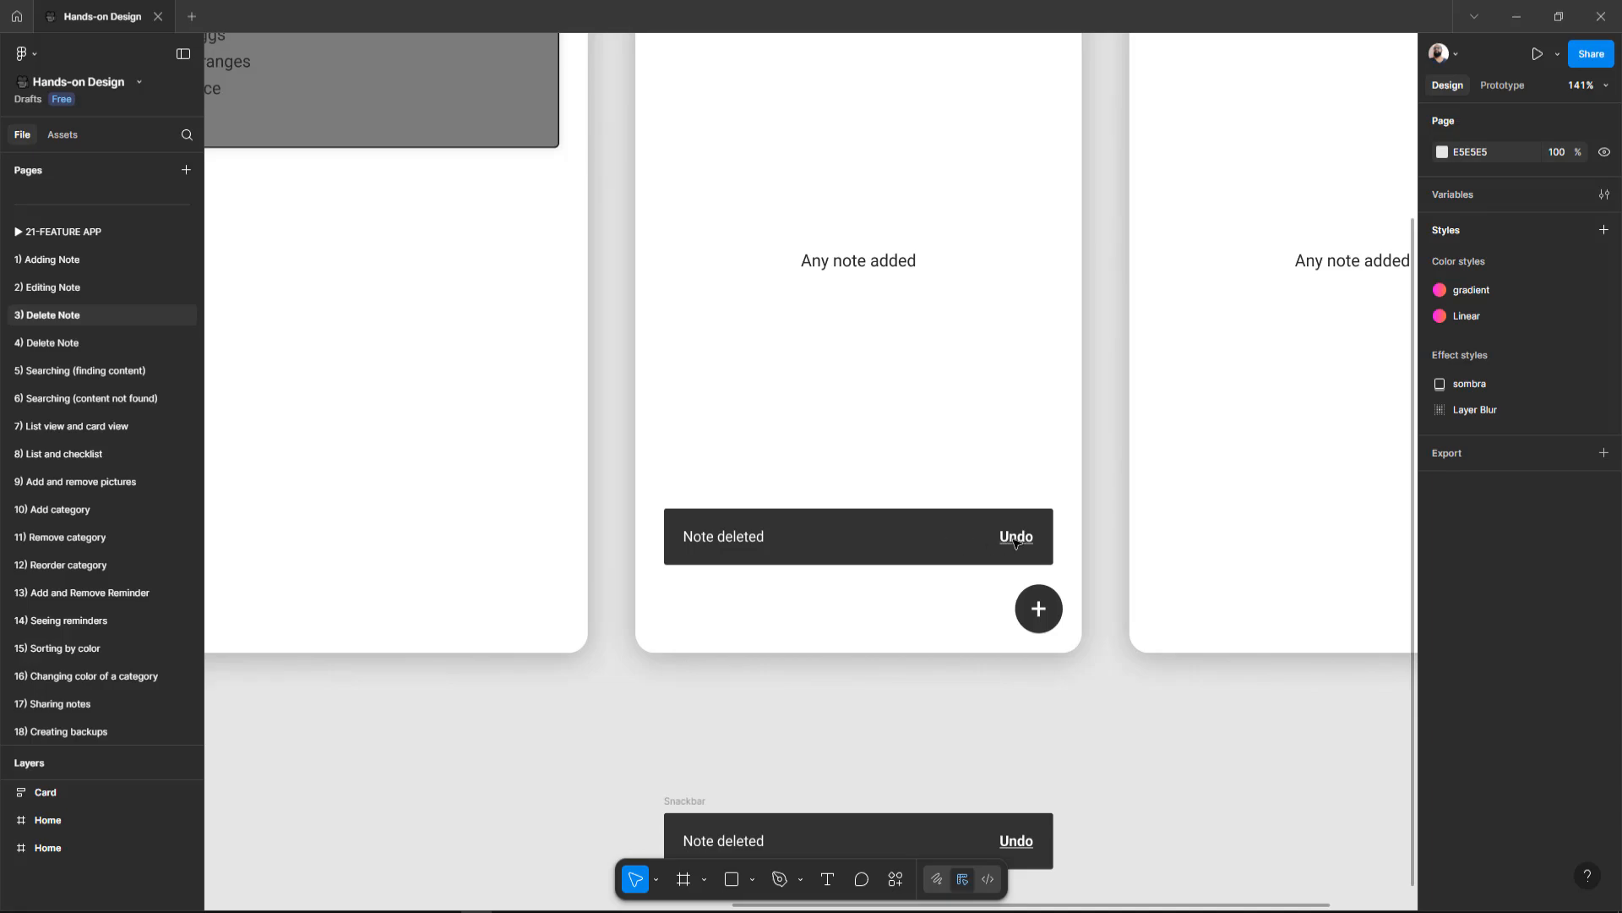
left_click(795, 541)
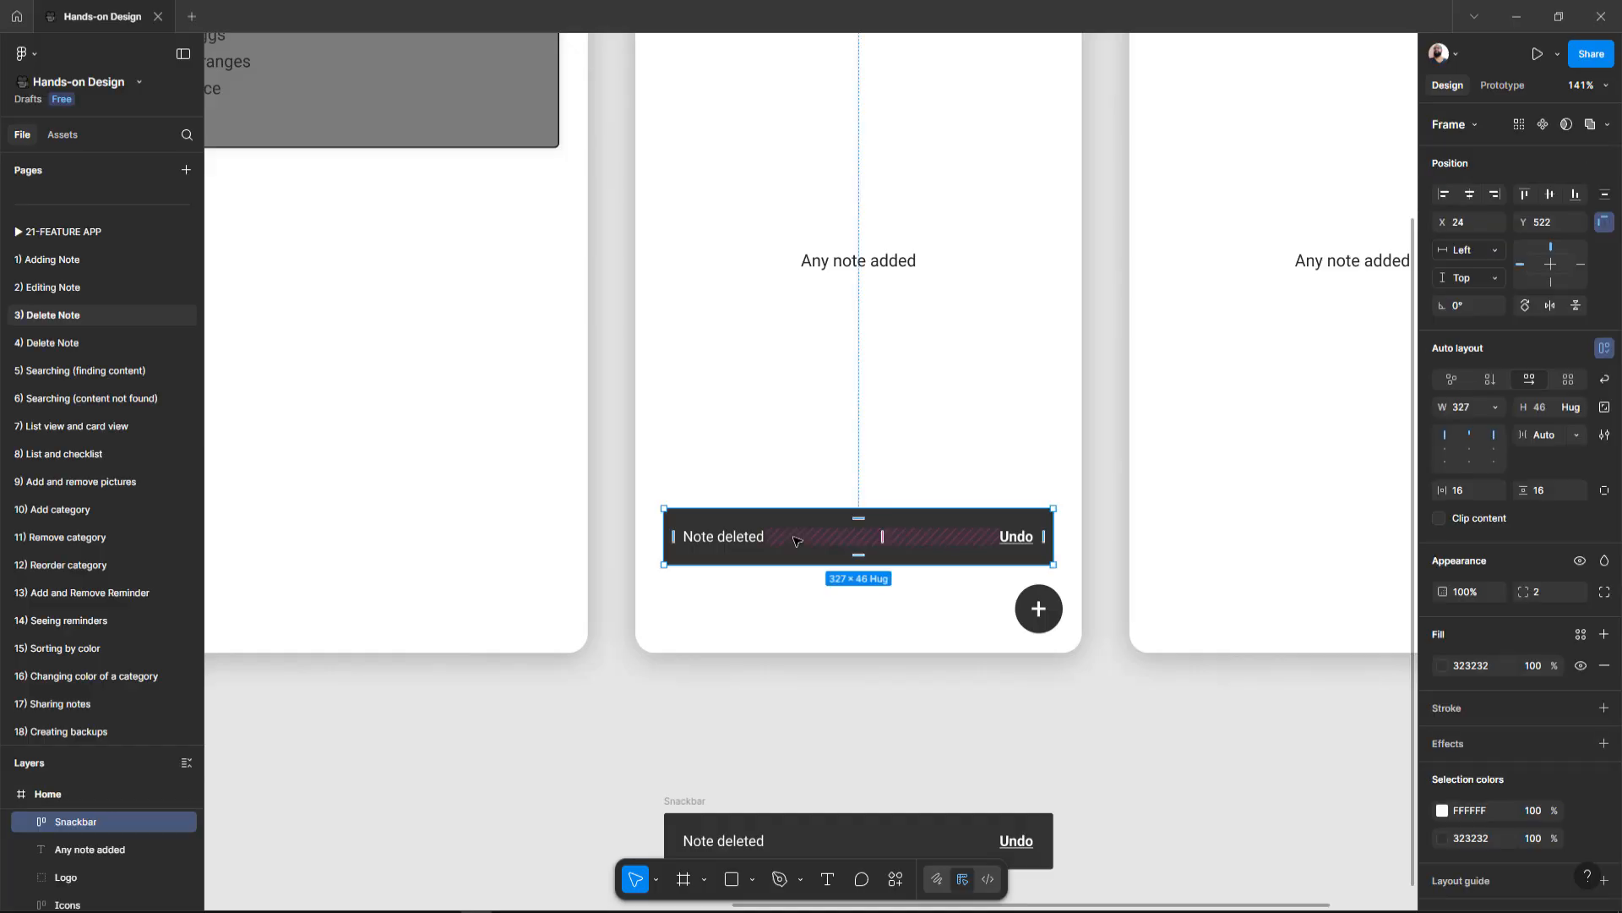
left_click(96, 731)
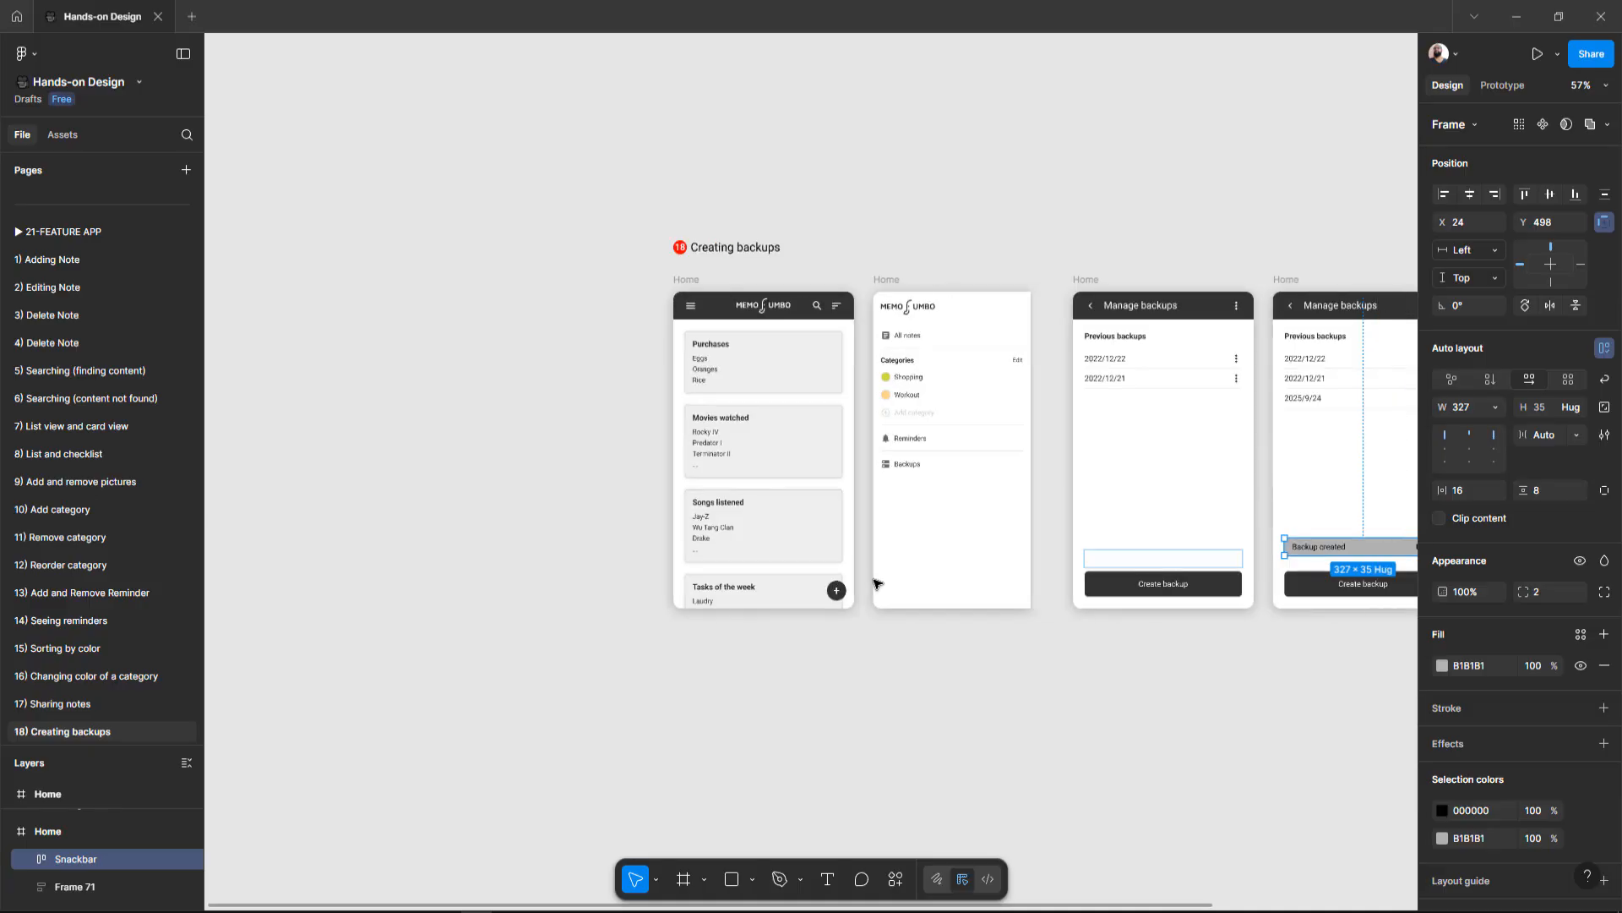
Step: Back on the 18) Creating backups page, zoom in and select the second Manage backups frame
scroll(876, 583, "right", 5)
scroll(1006, 435, "up", 5)
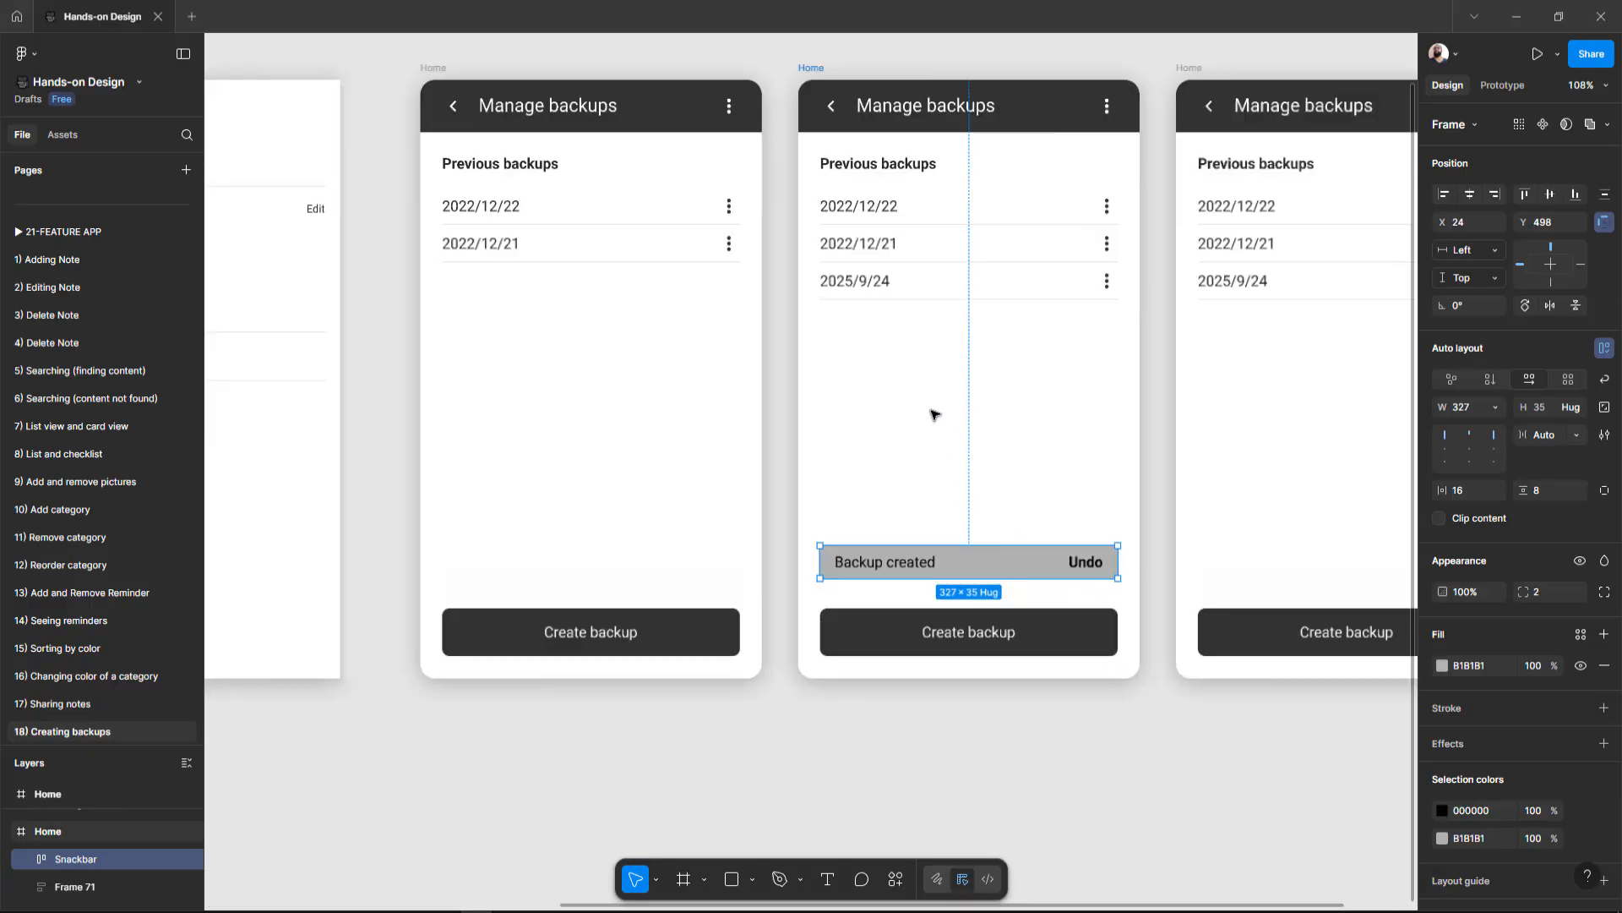
scroll(934, 414, "up", 2)
key("Escape")
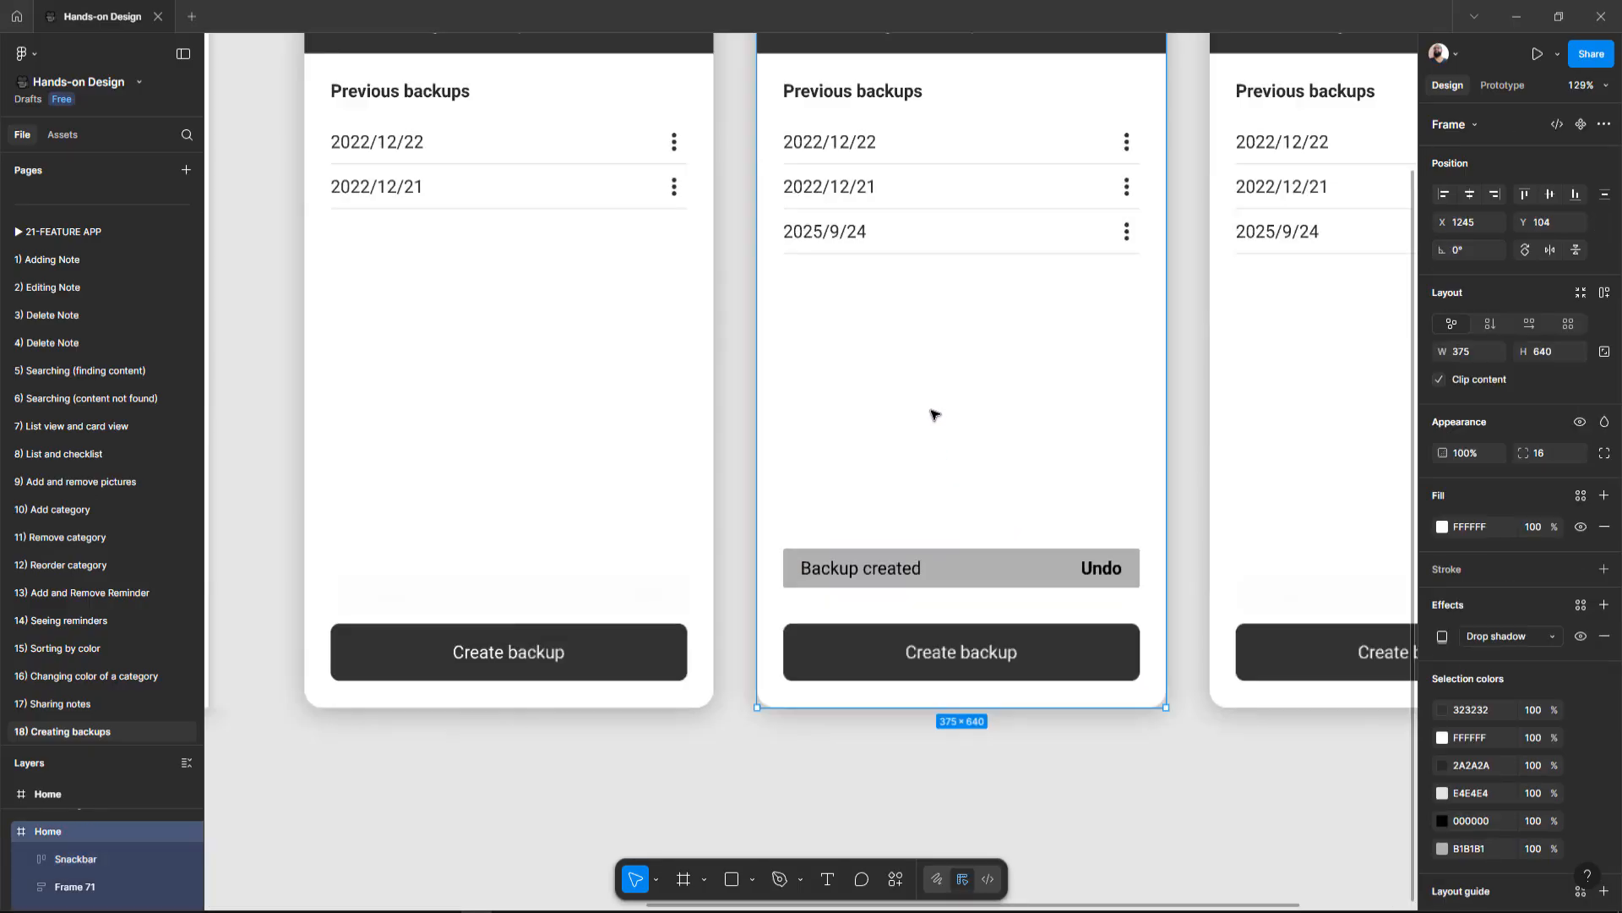
Step: Paste the Note deleted snackbar into the second Manage backups frame, above the Backup created snackbar, as a reference
key("ctrl+v")
left_click_drag(888, 604, 910, 455)
scroll(1048, 570, "up", 3)
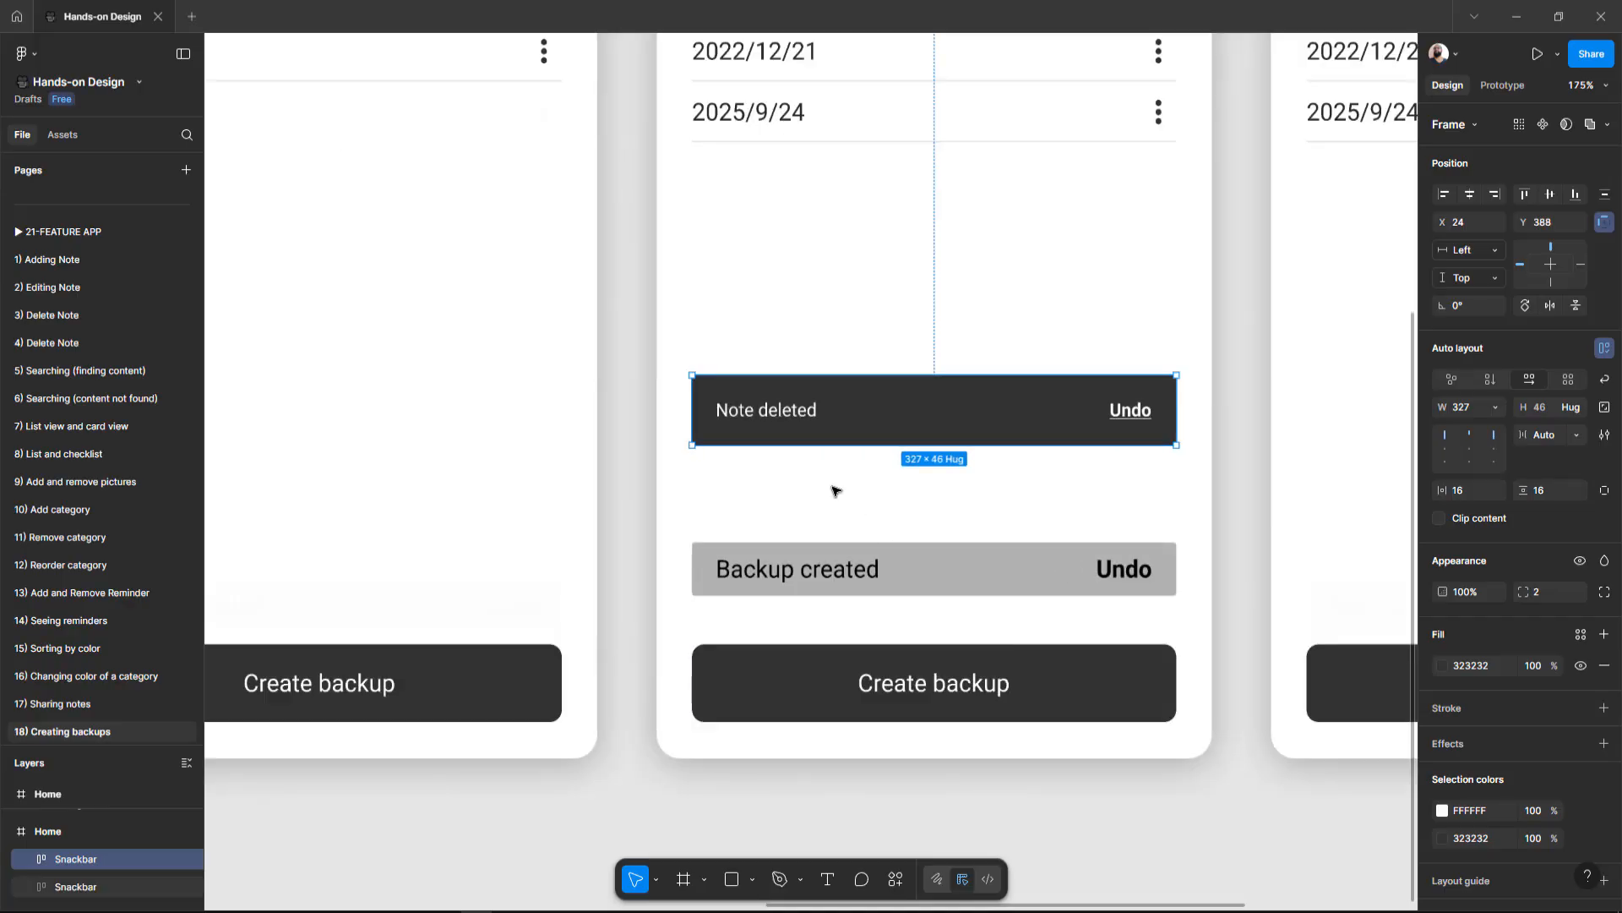
Step: Set the Backup created text's font size to 12 to match the Note deleted text
double_click(795, 421)
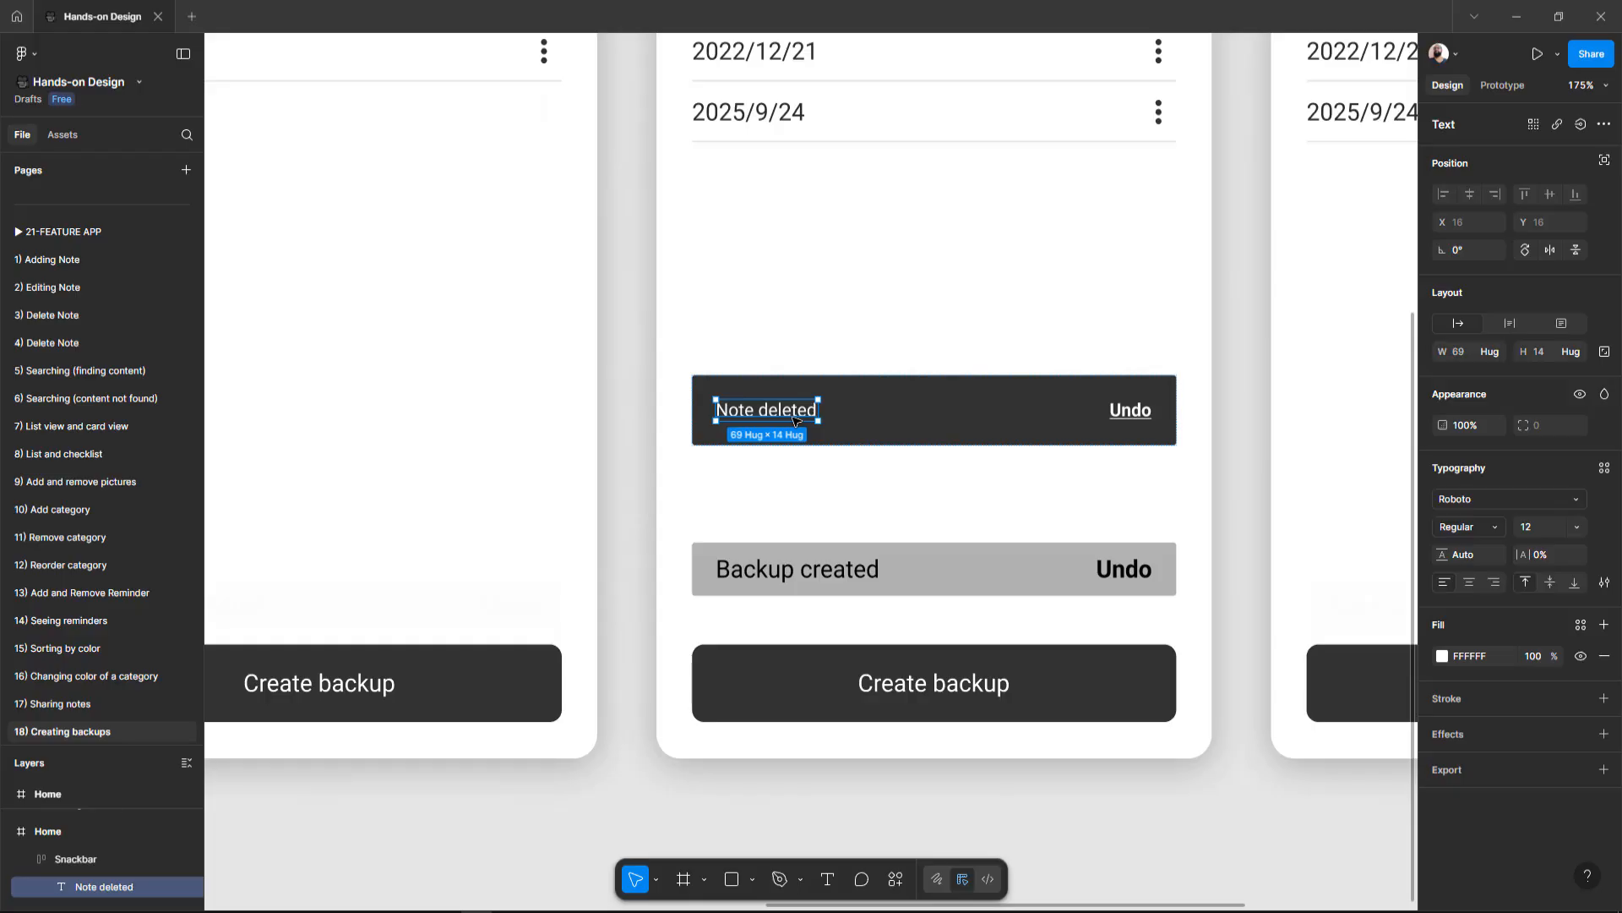
left_click(778, 573)
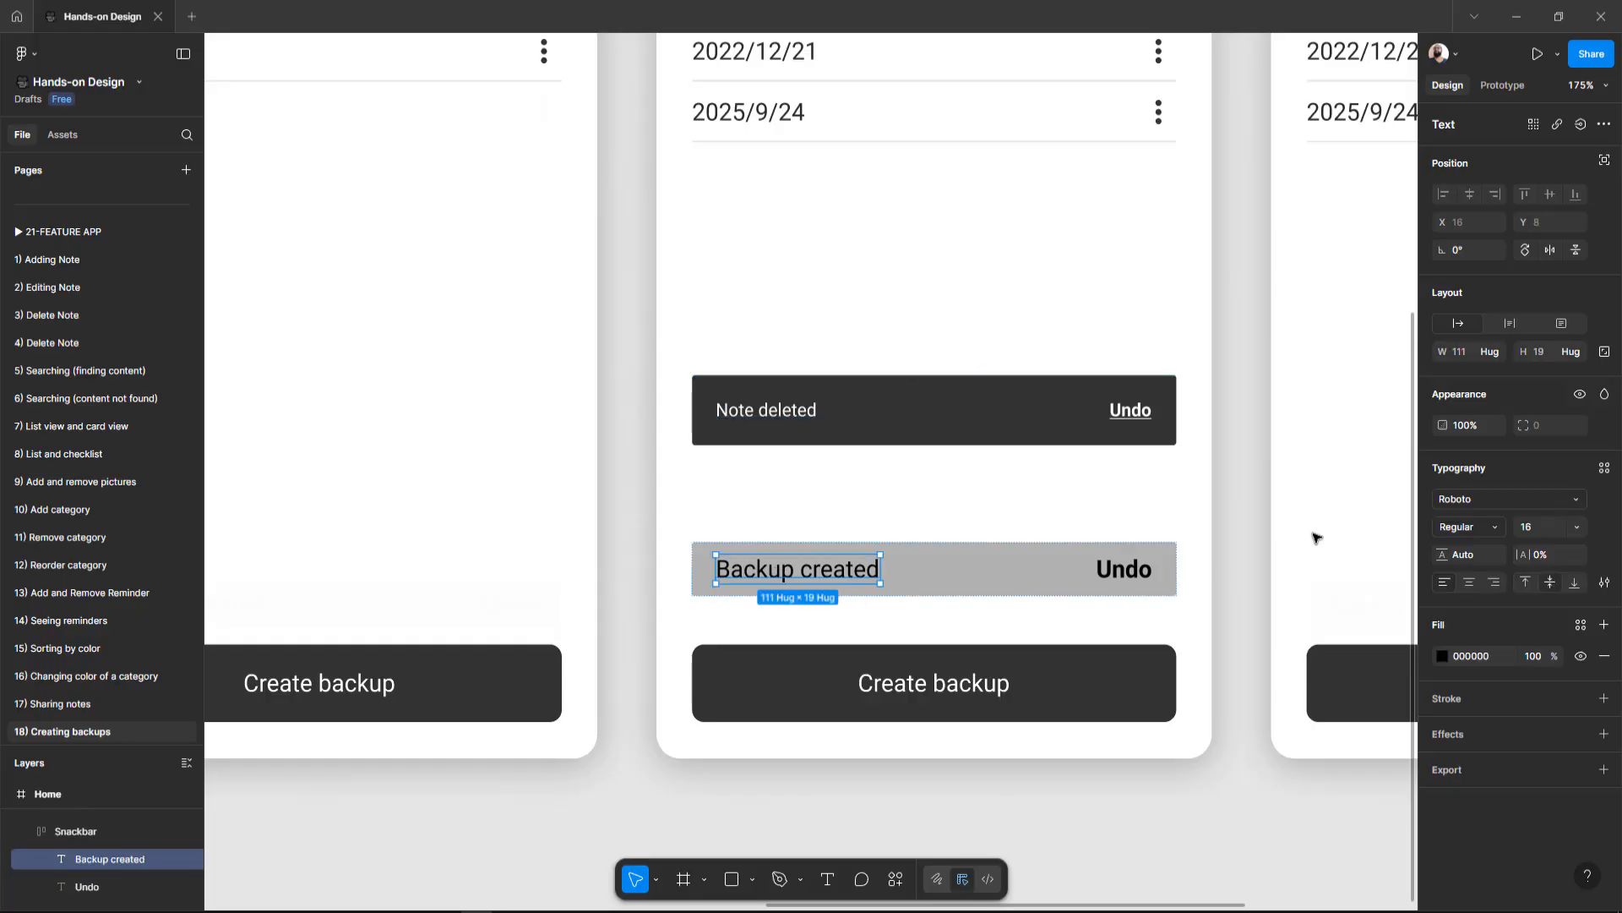
left_click(1538, 534)
type("12")
key("Return")
Step: Change the Backup created text colour to FFFFFF
left_click(792, 409)
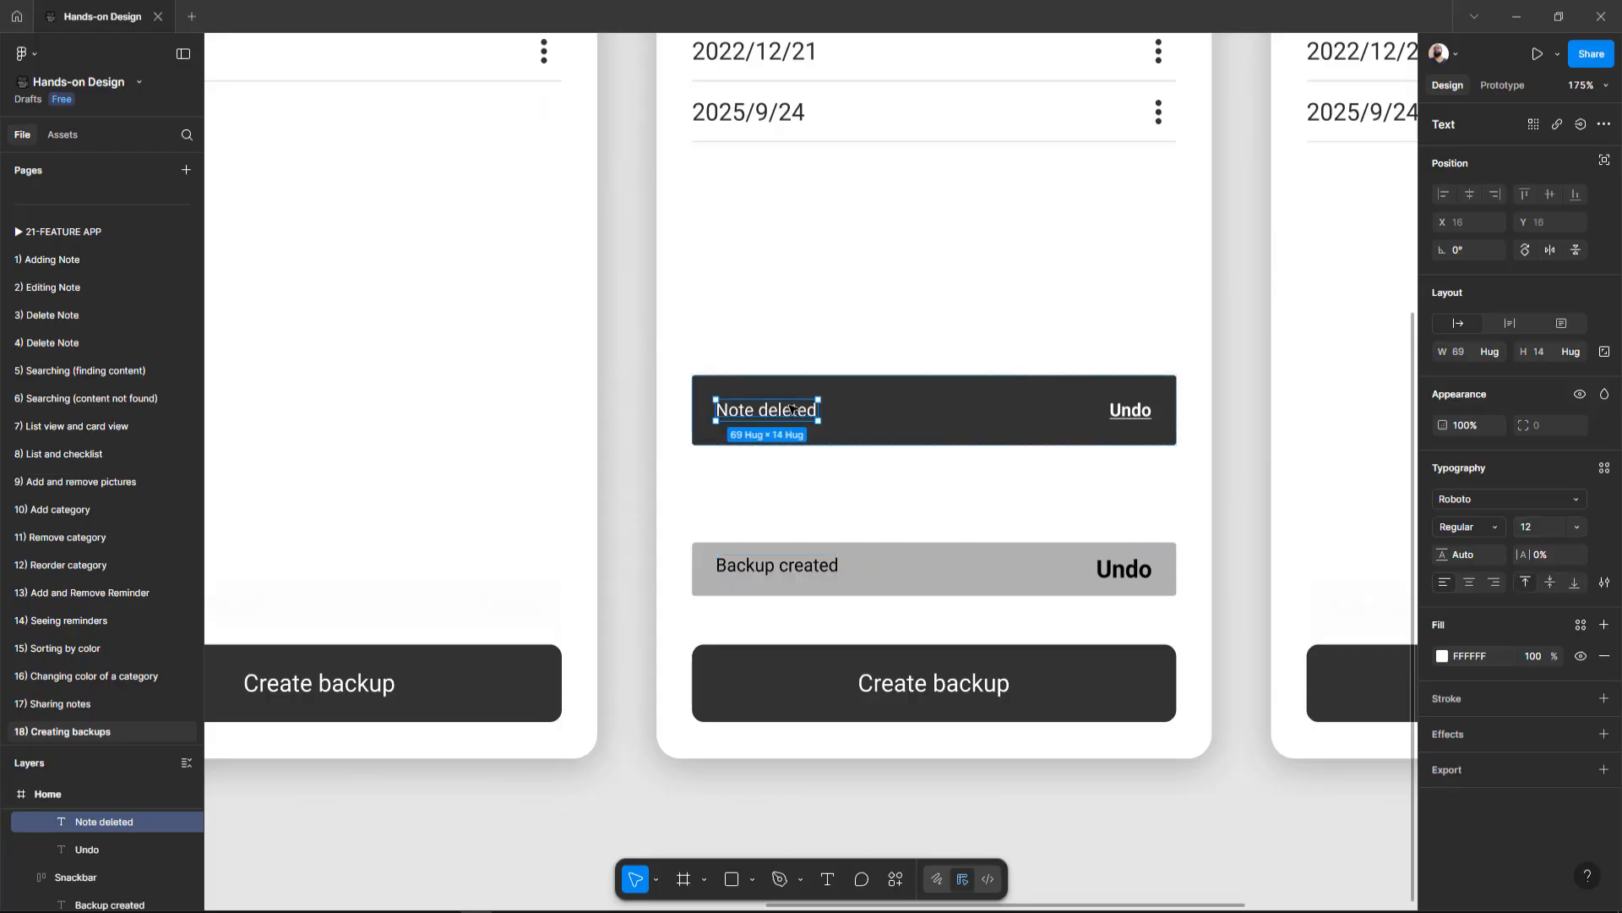
left_click(778, 564)
left_click(1484, 657)
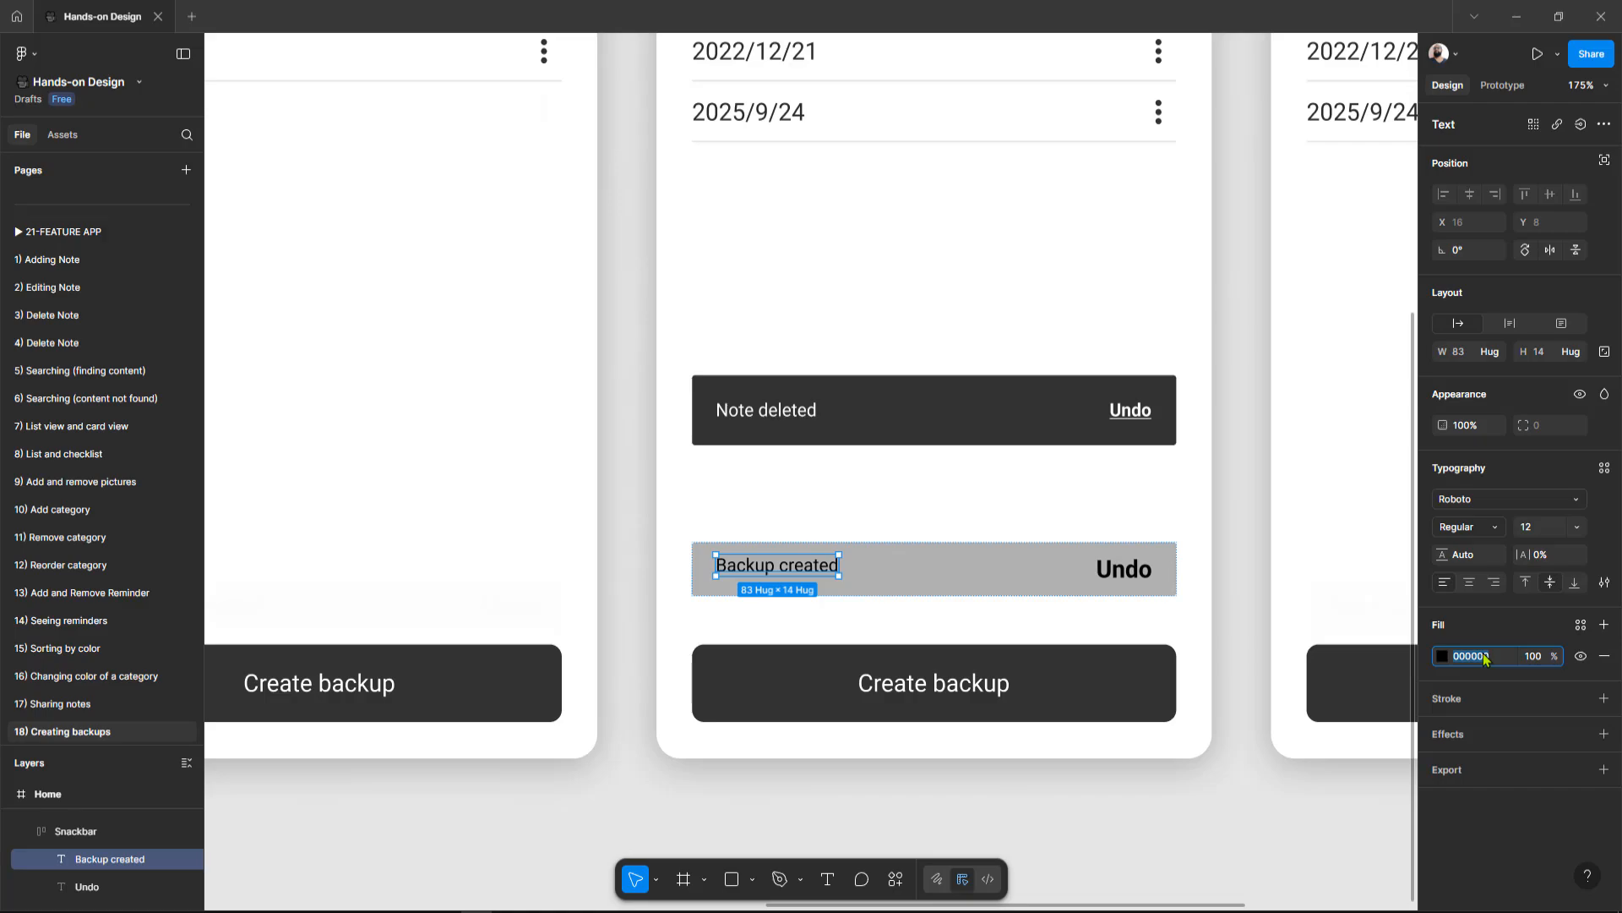
type("FFFFFF")
key("Return")
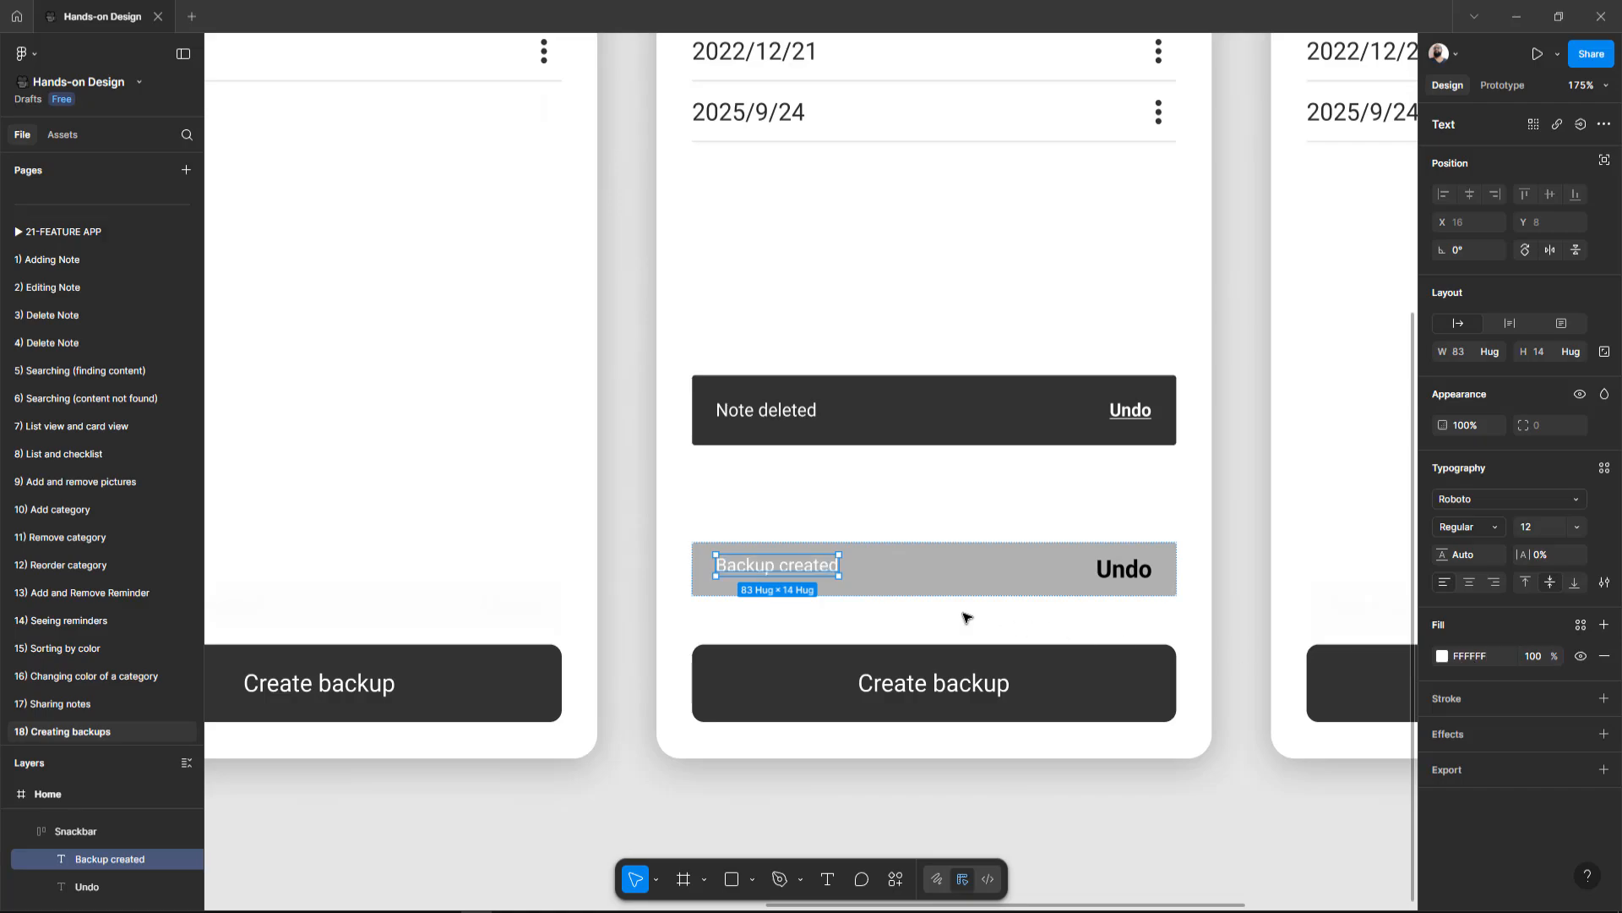
Step: Underline the snackbar's Undo label and set its size to 12 and its colour to FFF
left_click(1124, 568)
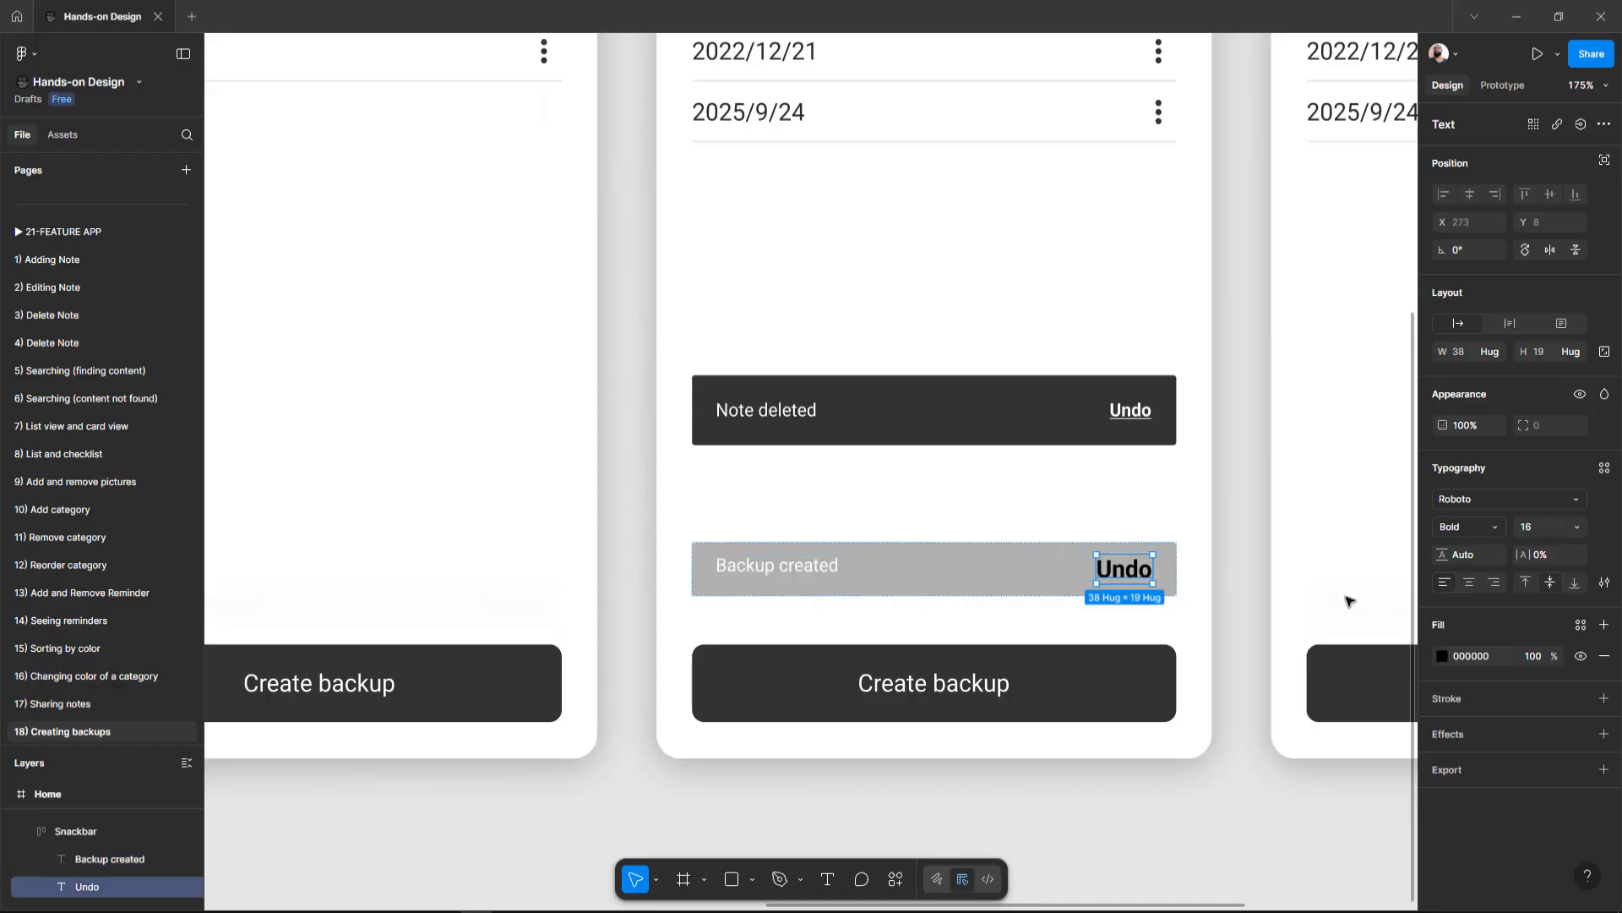
key("ctrl+u")
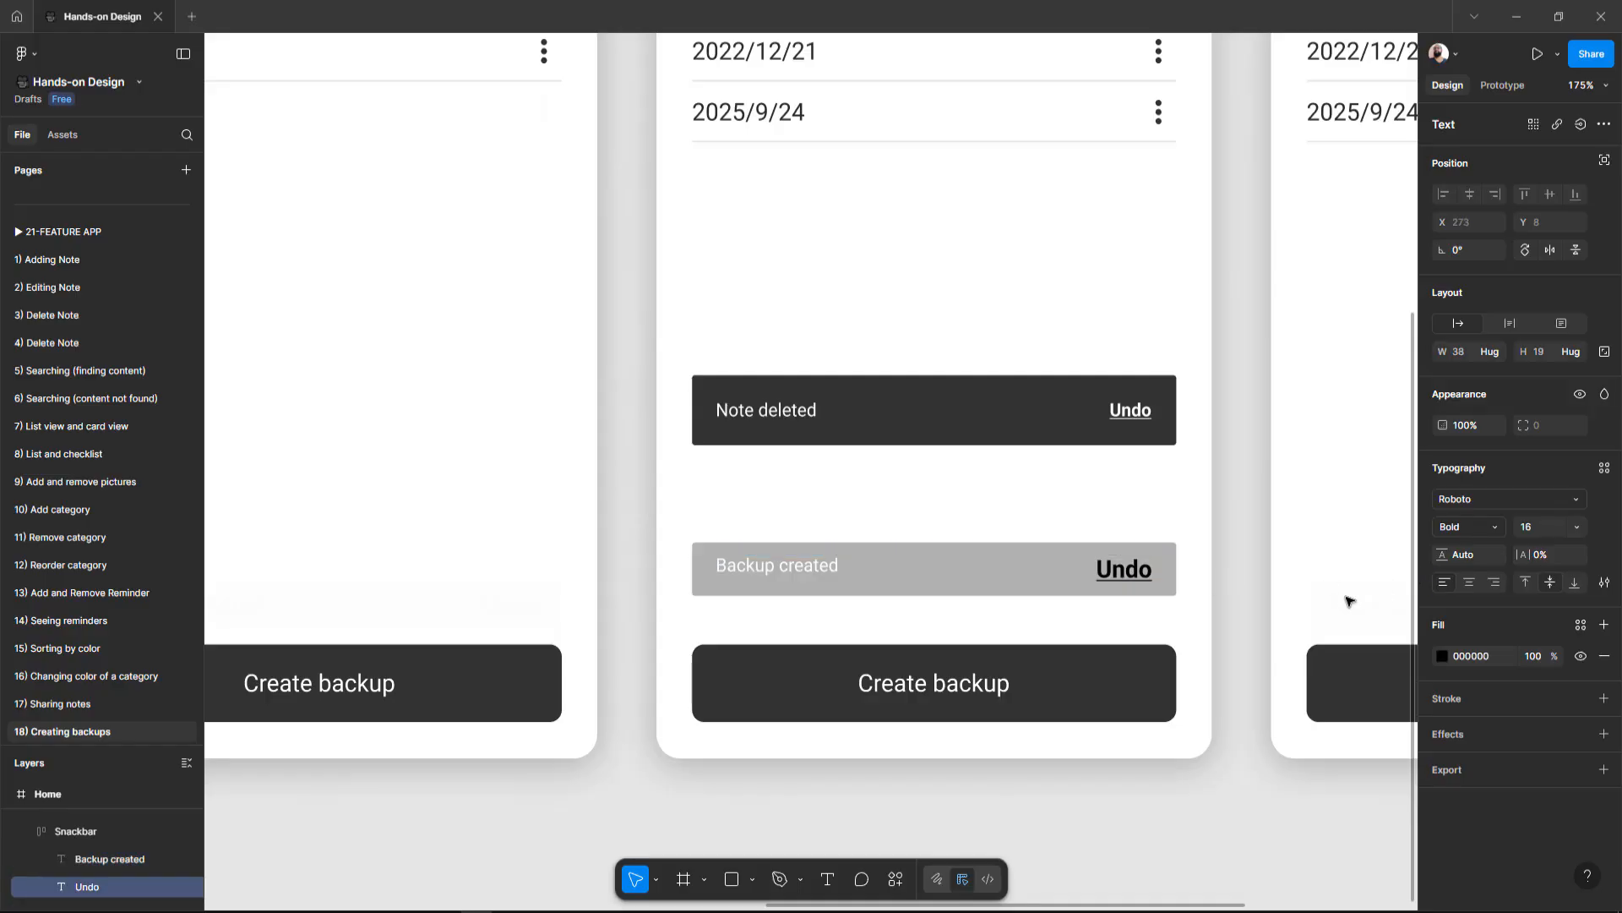
left_click(1548, 528)
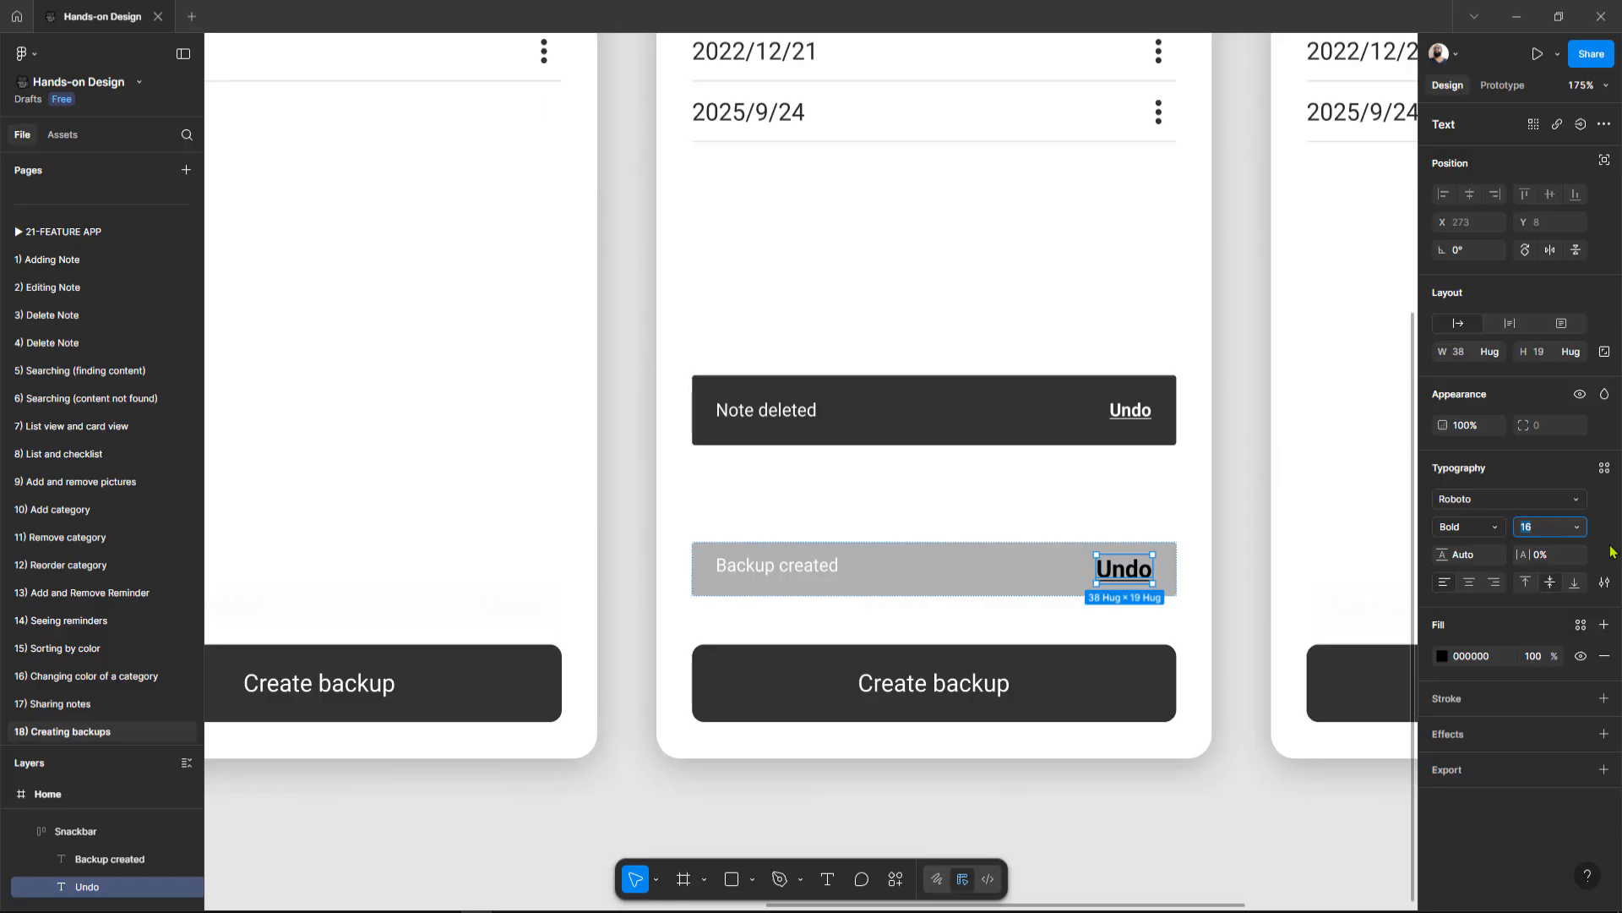
key("Return")
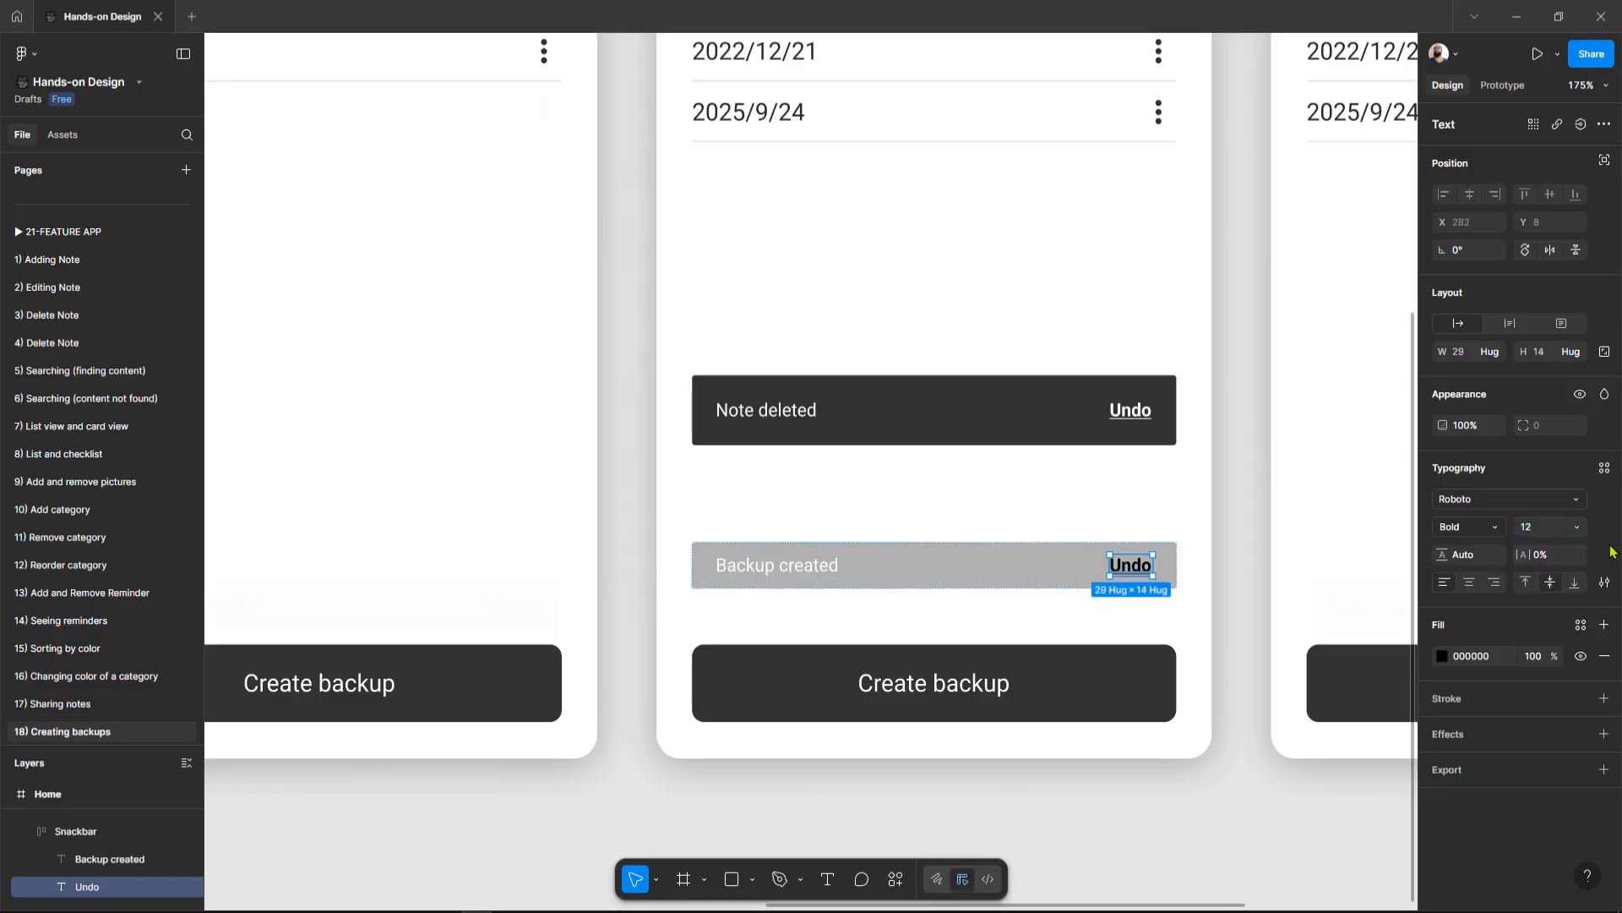
left_click(1471, 656)
type("fffff")
key("Return")
Step: Set the Backup created snackbar's vertical padding to 16 and sample the Note deleted snackbar's dark fill for it
left_click(874, 409)
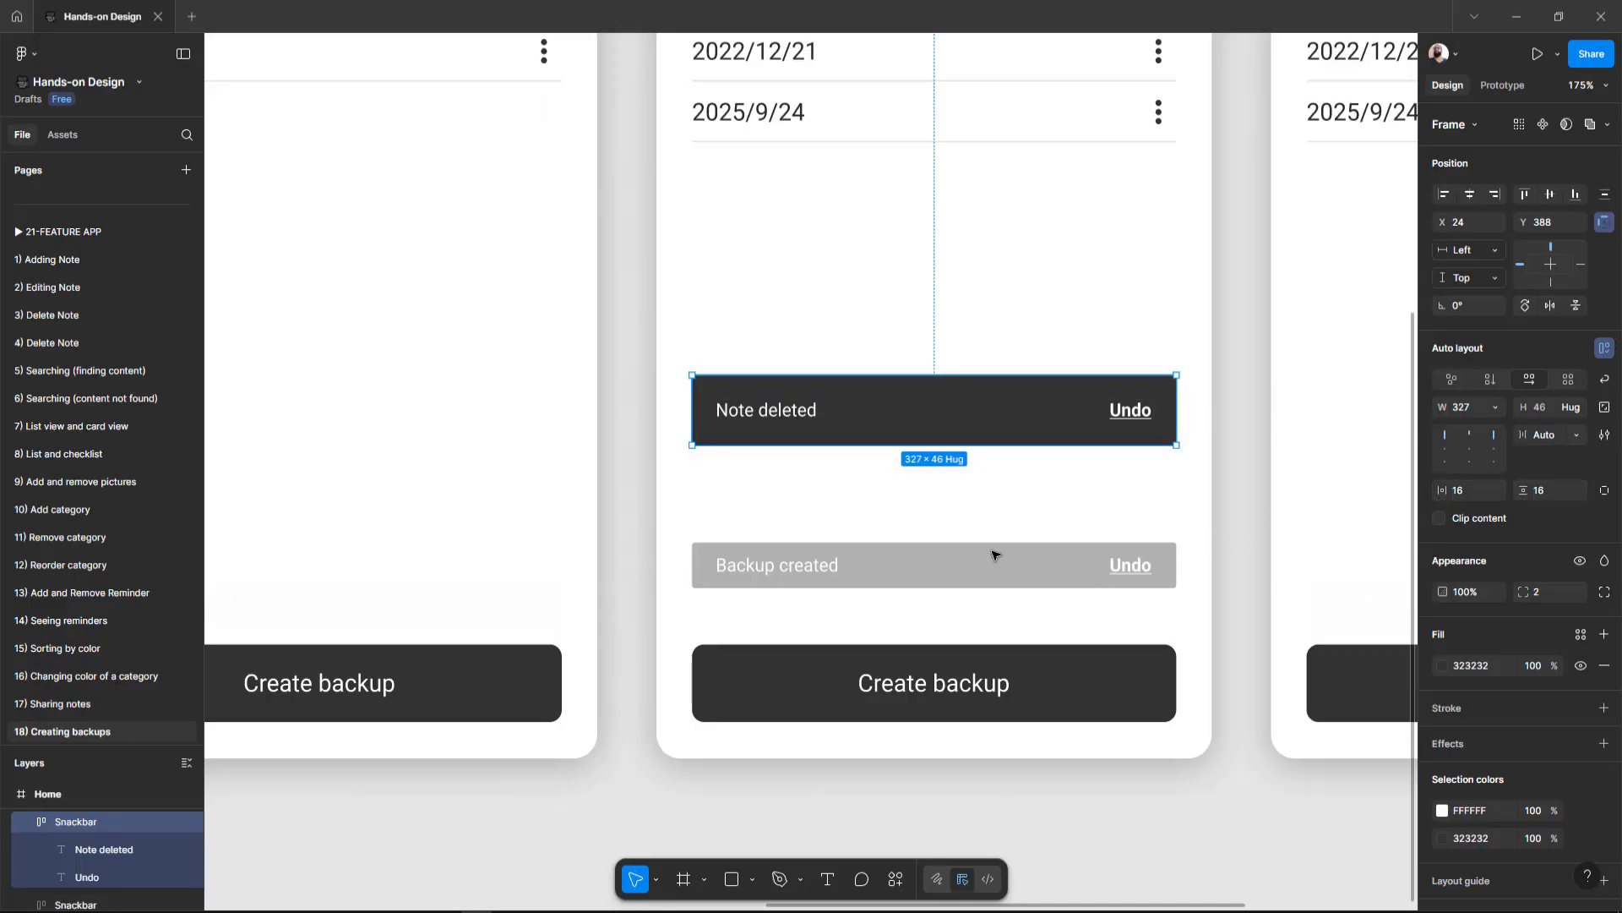
left_click(970, 572)
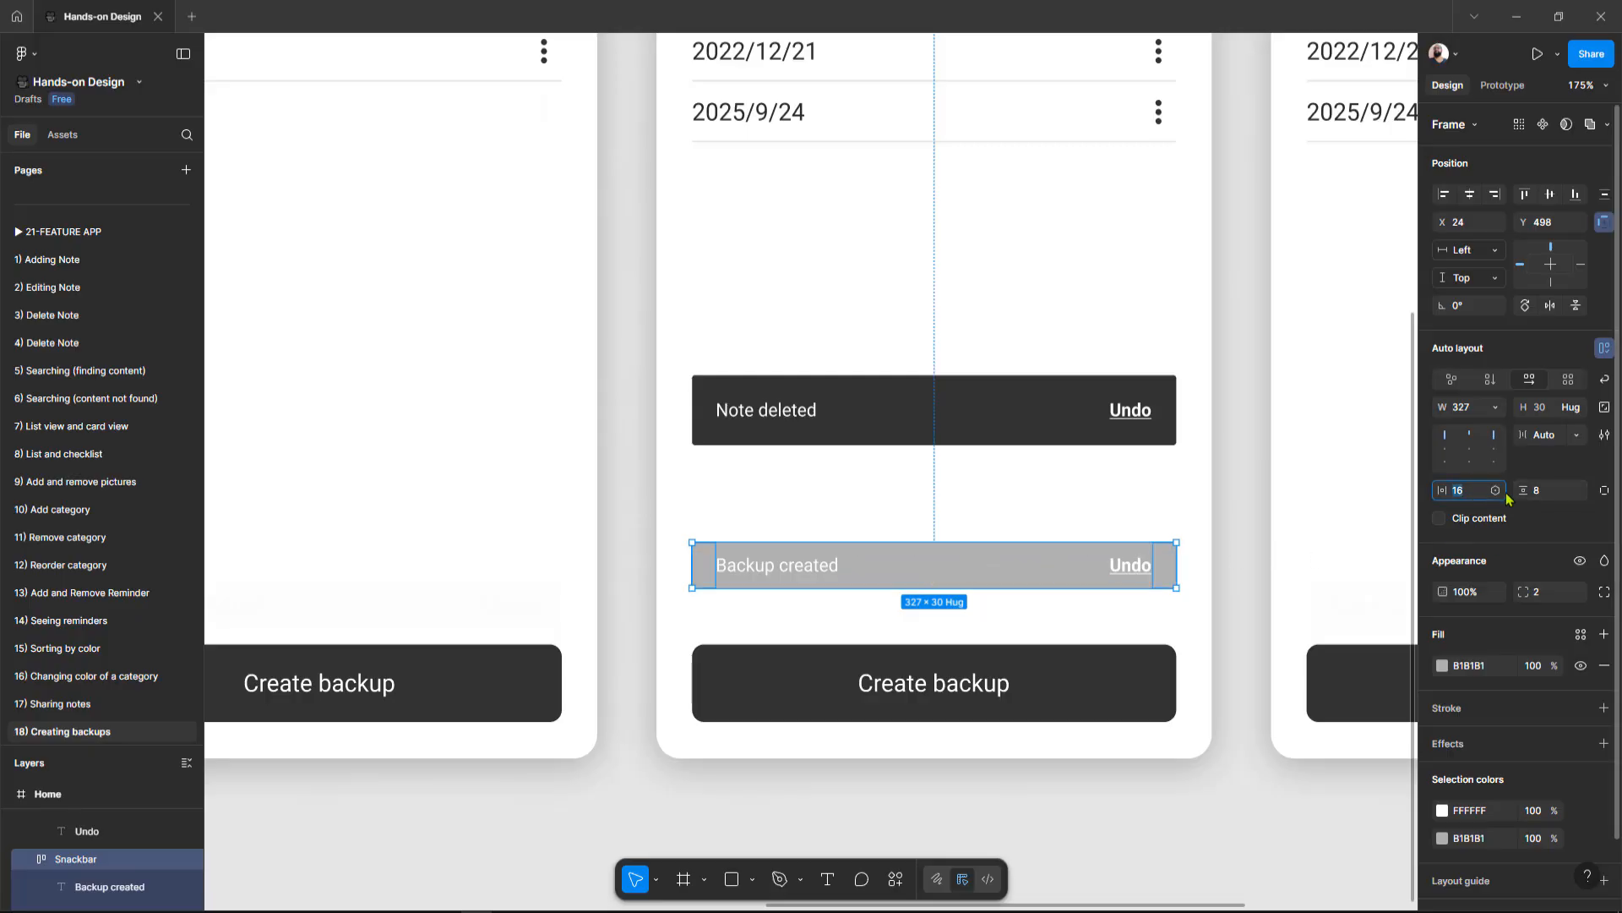
left_click(1560, 498)
type("16")
key("Return")
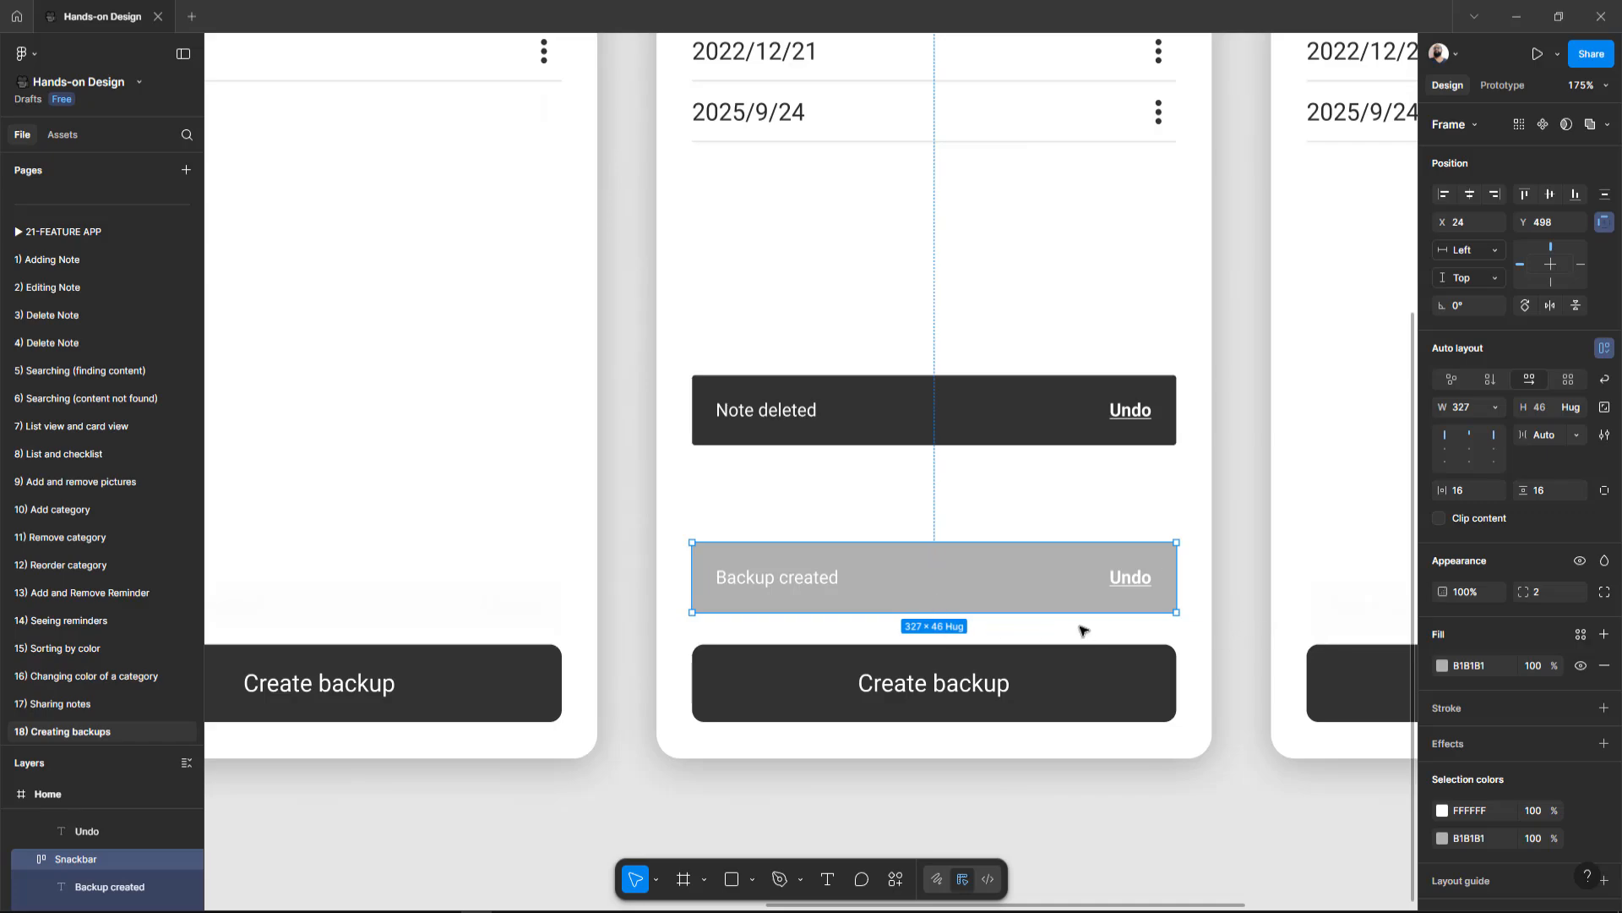
key("i")
key("Escape")
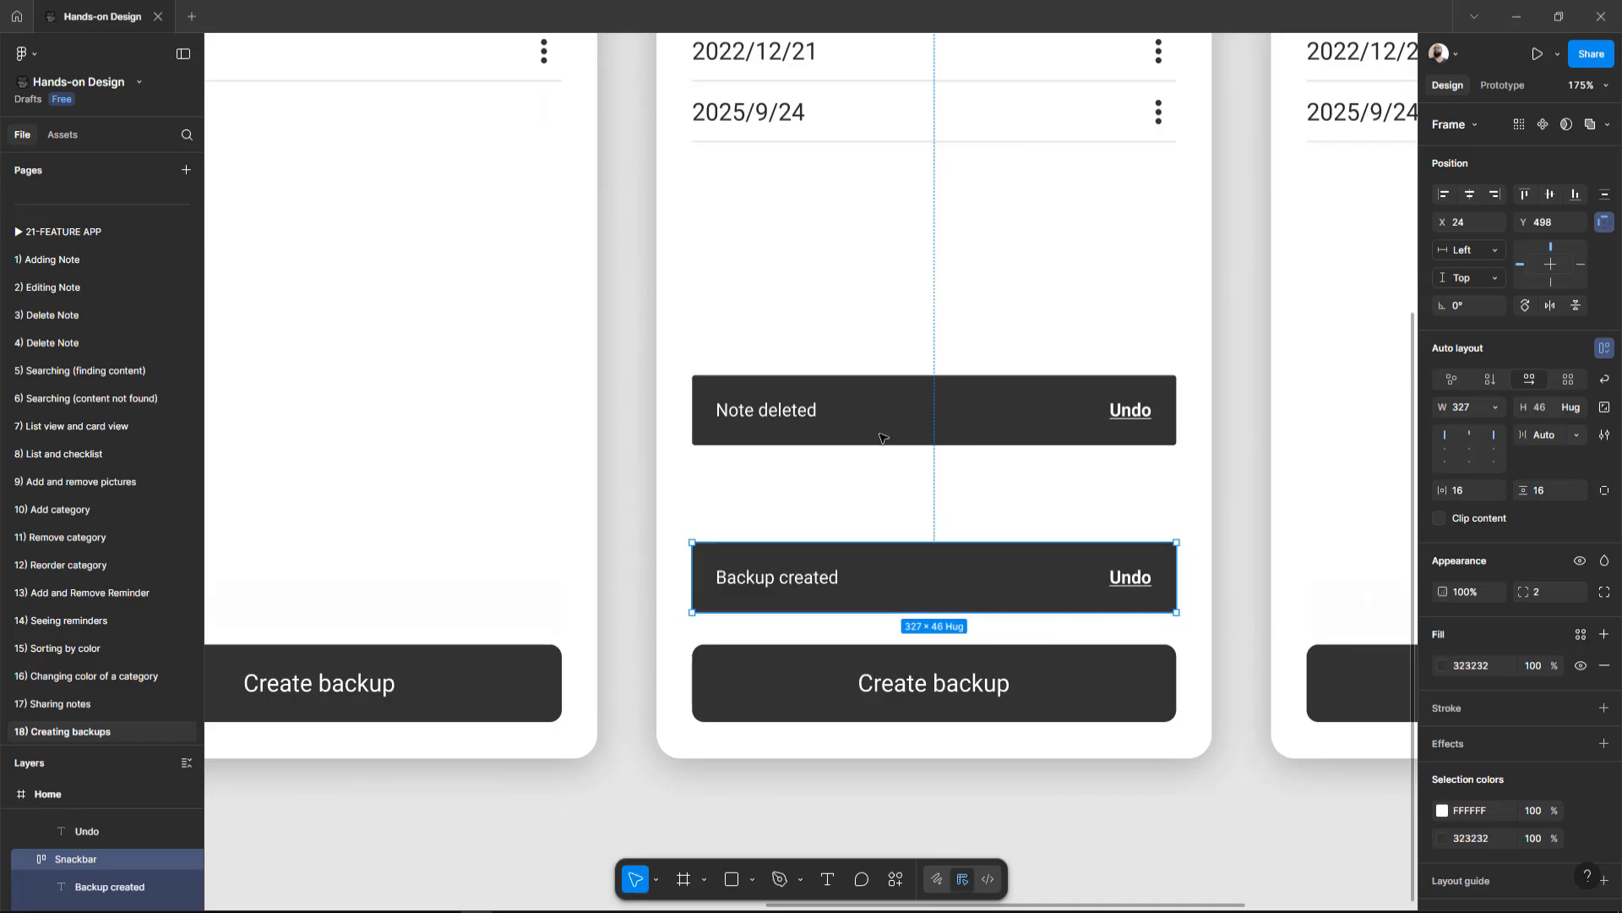
Step: Delete the reference Note deleted snackbar from the second frame
left_click(881, 438)
key("Delete")
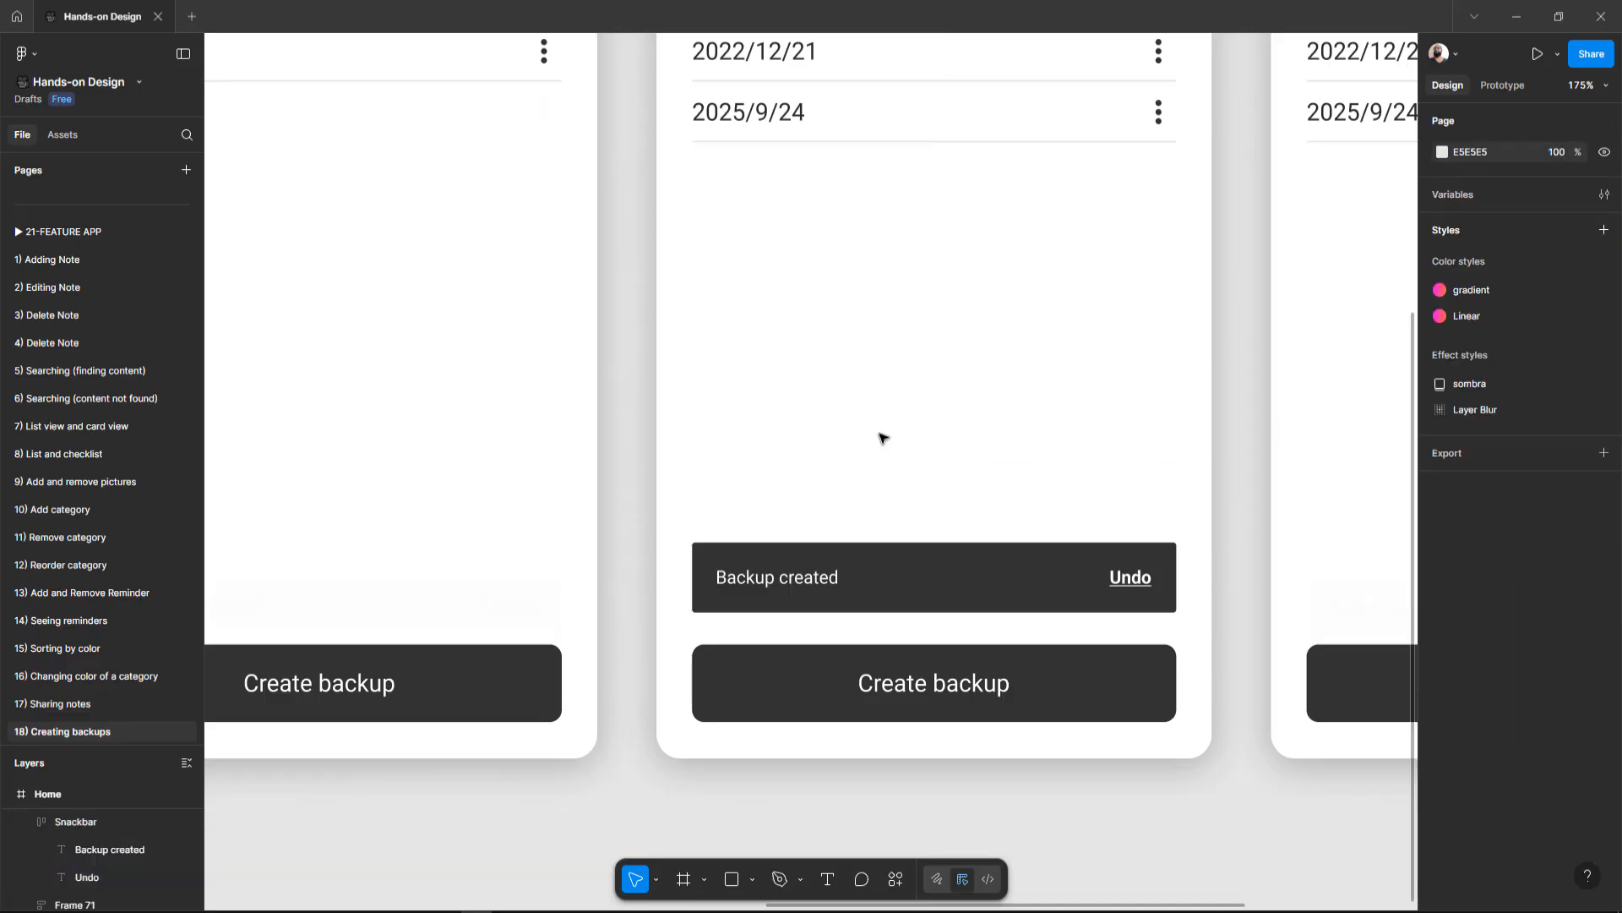
scroll(887, 448, "down", 5)
left_click(875, 542)
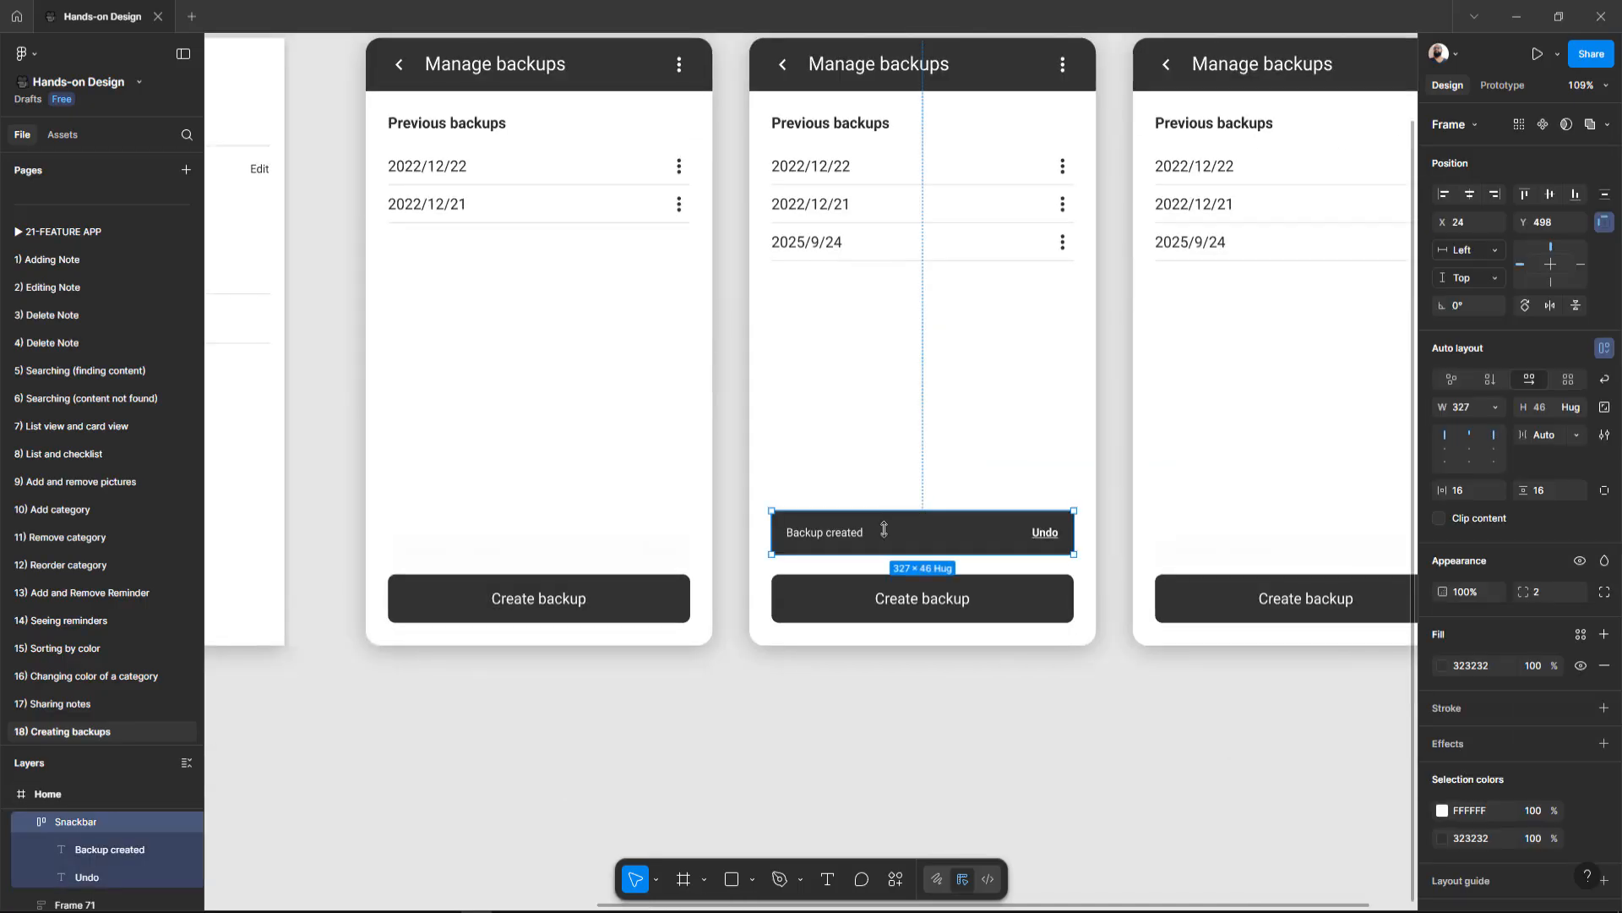
Step: Compare the three Manage backups frames and their snackbar areas with the interface panels hidden
scroll(942, 518, "right", 5)
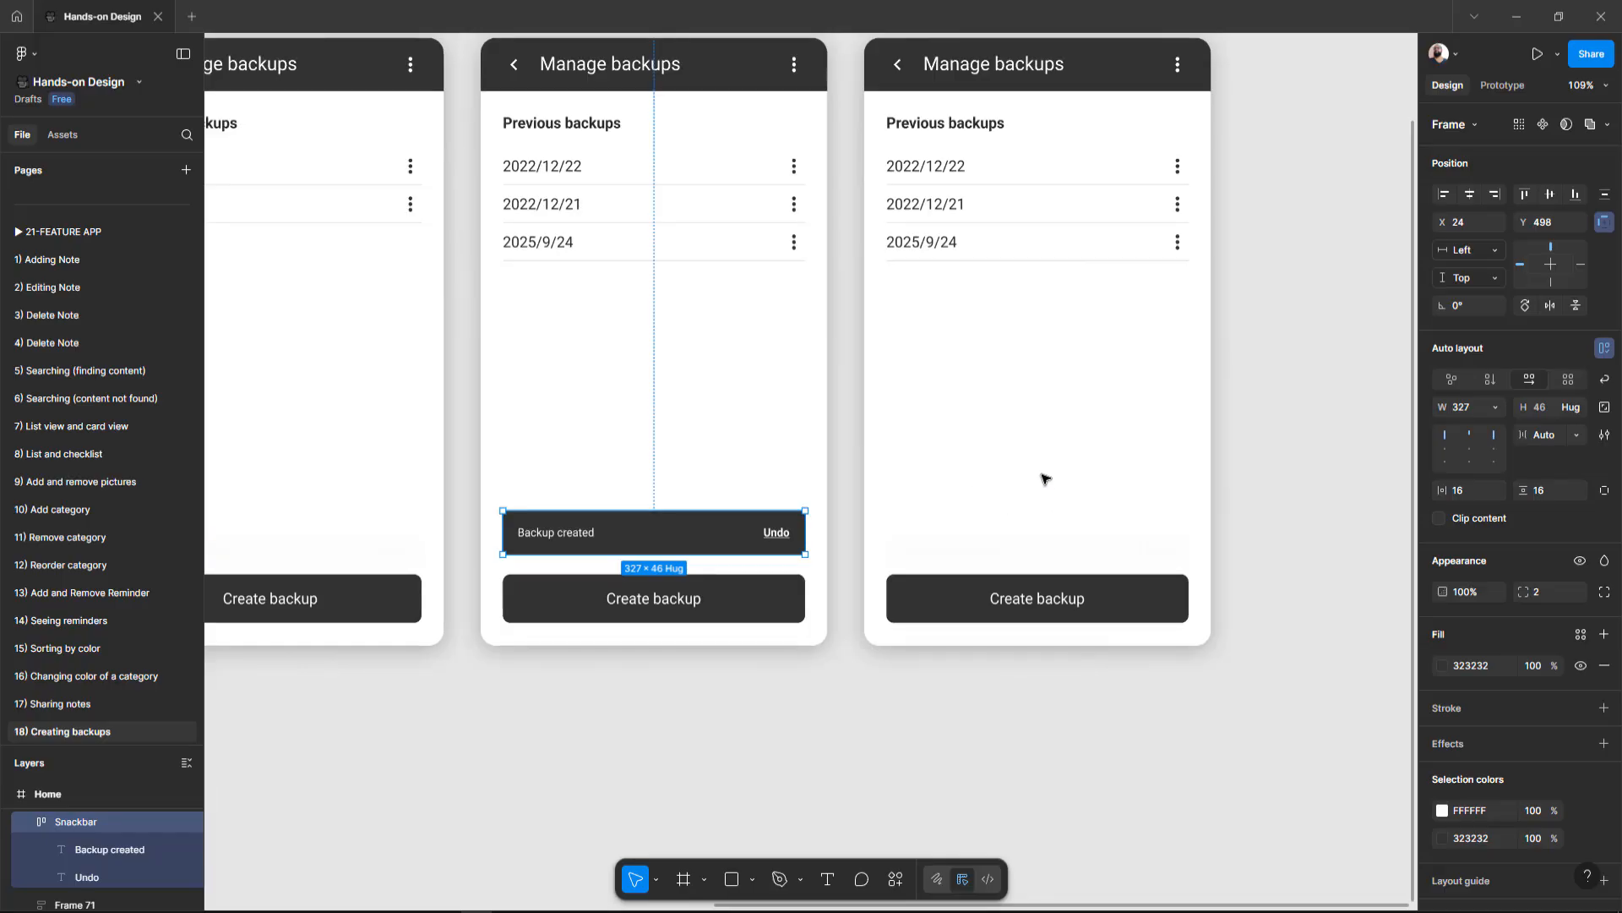
scroll(993, 518, "left", 4)
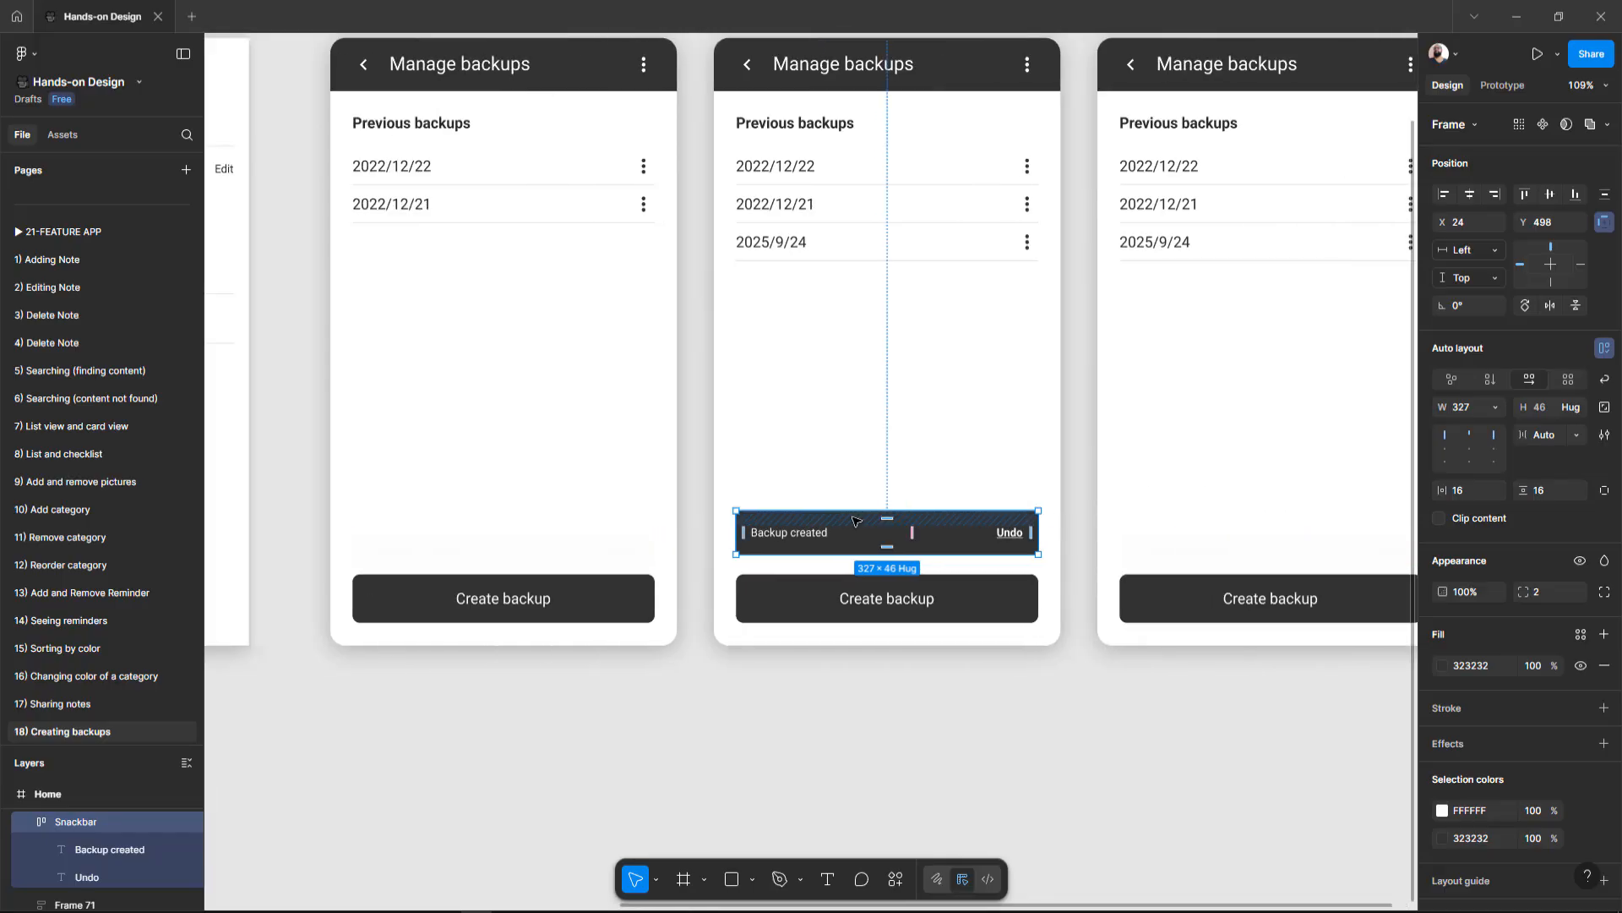
scroll(855, 521, "down", 2)
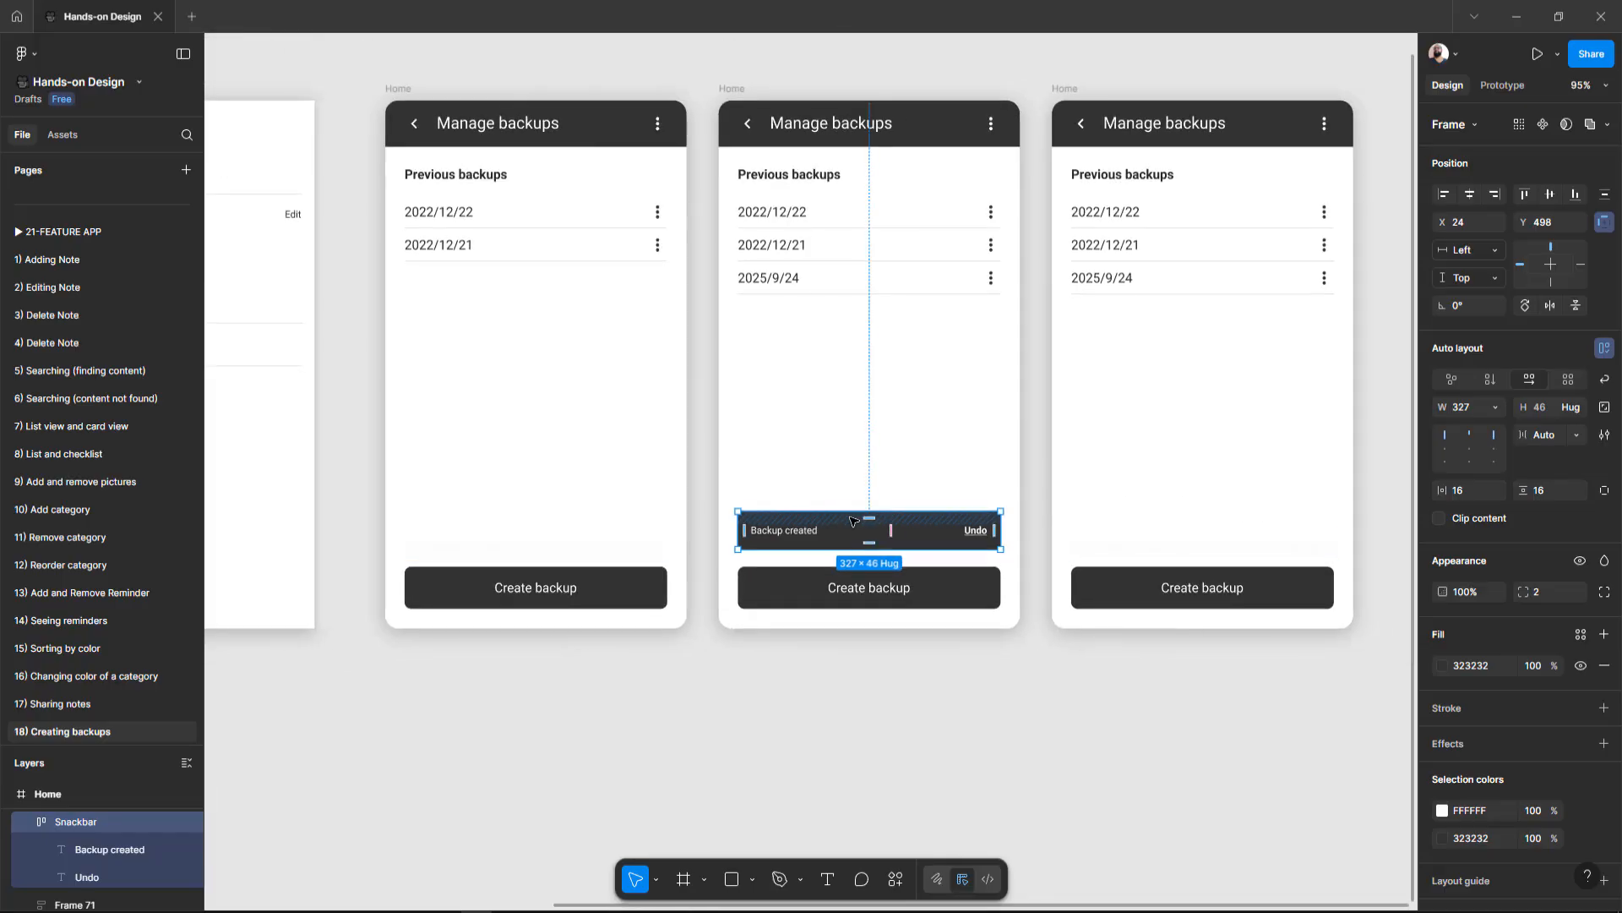
key("ctrl+backslash")
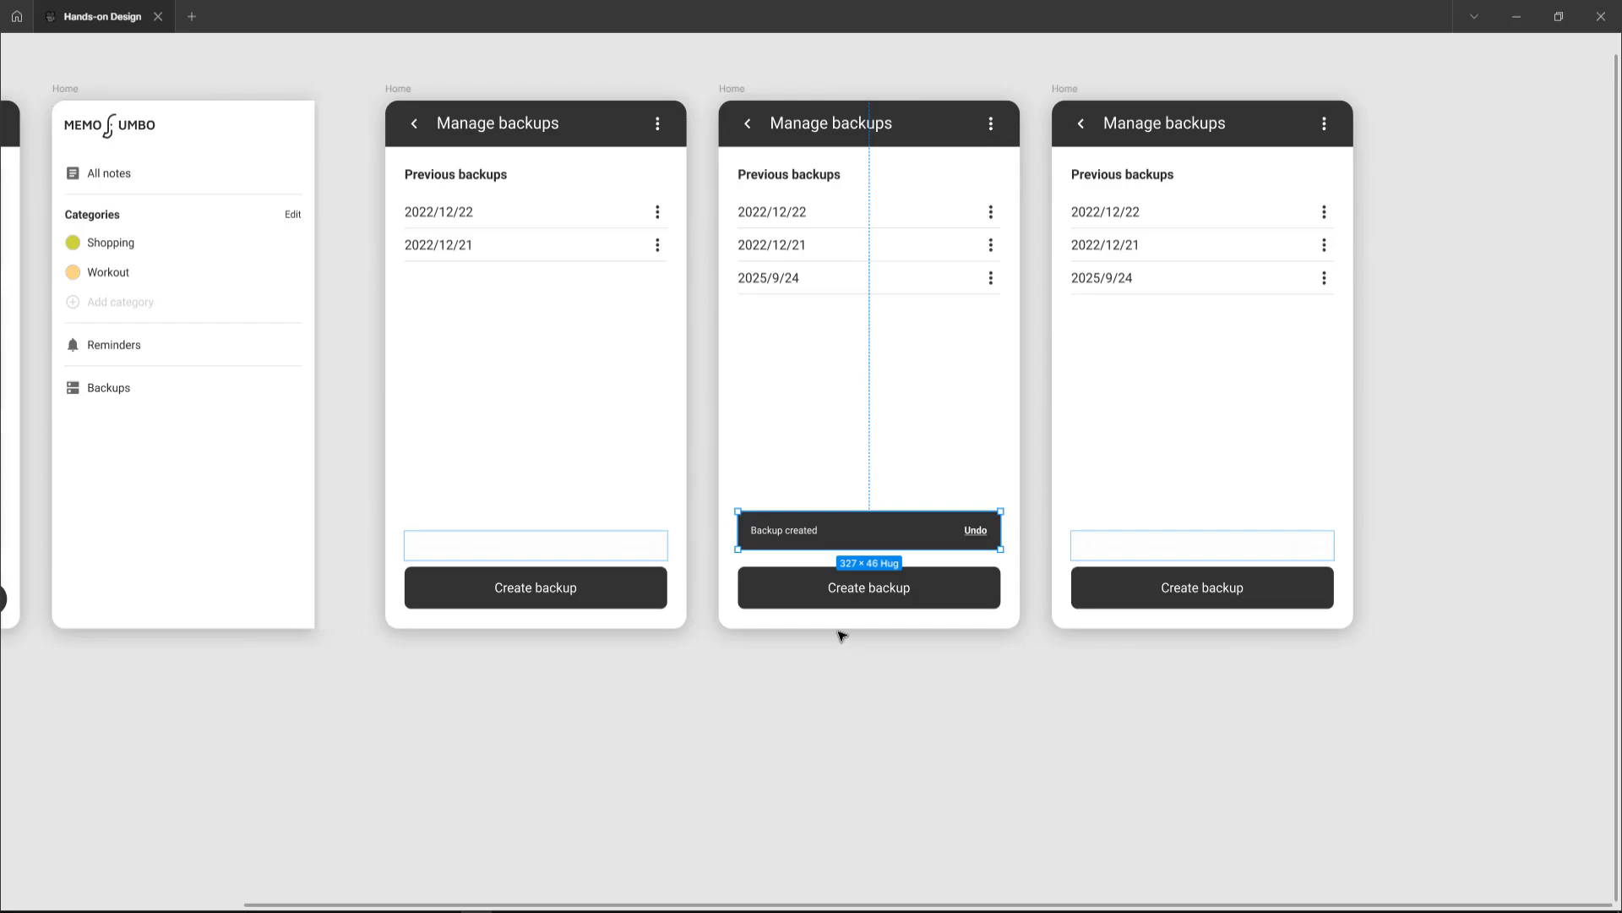
left_click(819, 587)
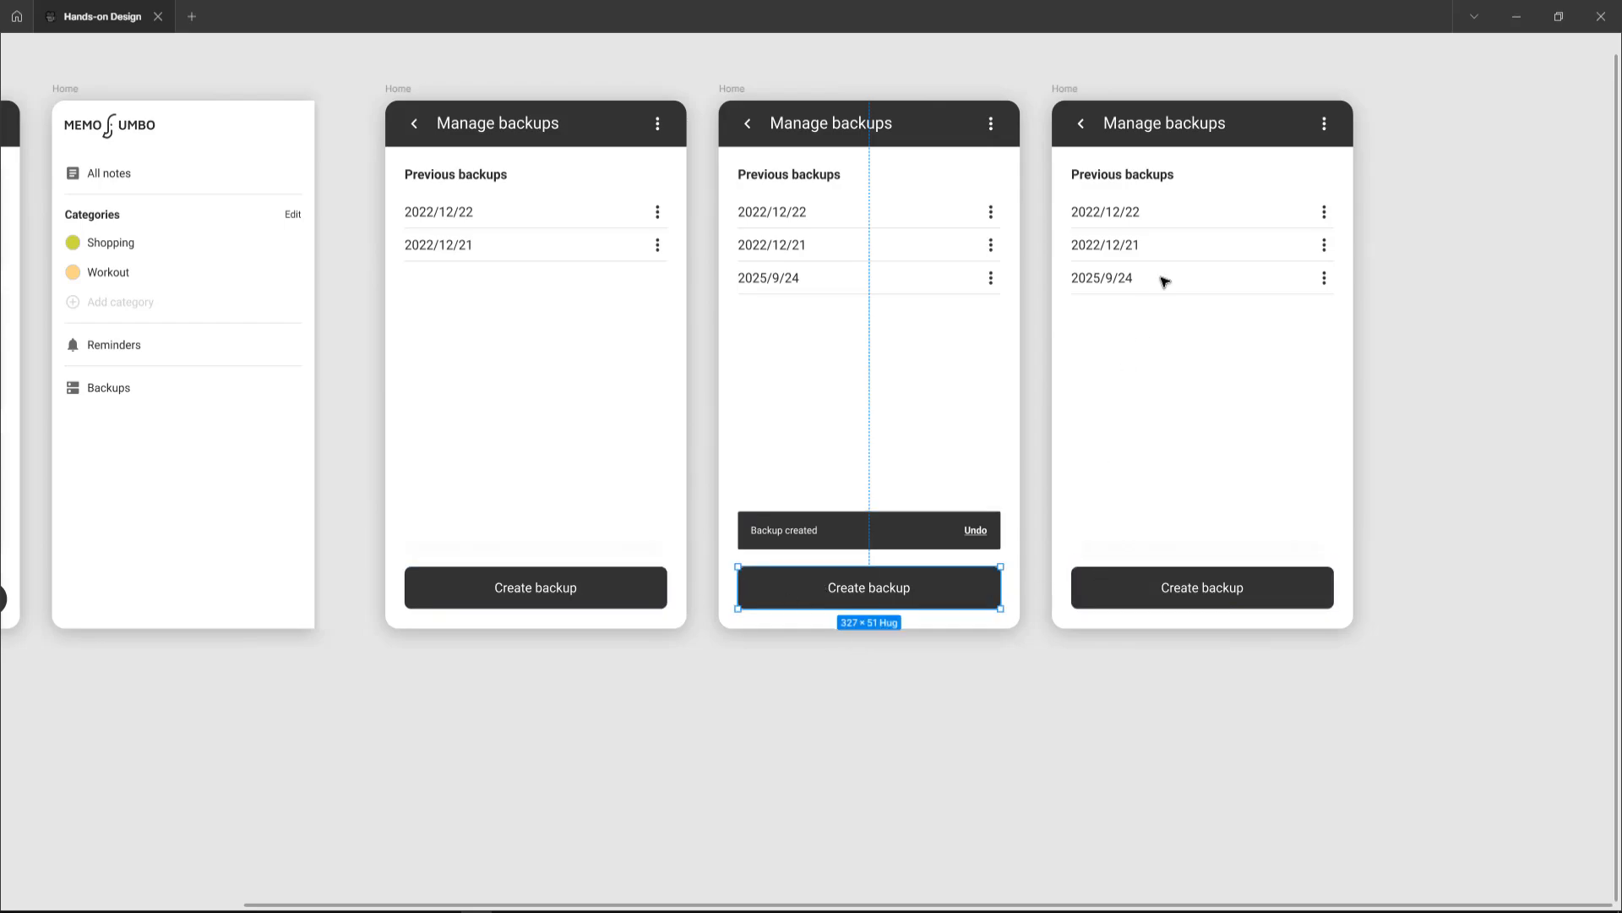
left_click(1169, 131)
left_click(1141, 174)
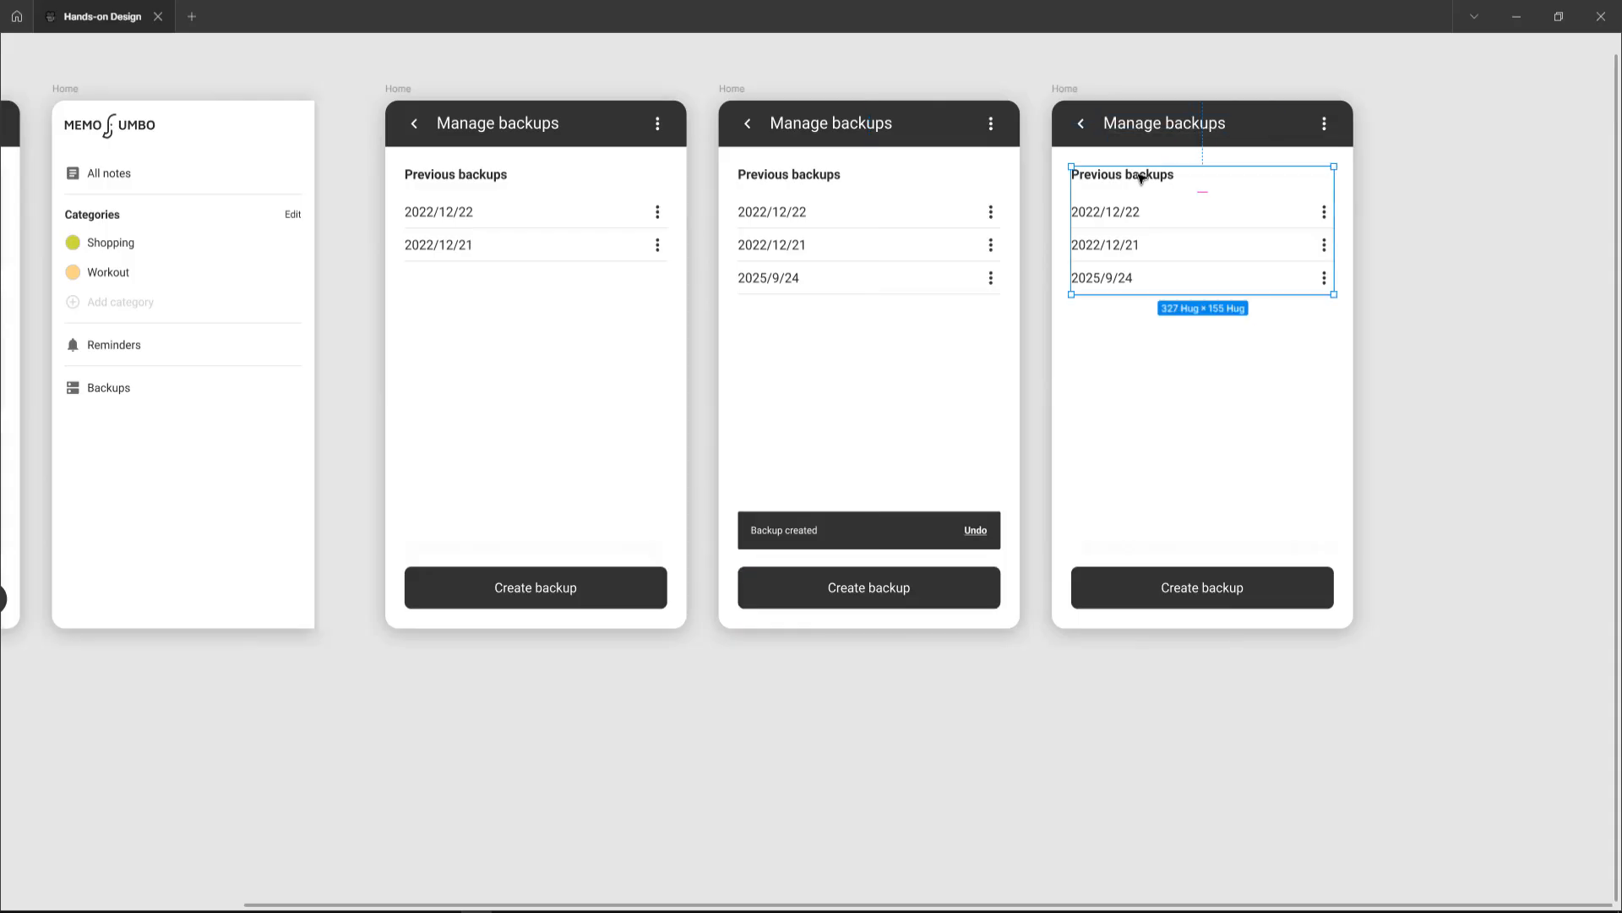
left_click(1141, 174)
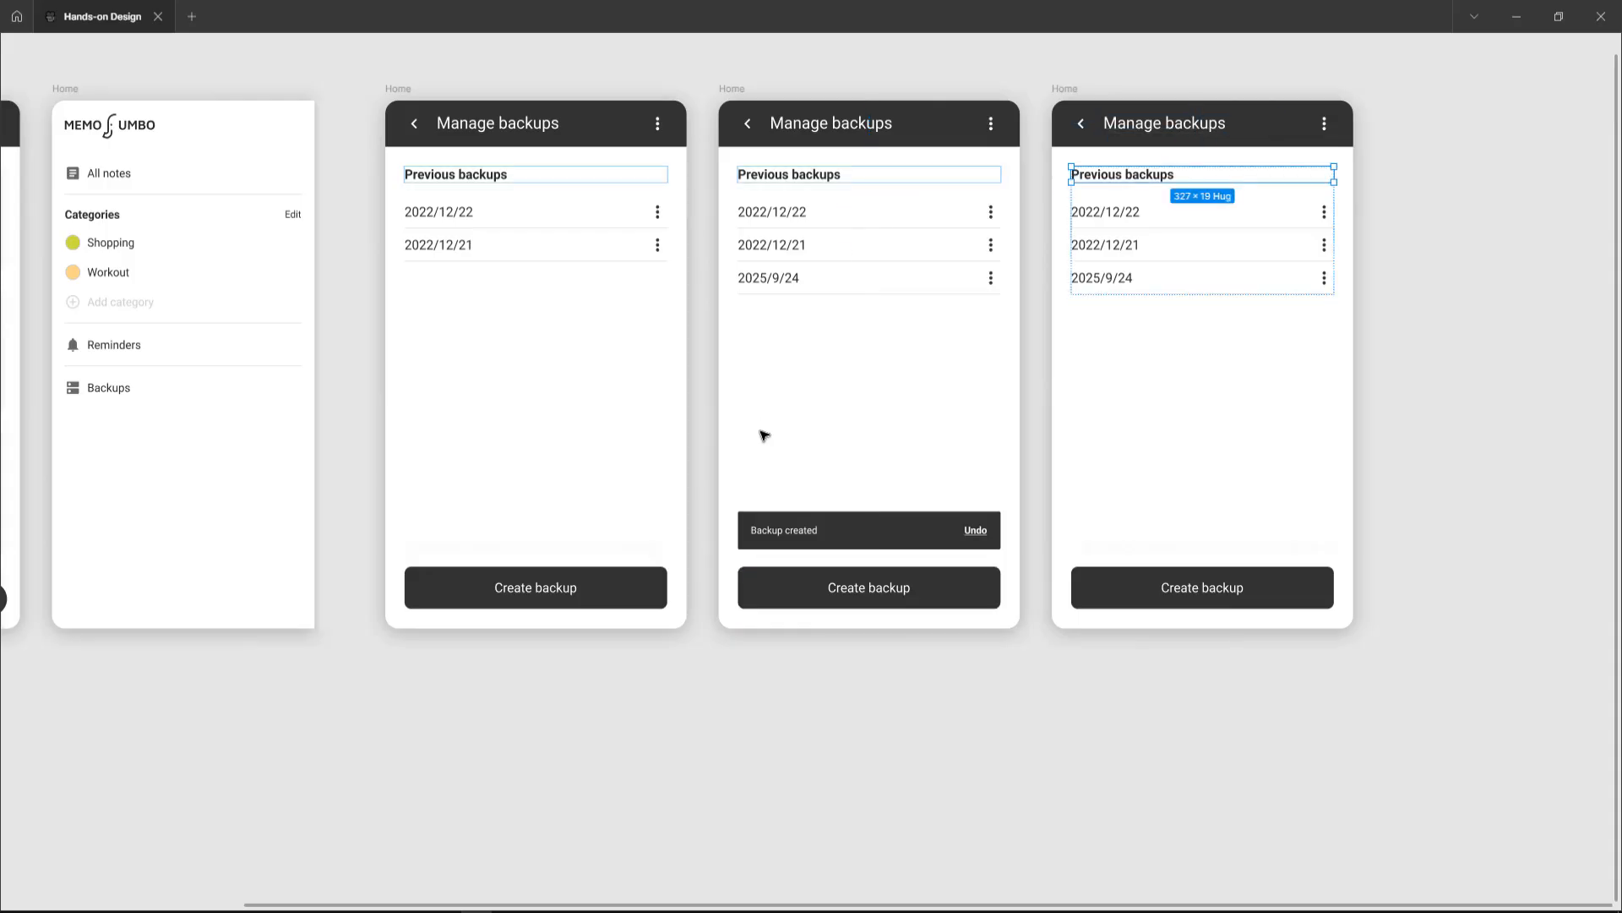
Step: Replace the first Manage backups frame's empty snackbar placeholder with a copy of the Backup created snackbar, nudged down
left_click(786, 534)
scroll(786, 534, "left", 3)
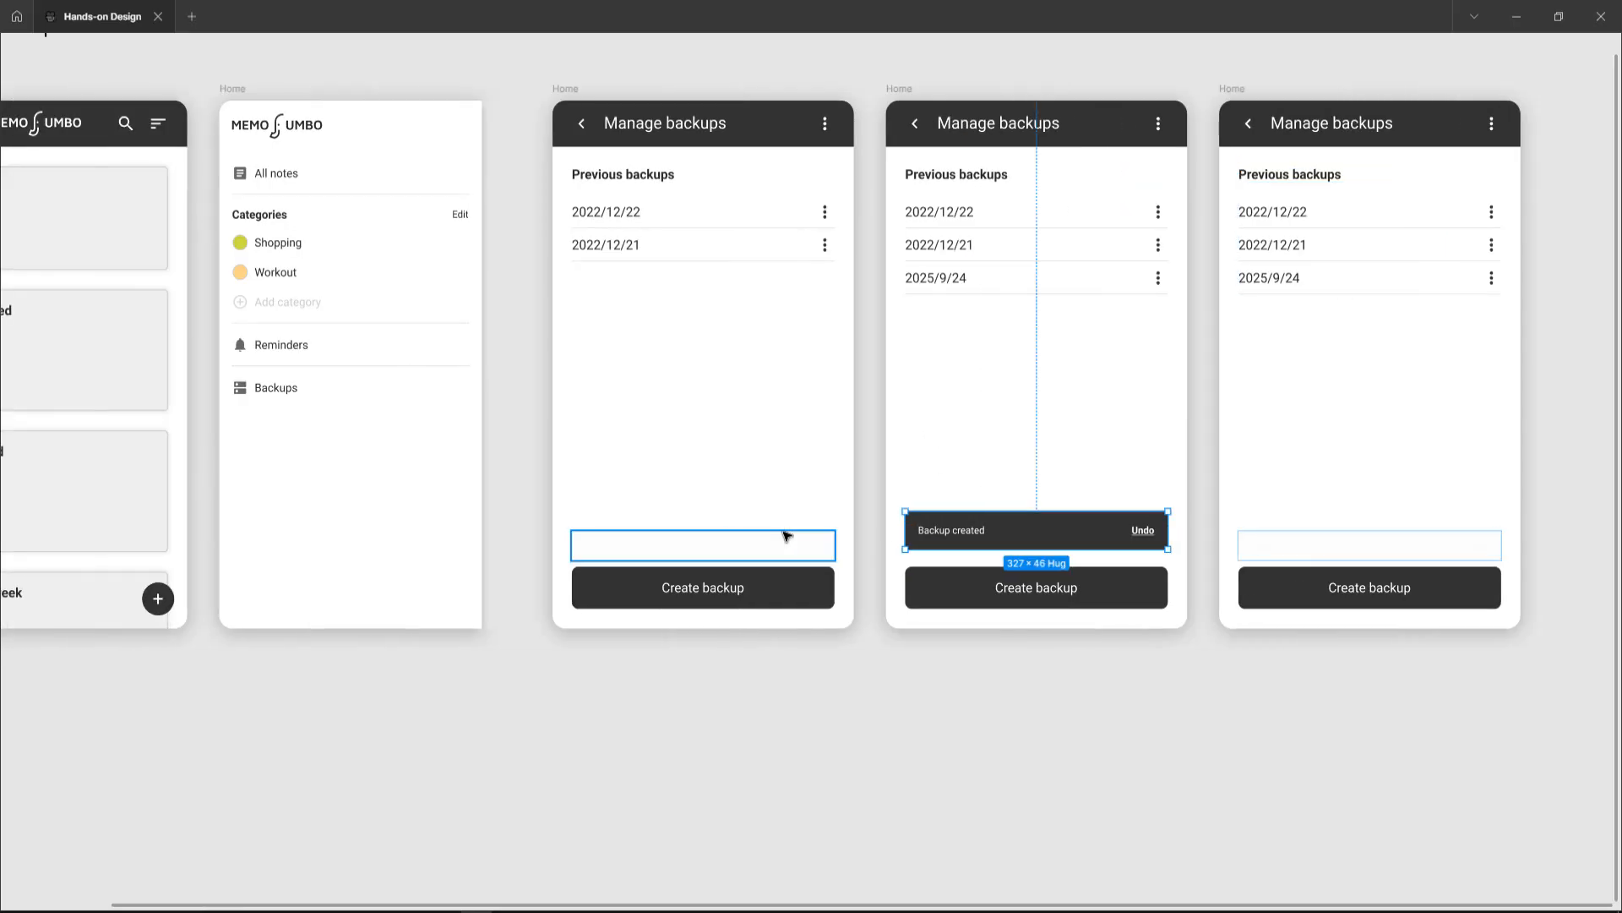
left_click(693, 543)
key("Delete")
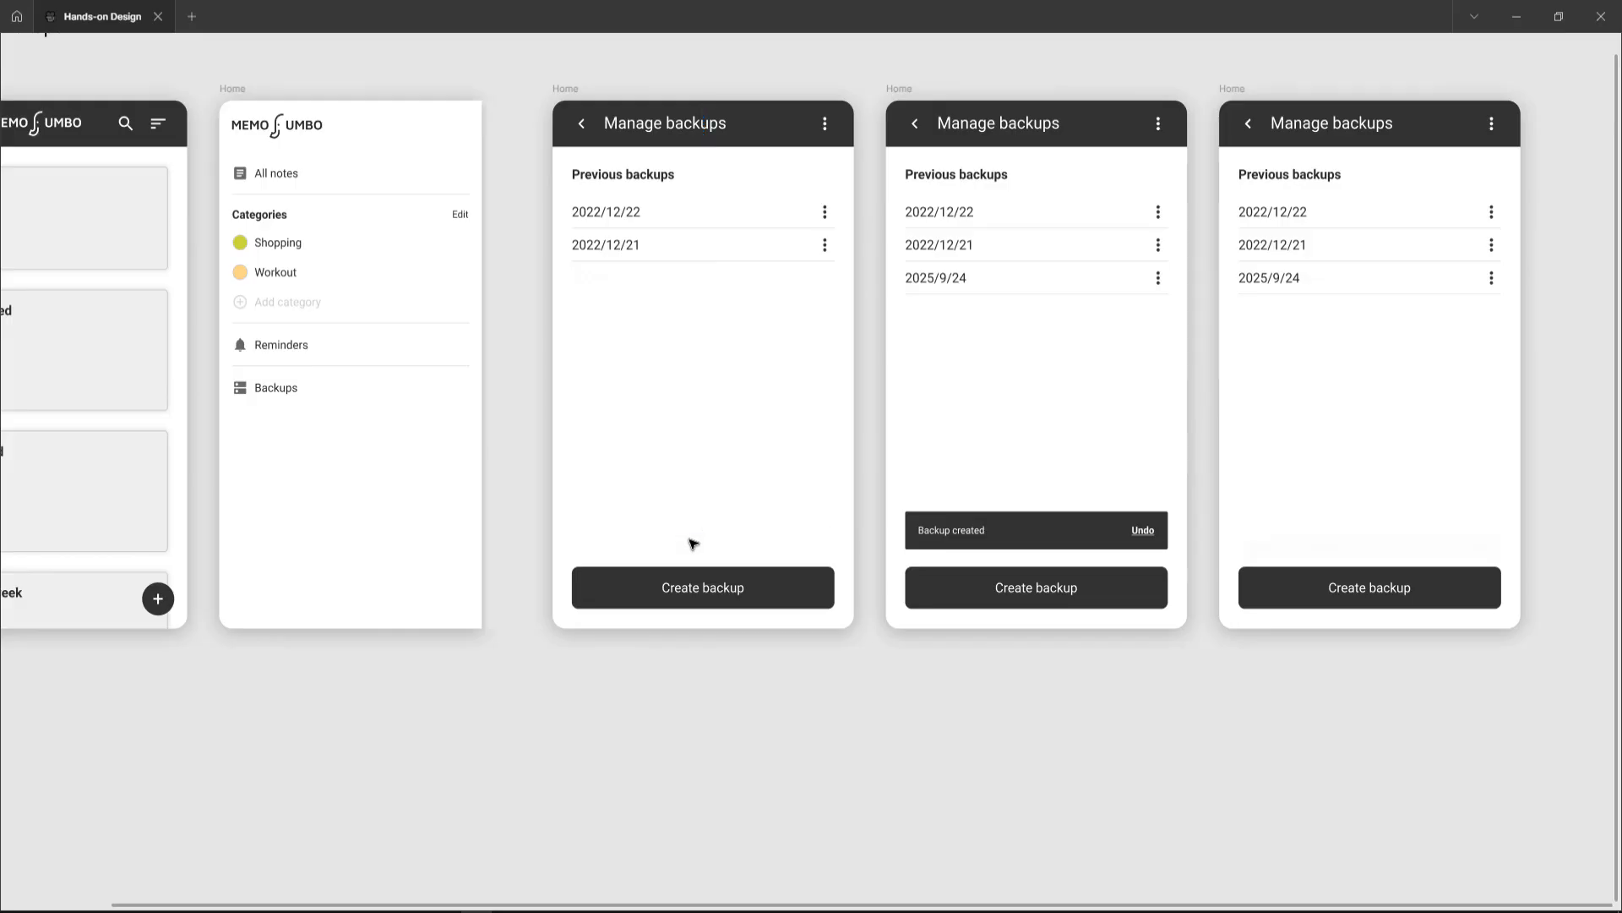
left_click(687, 544)
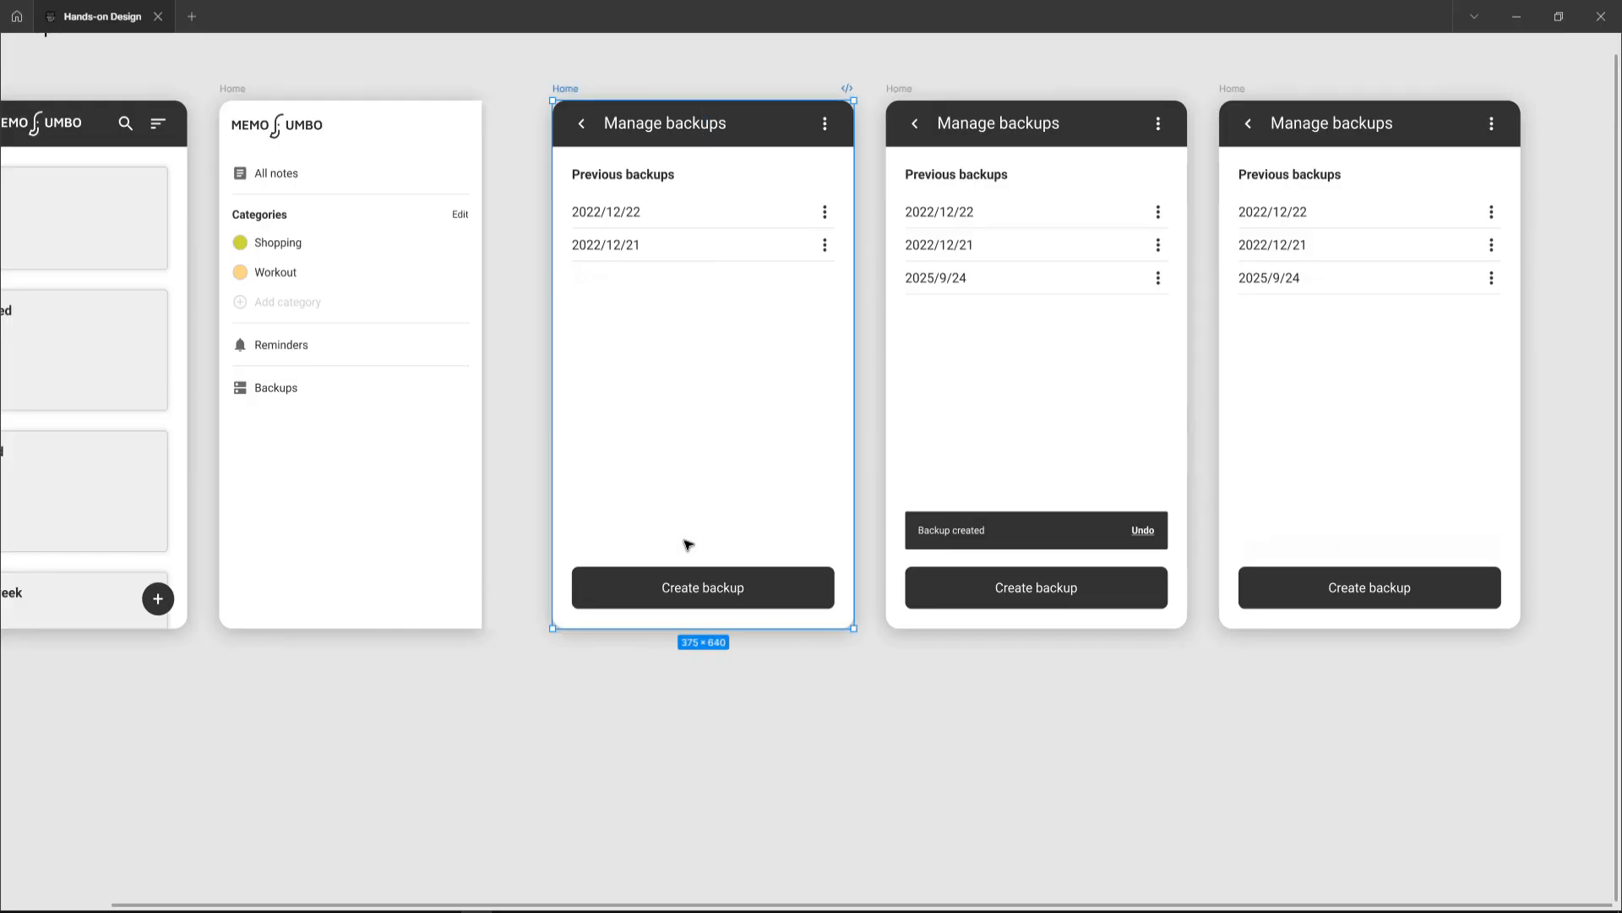
key("ctrl+v")
key("shift+Down")
key("shift+Down")
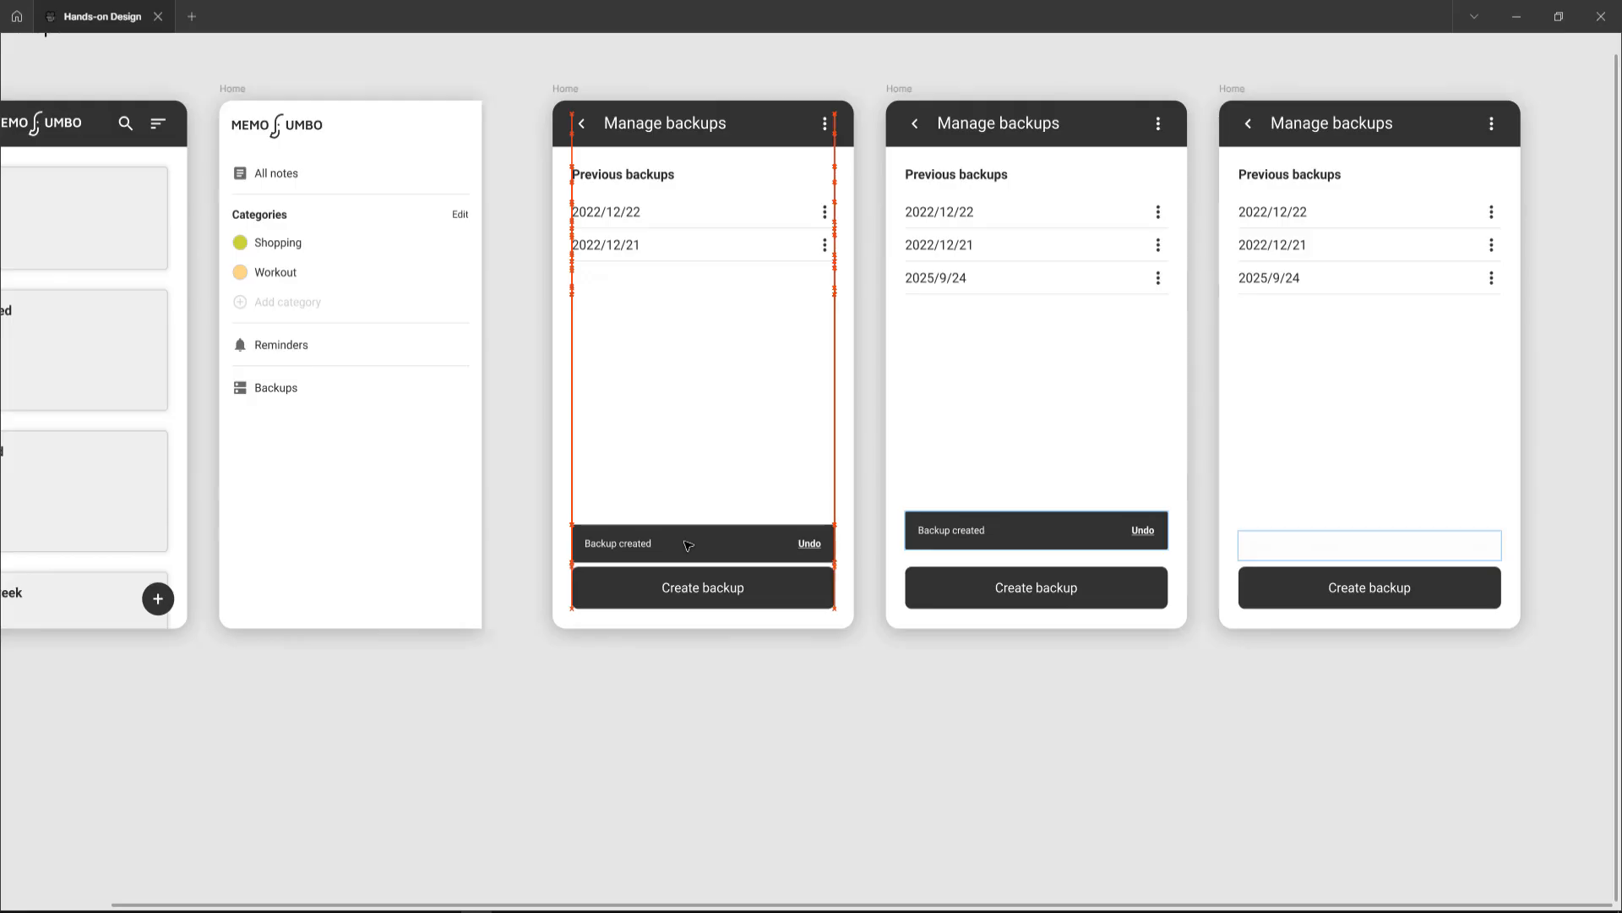
Step: Replace the third frame's empty snackbar placeholder with a pasted Backup created snackbar, nudged down
scroll(901, 571, "right", 1)
scroll(900, 570, "right", 2)
left_click(1199, 554)
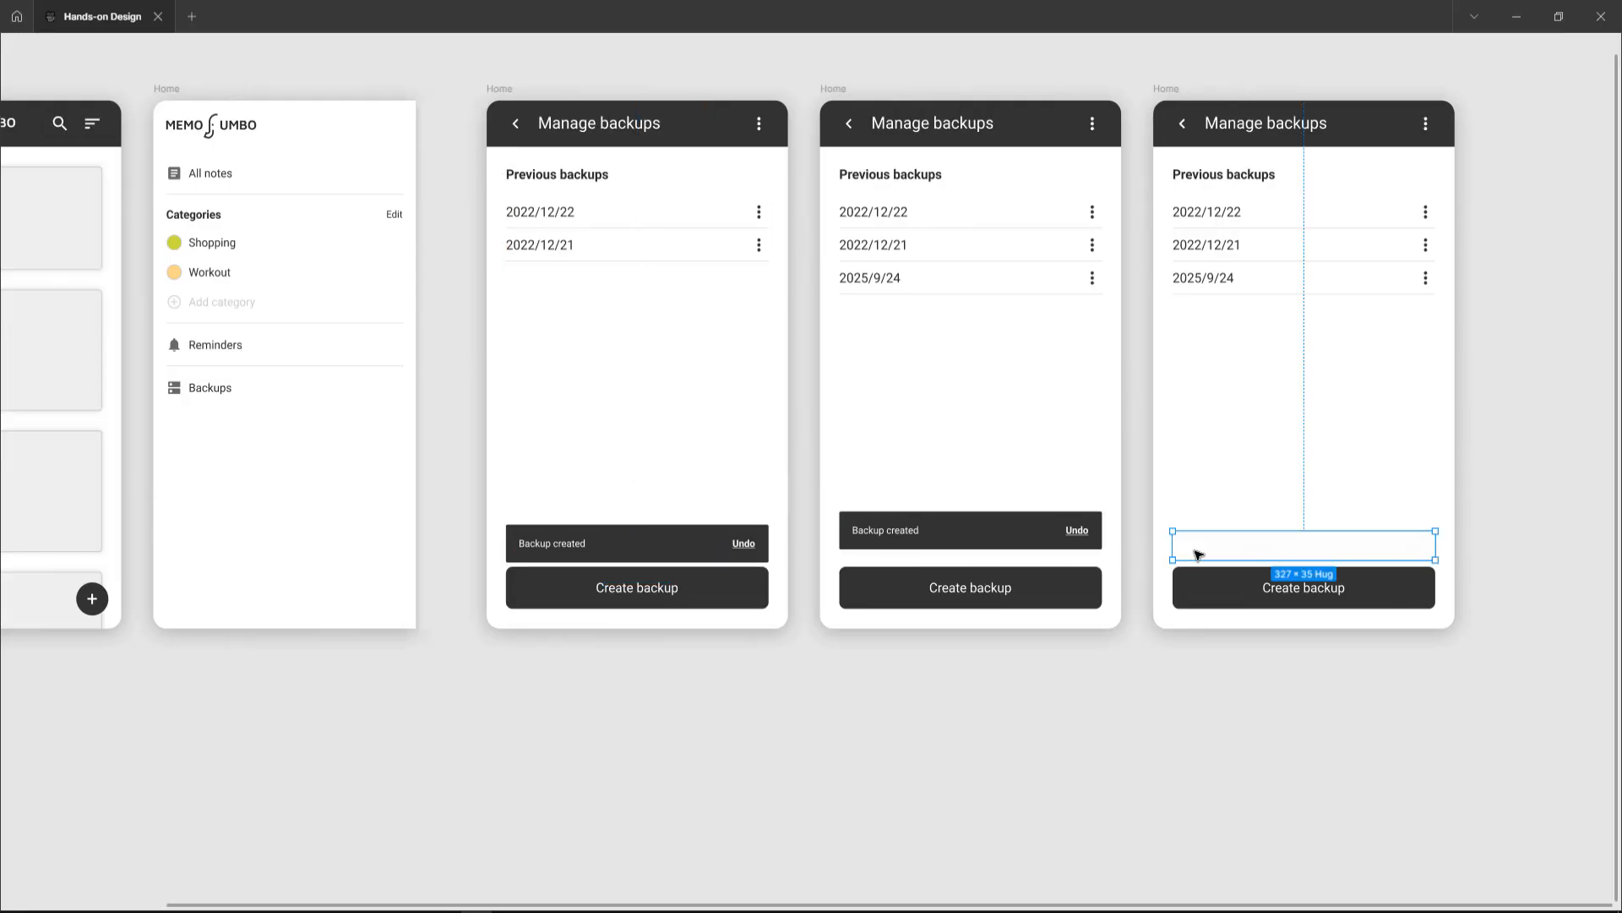
key("Delete")
left_click(1214, 529)
key("ctrl+v")
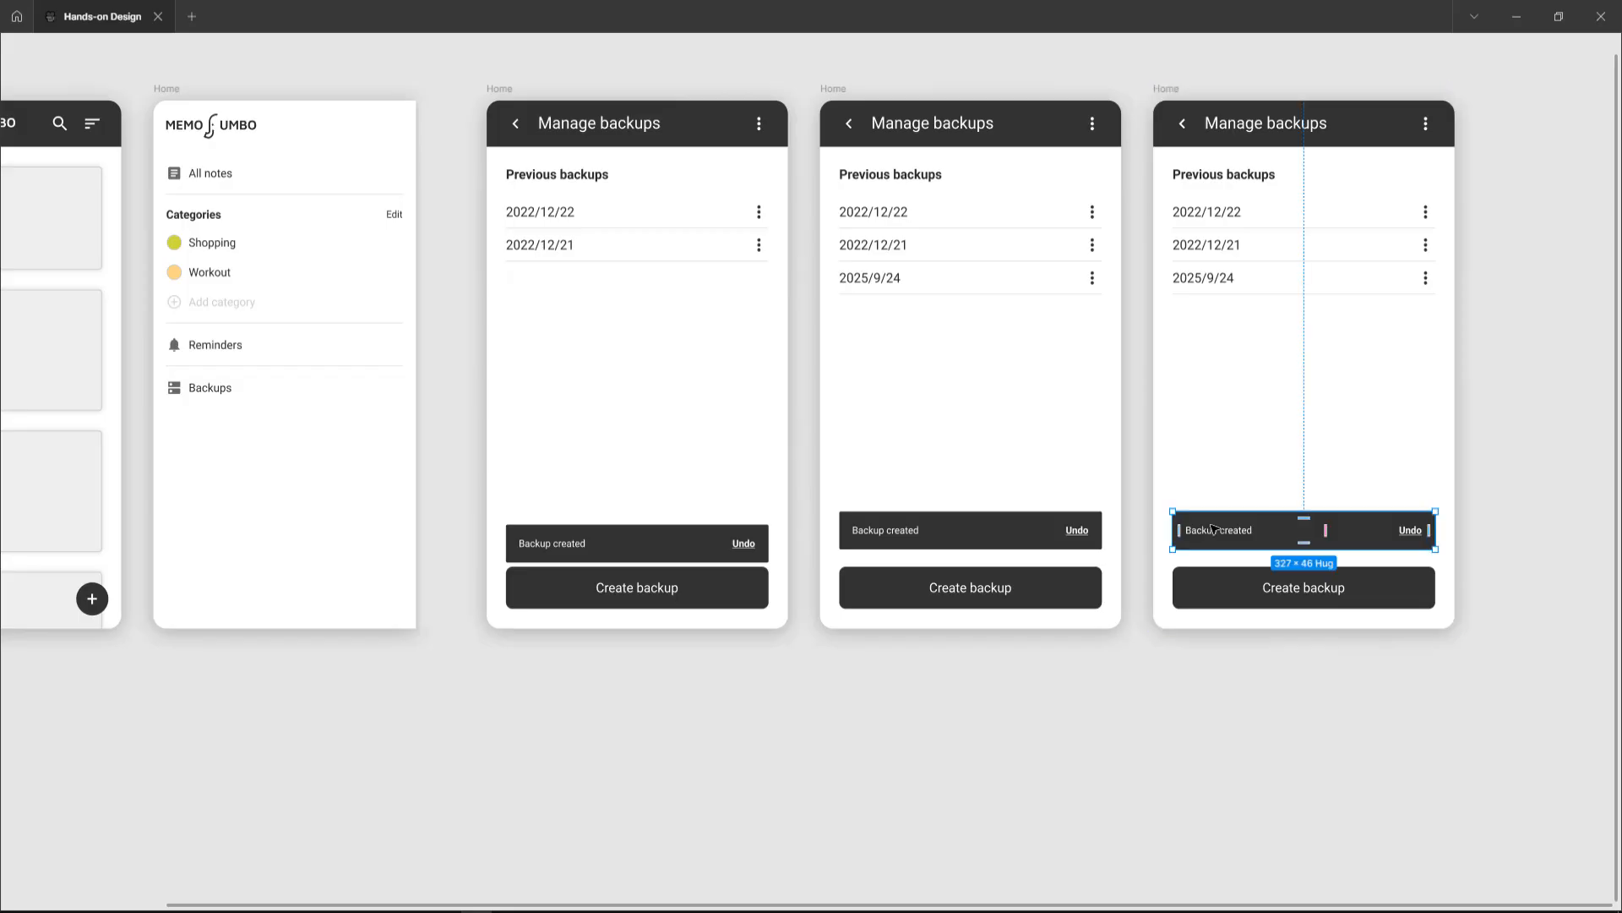
key("shift+Down")
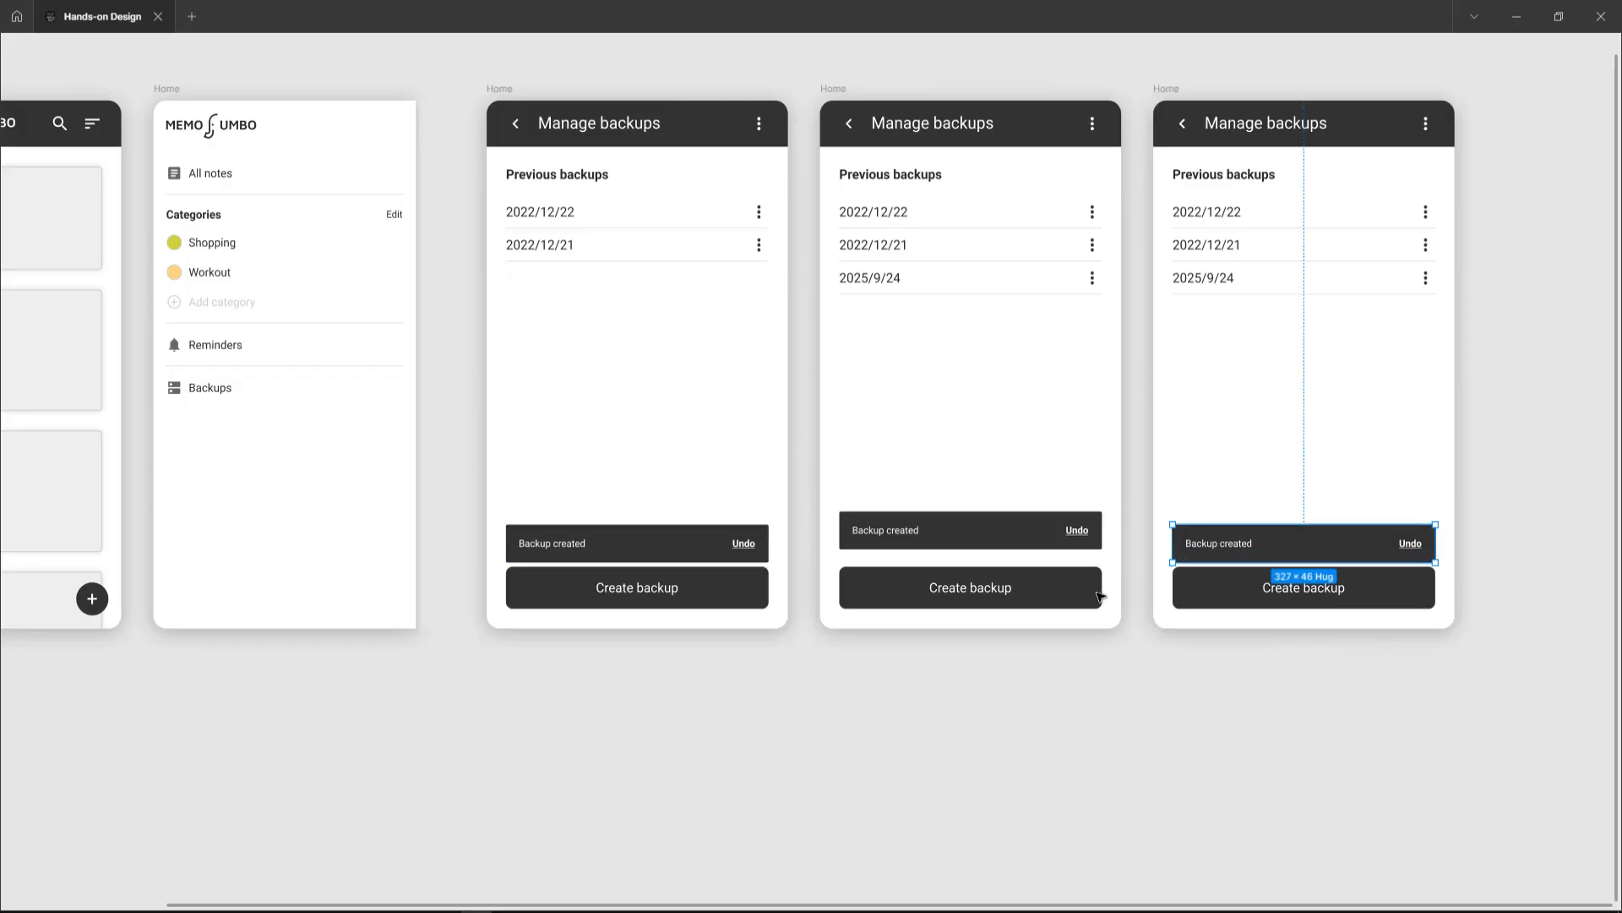
Step: Set the snackbars in the first and third Manage backups frames to 0% opacity
key("ctrl+backslash")
scroll(1056, 575, "right", 3)
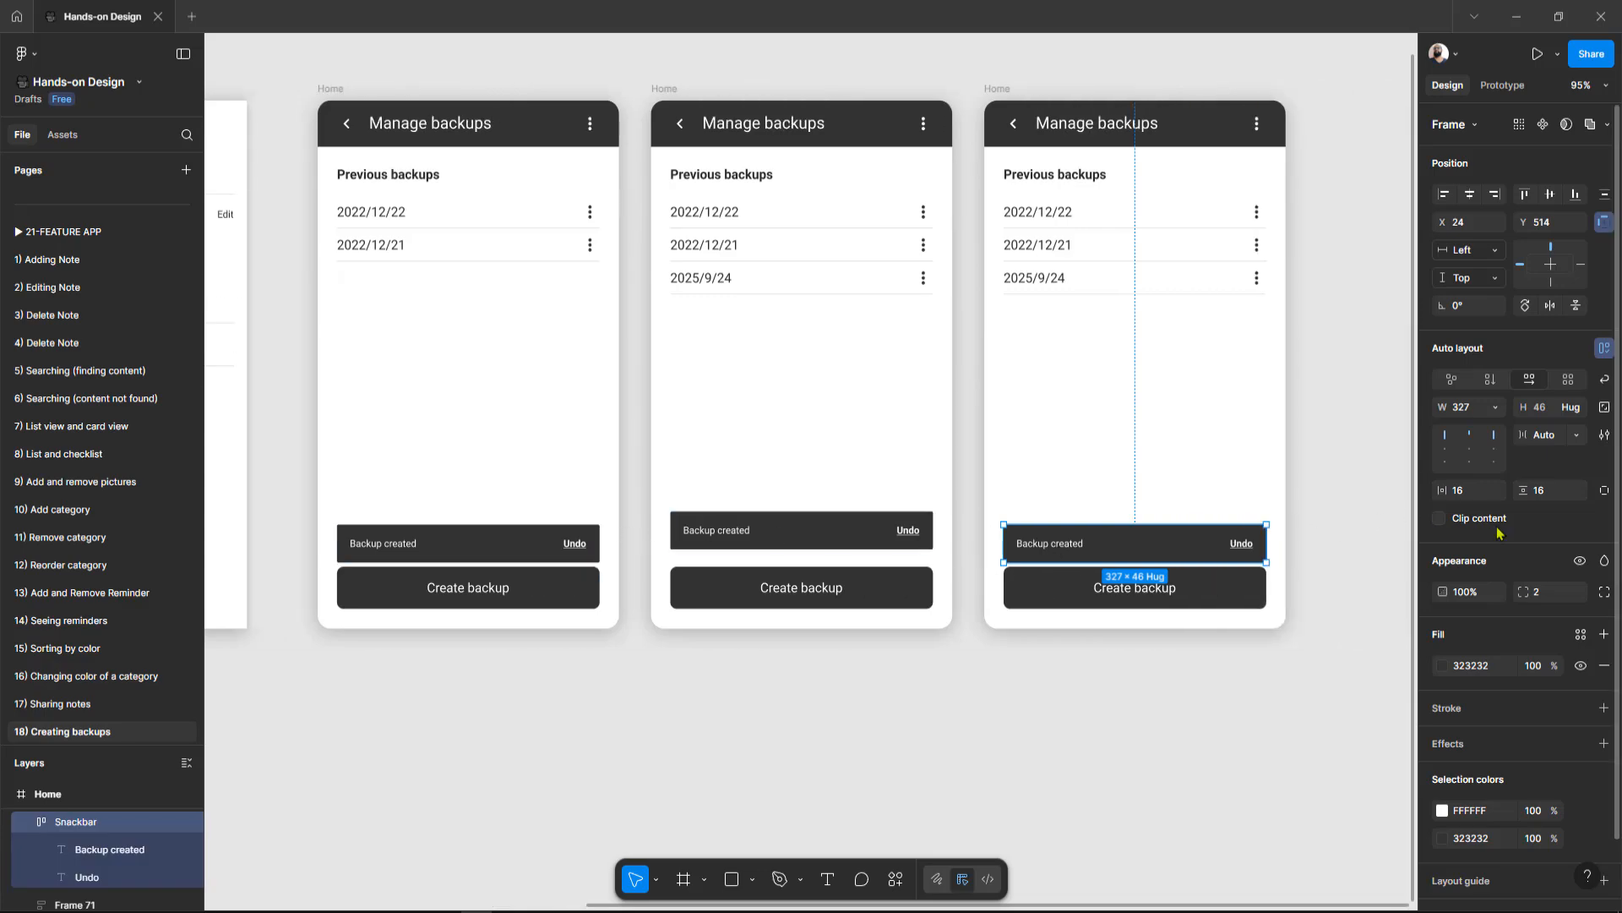
left_click(1486, 591)
left_click(500, 539)
left_click(1467, 592)
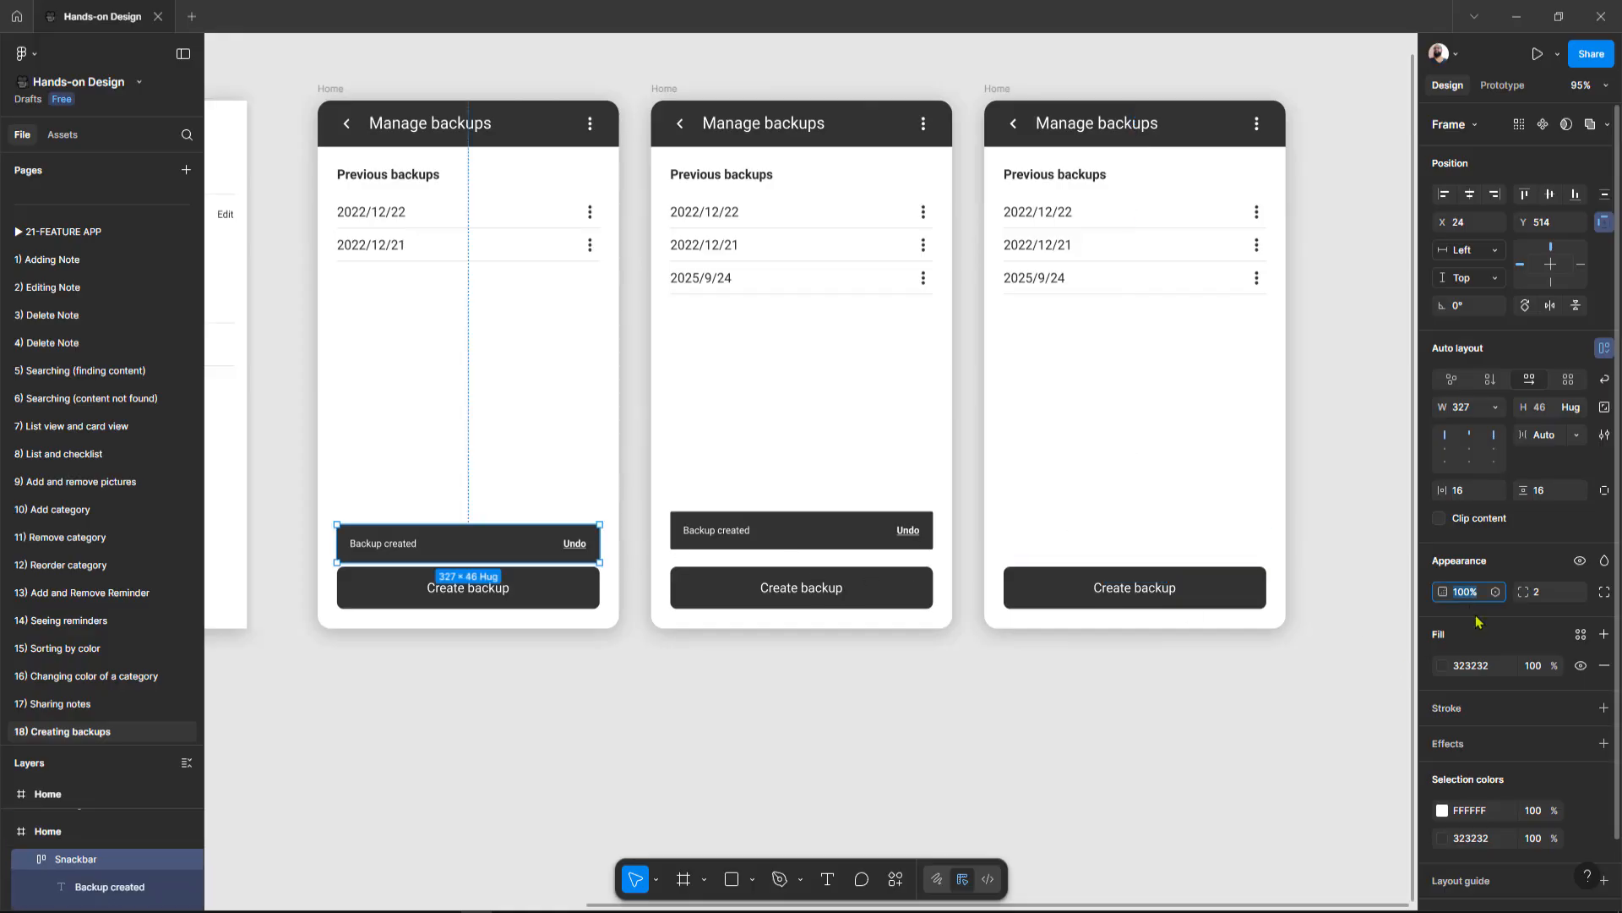
type("0")
key("Return")
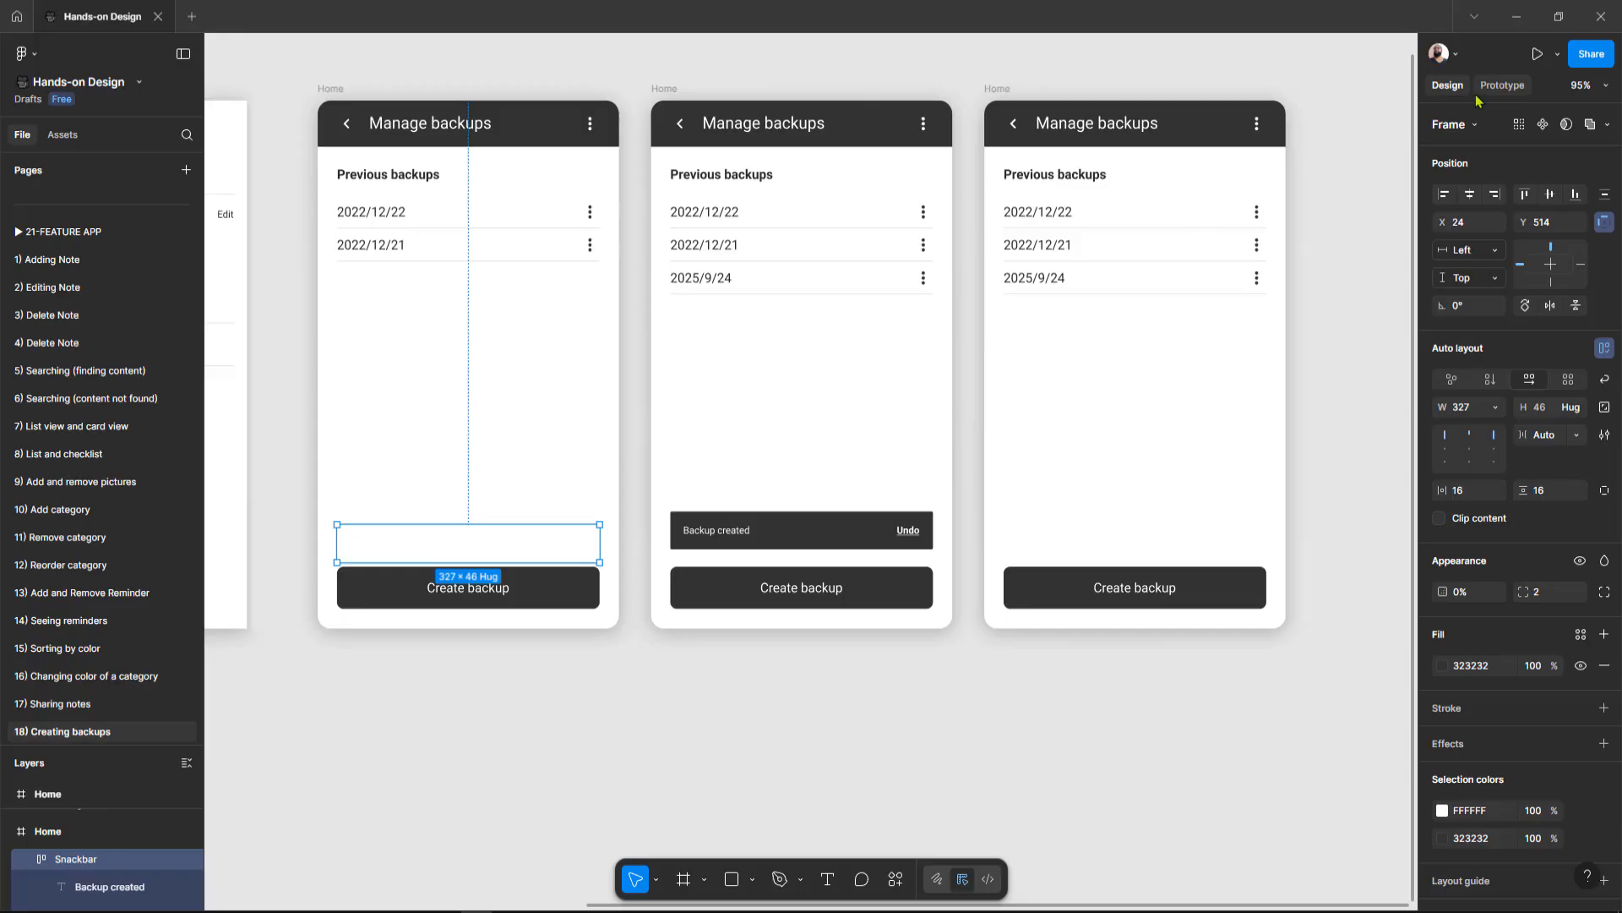
Step: Remove the copied Undo prototype connections from the snackbars in the first and third Manage backups frames
left_click(1501, 85)
left_click_drag(626, 471, 636, 501)
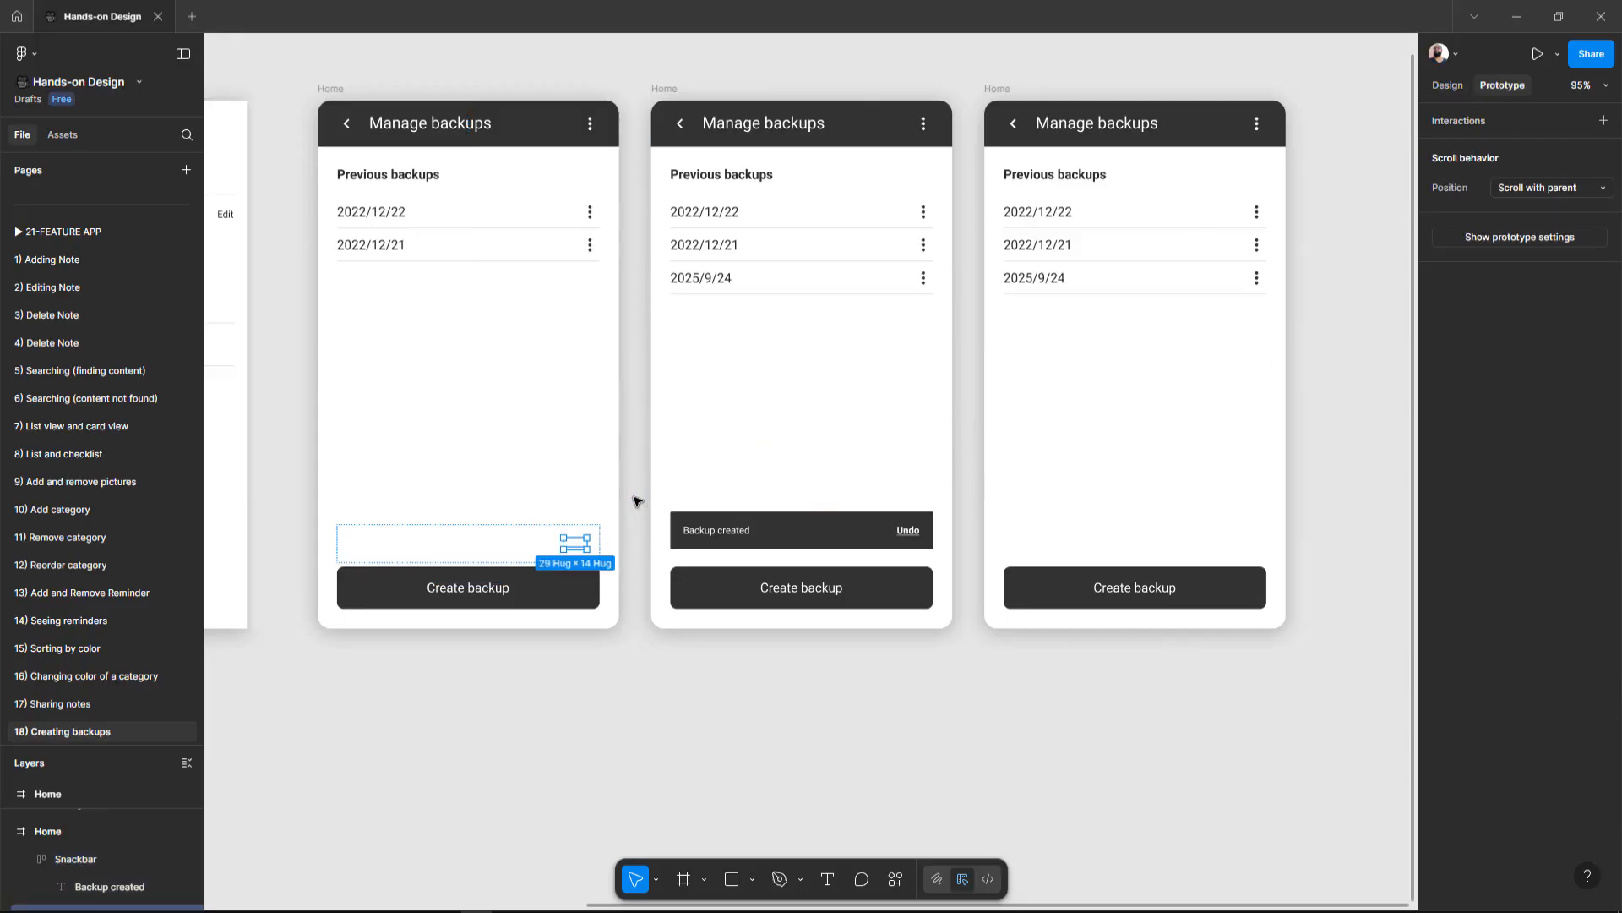
left_click(1122, 534)
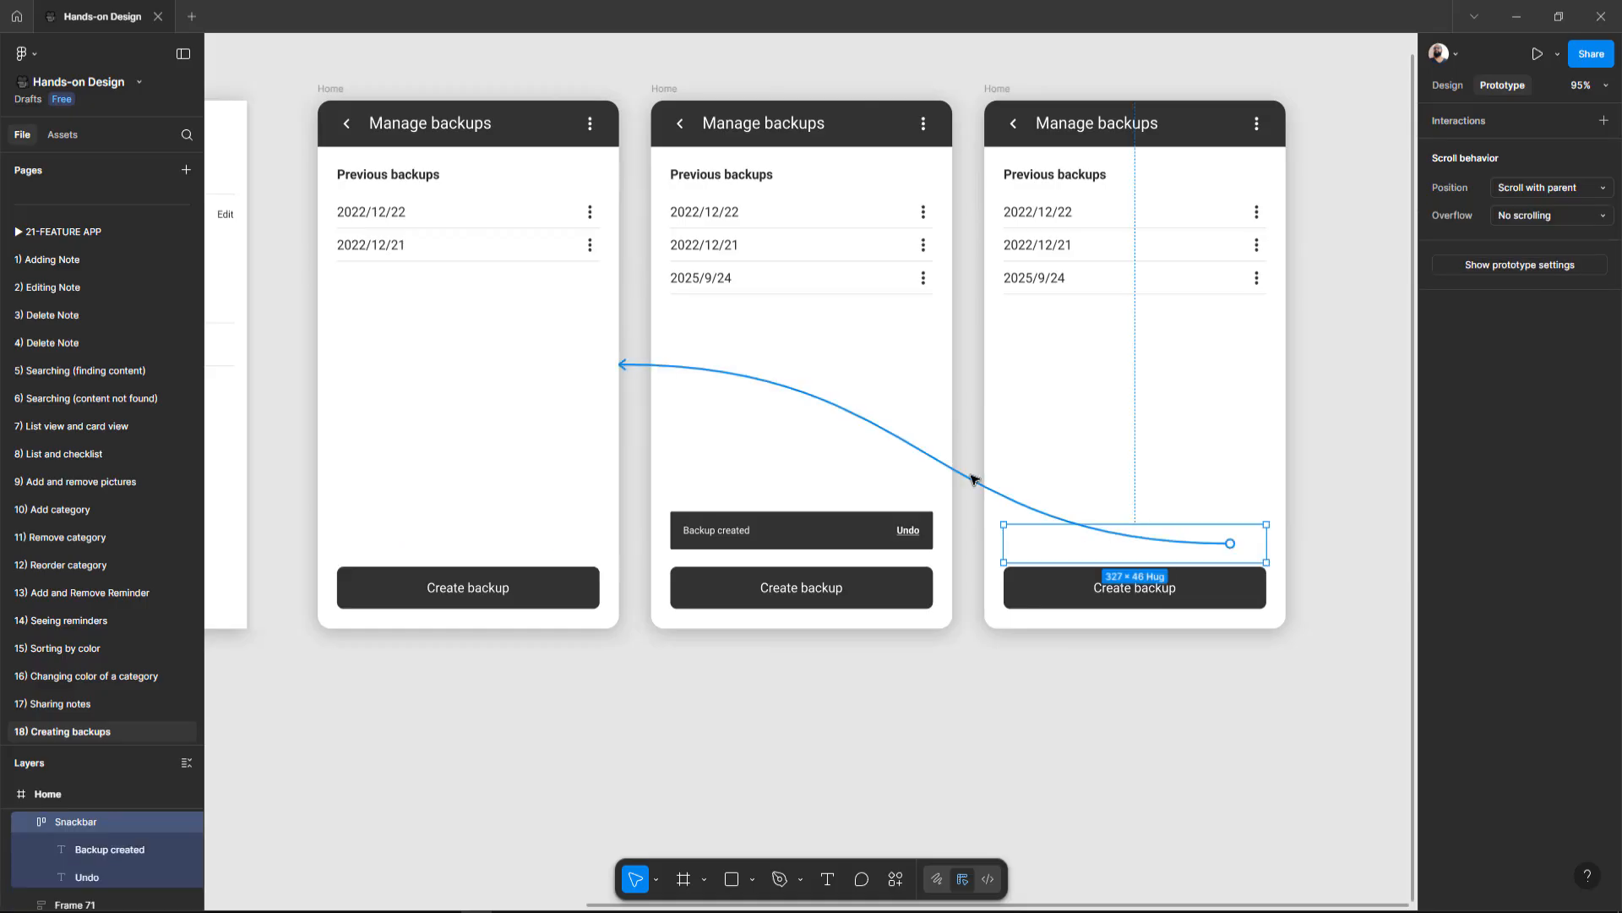
left_click_drag(970, 482, 1035, 745)
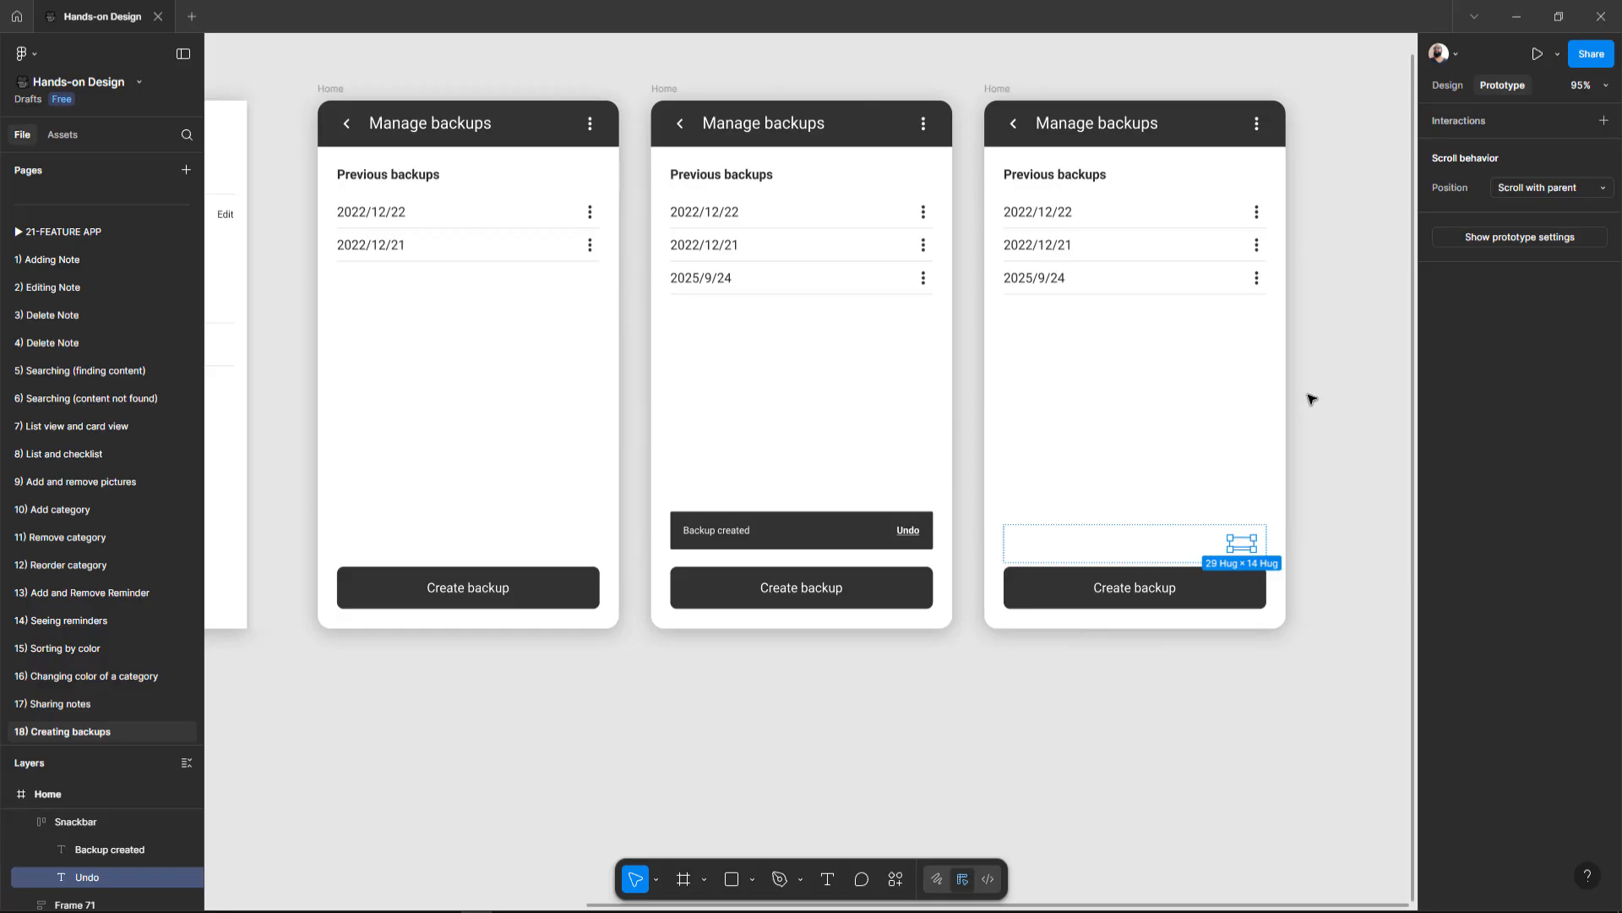
left_click(1344, 366)
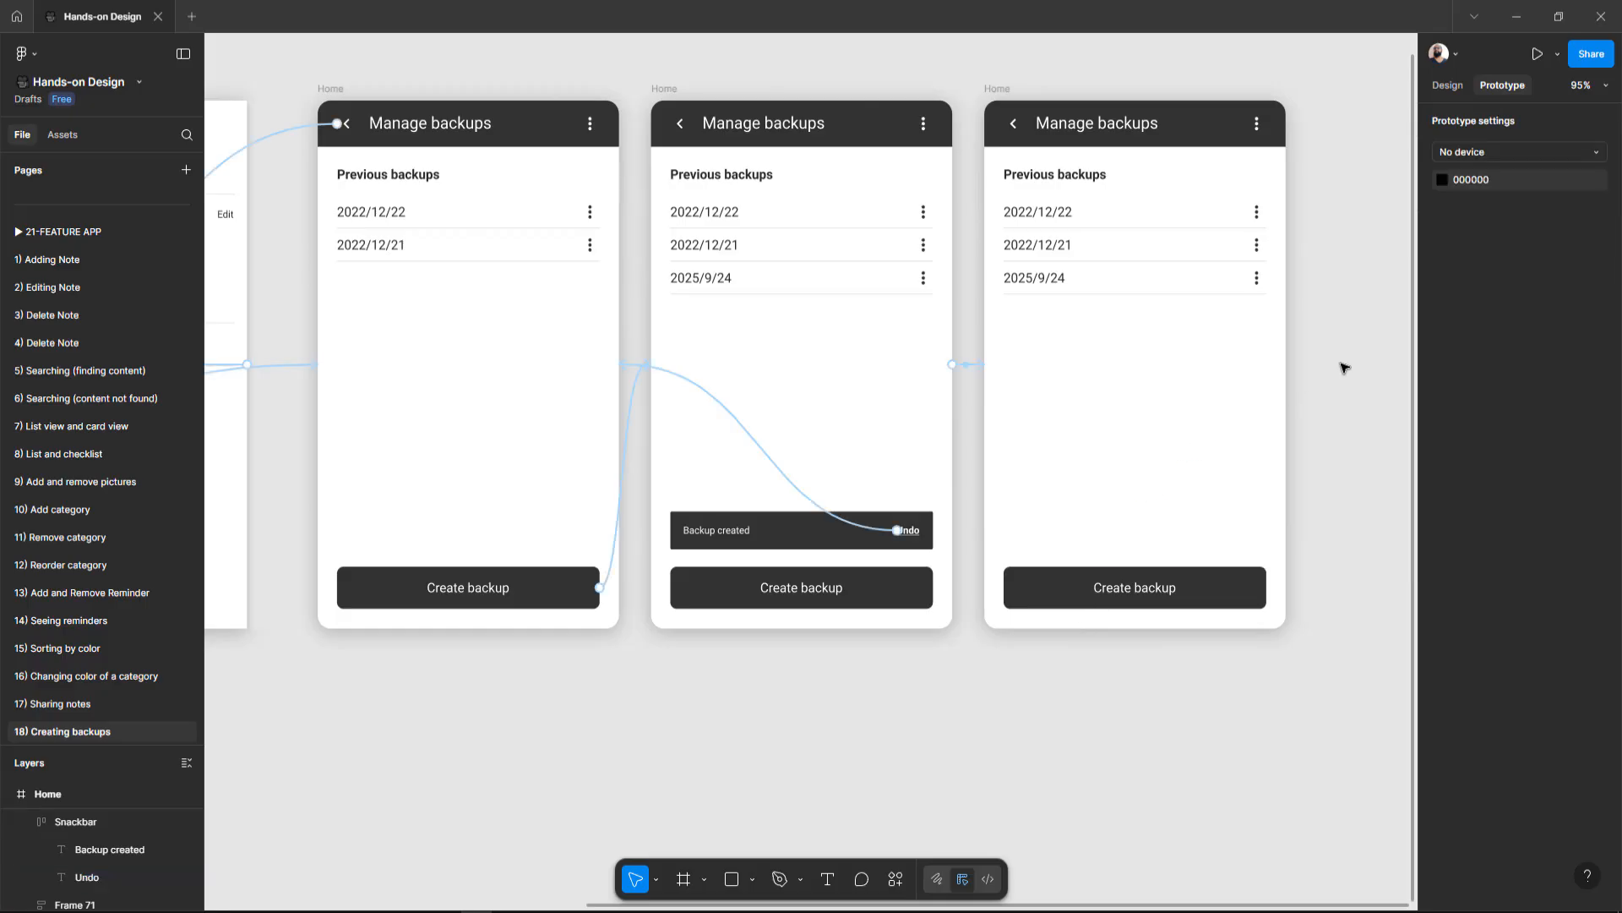
Step: Review the whole Creating backups flow of frames with the interface hidden
left_click(1459, 87)
key("shift+1")
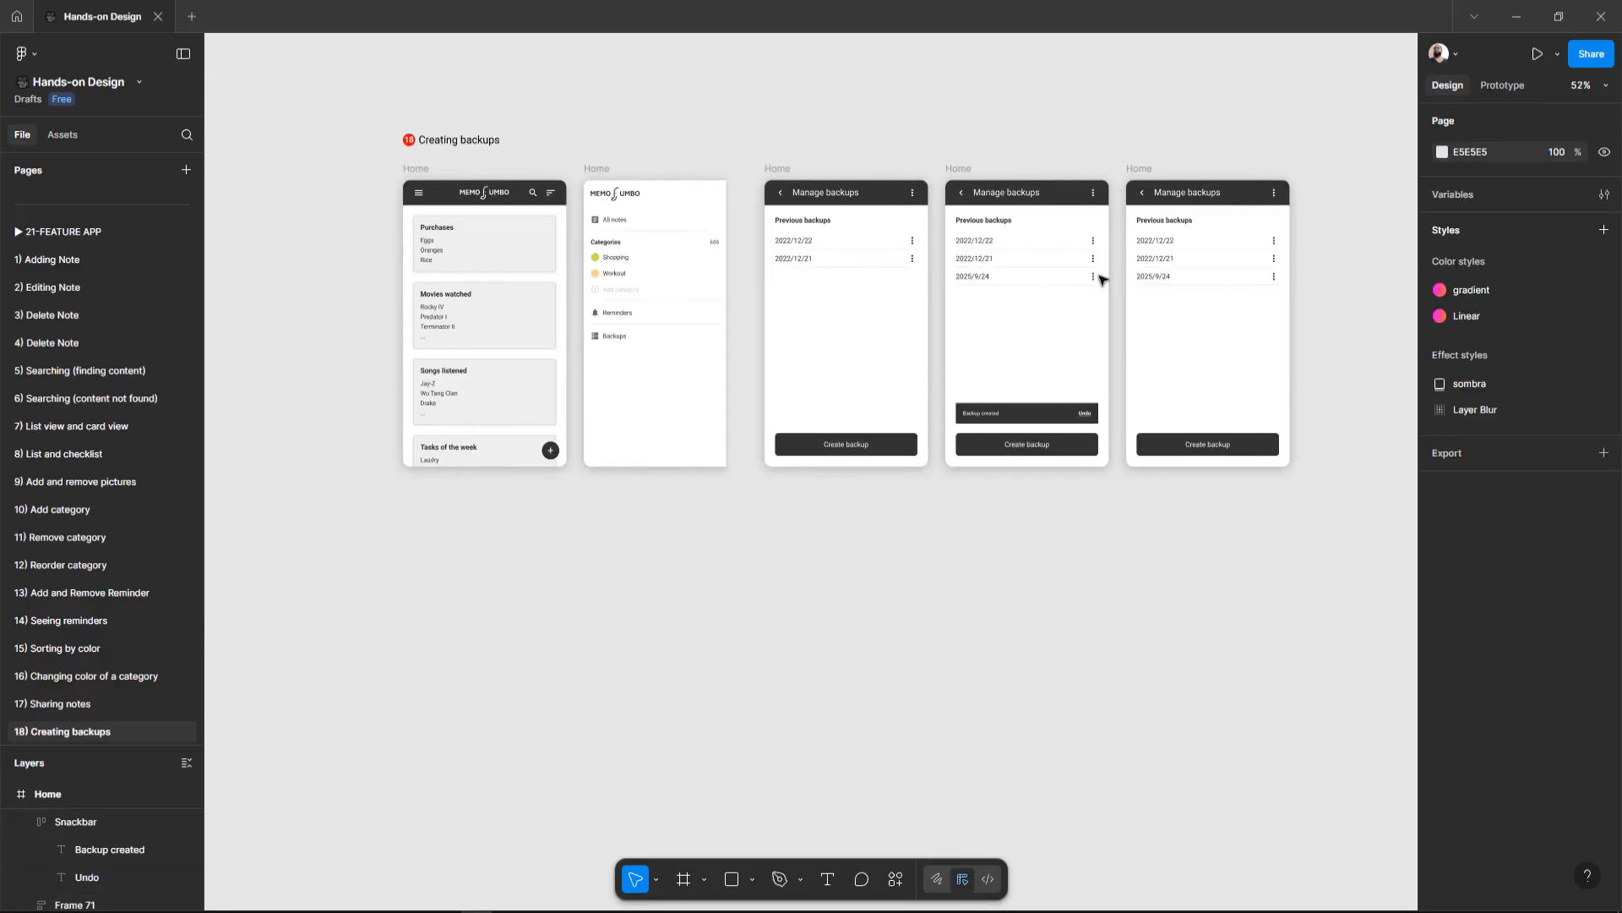
key("ctrl+backslash")
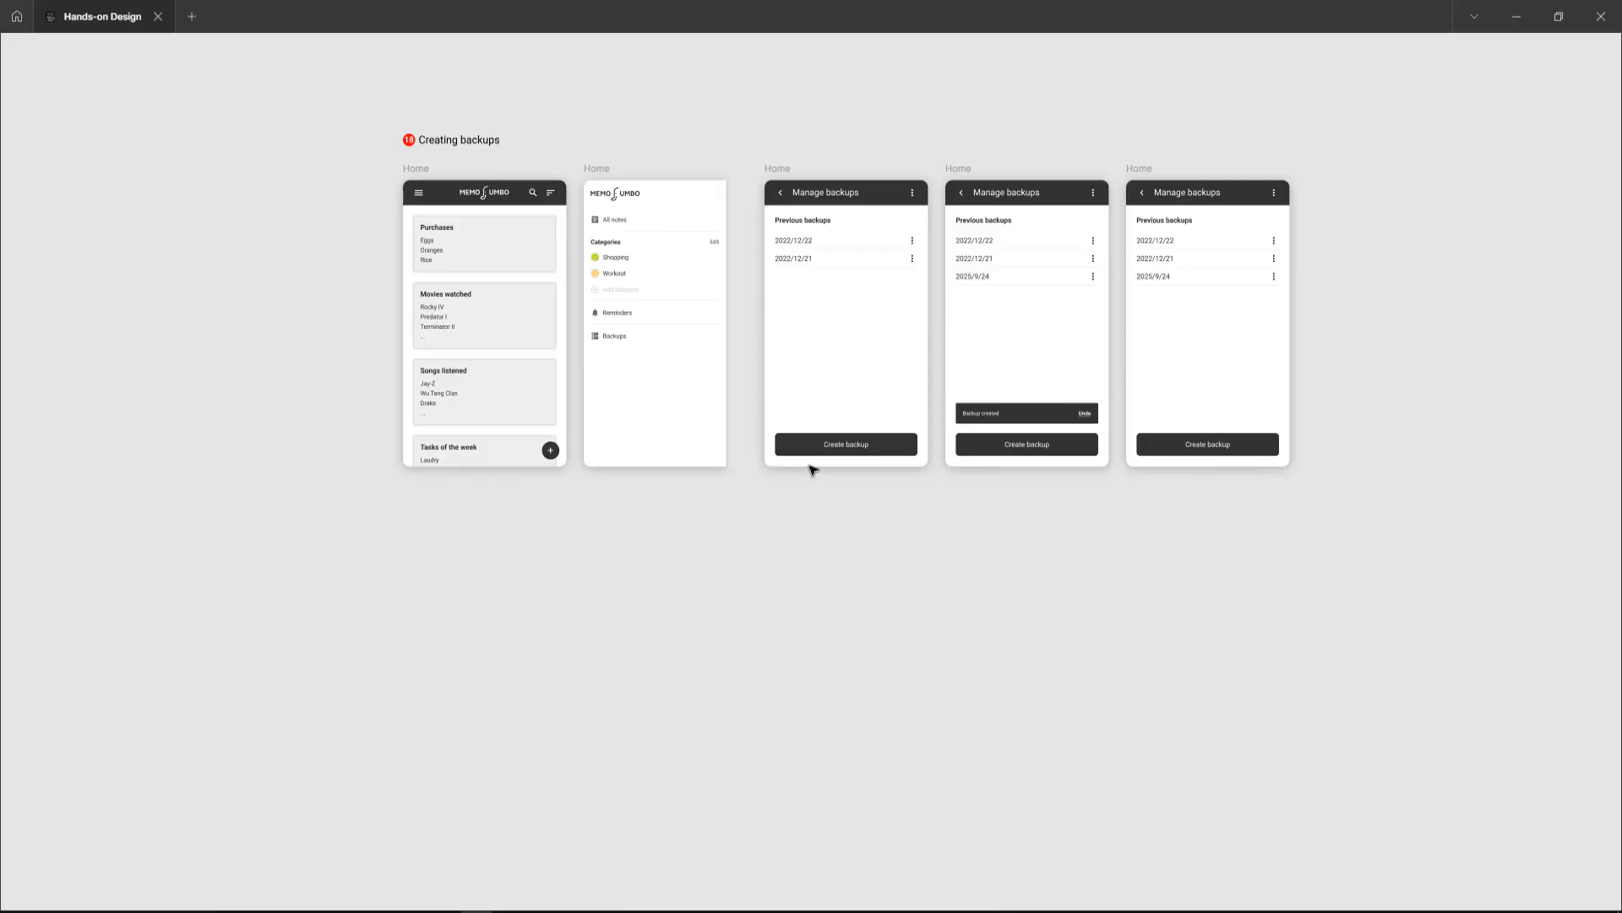
scroll(819, 439, "up", 1)
scroll(934, 340, "up", 2)
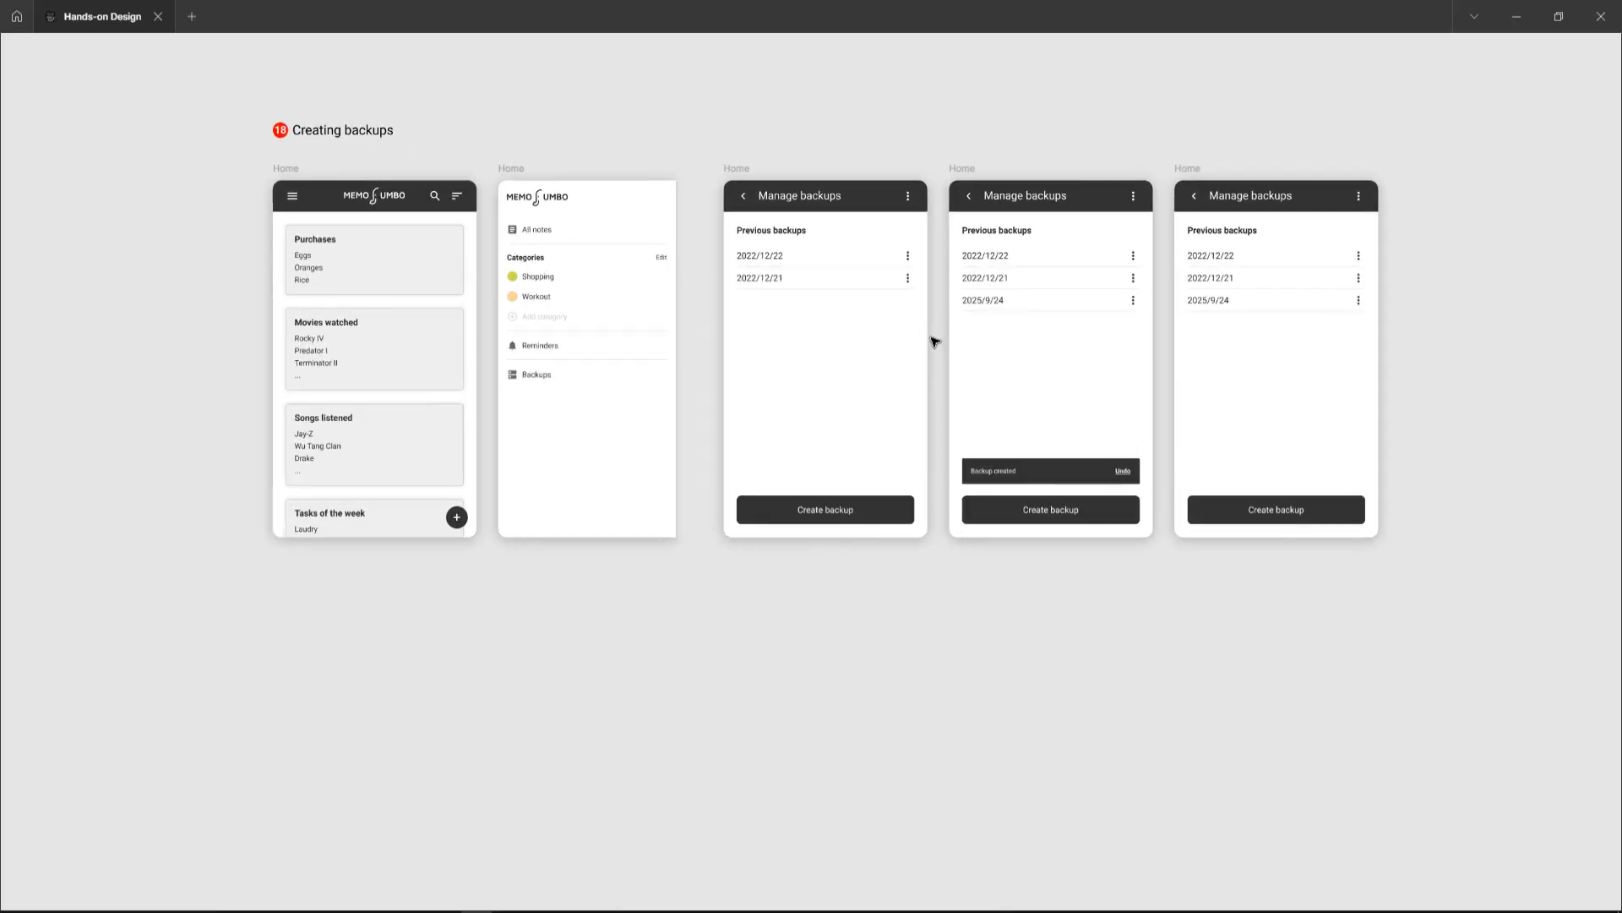
scroll(934, 341, "up", 1)
scroll(934, 341, "up", 2)
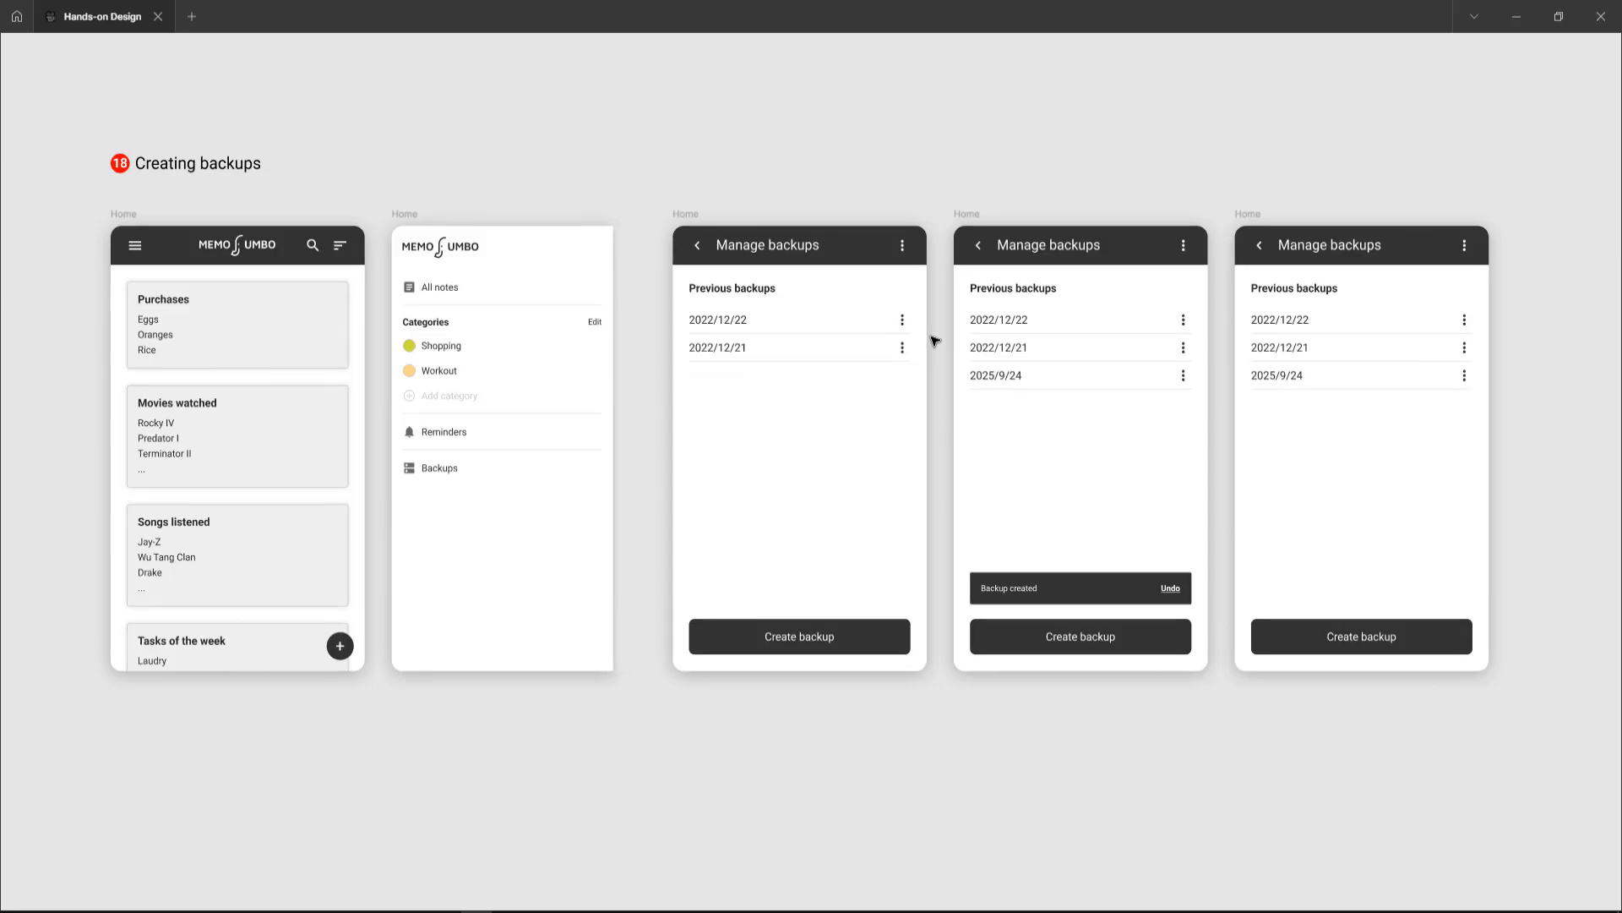
scroll(934, 340, "up", 2)
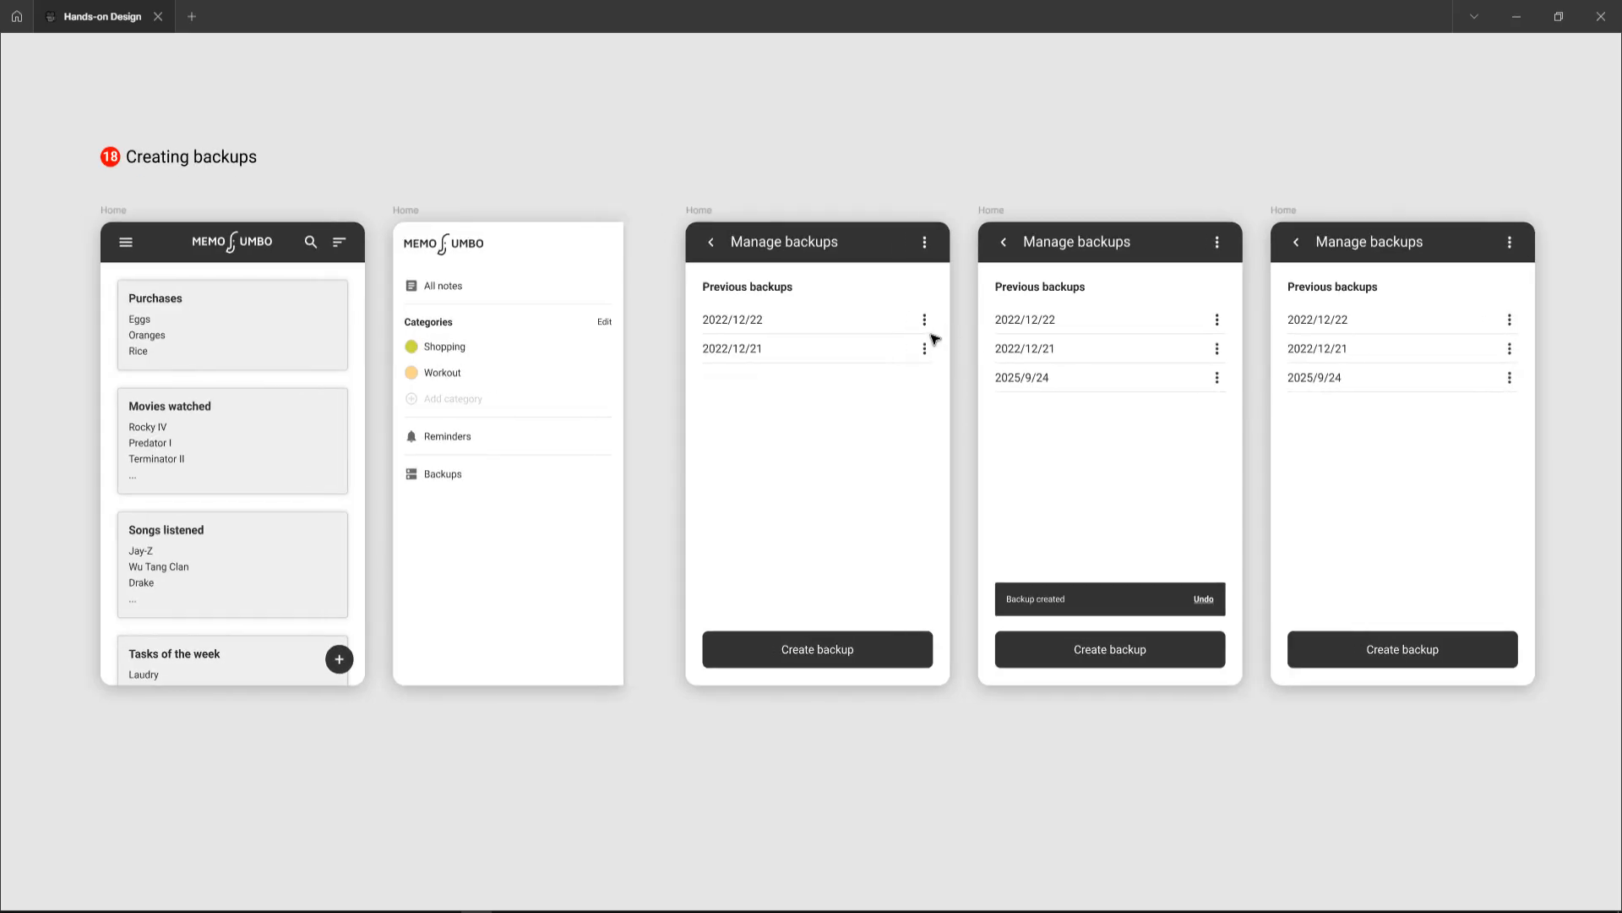
key("ctrl+backslash")
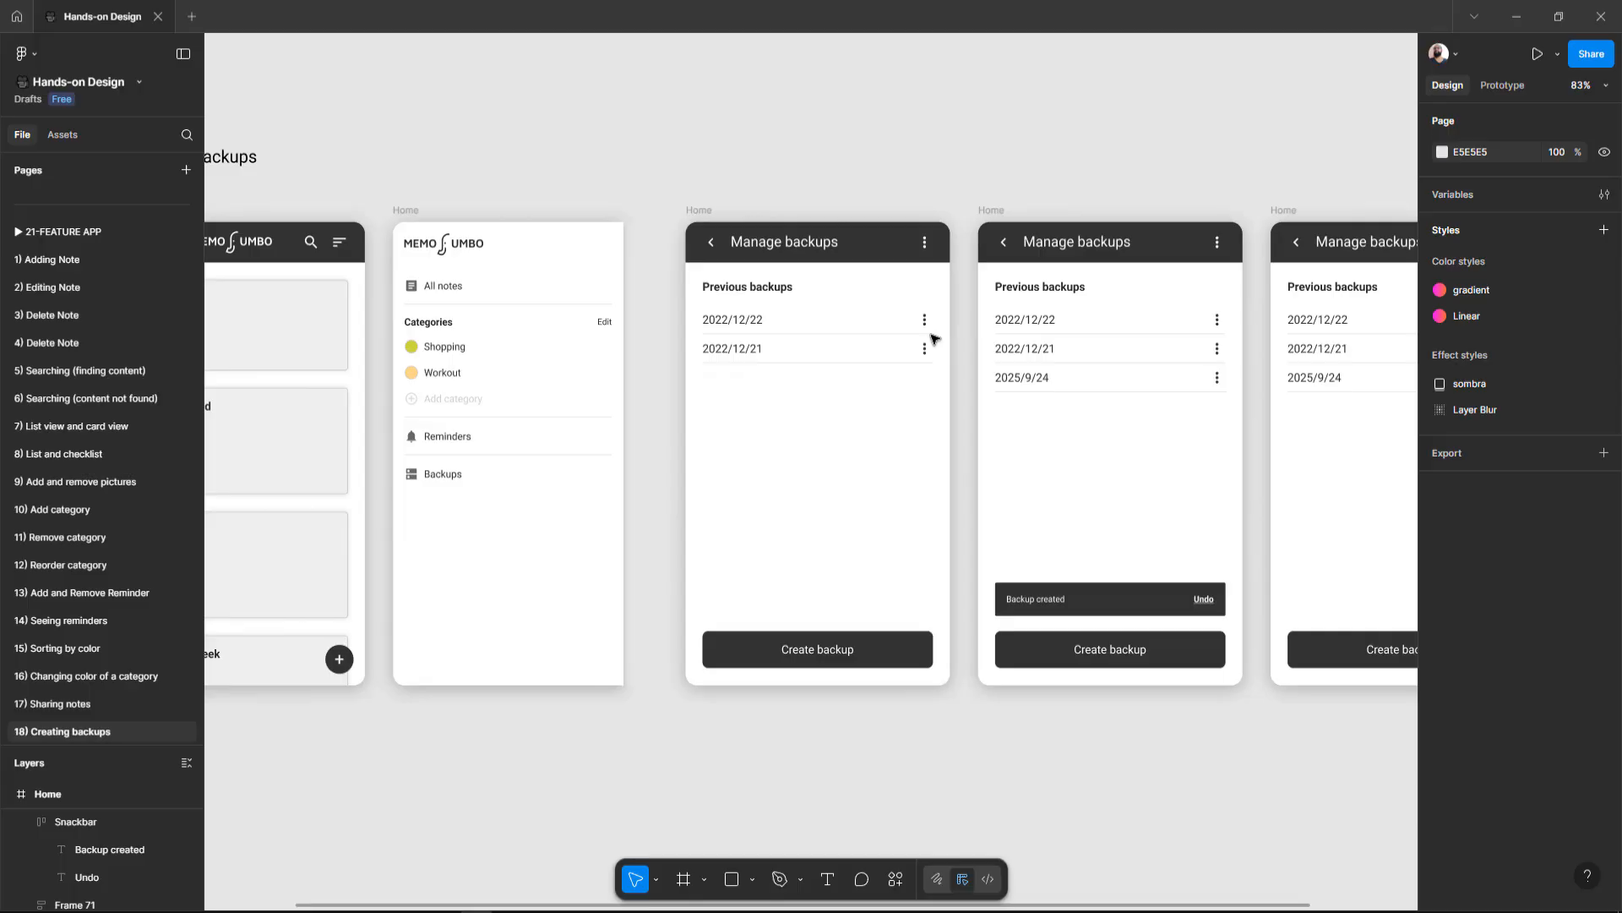
Step: Inspect the menu icon's Open overlay interaction with the prototype connections shown
left_click(1508, 86)
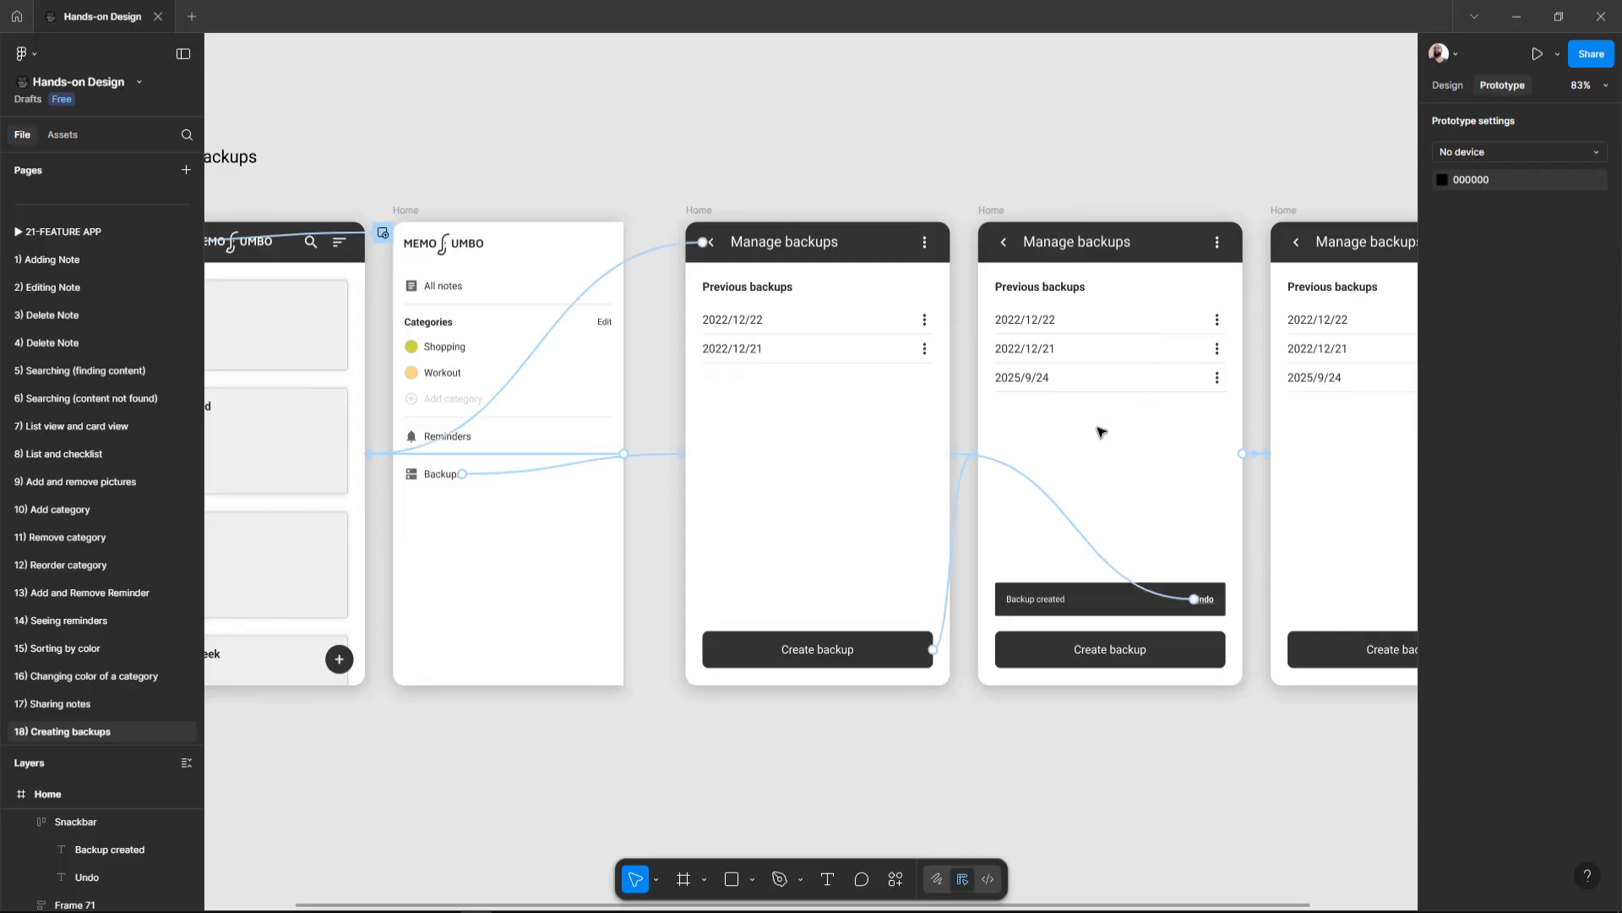
key("ctrl+backslash")
scroll(578, 416, "left", 2)
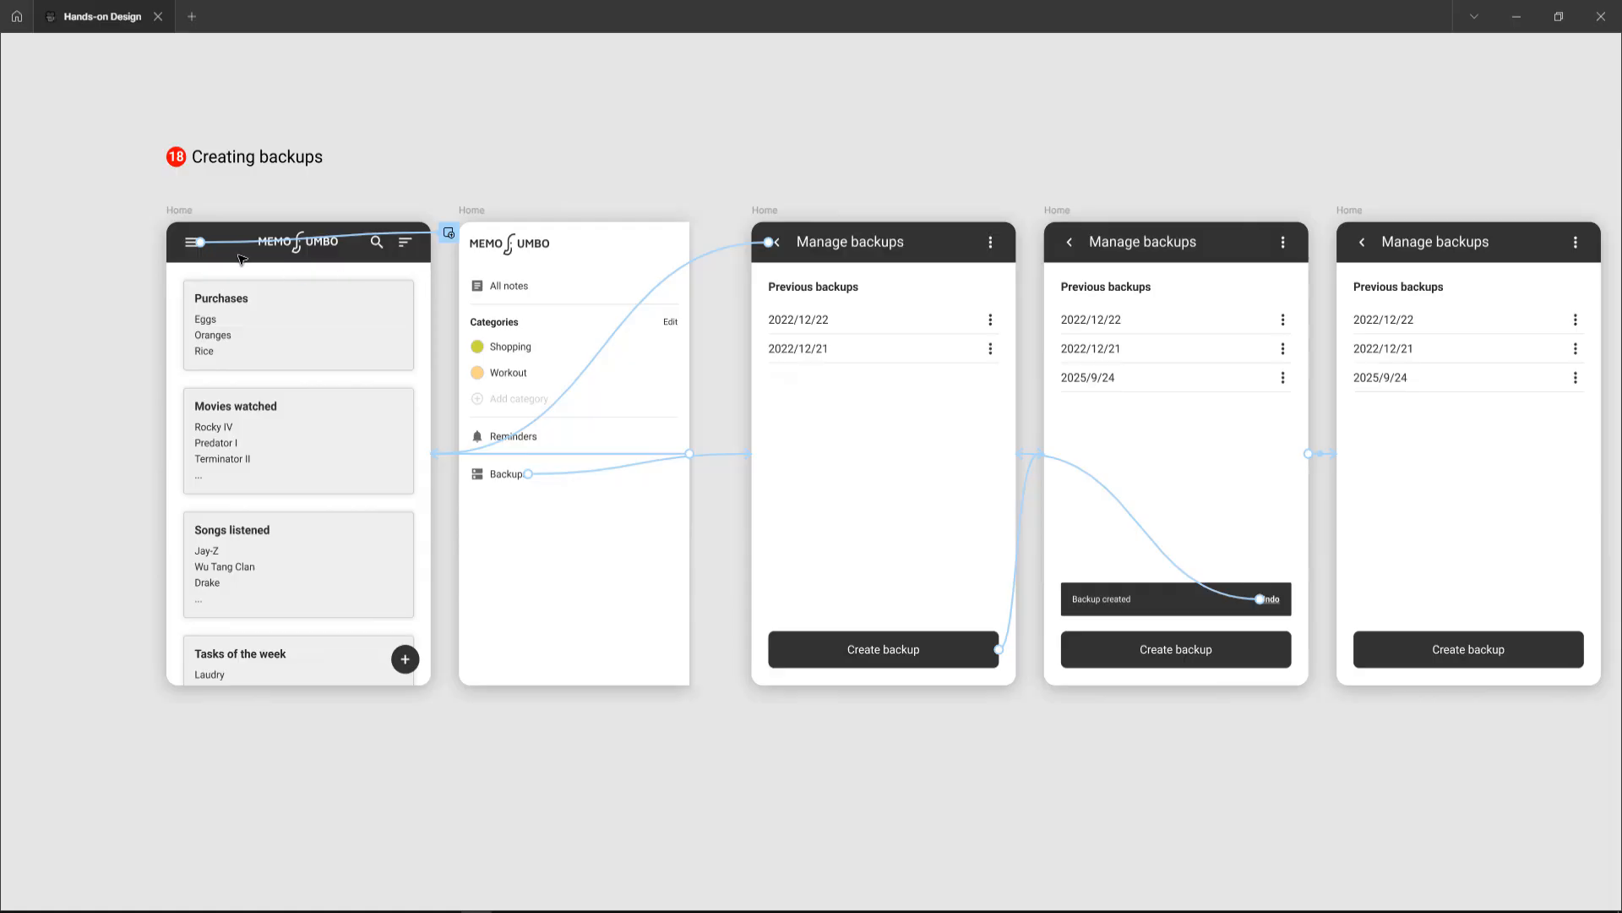
scroll(254, 254, "left", 3)
scroll(254, 254, "up", 5)
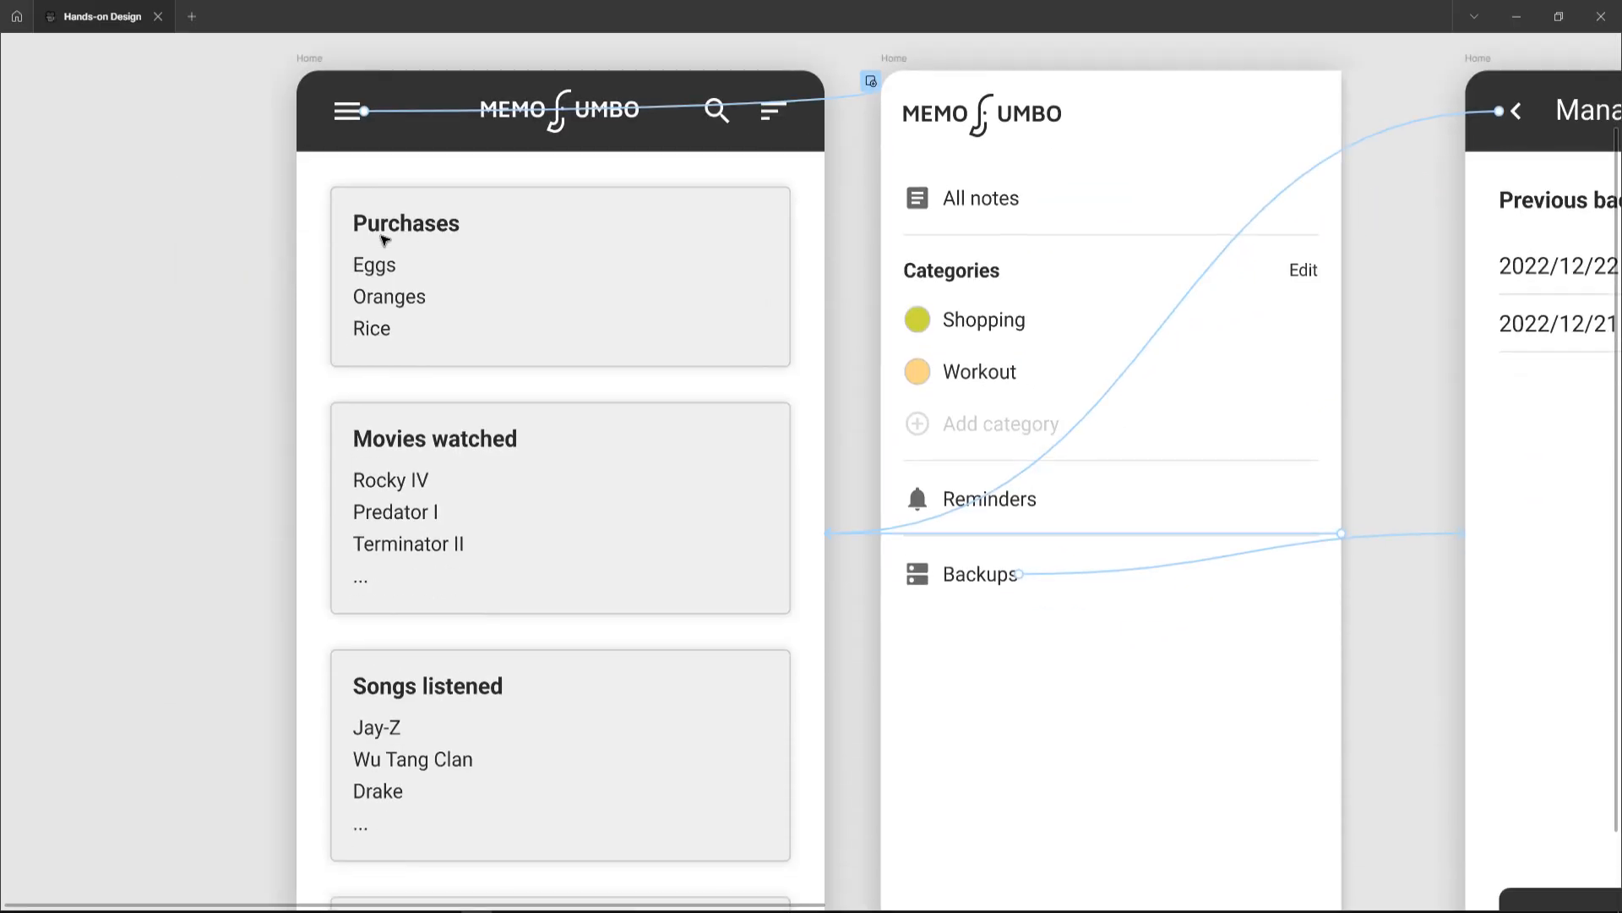
scroll(385, 240, "down", 1)
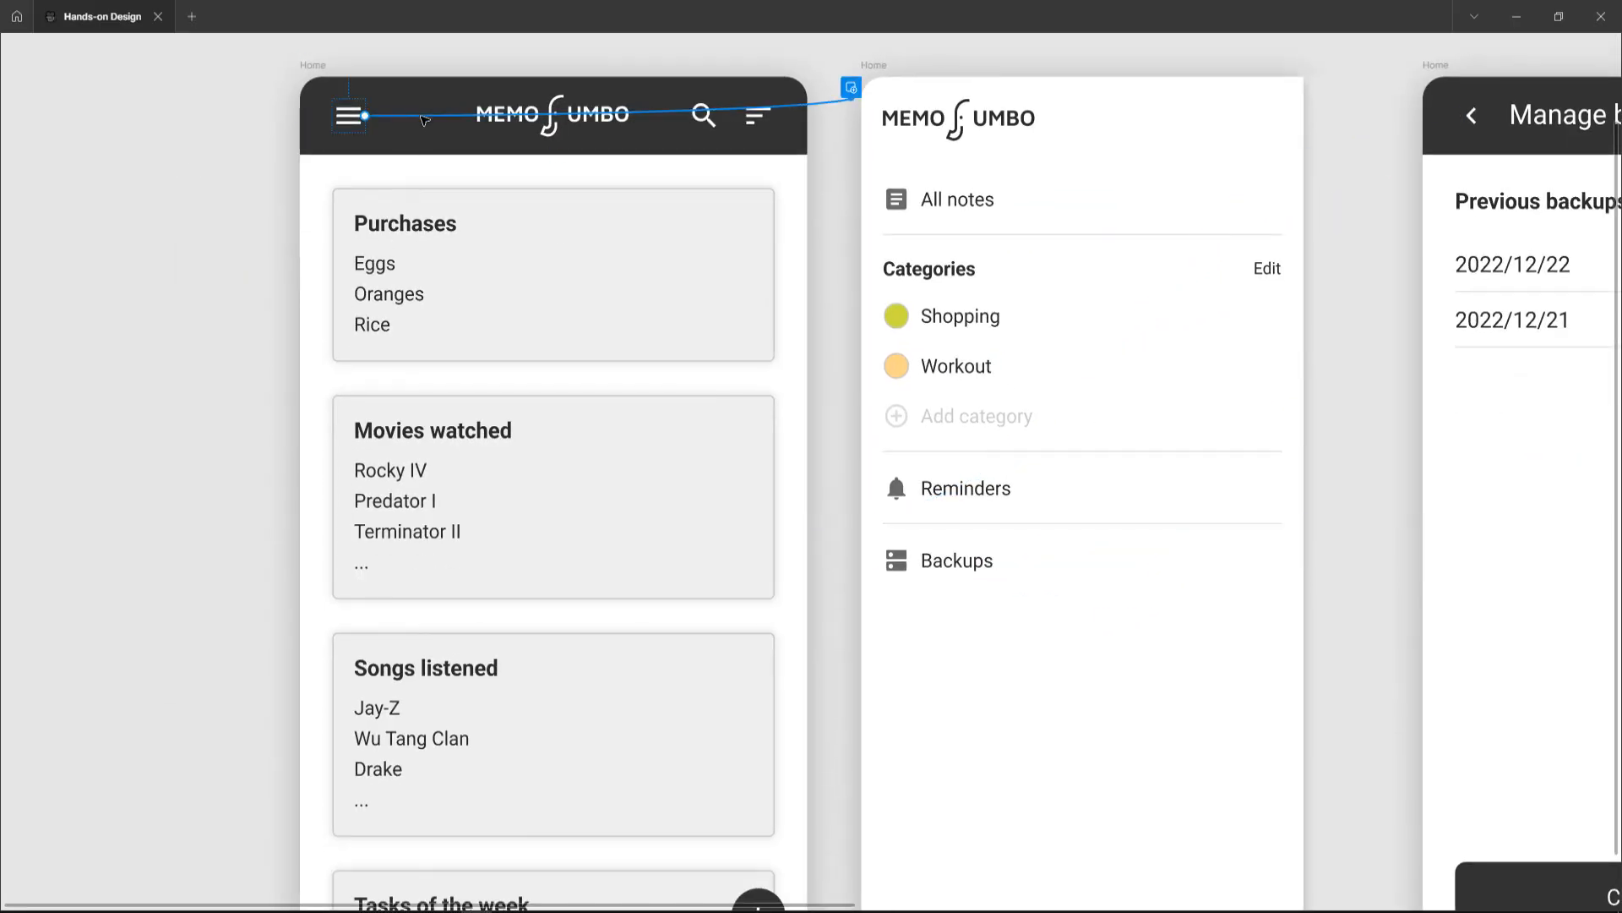
left_click(424, 119)
scroll(418, 245, "up", 2)
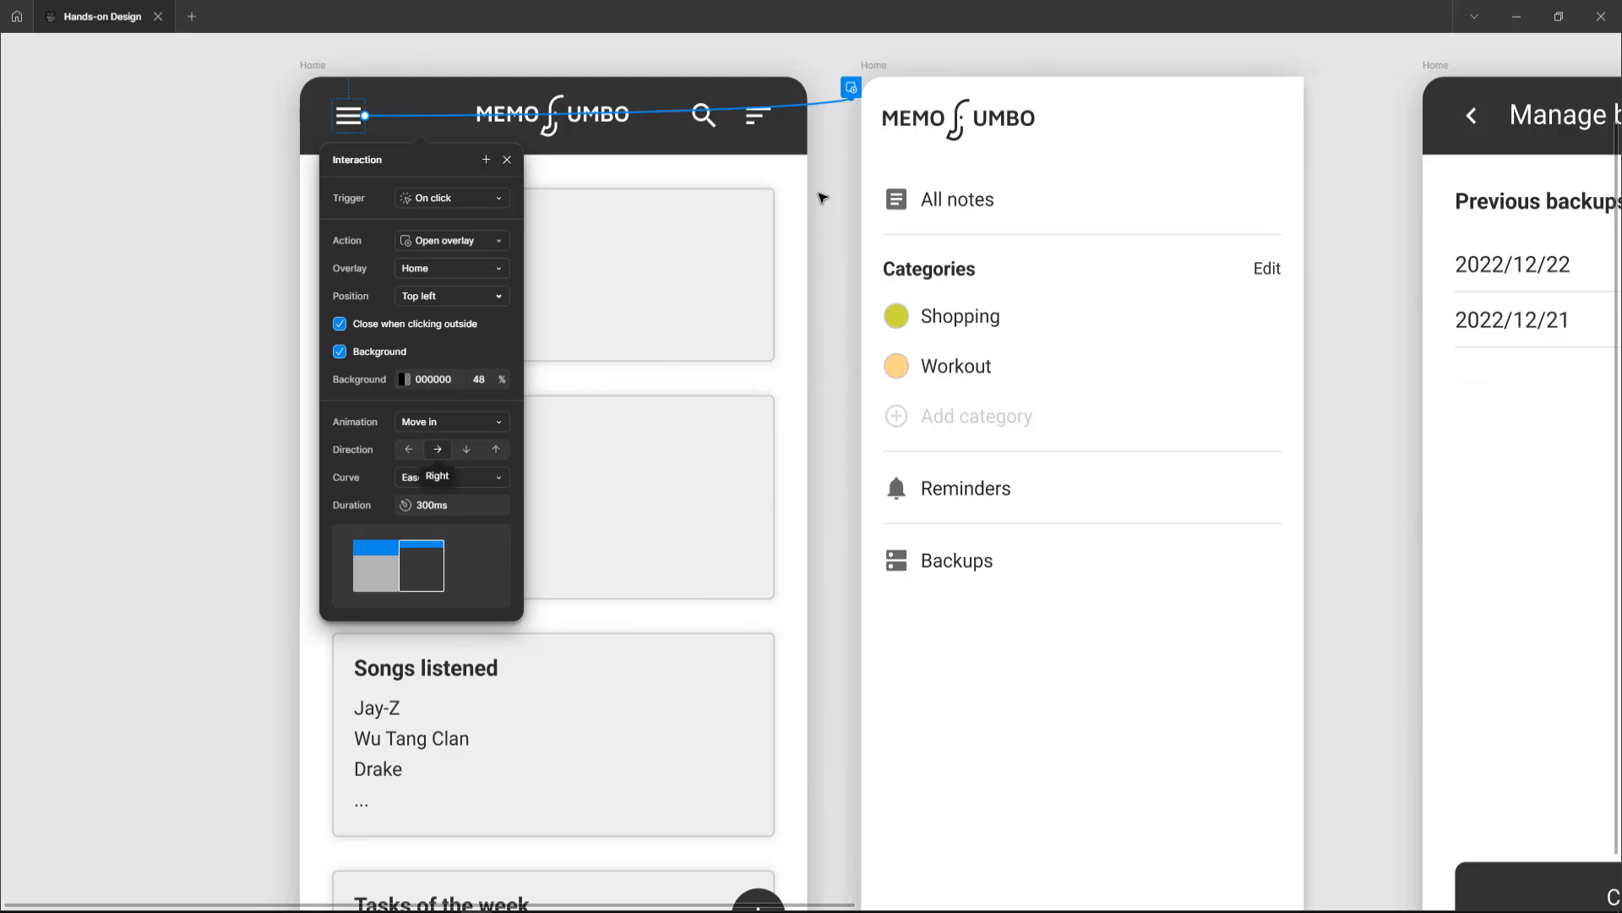
left_click(819, 208)
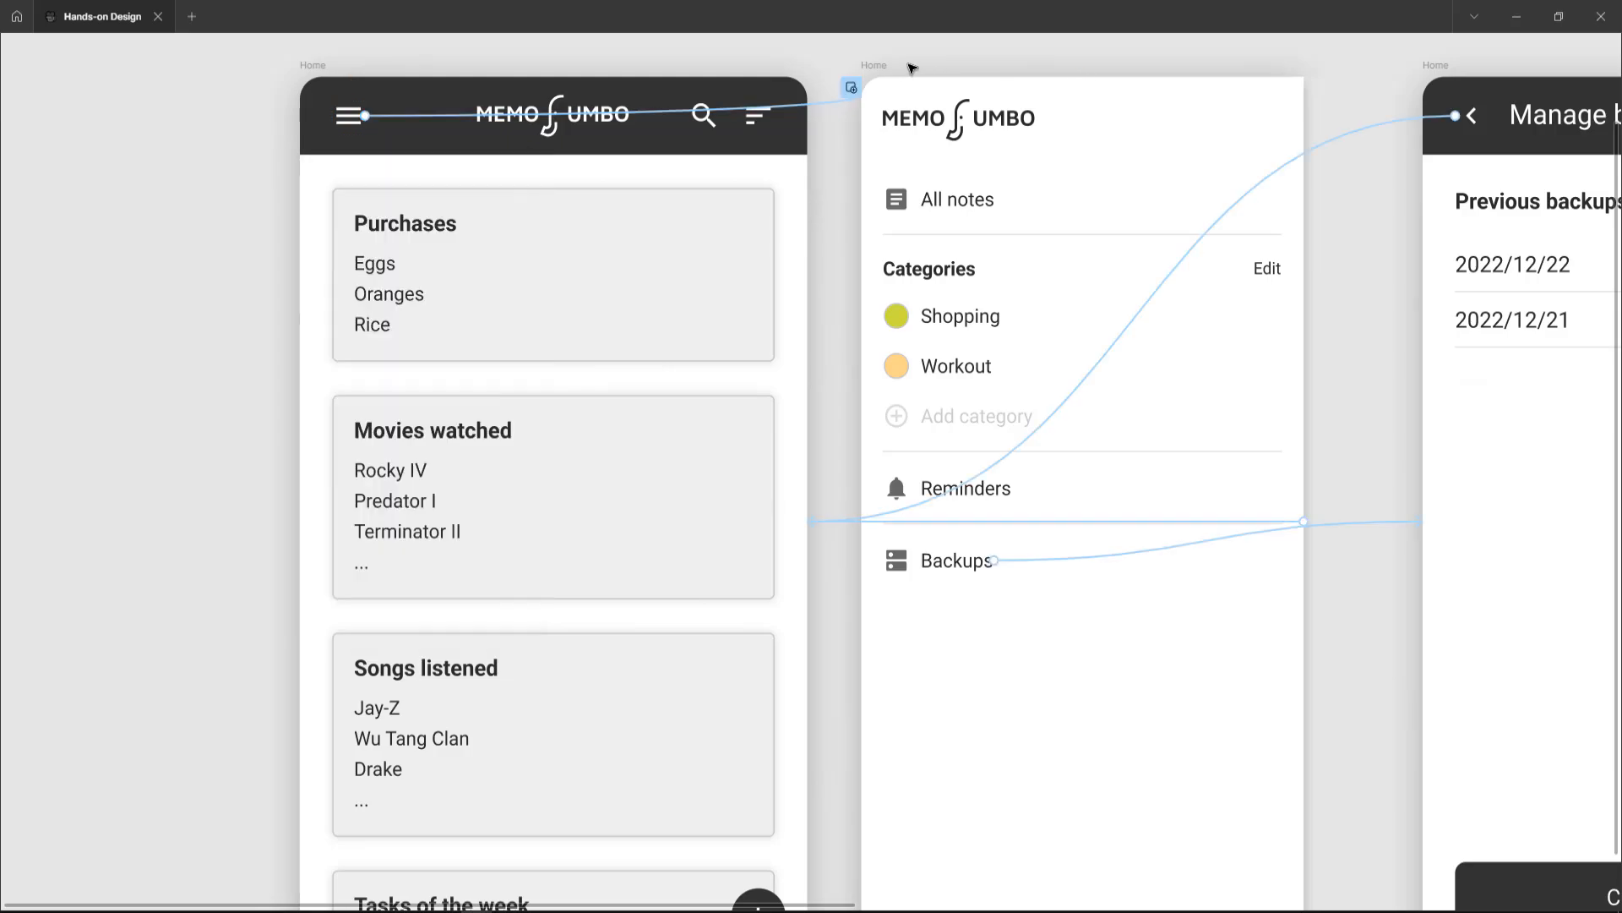
left_click_drag(872, 67, 325, 87)
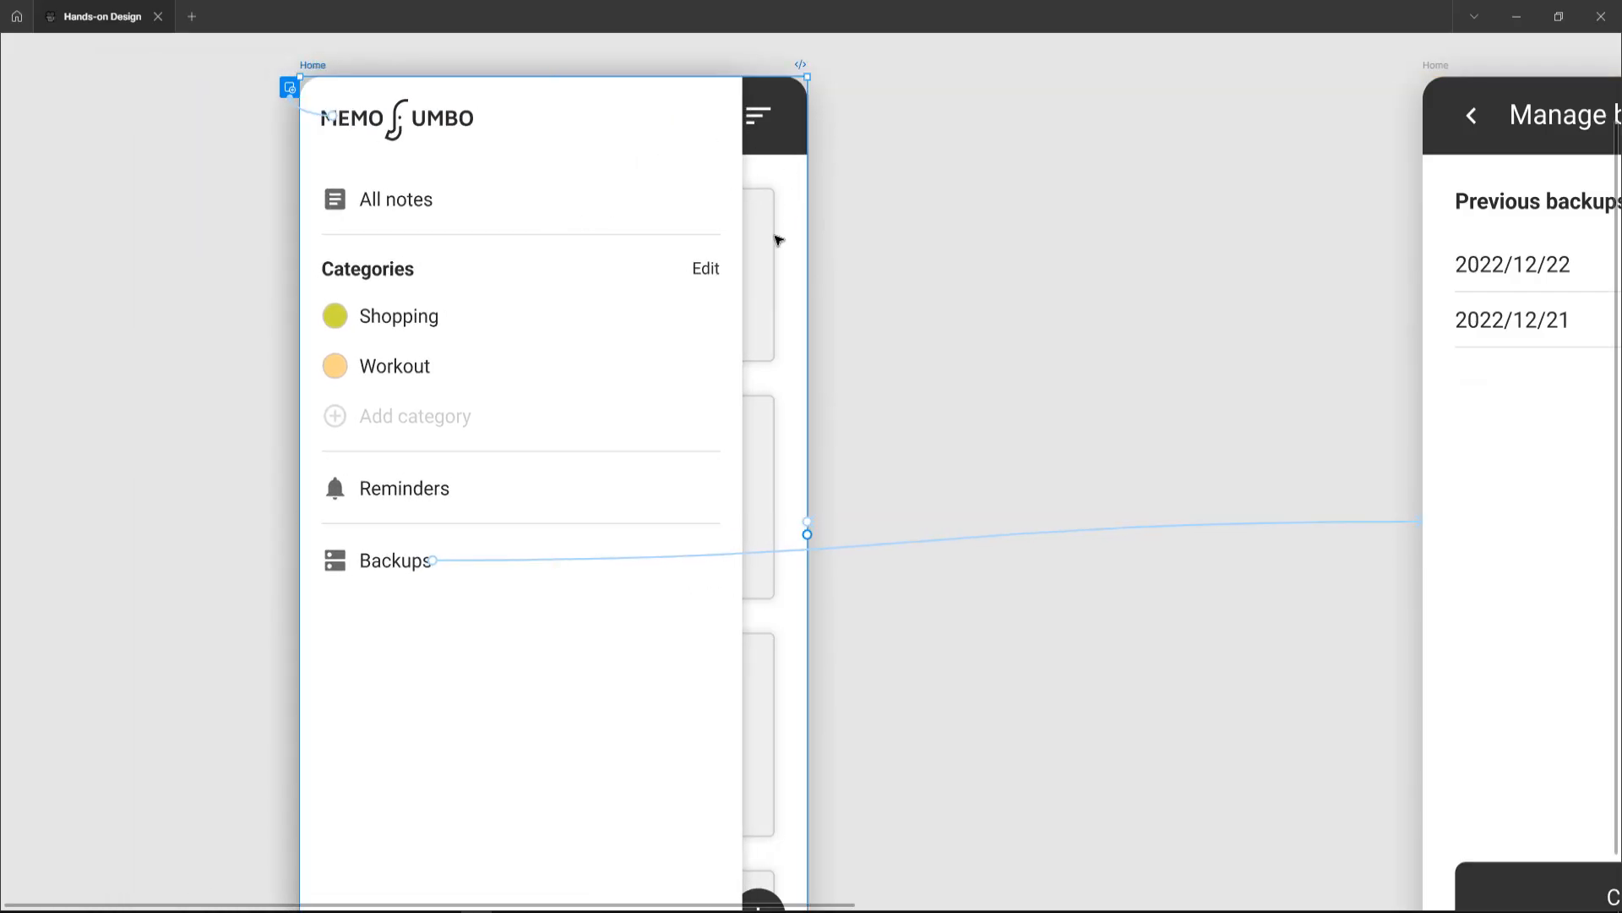
key("ctrl+z")
scroll(820, 288, "right", 2)
scroll(818, 286, "right", 2)
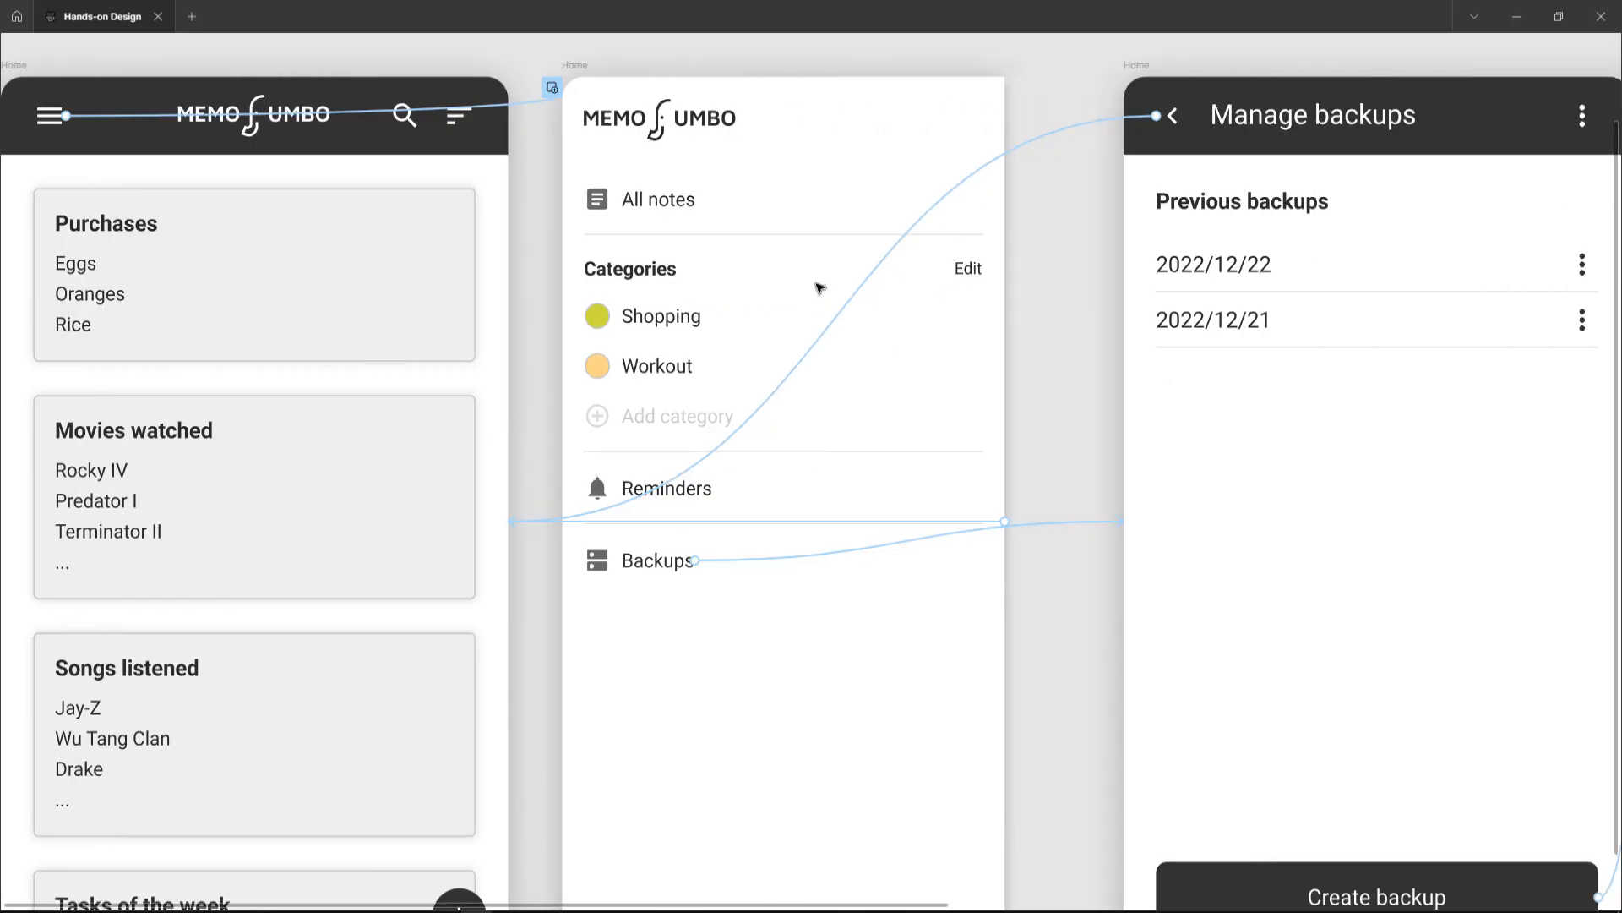
scroll(786, 336, "left", 4)
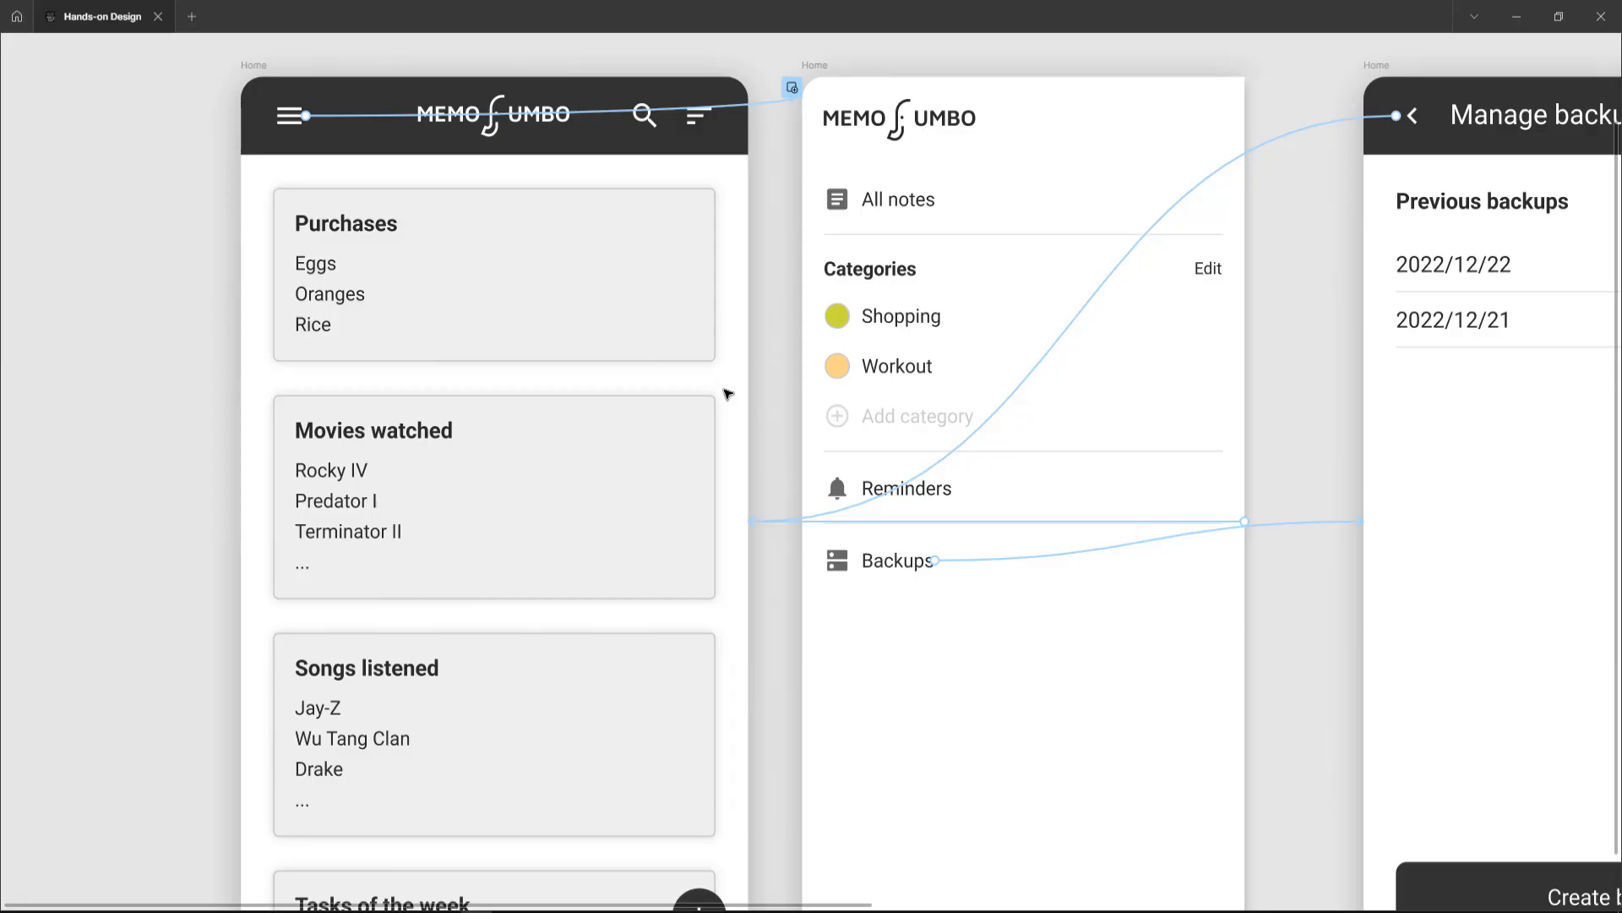
Step: Inspect the drawer frame's Navigate to Home interaction with Push animation
scroll(772, 355, "down", 1)
scroll(774, 355, "right", 1)
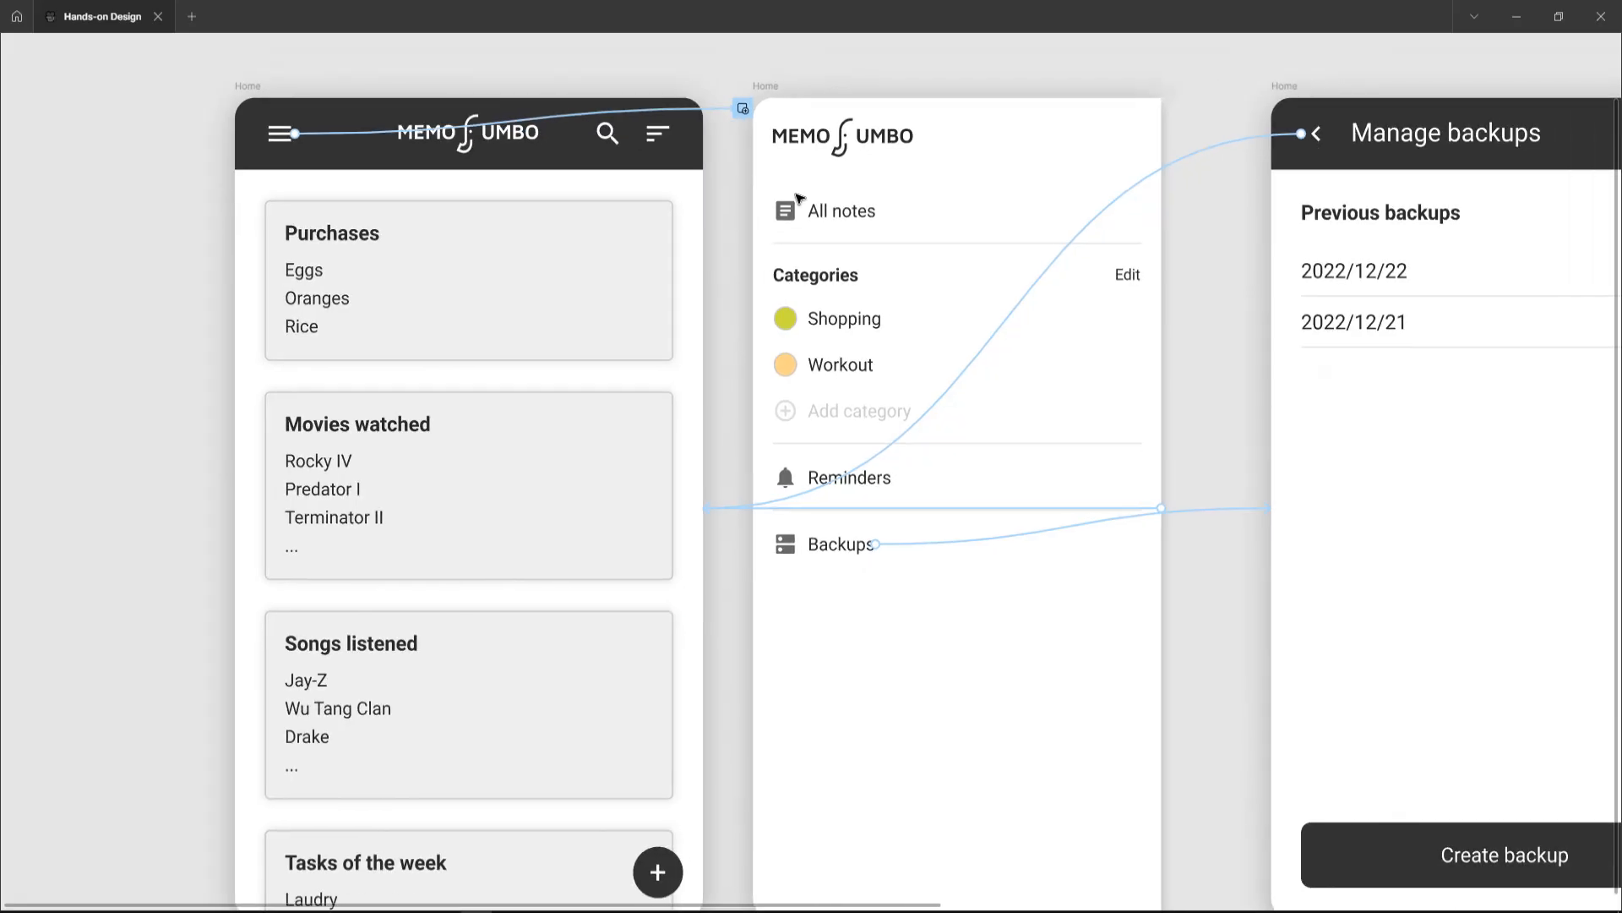
left_click(767, 87)
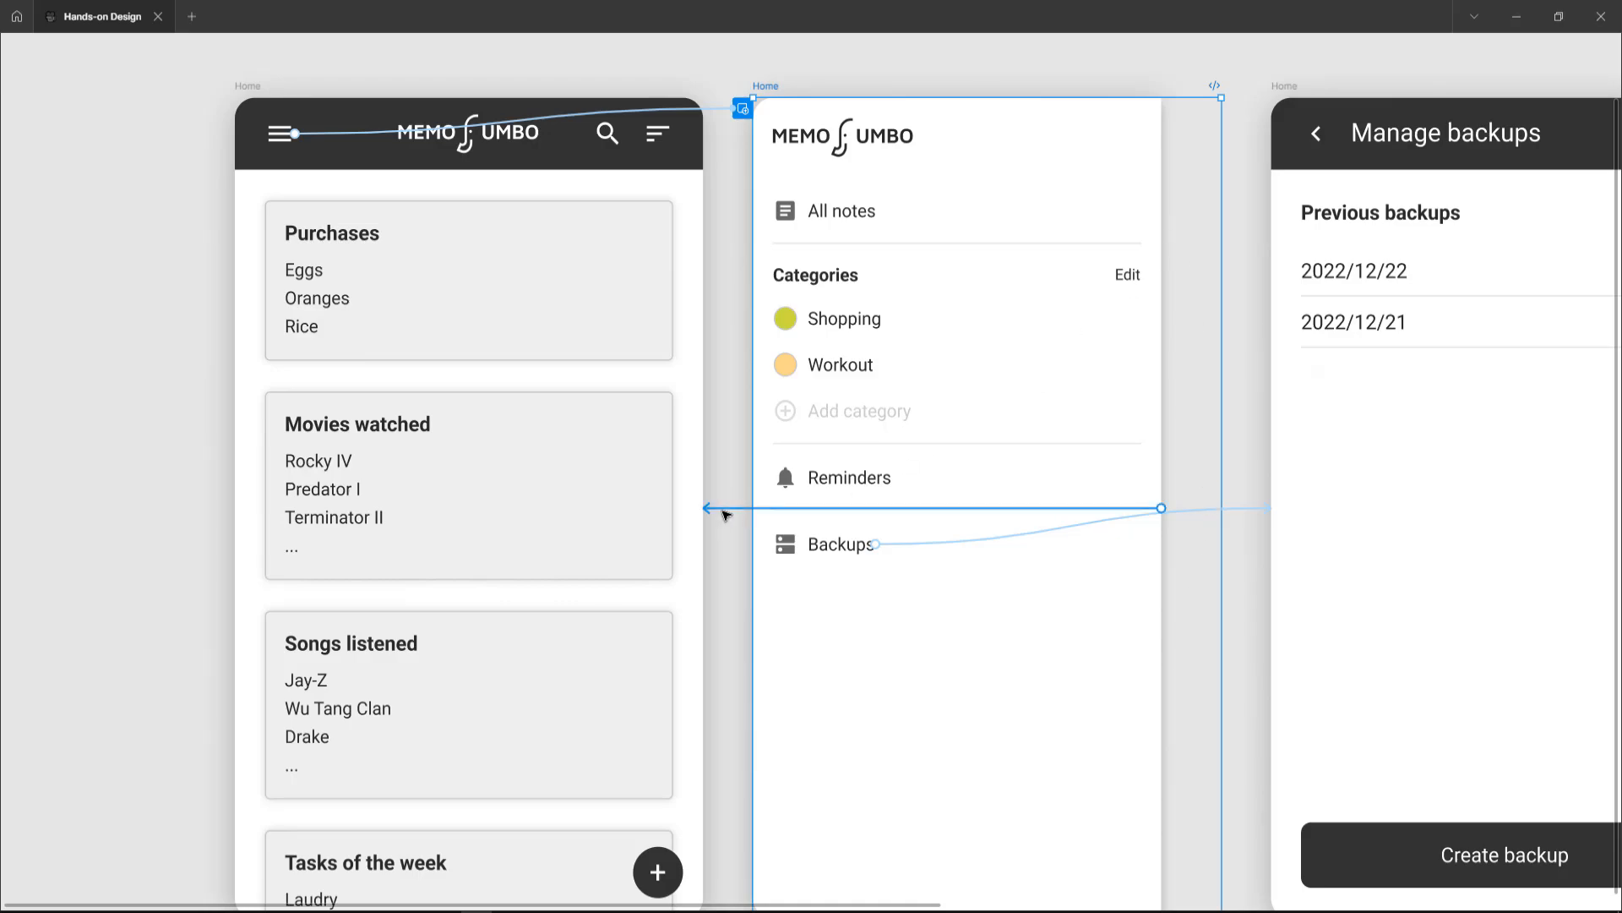
left_click(724, 509)
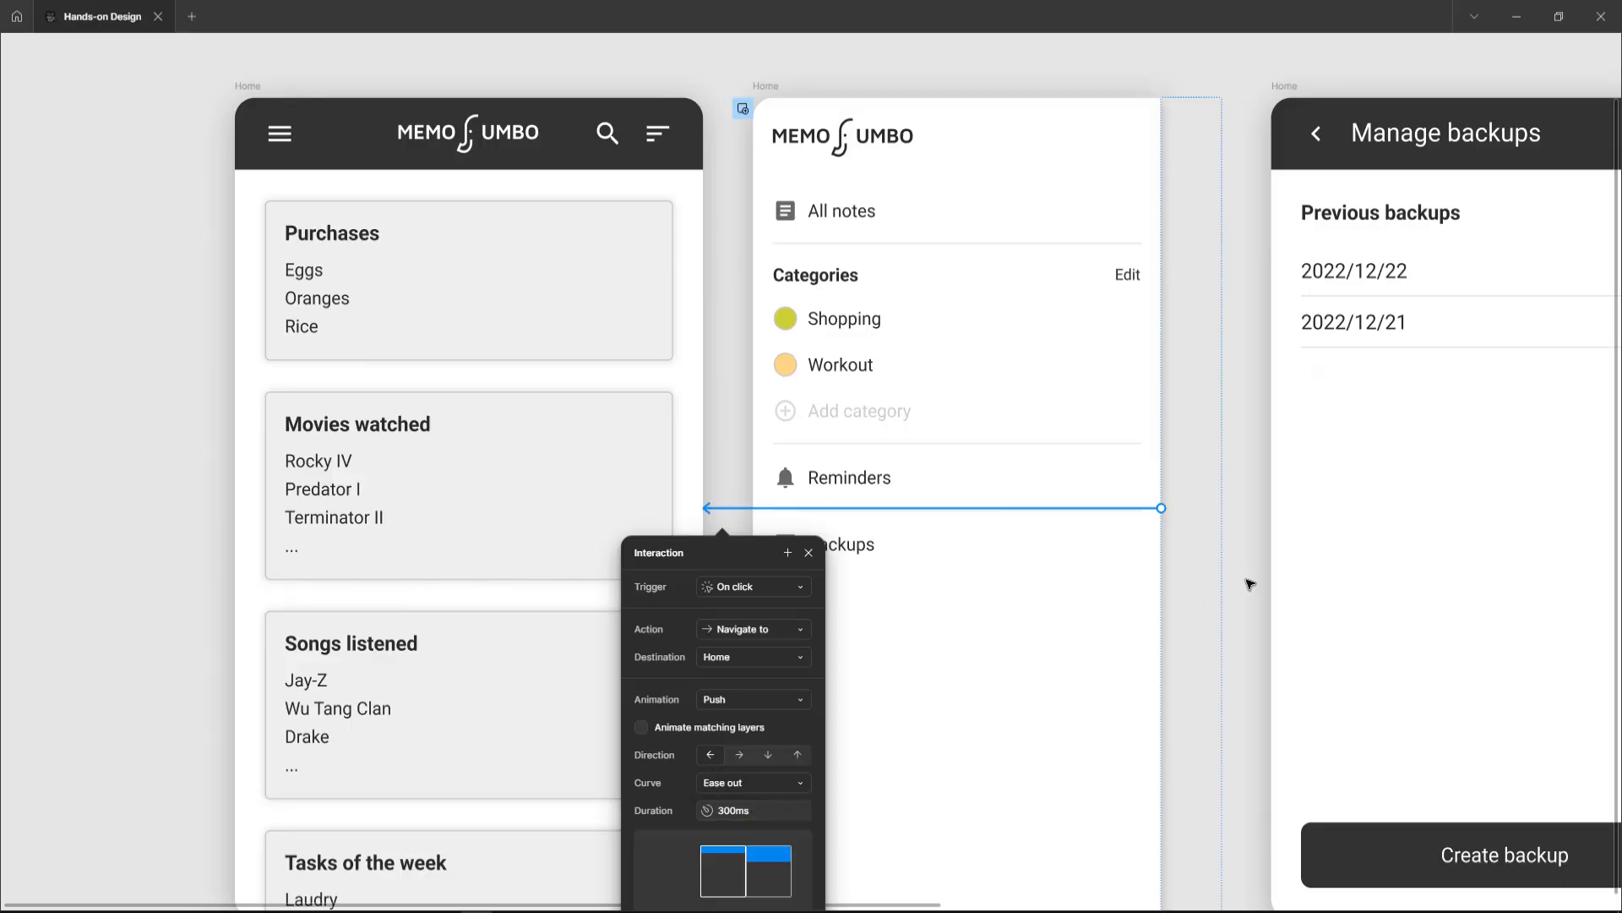
left_click(1250, 587)
Step: Inspect the drawer's Backups item interaction that navigates with Smart animate
scroll(1046, 561, "right", 5)
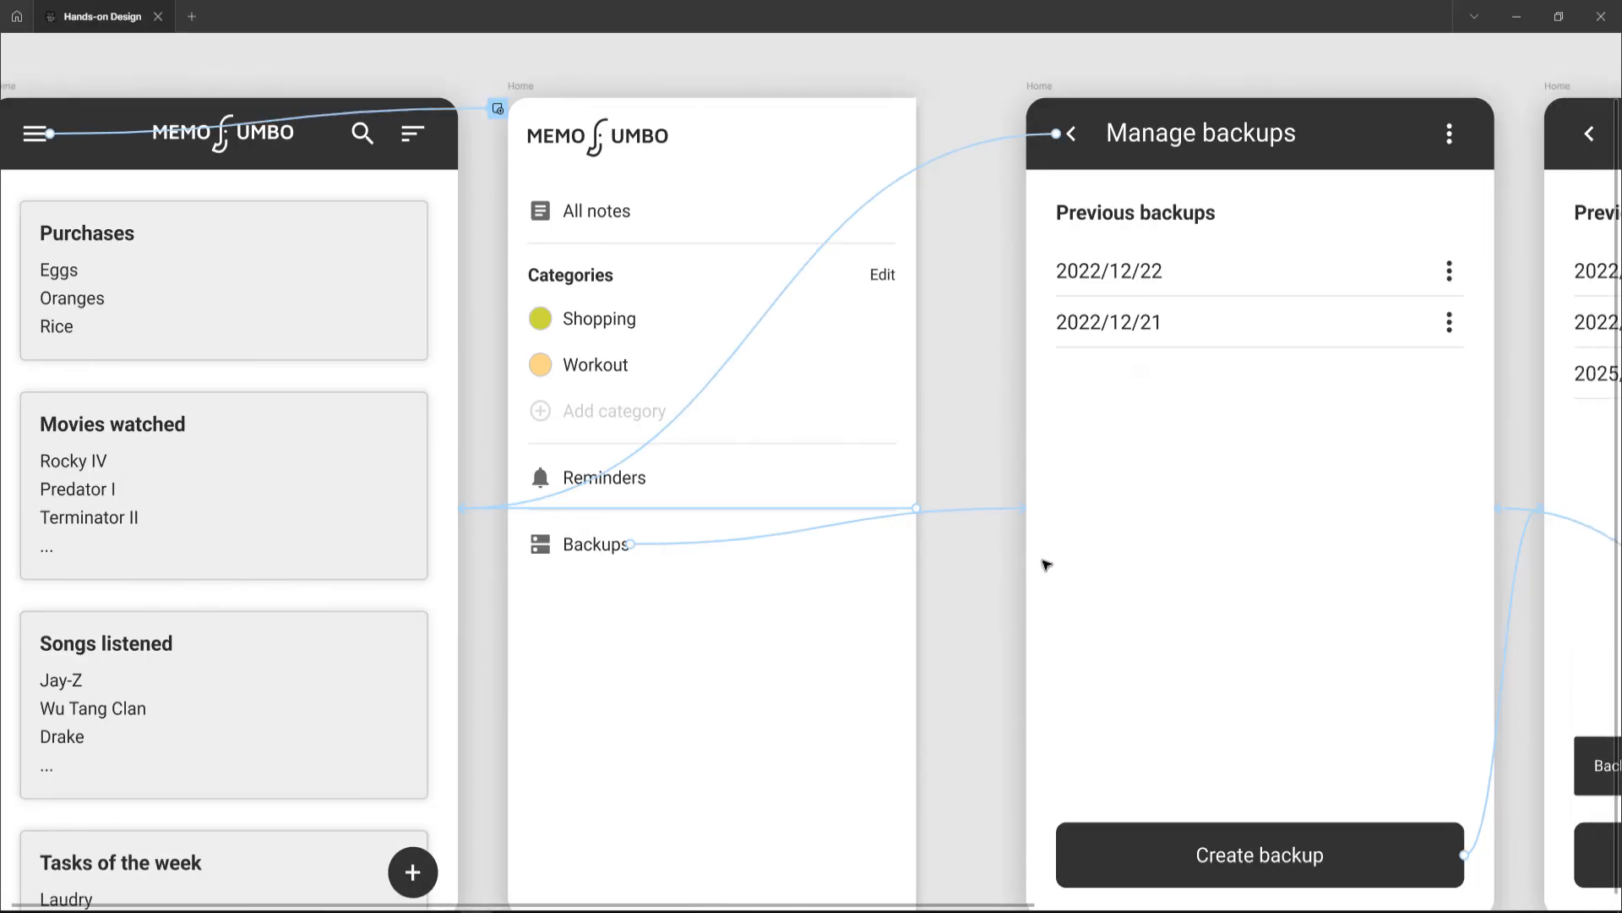
left_click(607, 548)
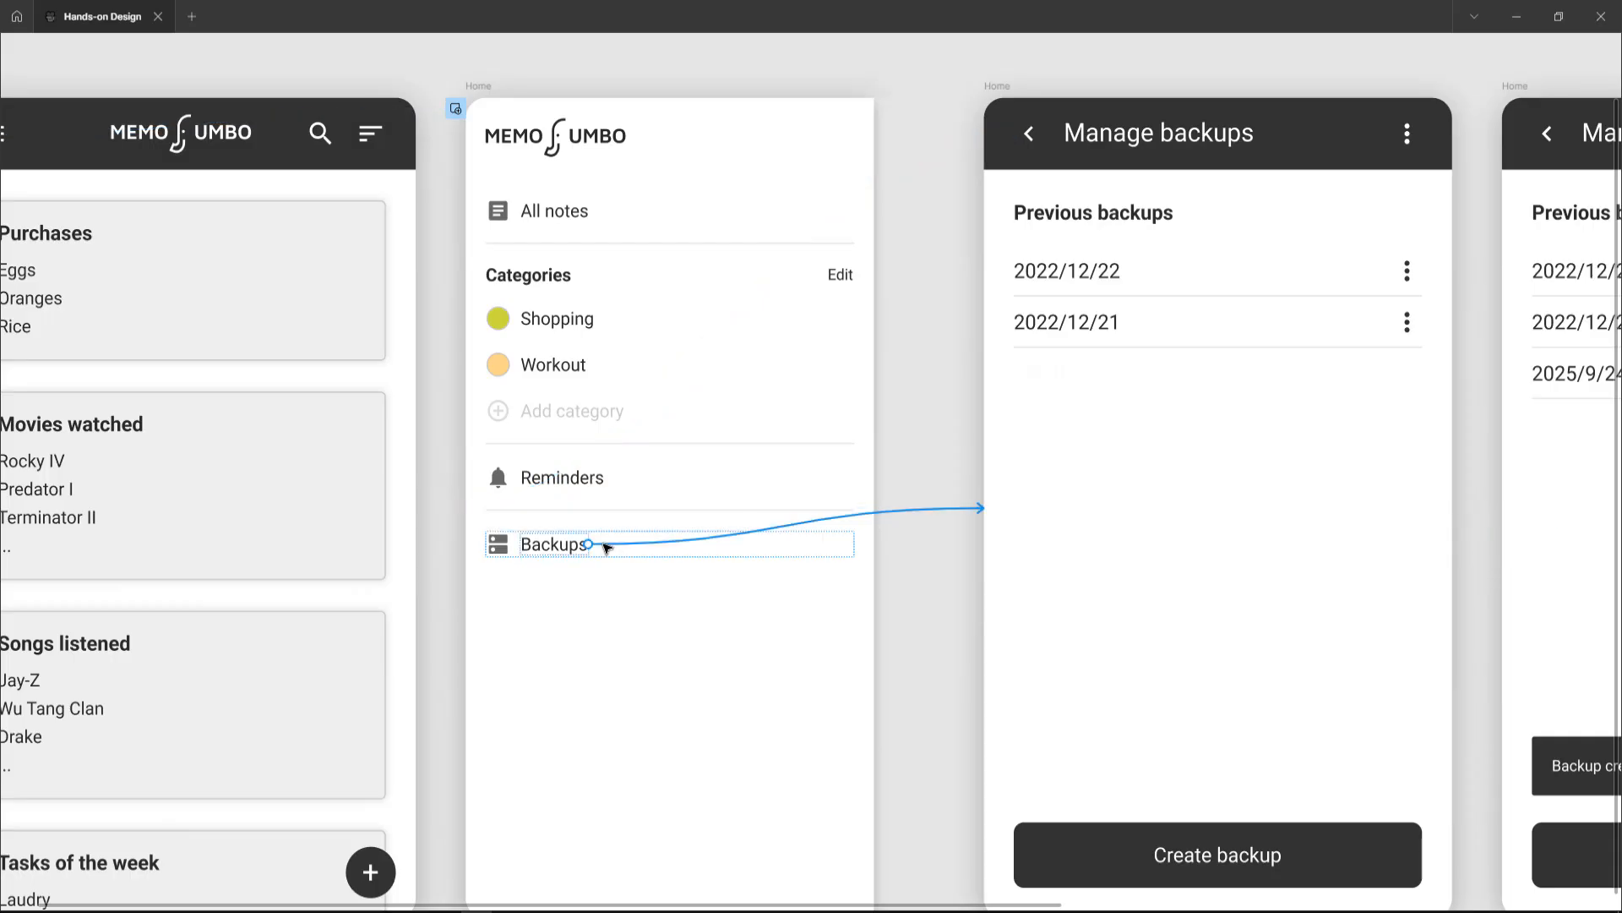
scroll(606, 547, "down", 1)
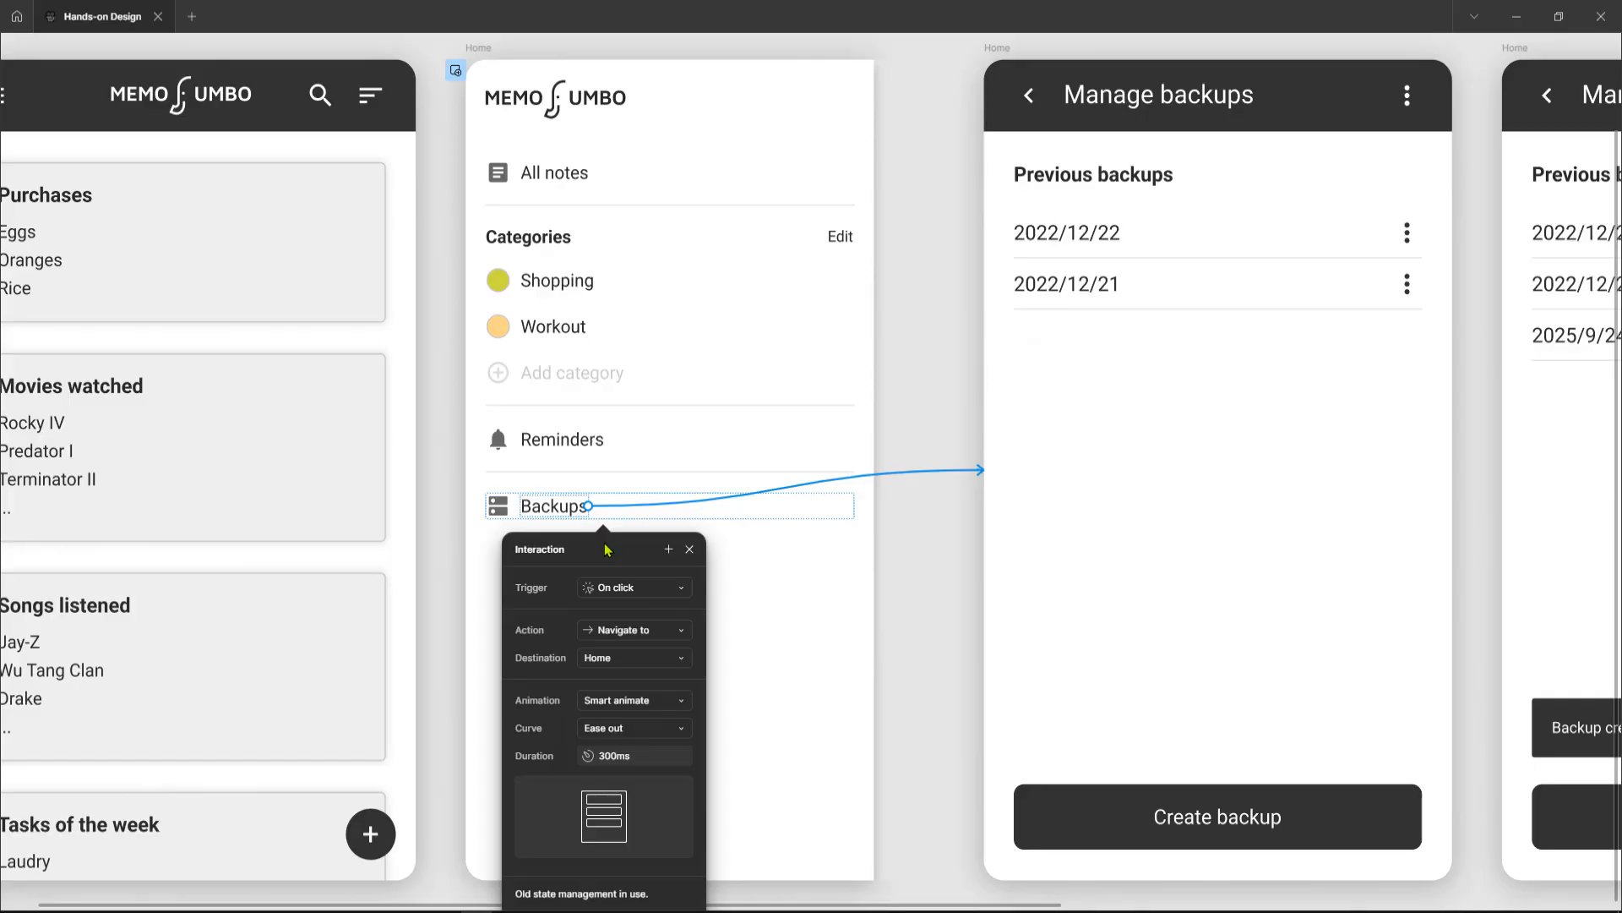
scroll(606, 550, "down", 2)
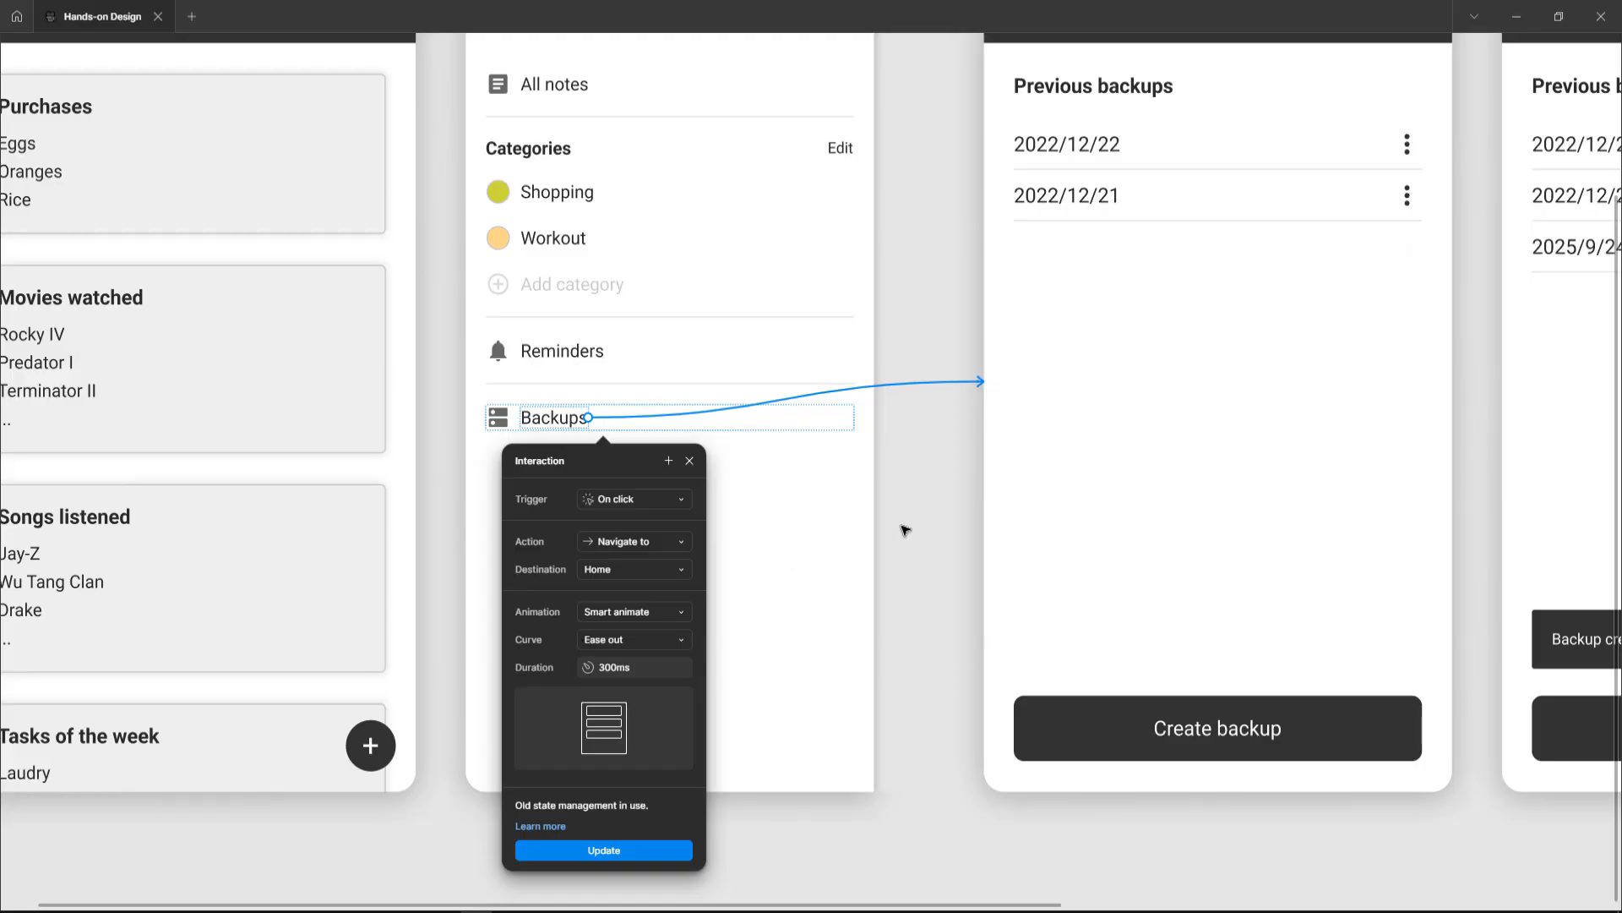
left_click(920, 518)
Step: Inspect the back arrow's Dissolve navigation interaction in the first Manage backups frame
scroll(920, 518, "down", 3)
scroll(921, 519, "up", 1)
scroll(920, 518, "up", 1)
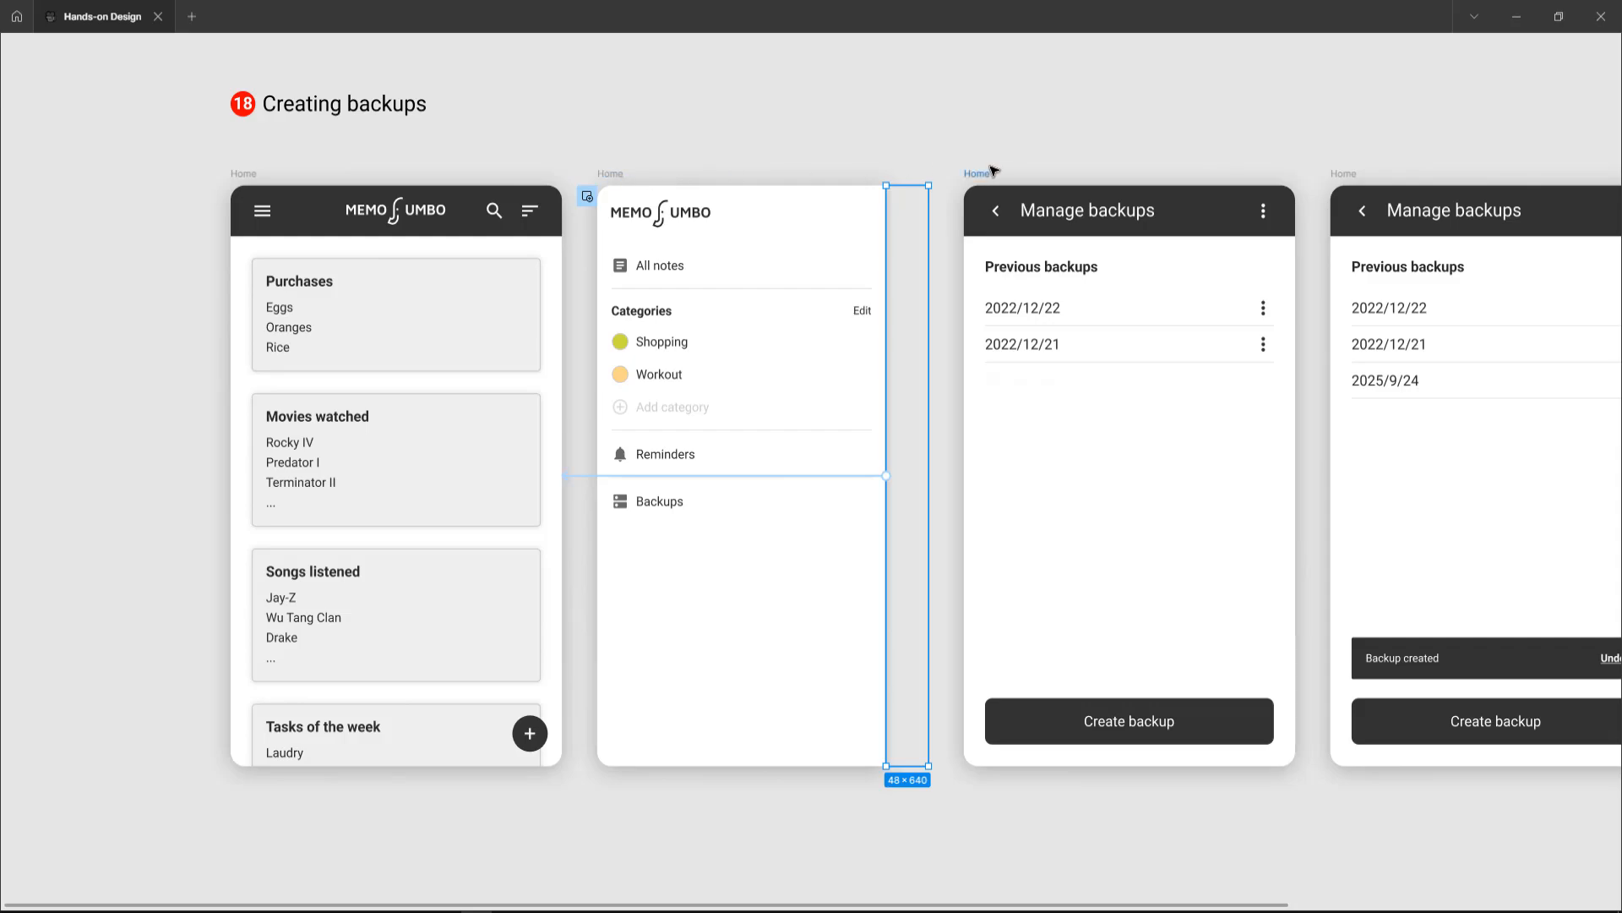
scroll(994, 171, "right", 2)
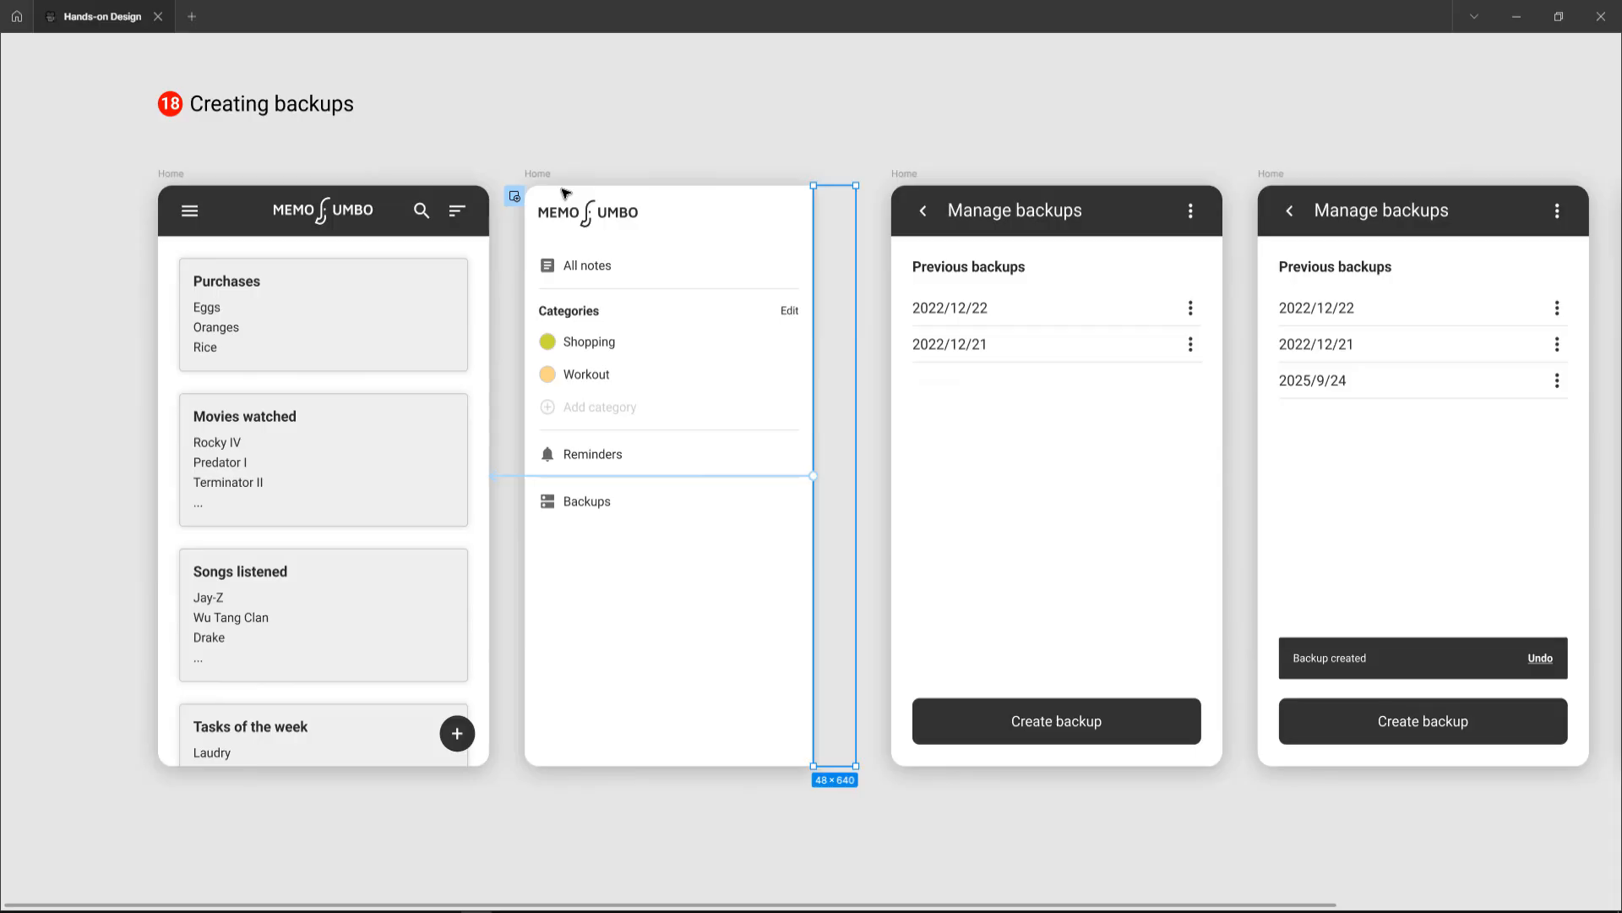
scroll(826, 318, "right", 5)
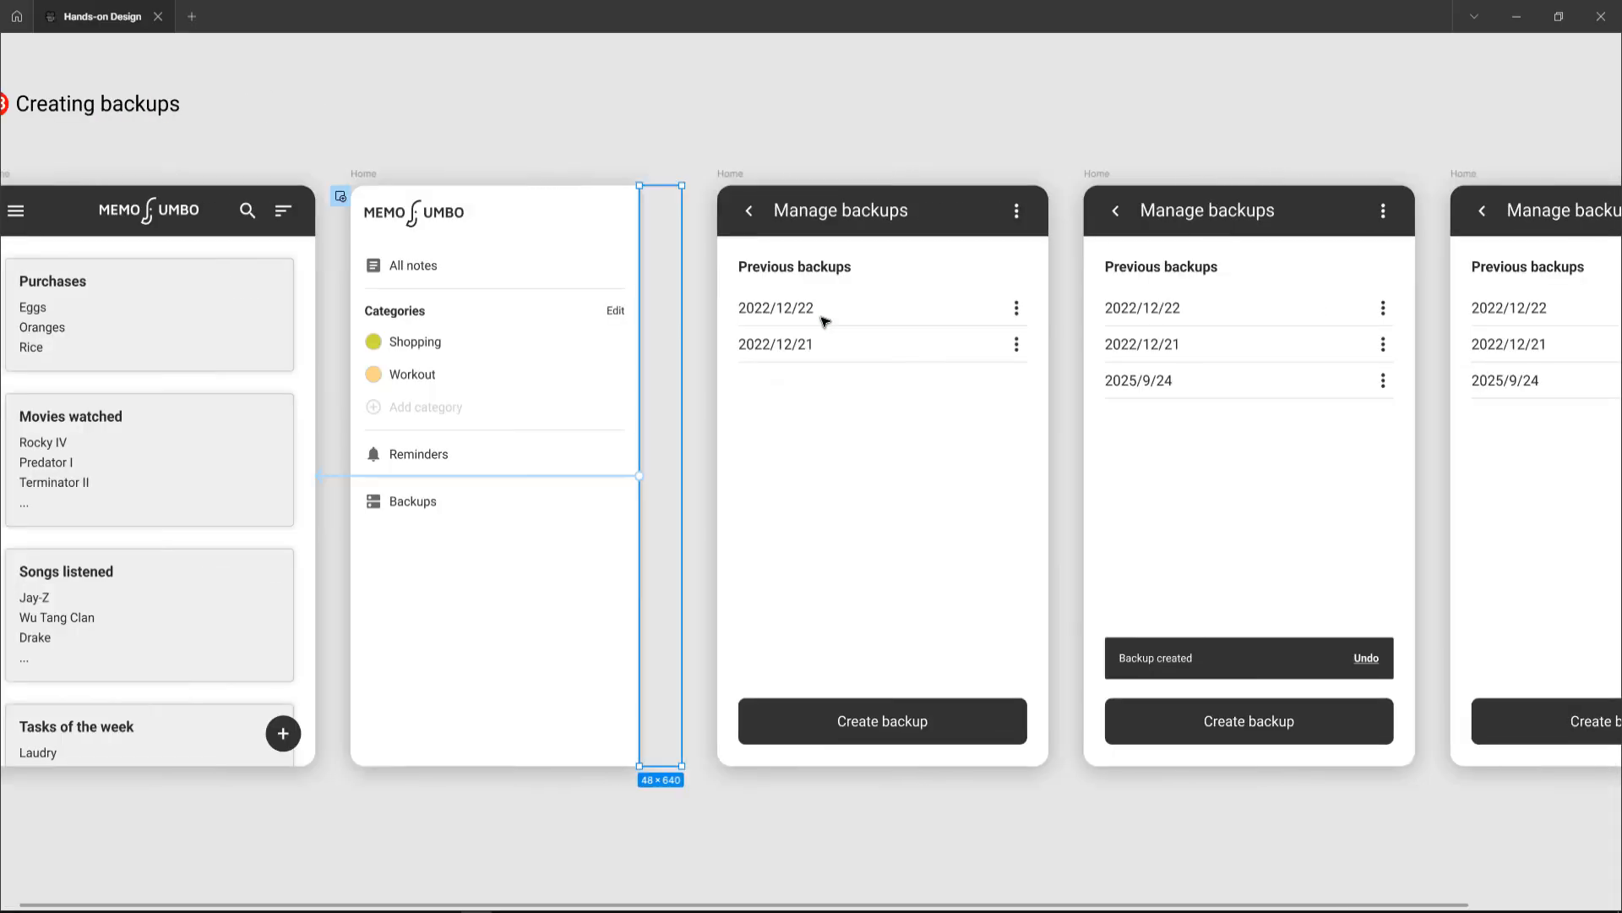
left_click(731, 174)
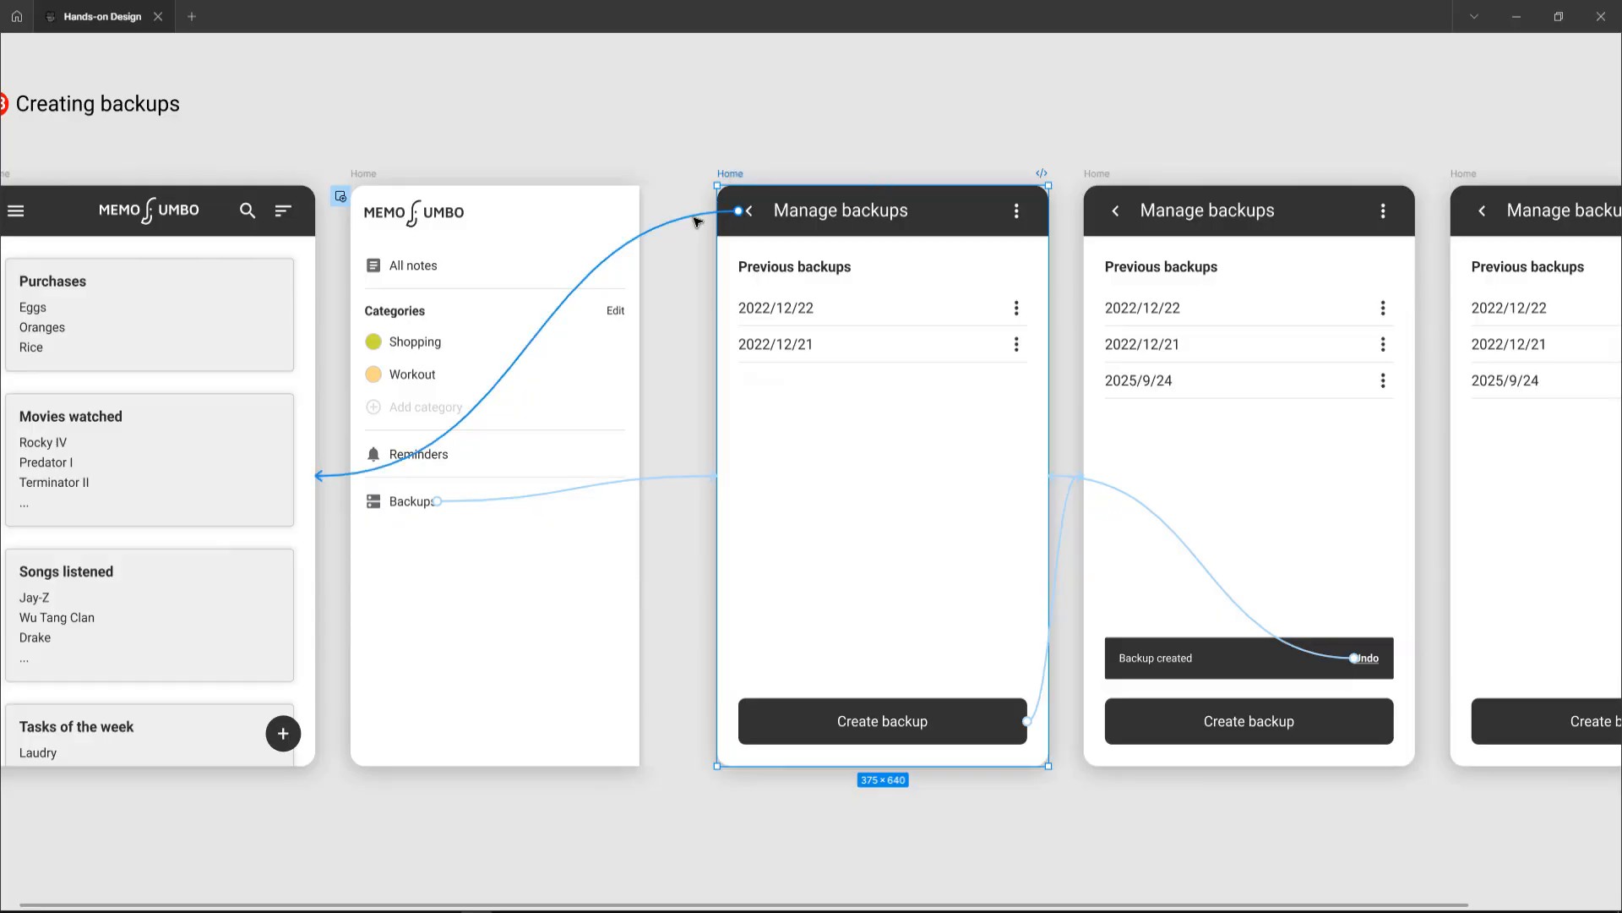
left_click(695, 220)
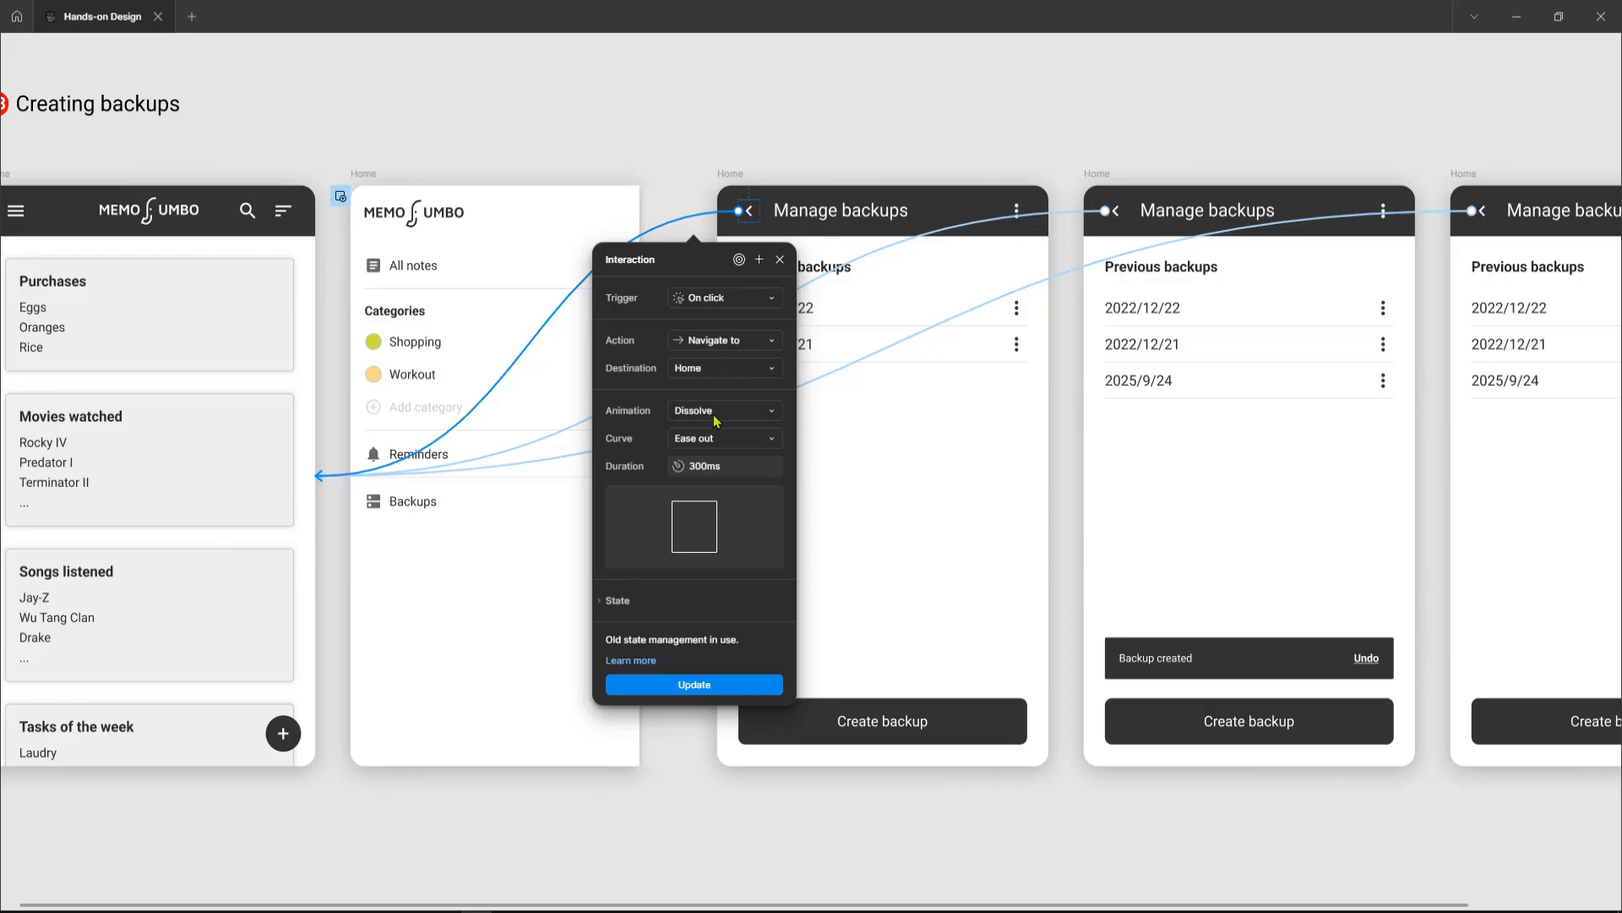
left_click(739, 174)
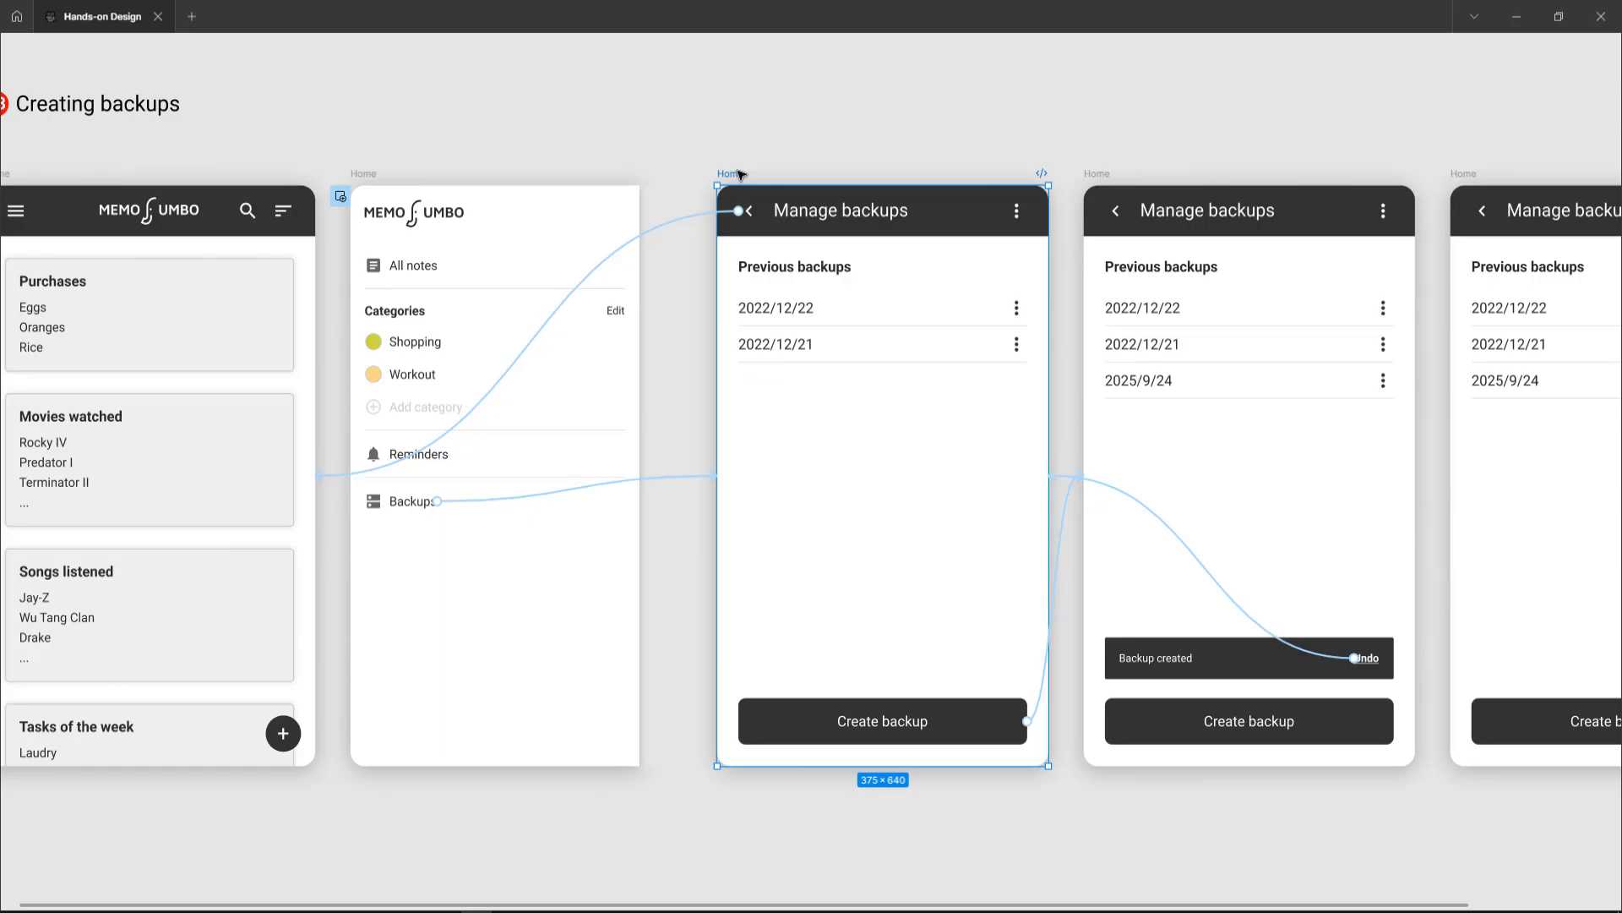
Step: Inspect the Create backup button's Smart animate navigation interaction in the first Manage backups frame
scroll(739, 175, "right", 5)
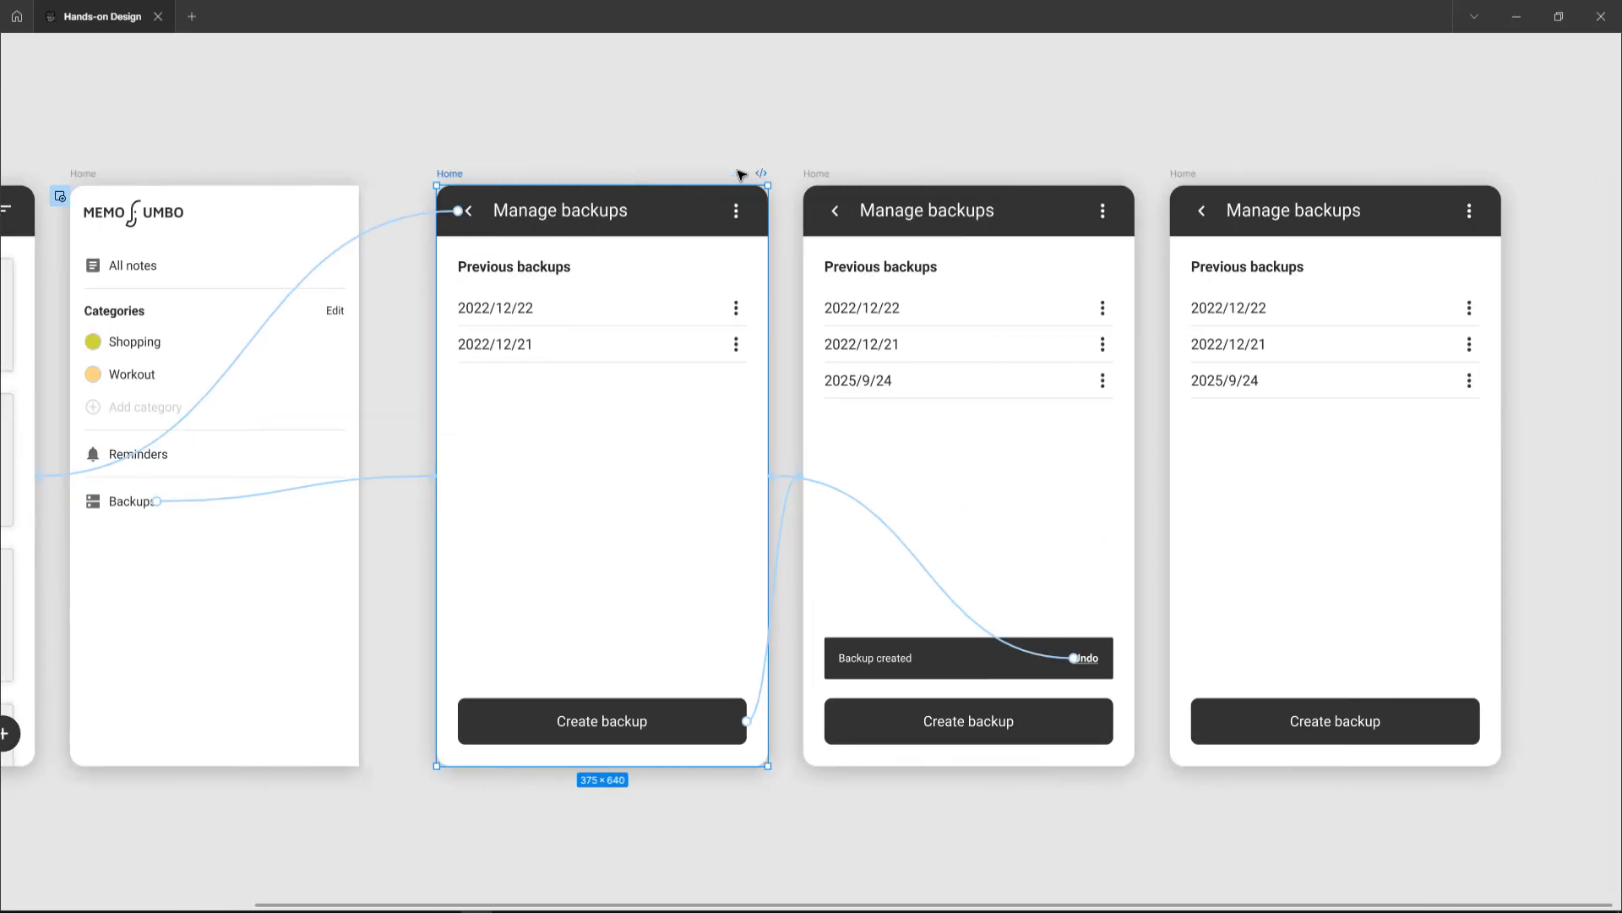
left_click(678, 727)
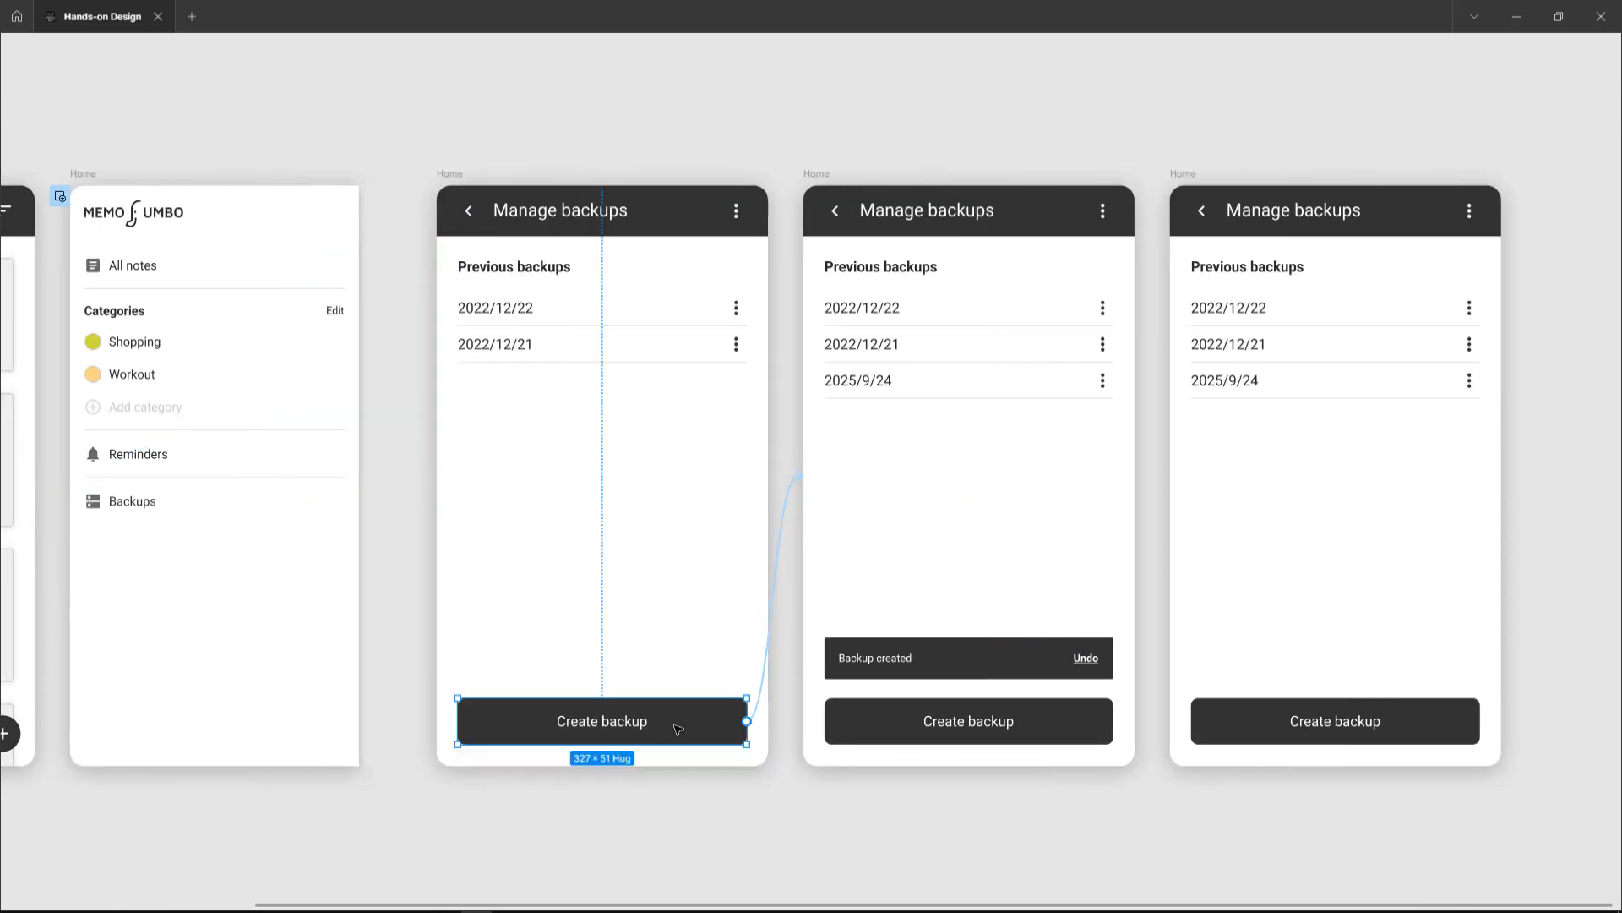
left_click(778, 529)
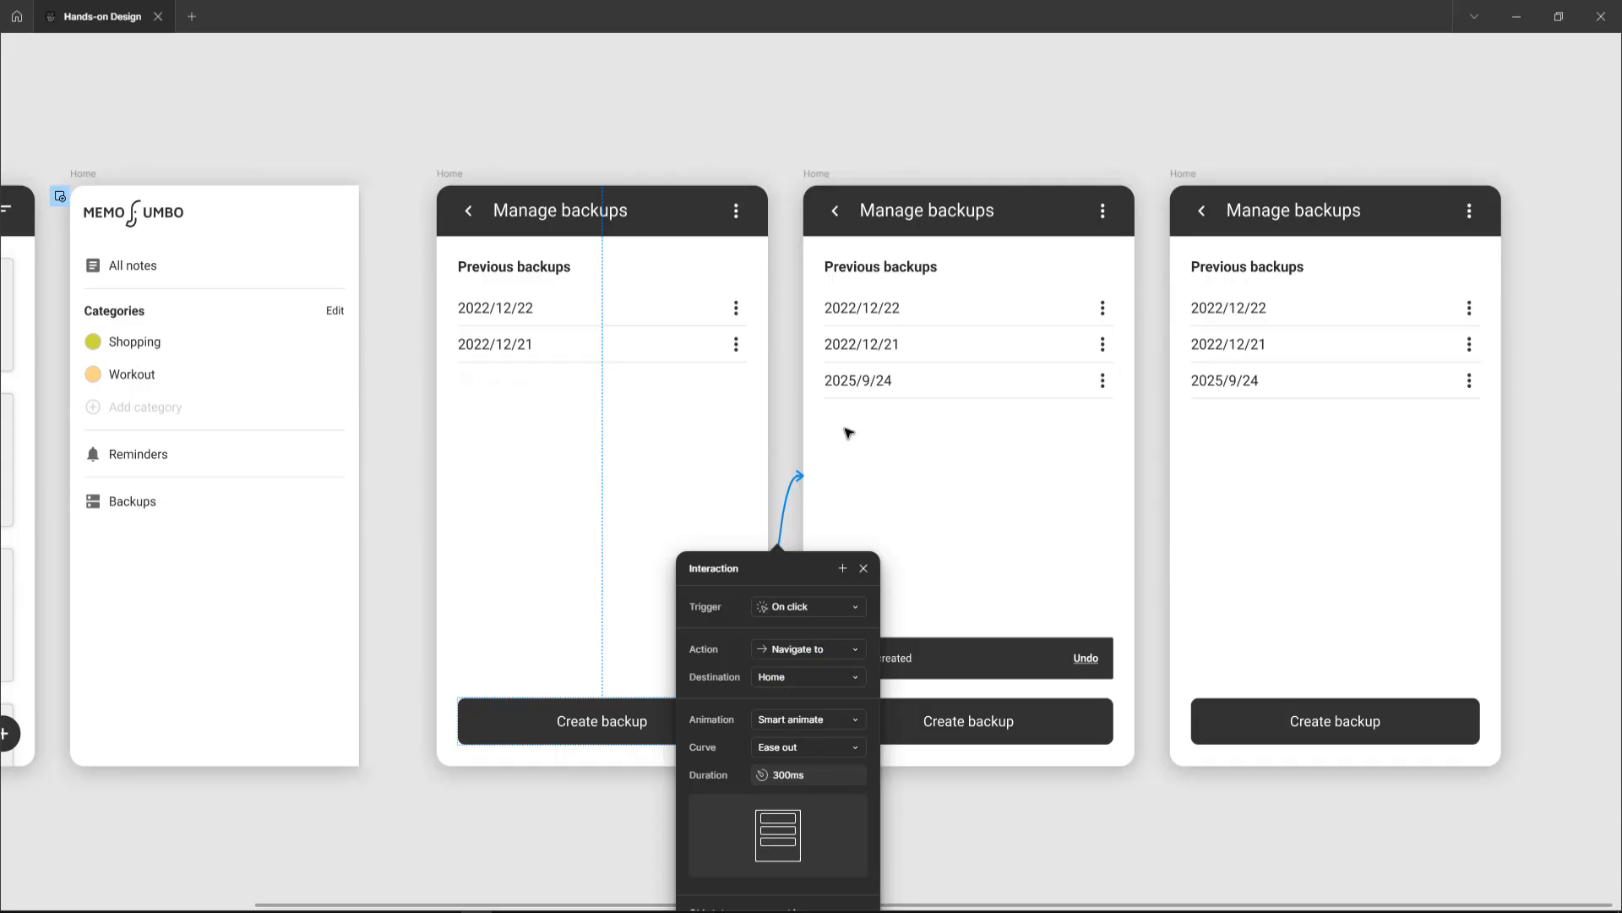
Step: Inspect the second Manage backups frame's After delay interaction that smart-animates back to the first frame after 1800ms
left_click(817, 174)
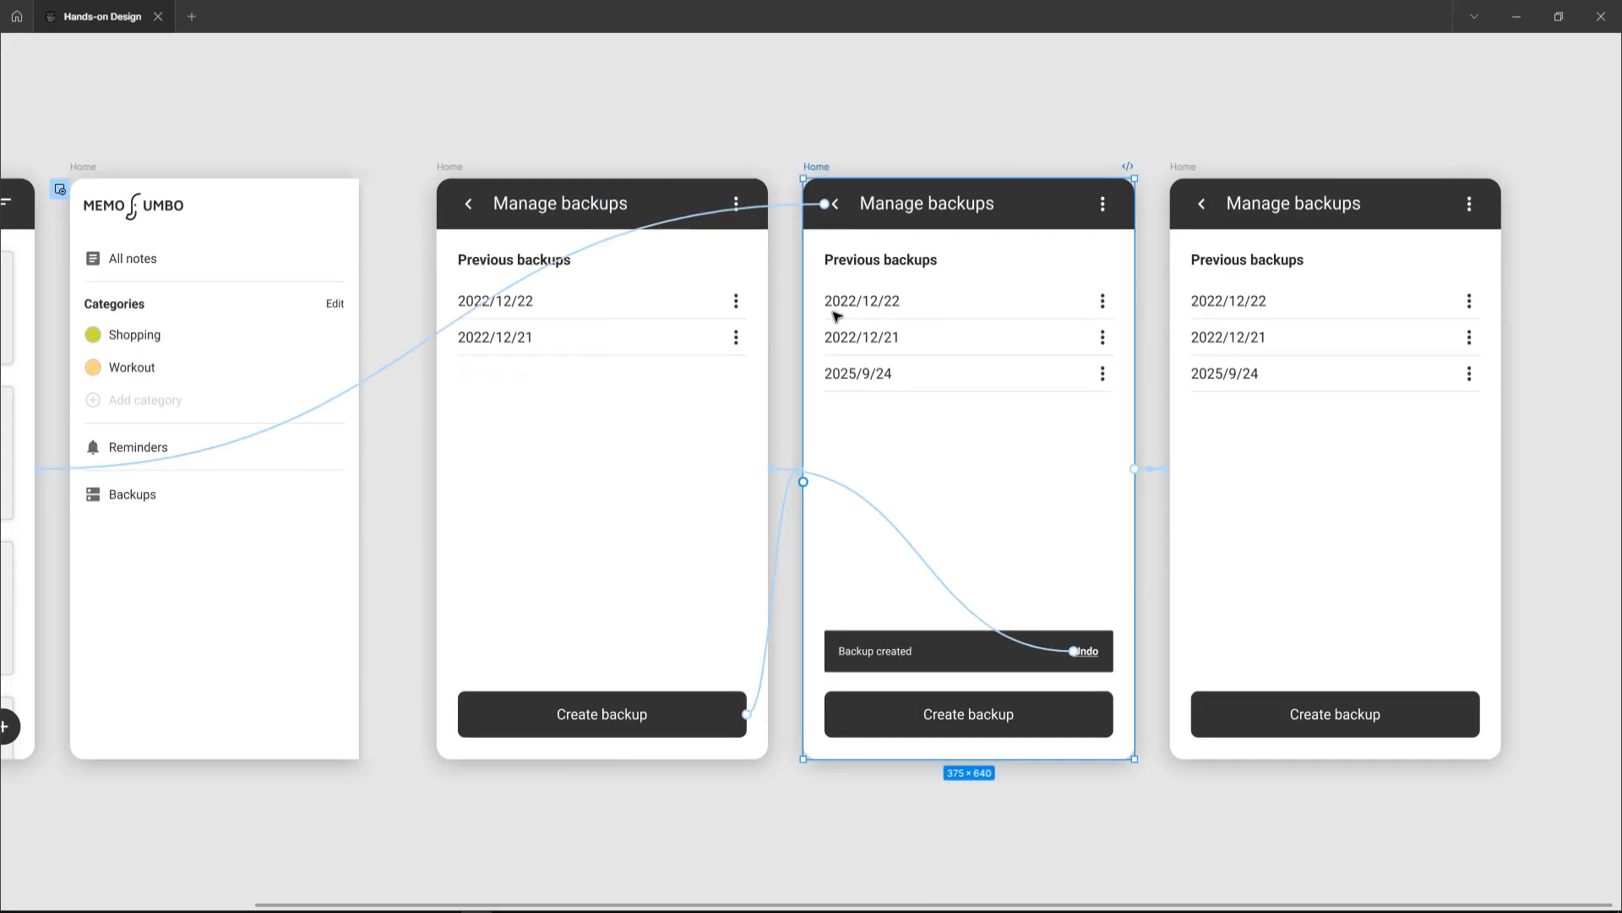
scroll(835, 315, "right", 2)
scroll(776, 208, "left", 15)
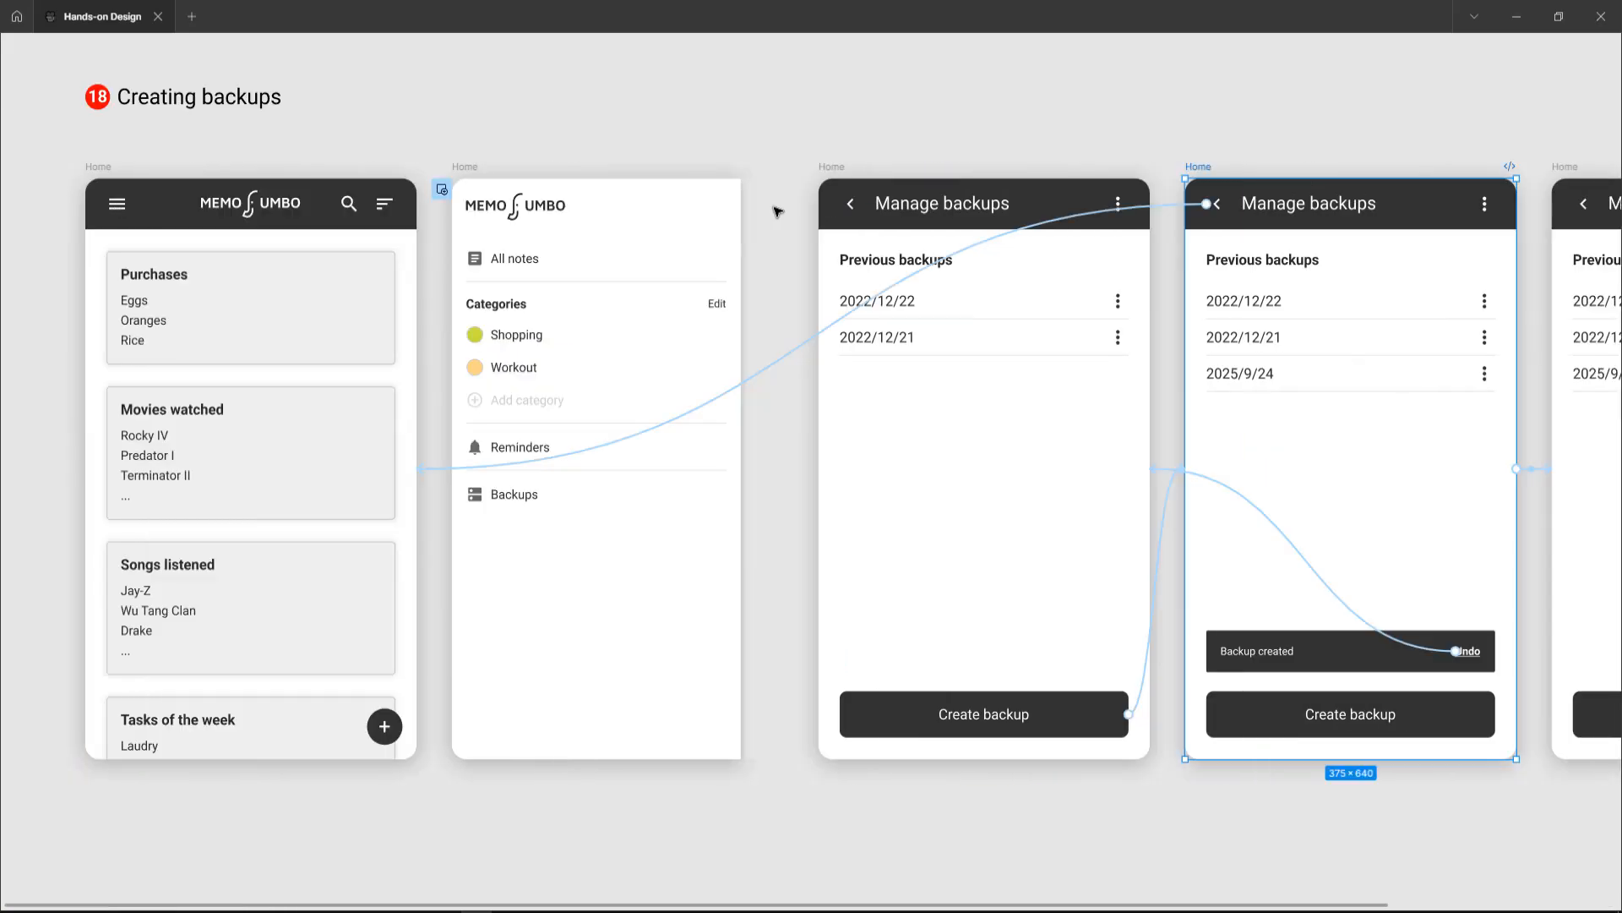
scroll(917, 369, "right", 18)
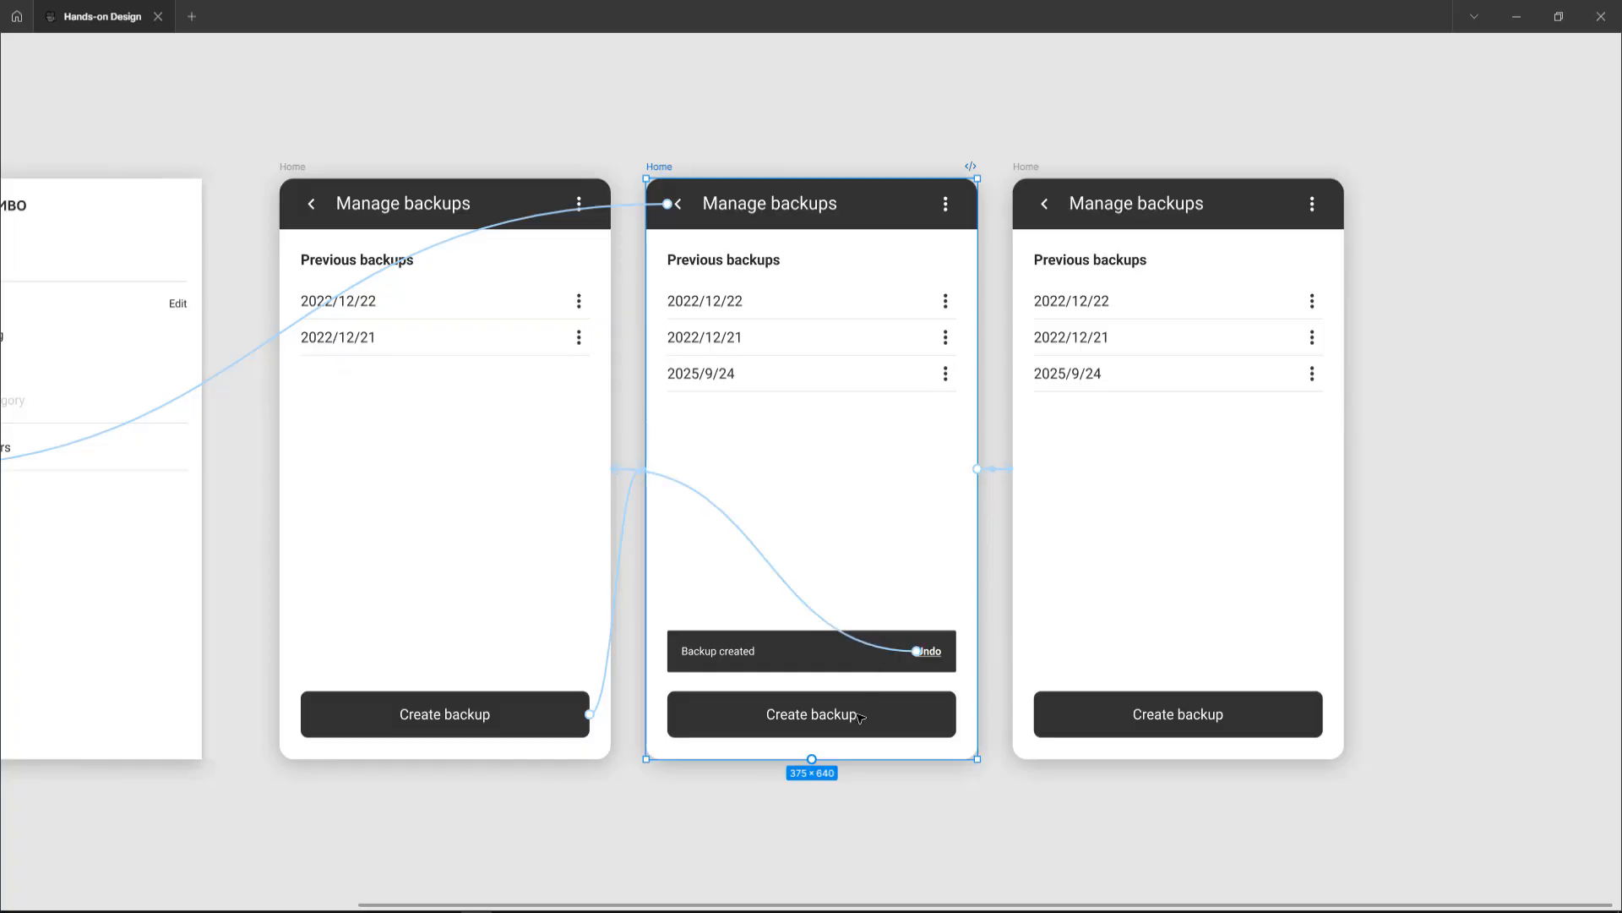
left_click(868, 713)
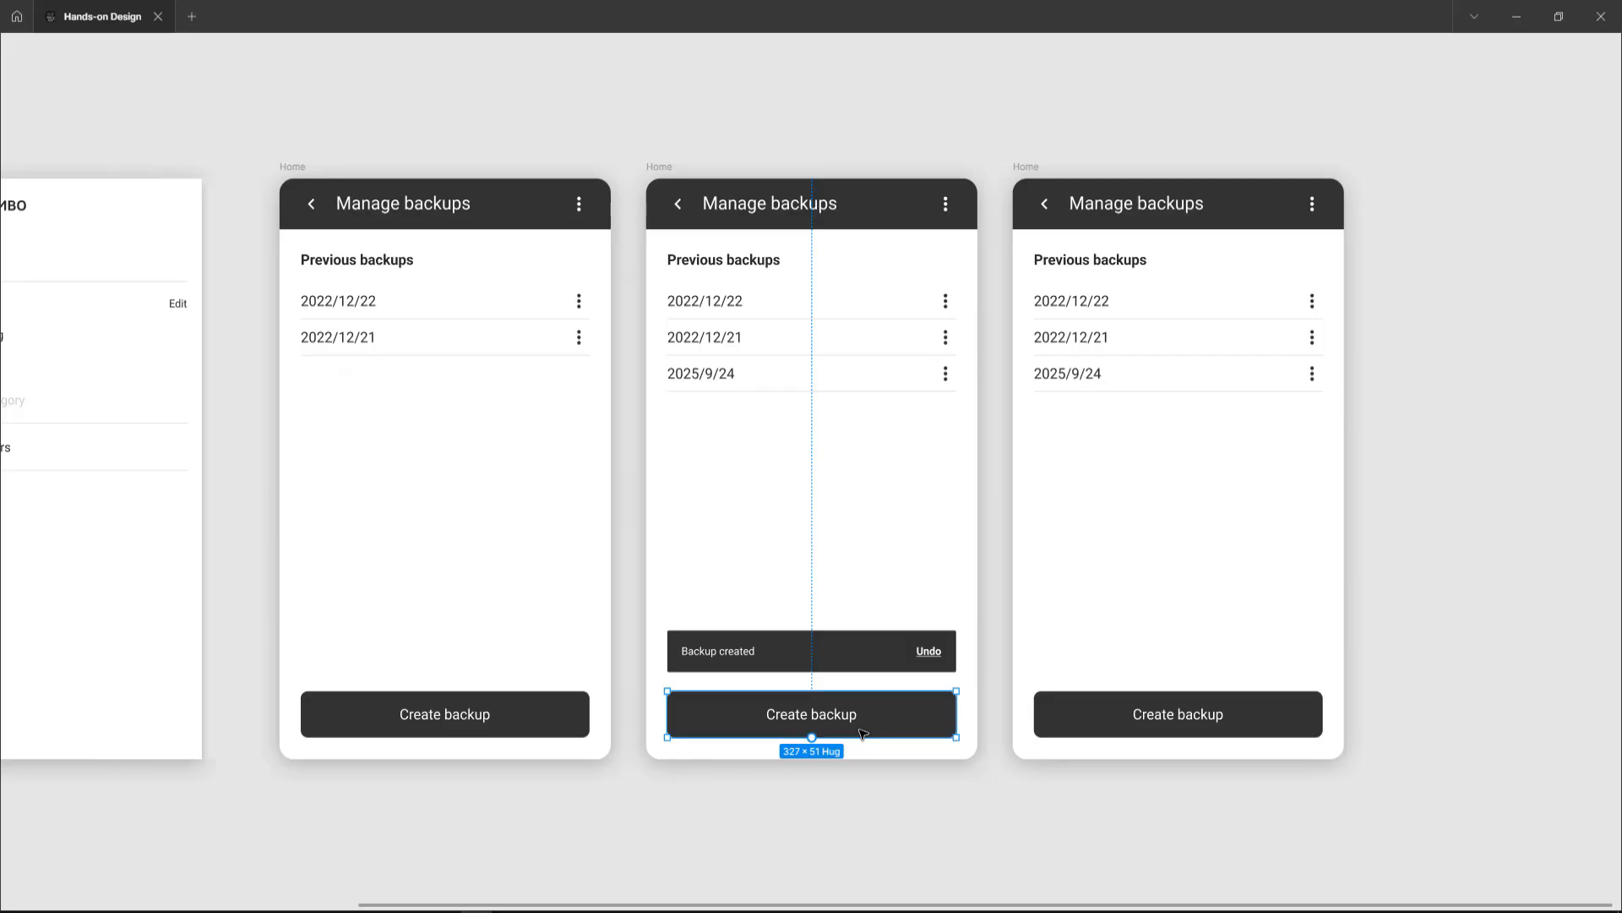
left_click(904, 480)
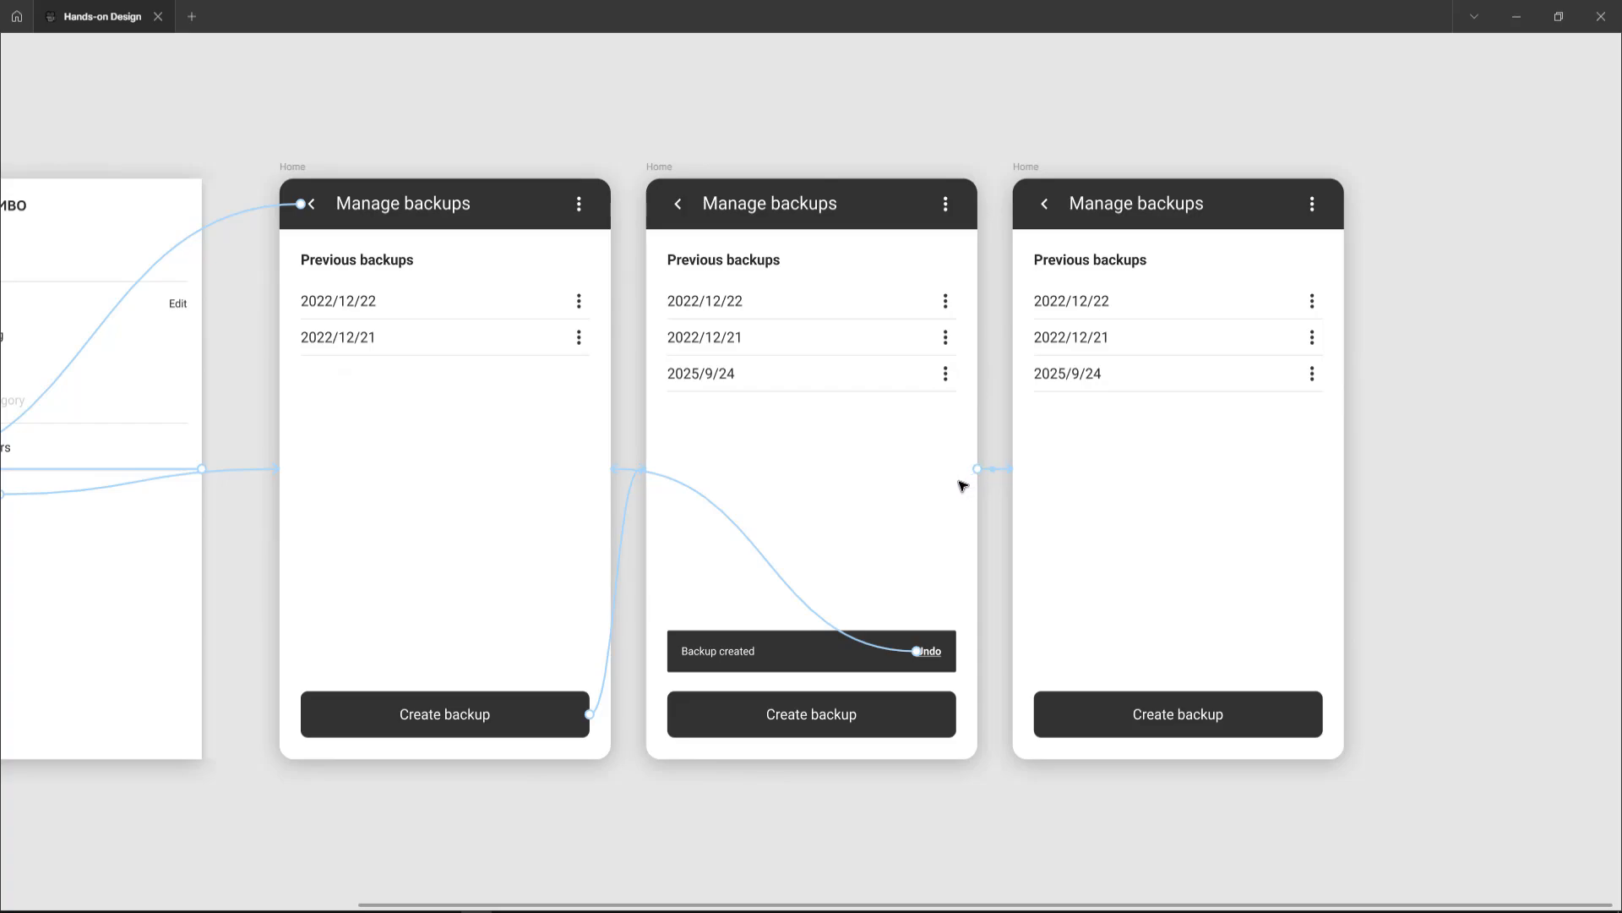
left_click(994, 469)
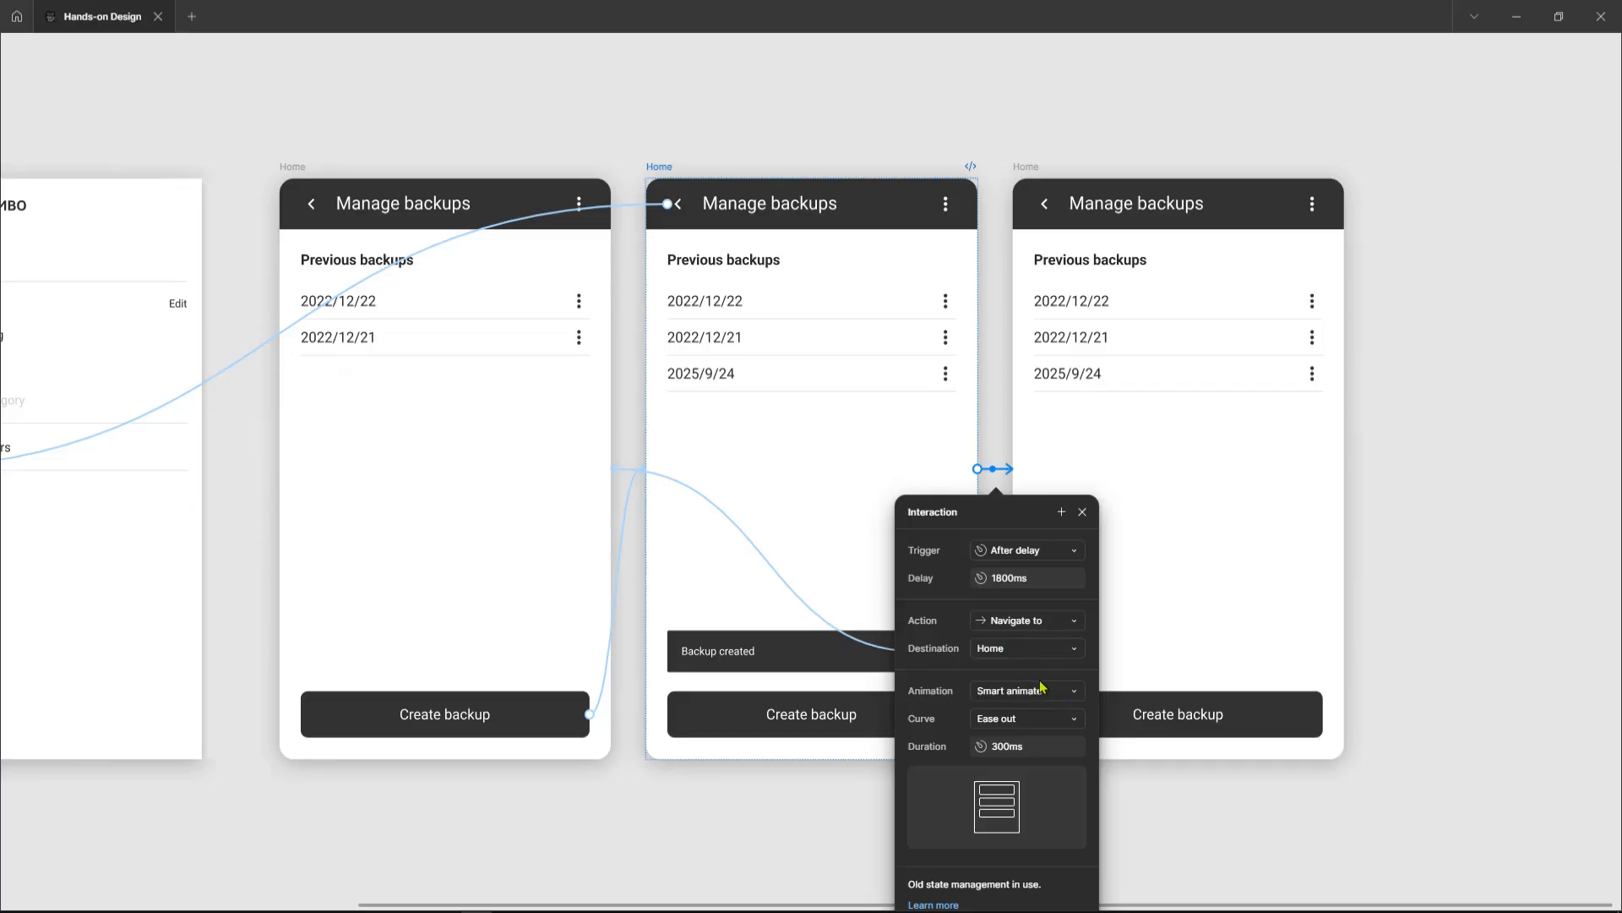
key("Escape")
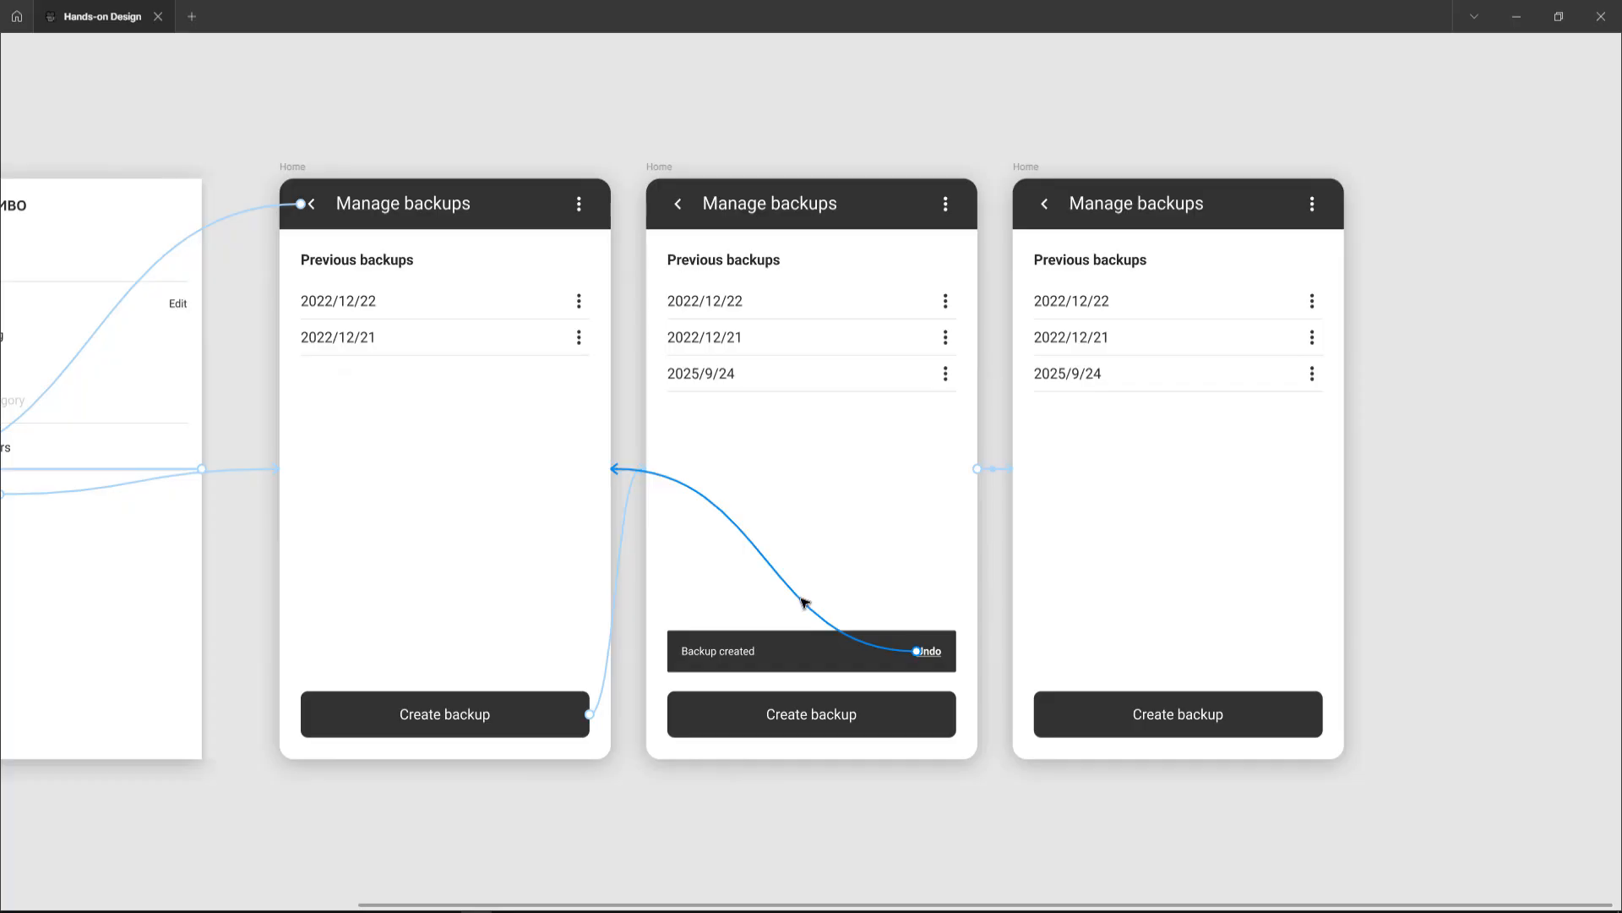
Step: Inspect the snackbar Undo link's On click navigation interaction with Dissolve animation
left_click(802, 601)
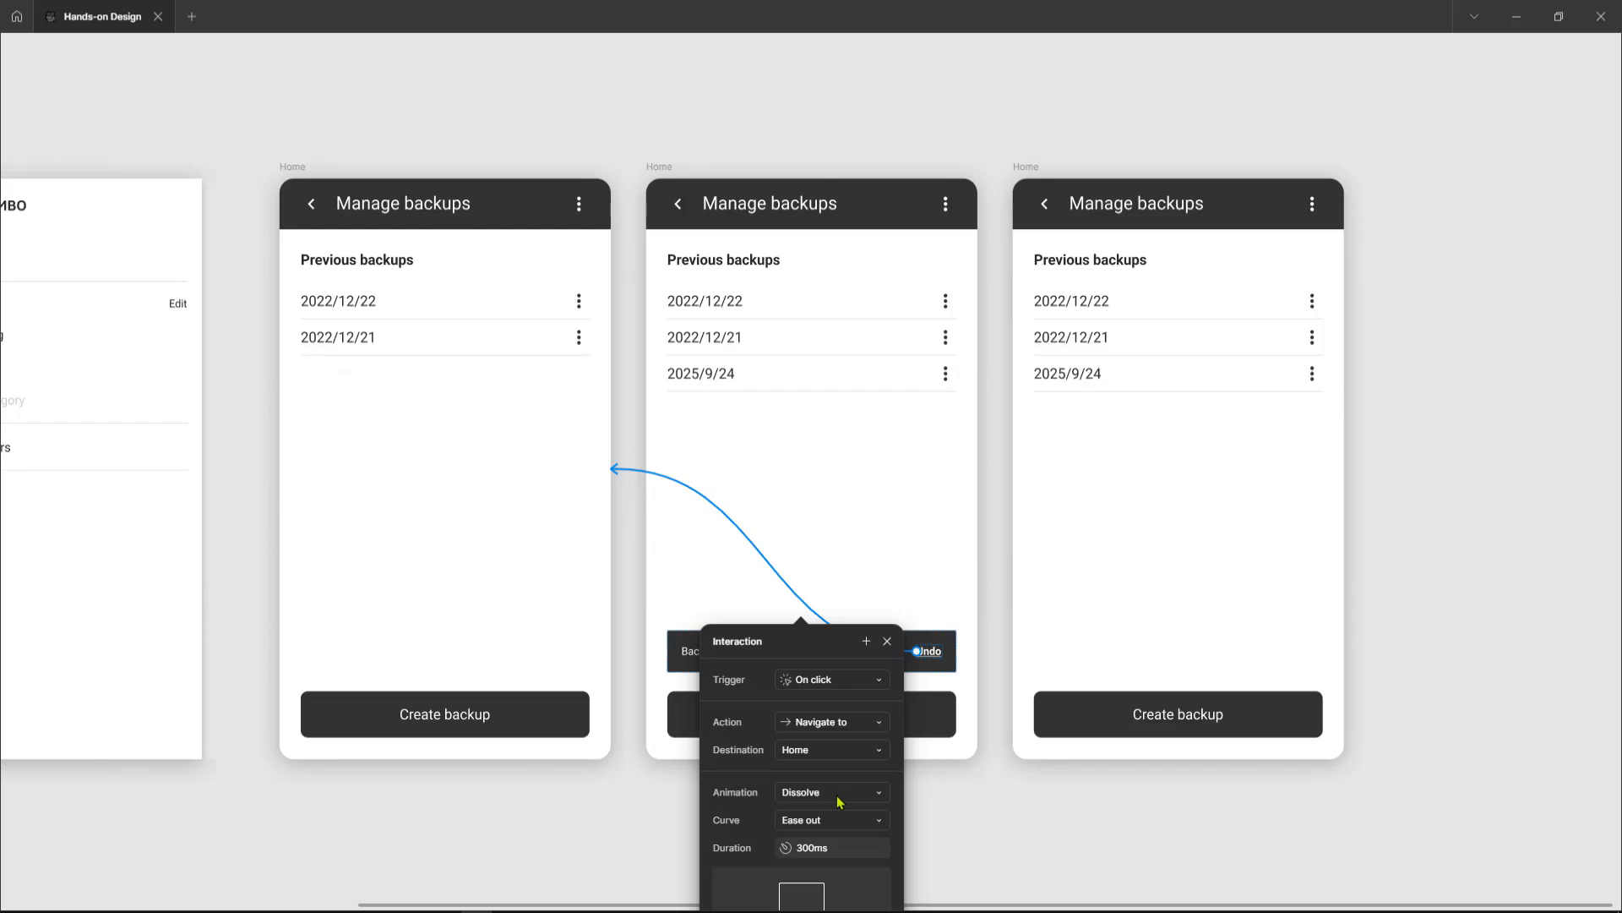
left_click(1479, 457)
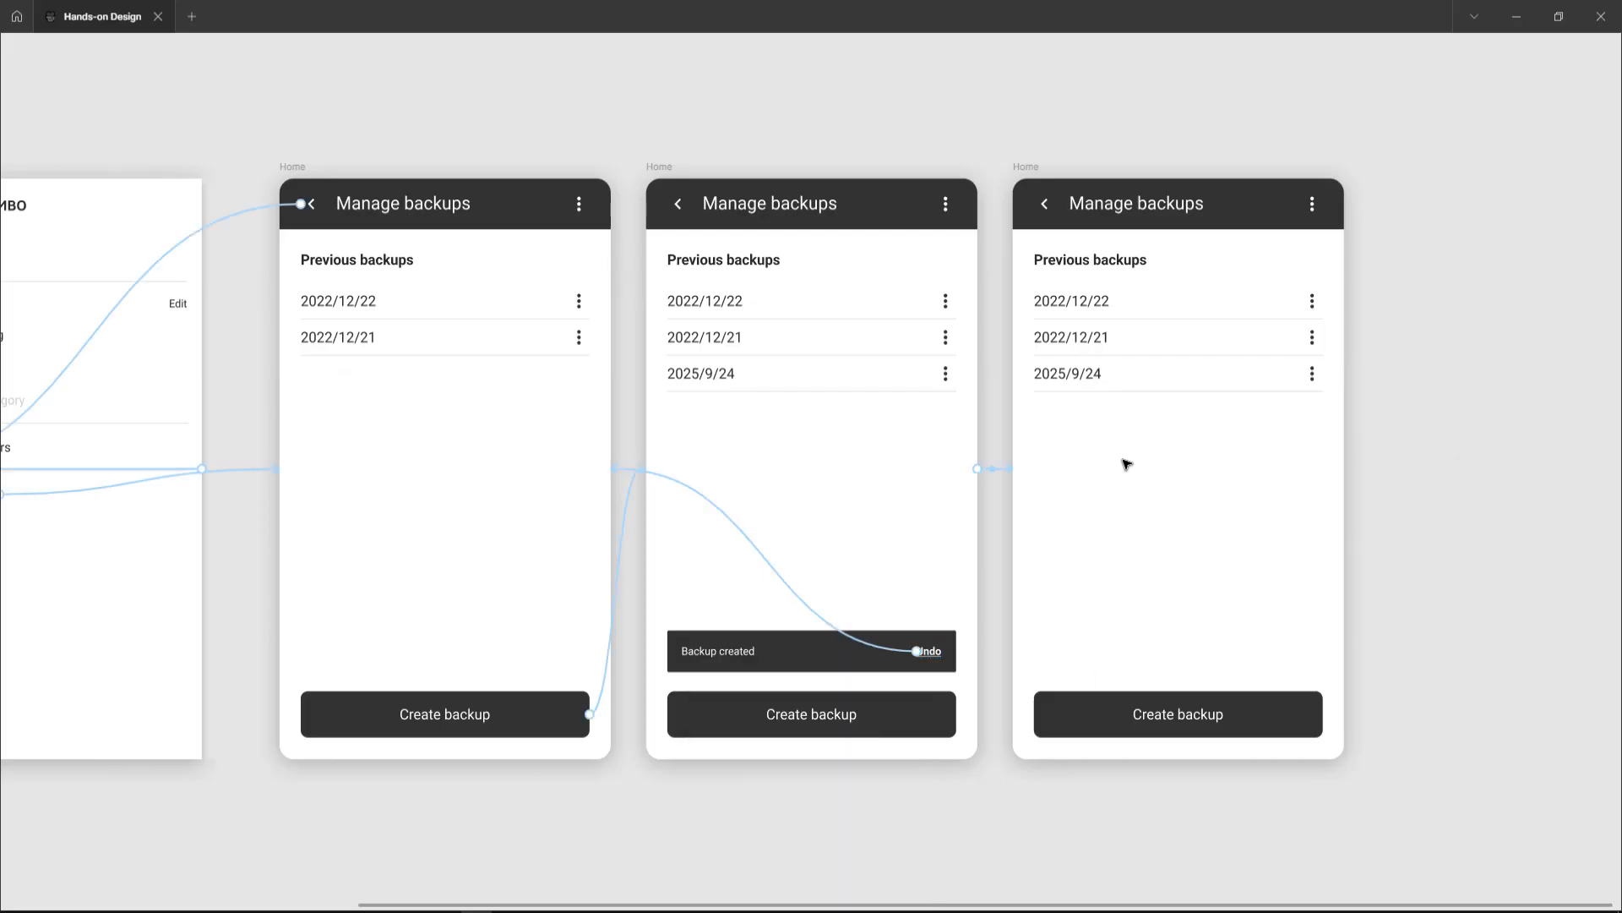
Step: Preview the prototype from the Home frame and navigate through the drawer menu to Backups
scroll(1126, 464, "down", 5)
scroll(823, 453, "up", 4)
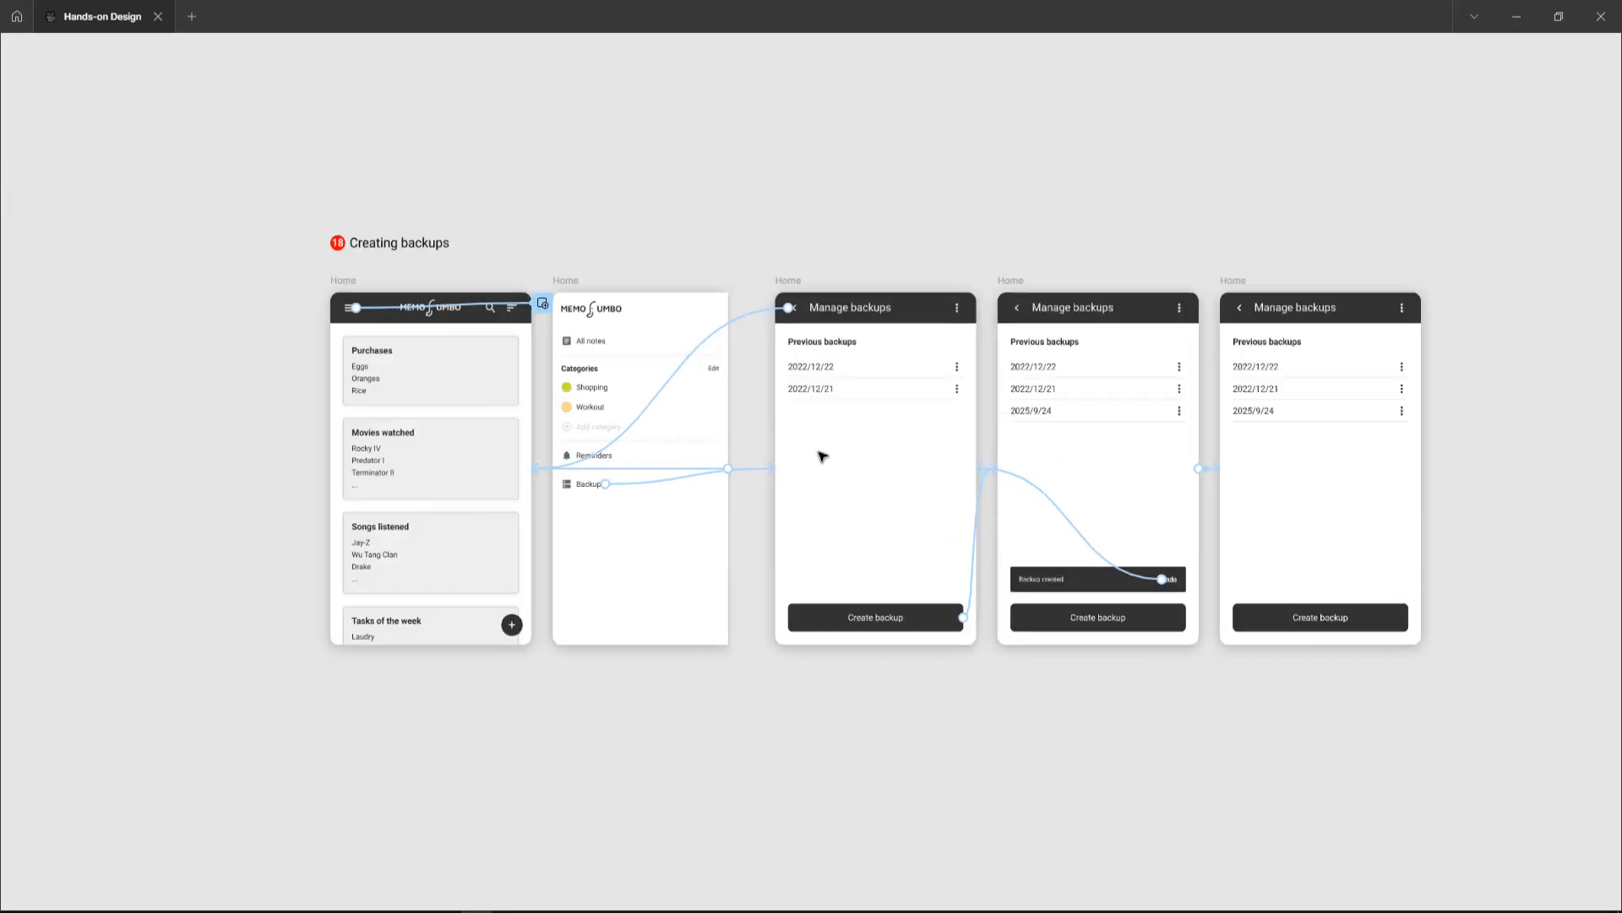
left_click(285, 260)
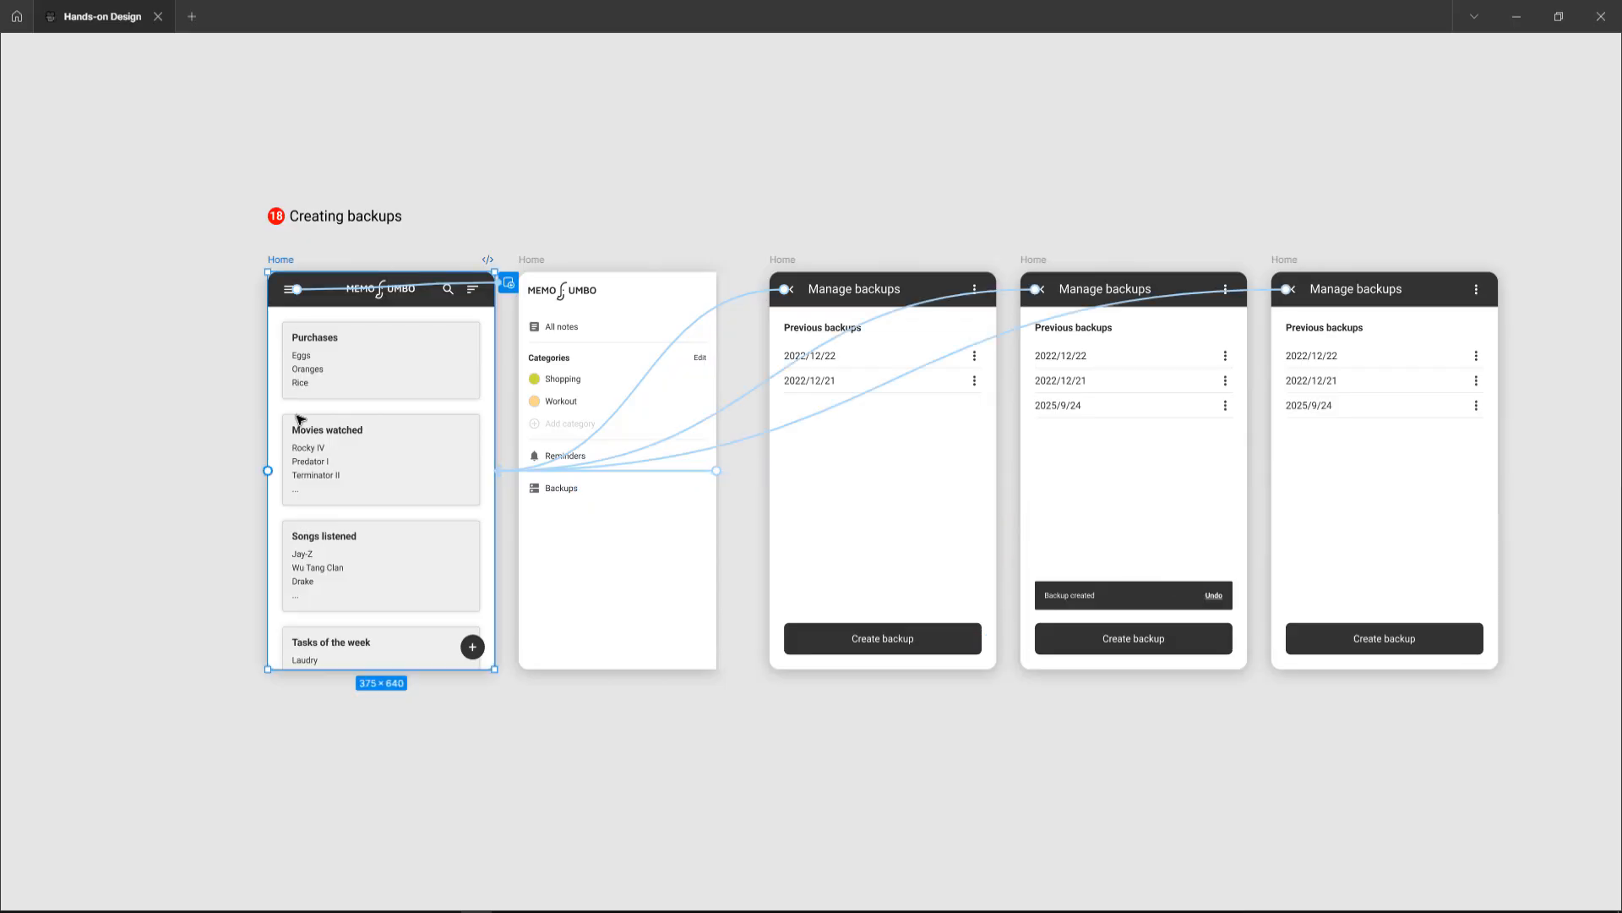
key("shift+space")
scroll(474, 377, "left", 15)
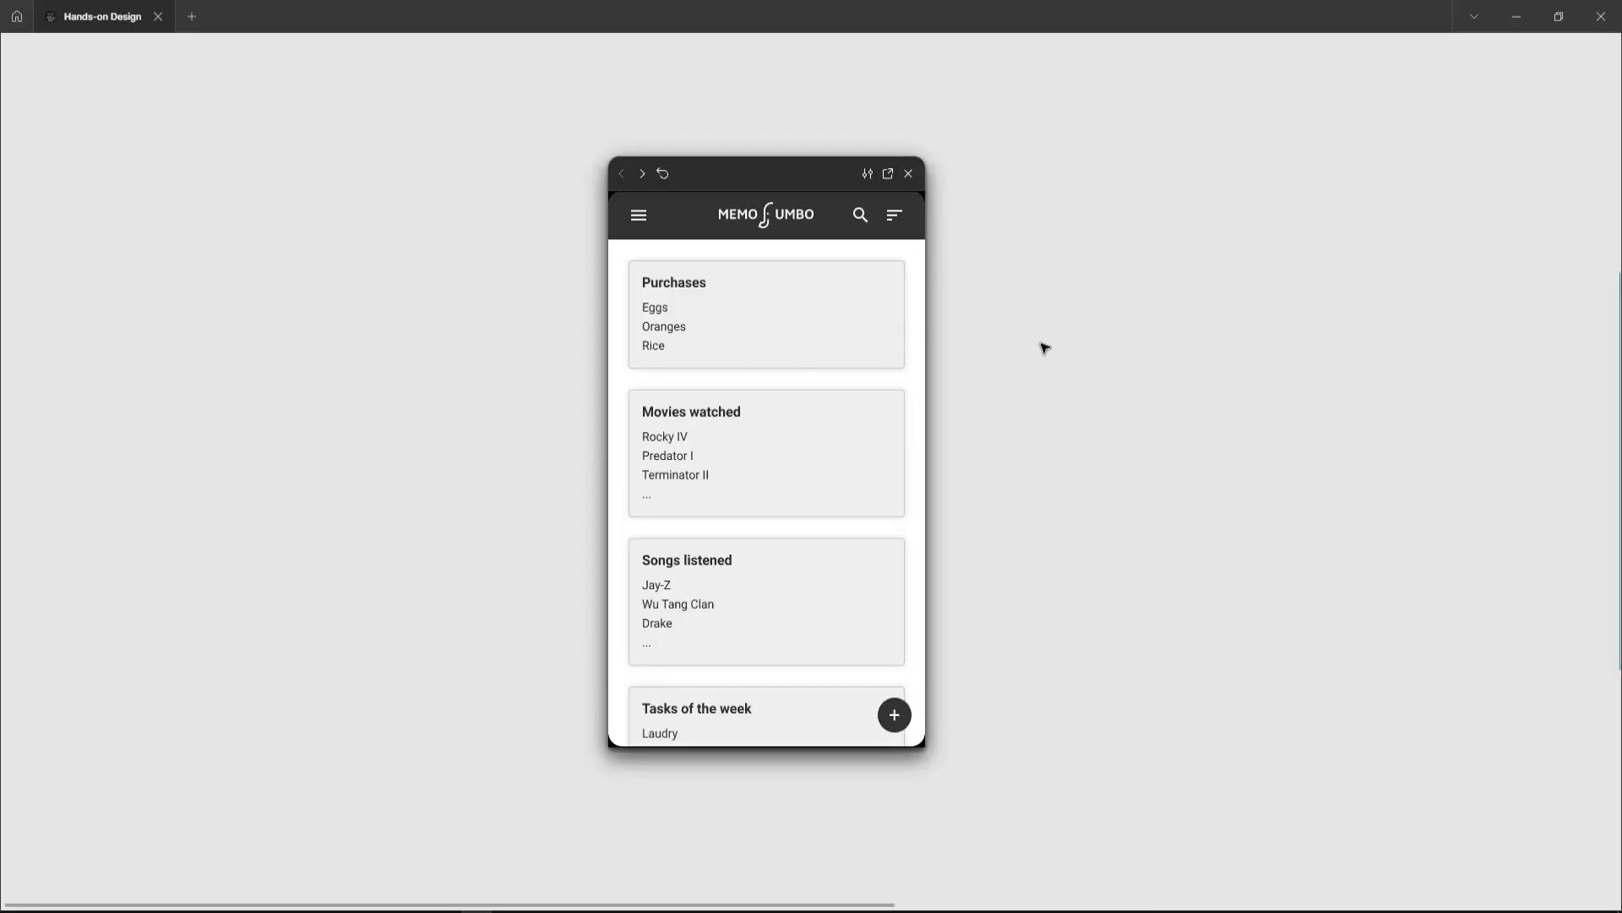
left_click(638, 217)
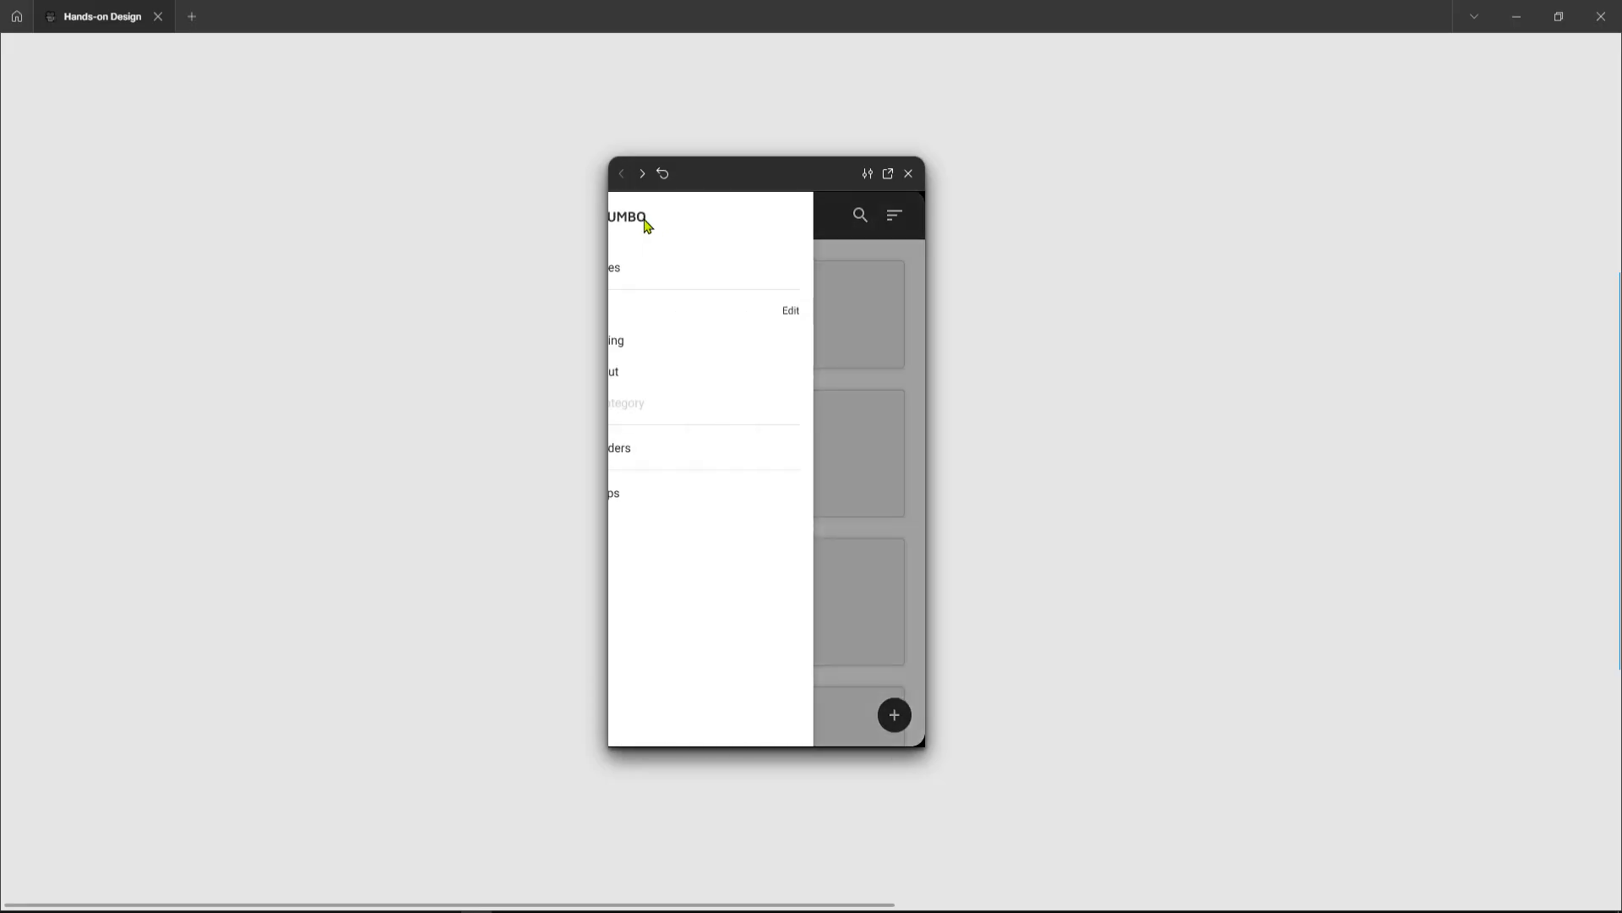
left_click(668, 498)
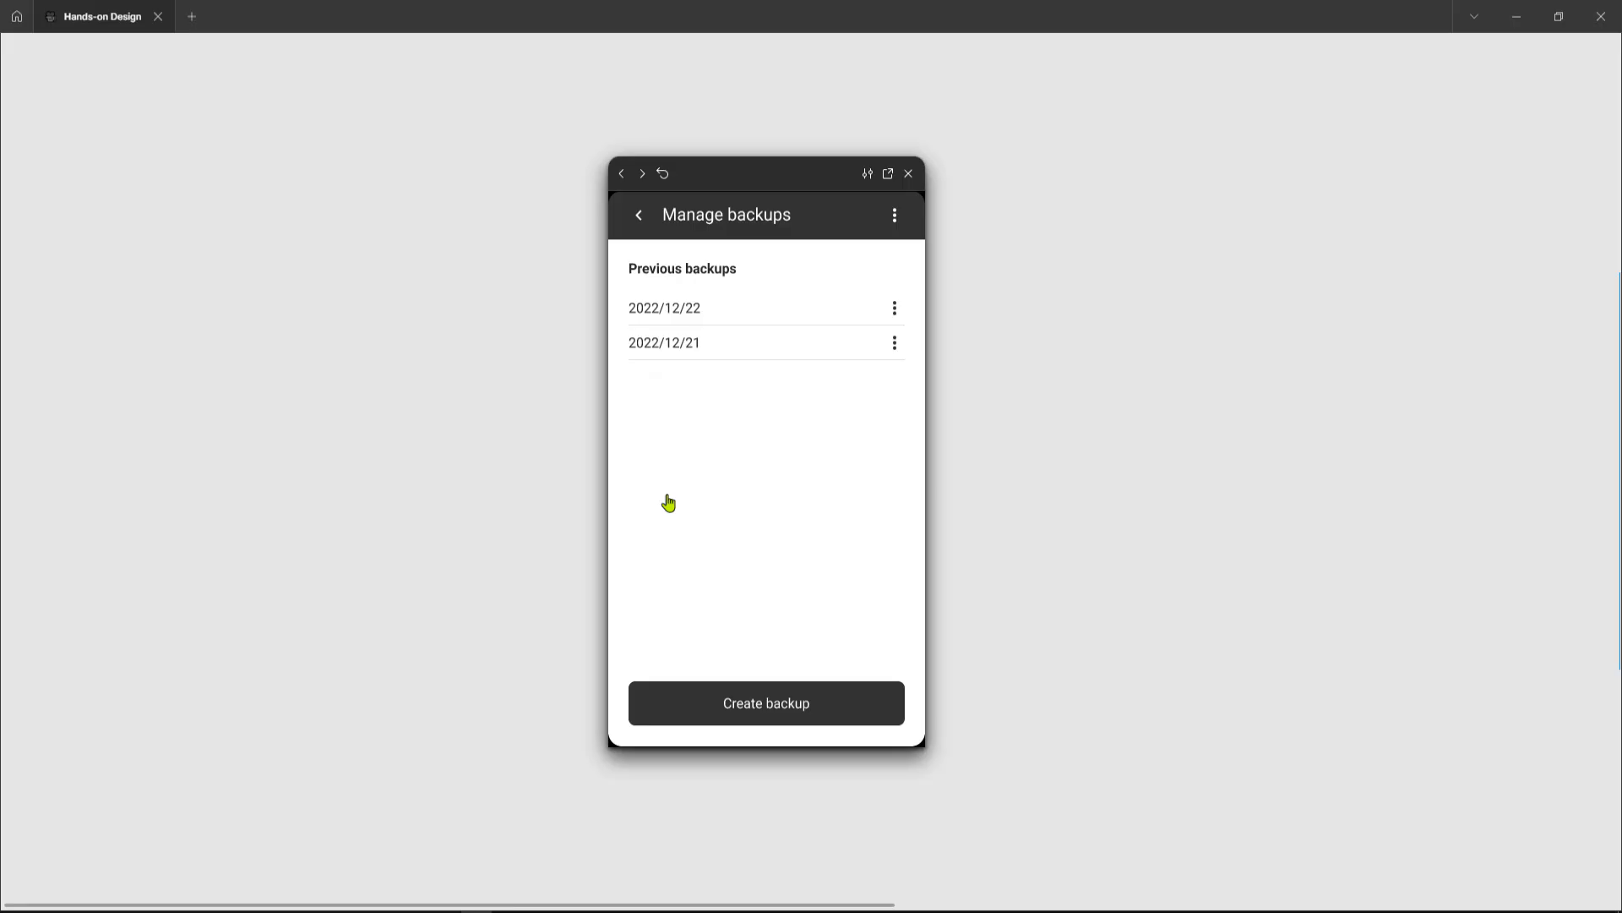
Step: Test creating a backup, undoing it with the snackbar's Undo link, and creating it again in the preview
left_click(776, 701)
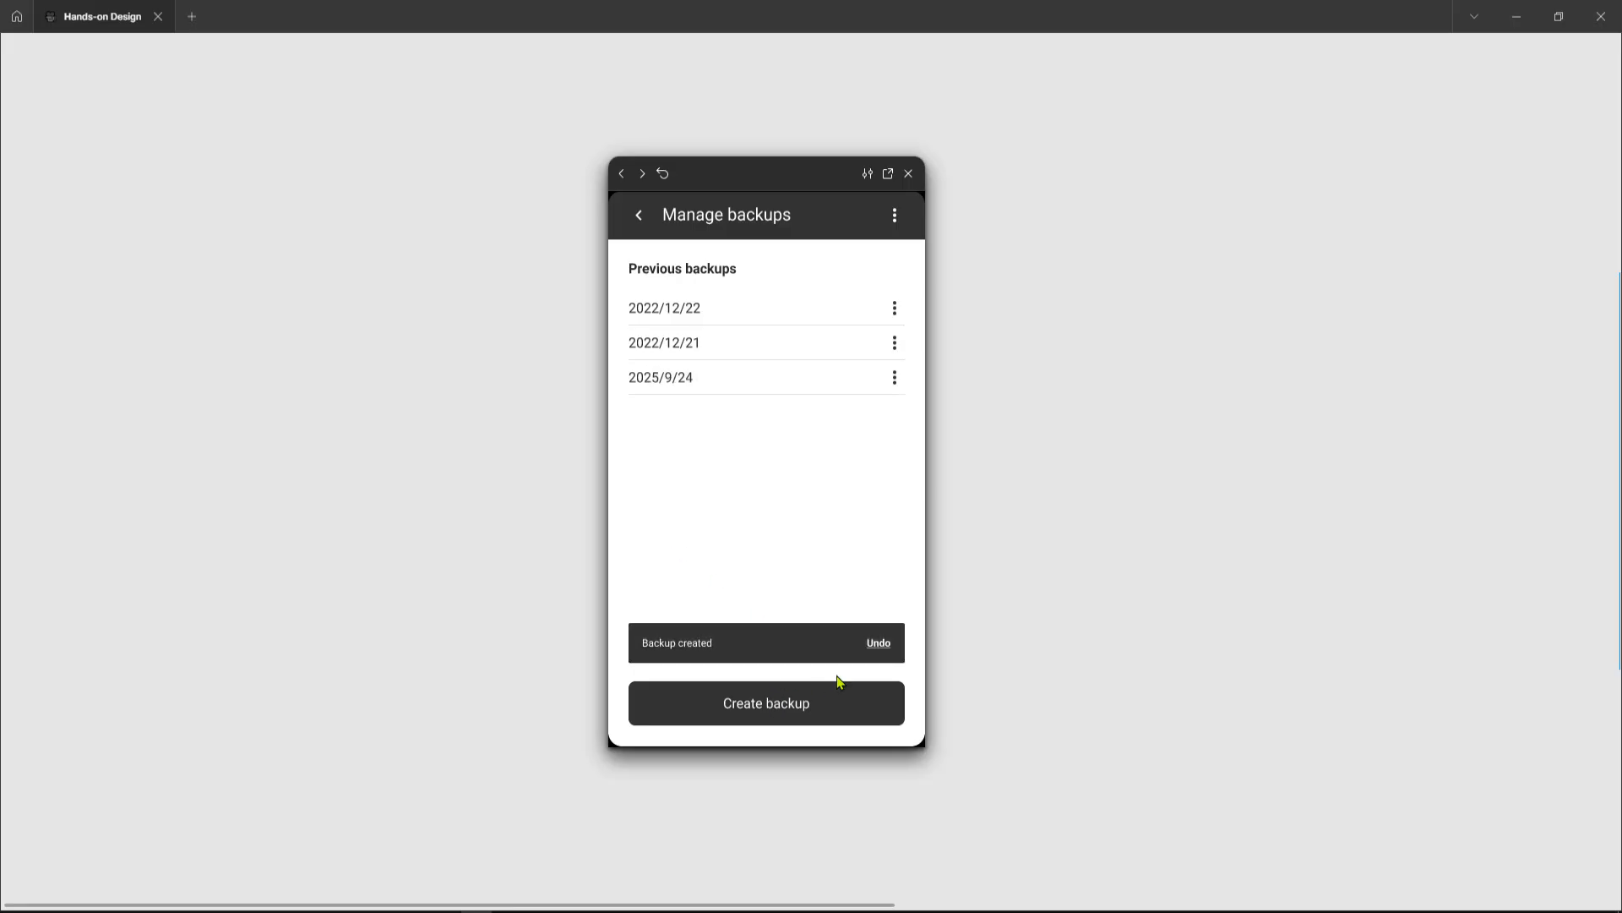
left_click(880, 645)
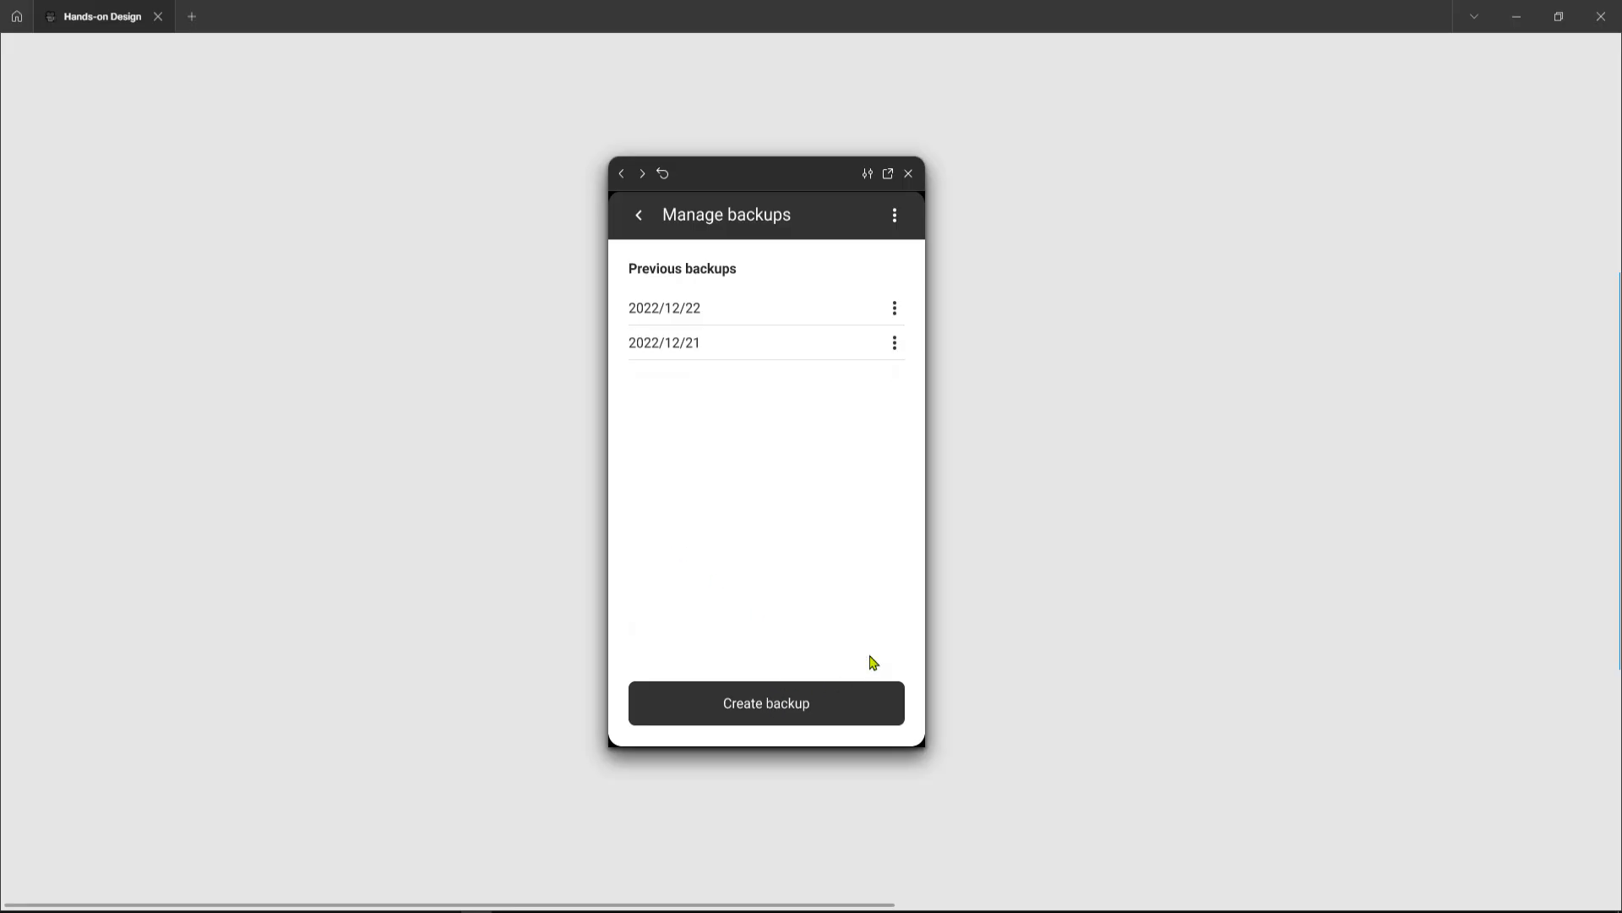
left_click(805, 716)
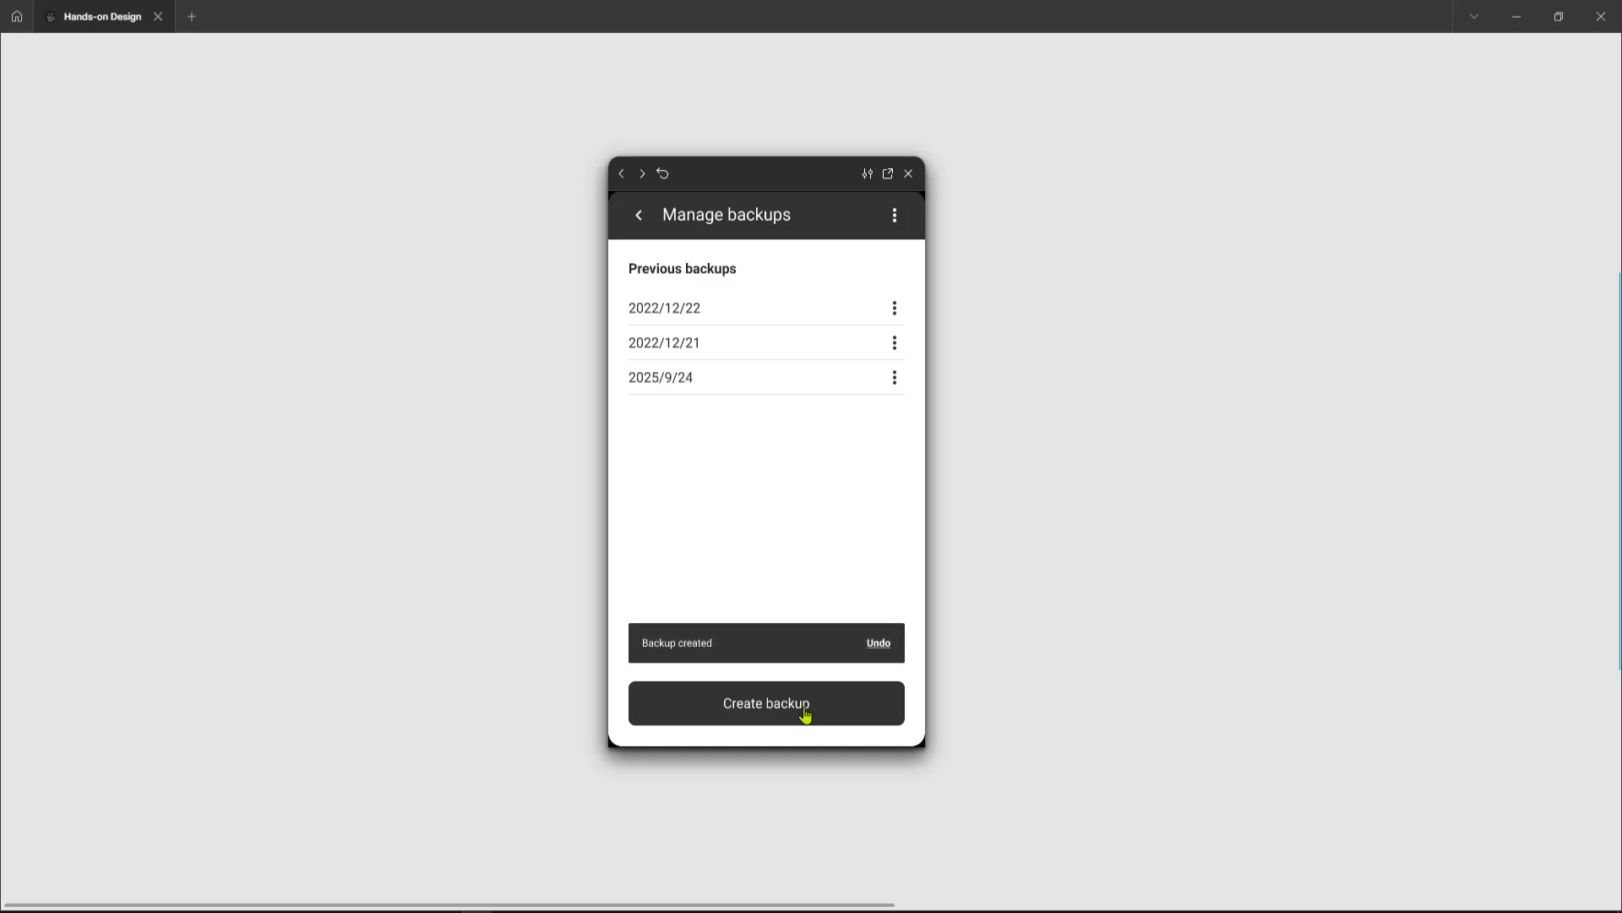